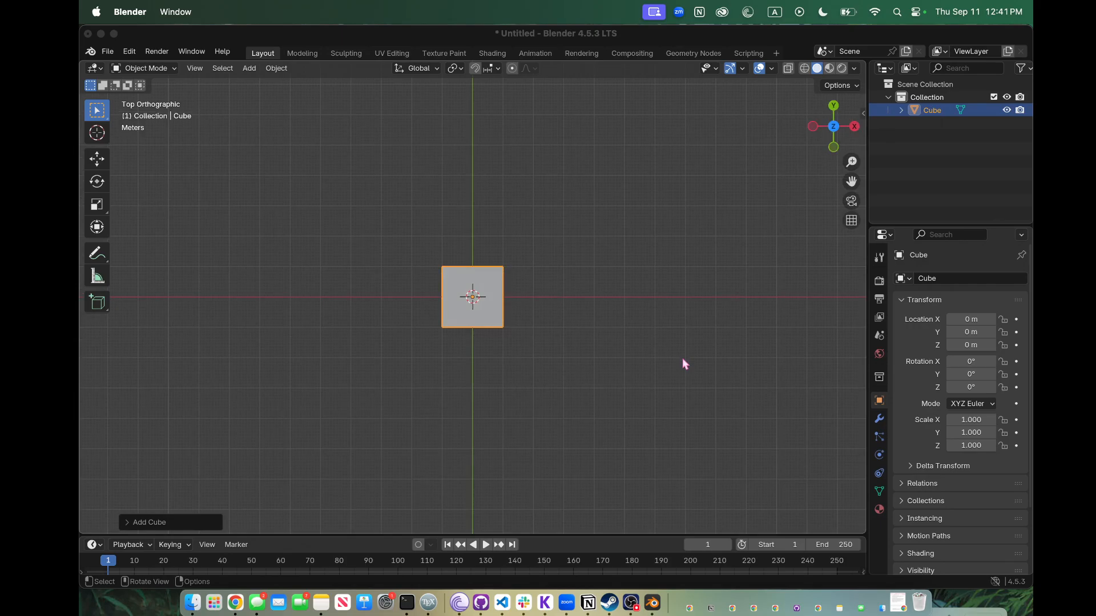
key(x)
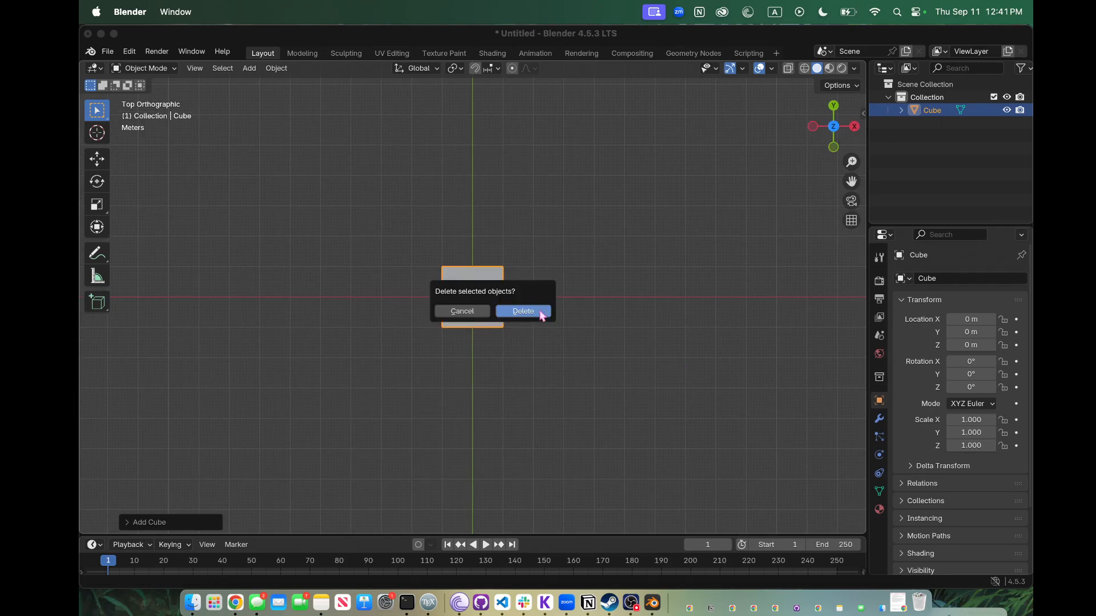
click(473, 311)
key(s)
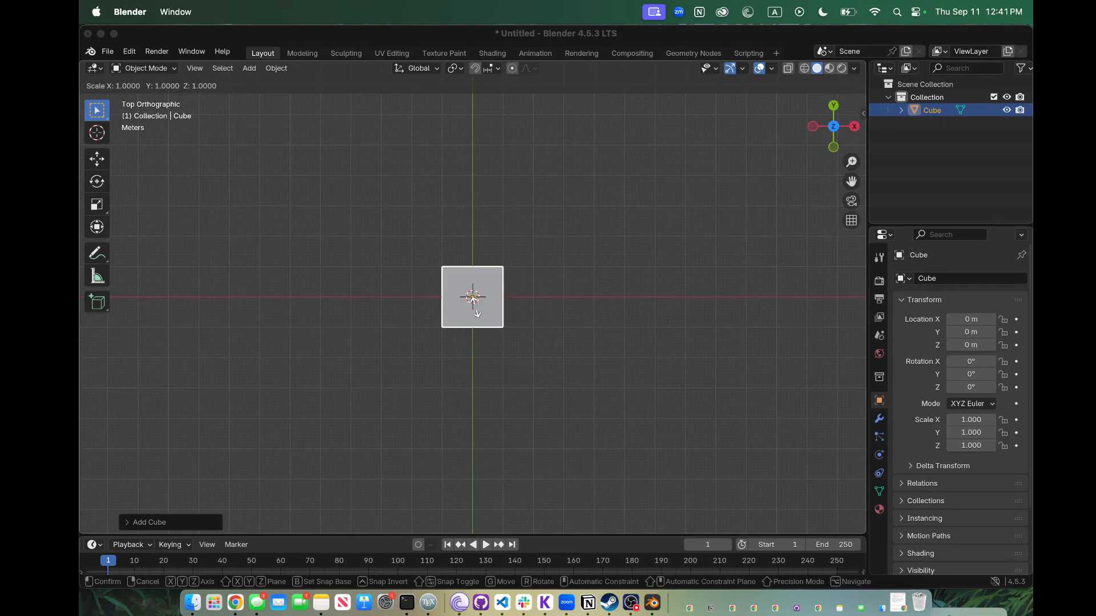
key(z)
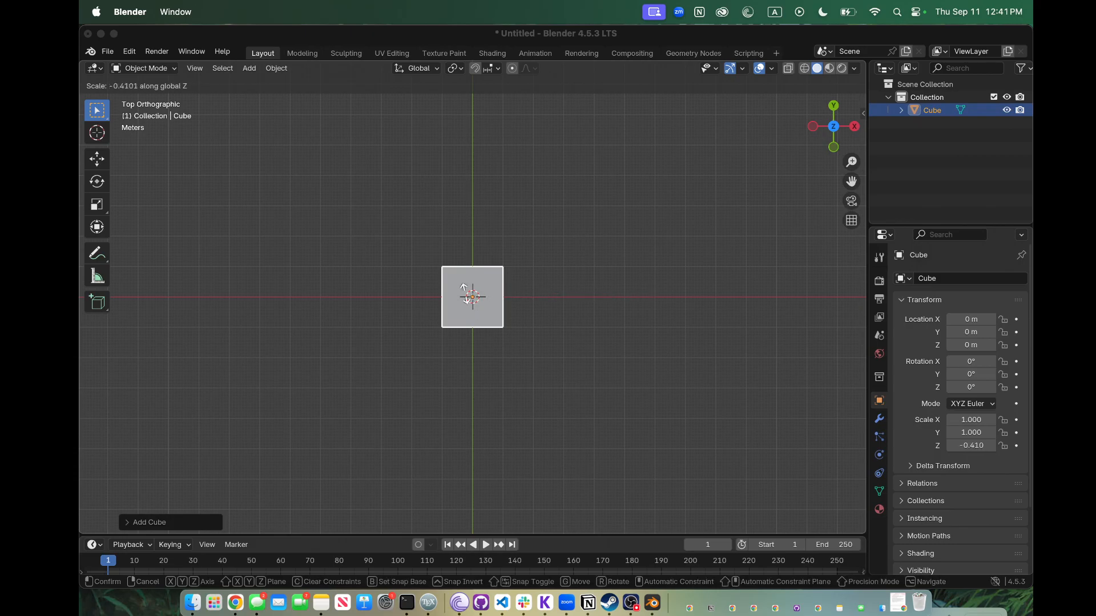
click(570, 312)
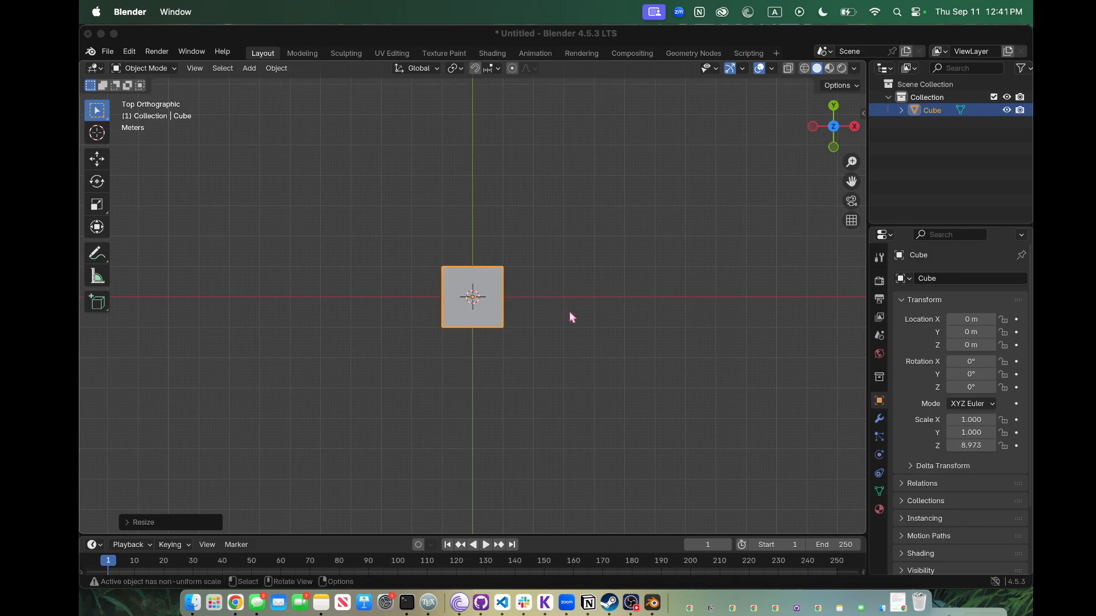
key(super+z)
Step: Scale the cube along the X axis to about 8.142
scroll(569, 312, down, 10)
key(s)
key(x)
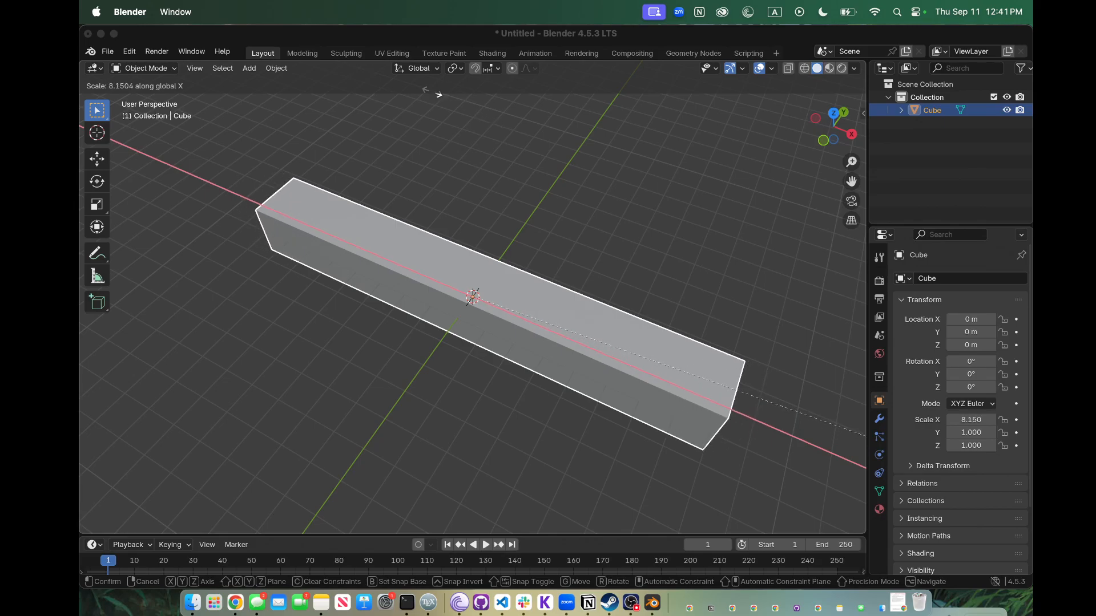
click(746, 133)
Step: Scale the elongated block along the Y axis to about 14.233, making a wide flat slab
click(834, 113)
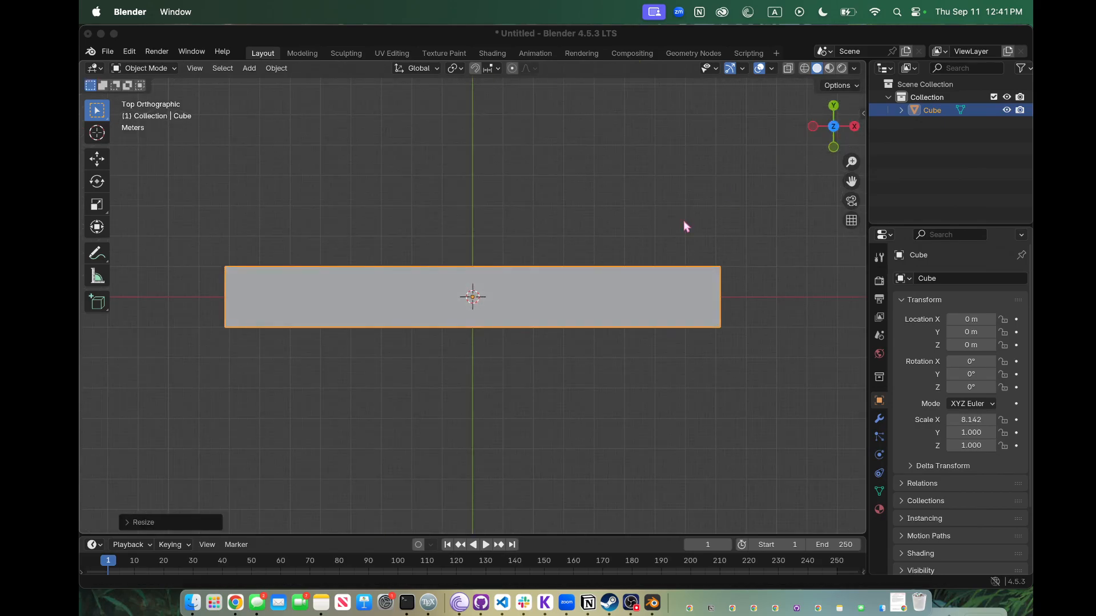
scroll(683, 221, up, 3)
scroll(684, 222, down, 3)
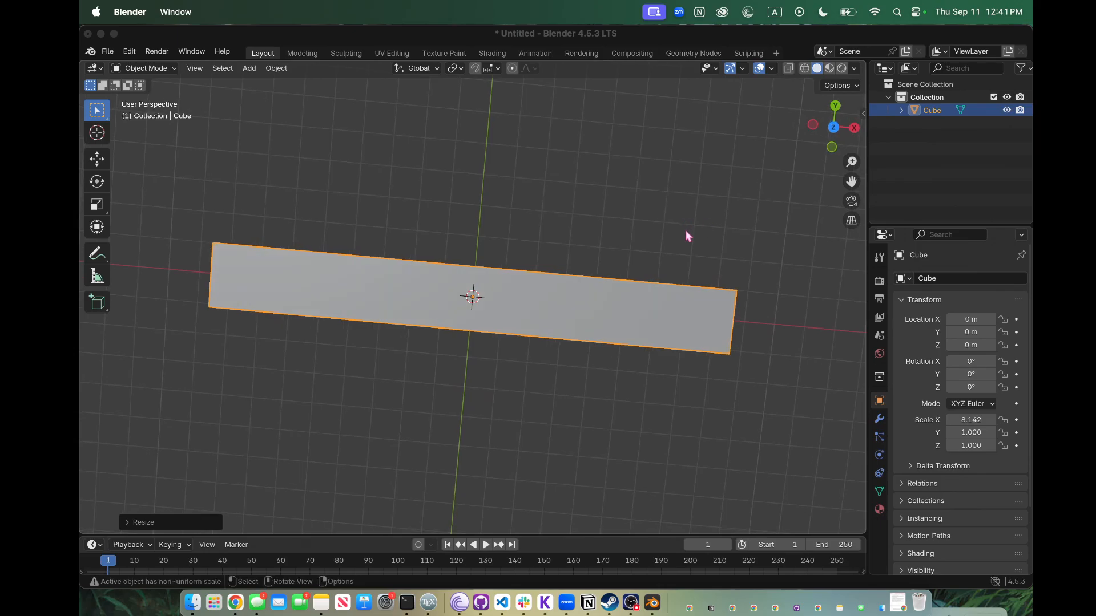
scroll(689, 236, right, 10)
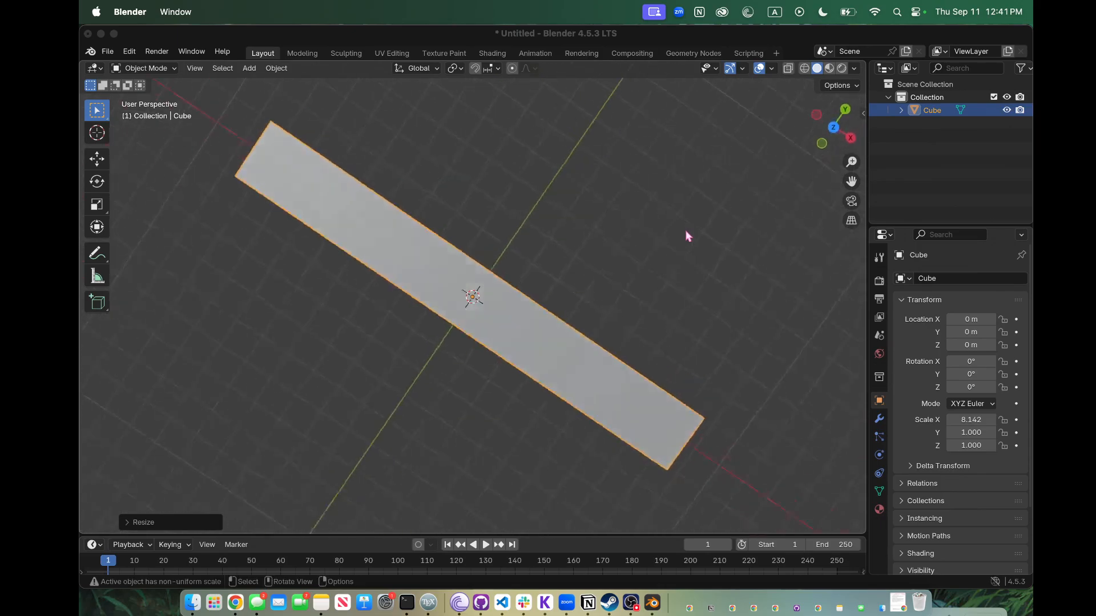
scroll(688, 236, down, 3)
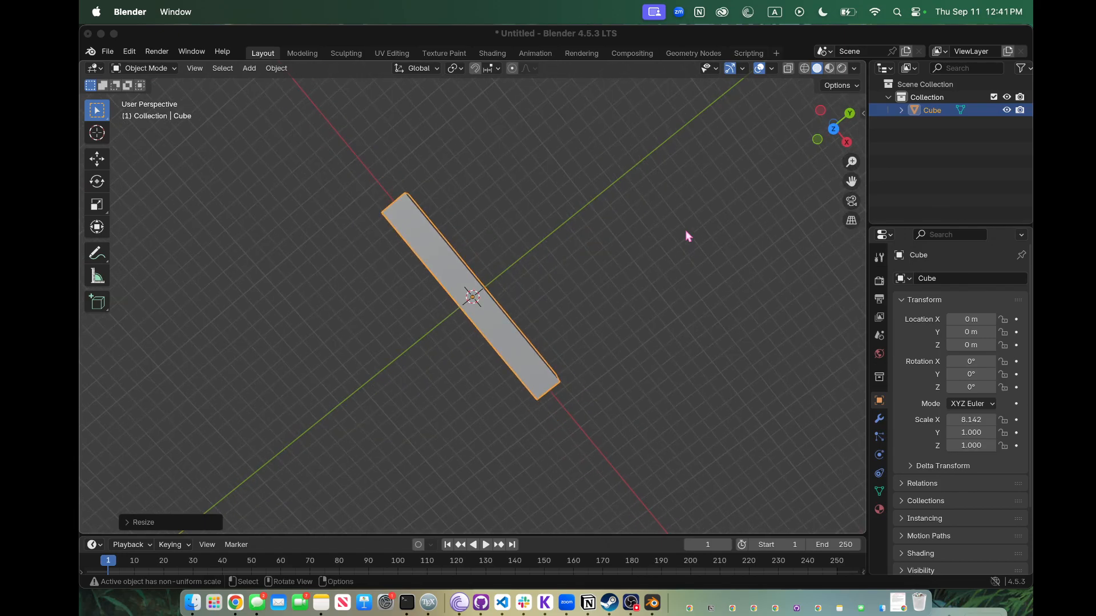
scroll(702, 225, right, 5)
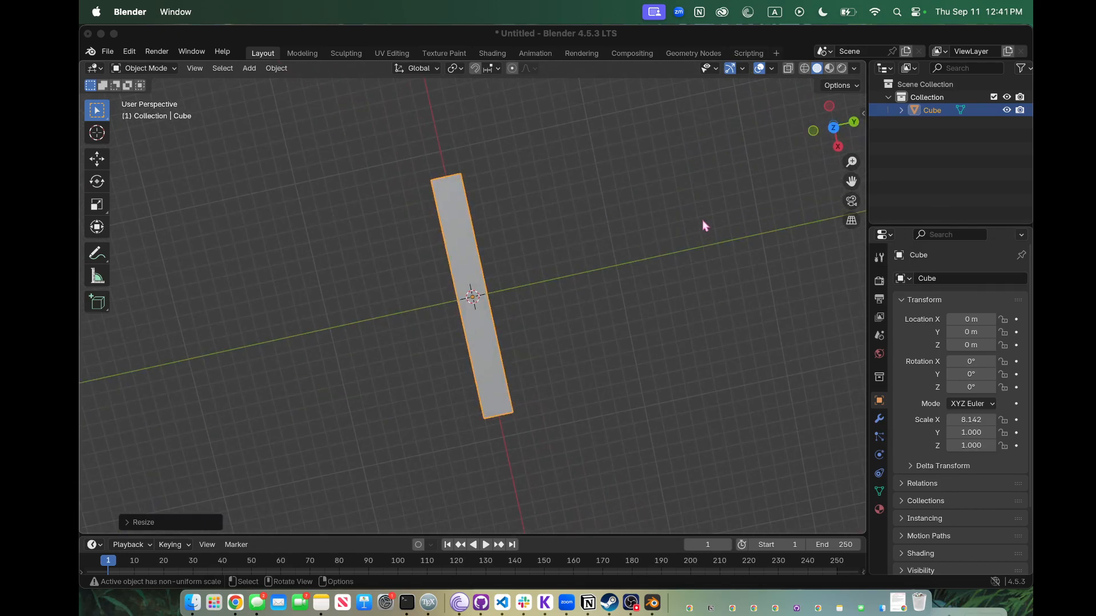
key(s)
key(y)
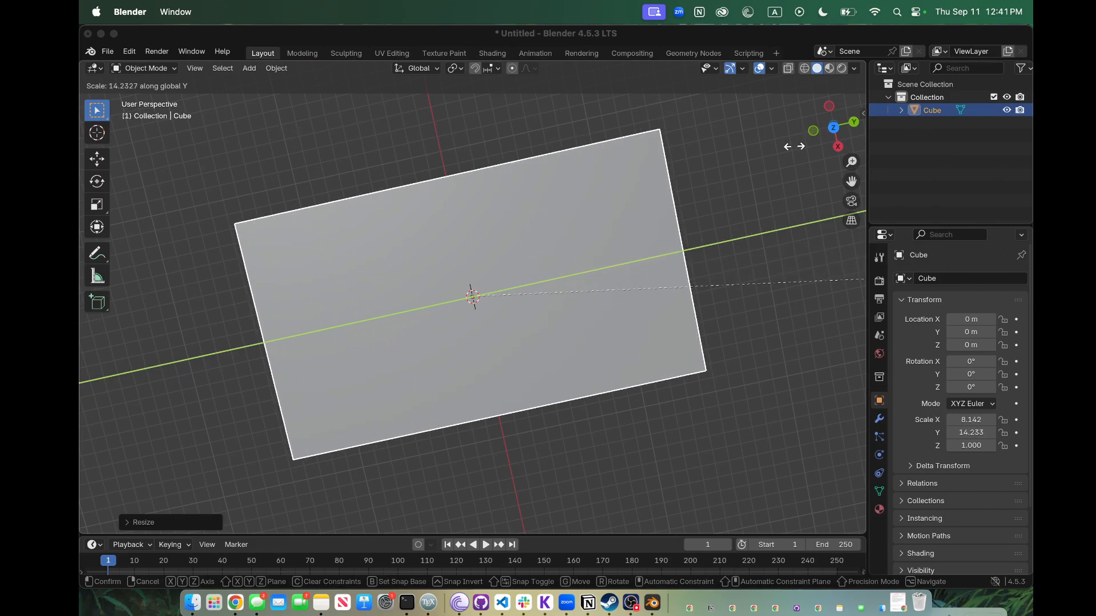
click(793, 197)
Step: Add a Mirror modifier with the X and Y axes enabled to the slab and enter Edit Mode
scroll(782, 265, down, 8)
scroll(782, 265, right, 10)
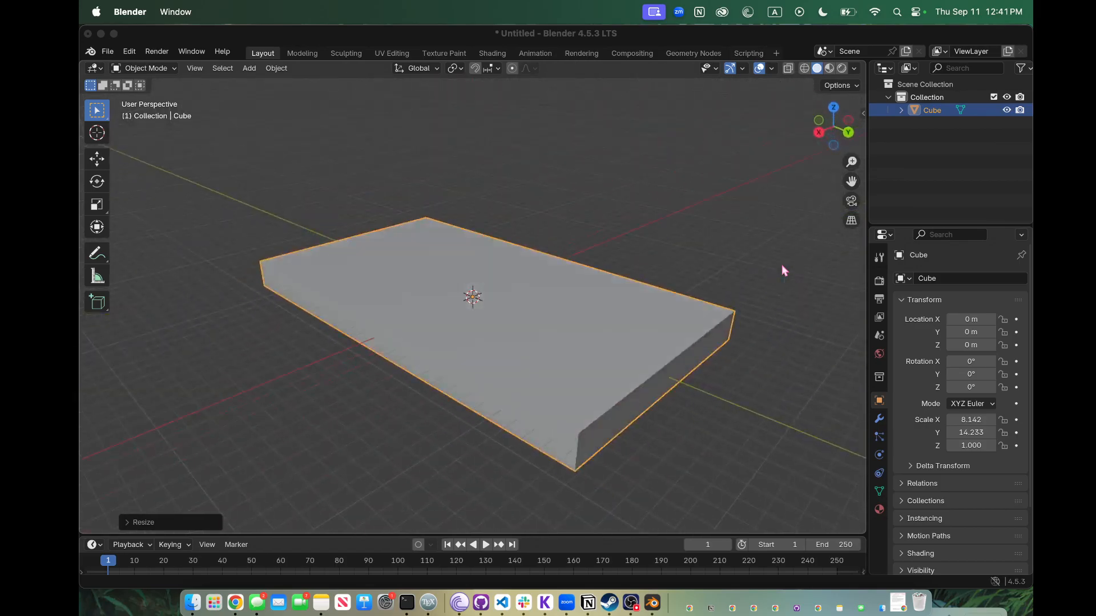
scroll(782, 264, down, 1)
scroll(782, 265, left, 1)
scroll(782, 265, up, 1)
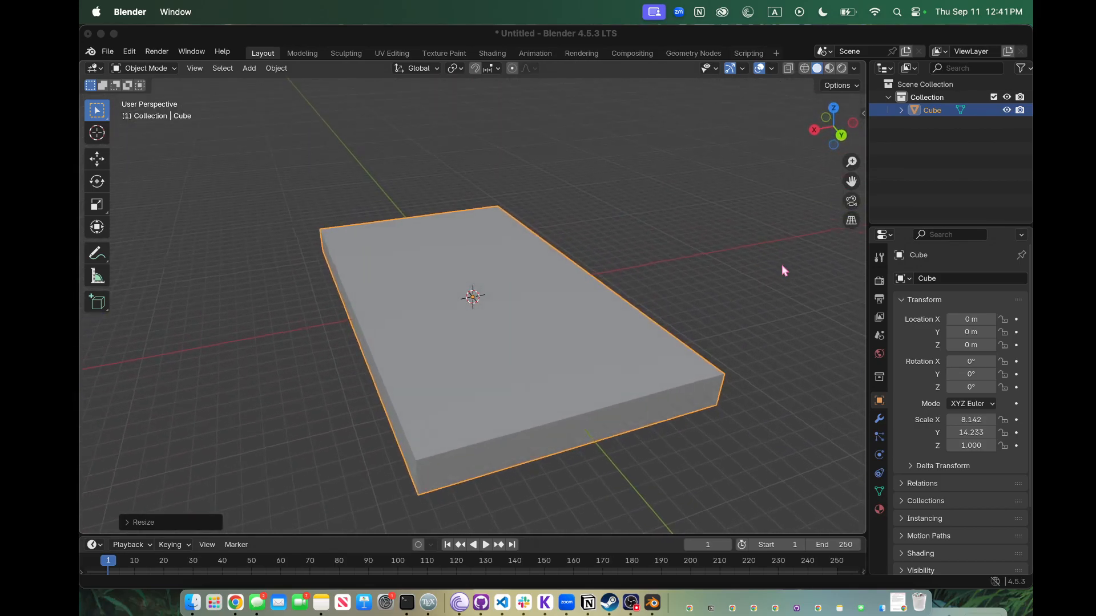
scroll(782, 265, left, 2)
scroll(782, 268, up, 6)
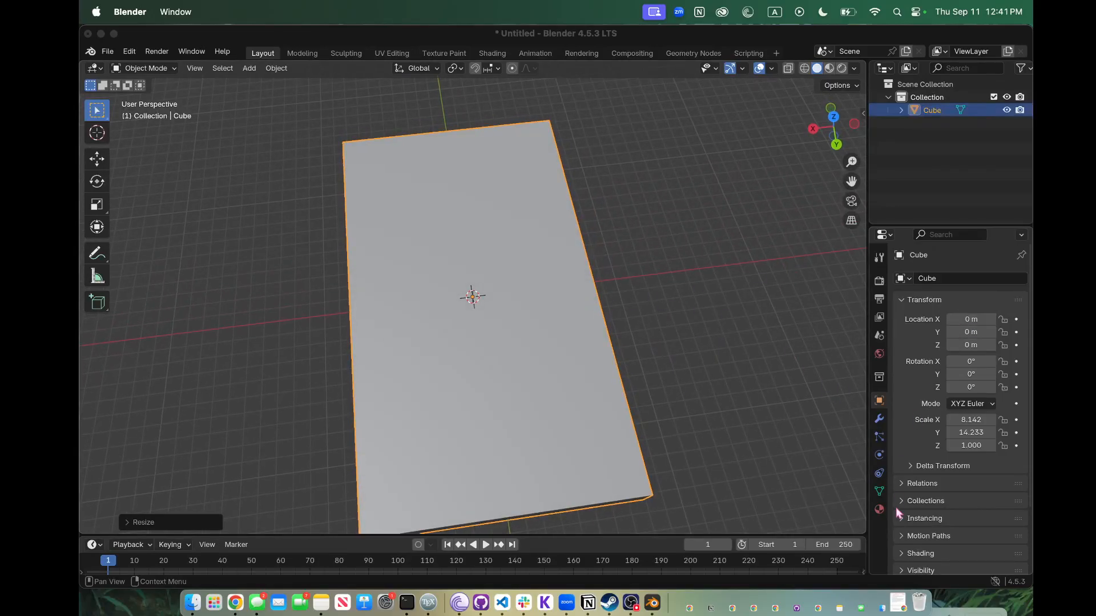
click(879, 420)
click(931, 279)
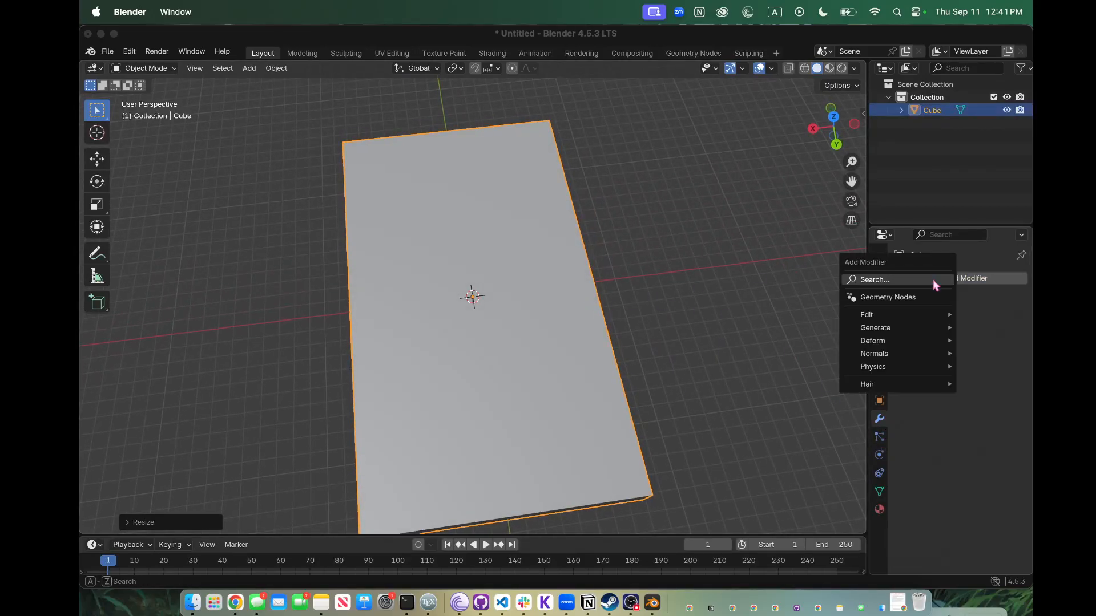
click(932, 280)
text(mir)
key(Return)
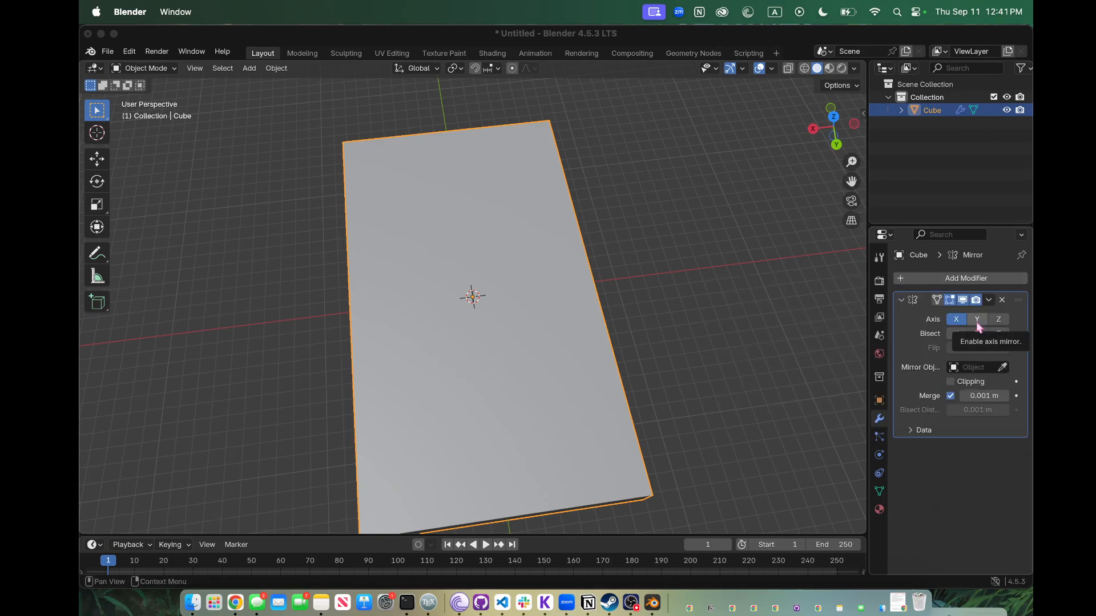
click(977, 320)
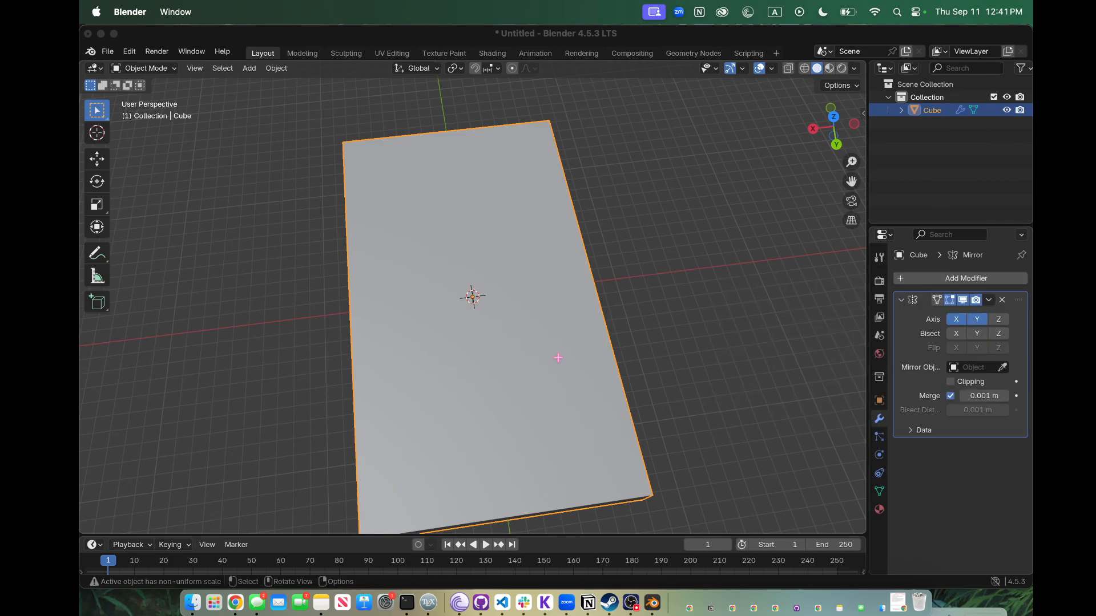
key(Tab)
Step: Try moving the whole mesh sideways along X to test the mirroring
key(g)
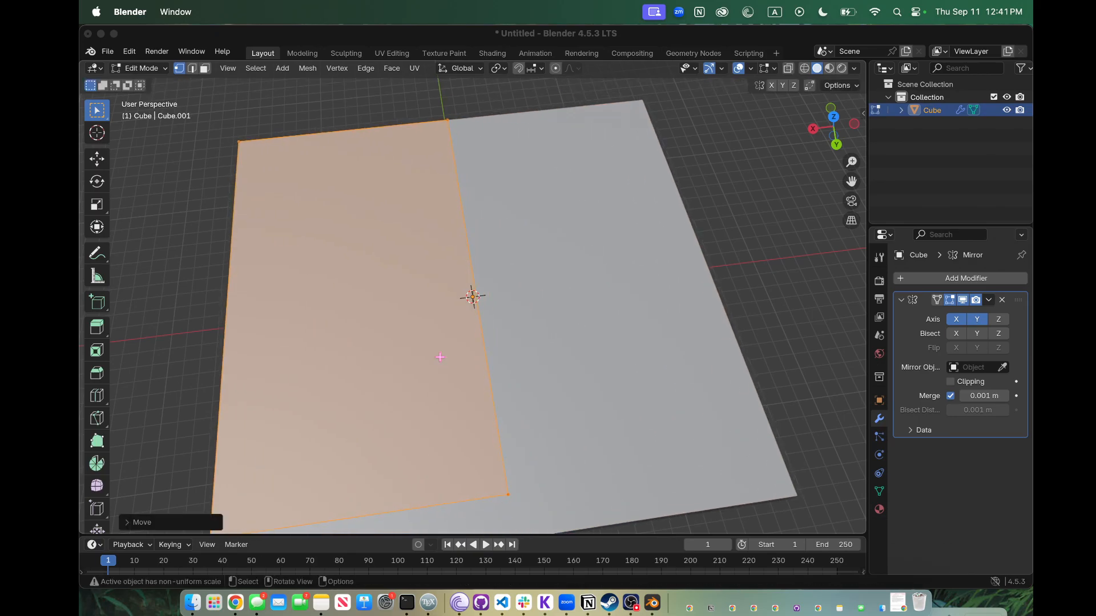
key(Escape)
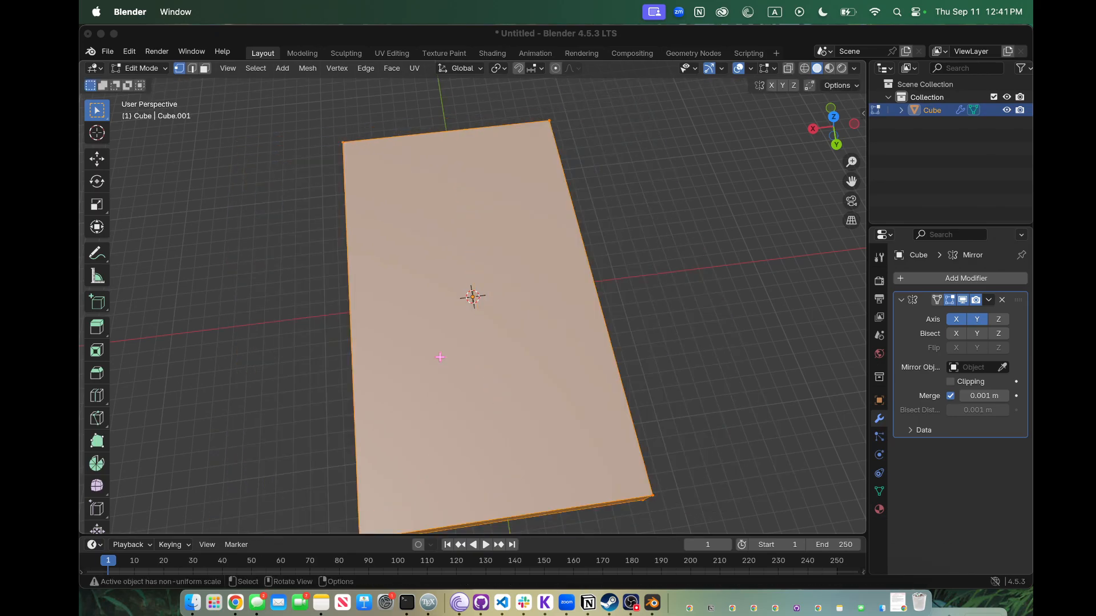
Step: Add a single centred loop cut along the slab's length, on the Y axis, from the top view
click(833, 117)
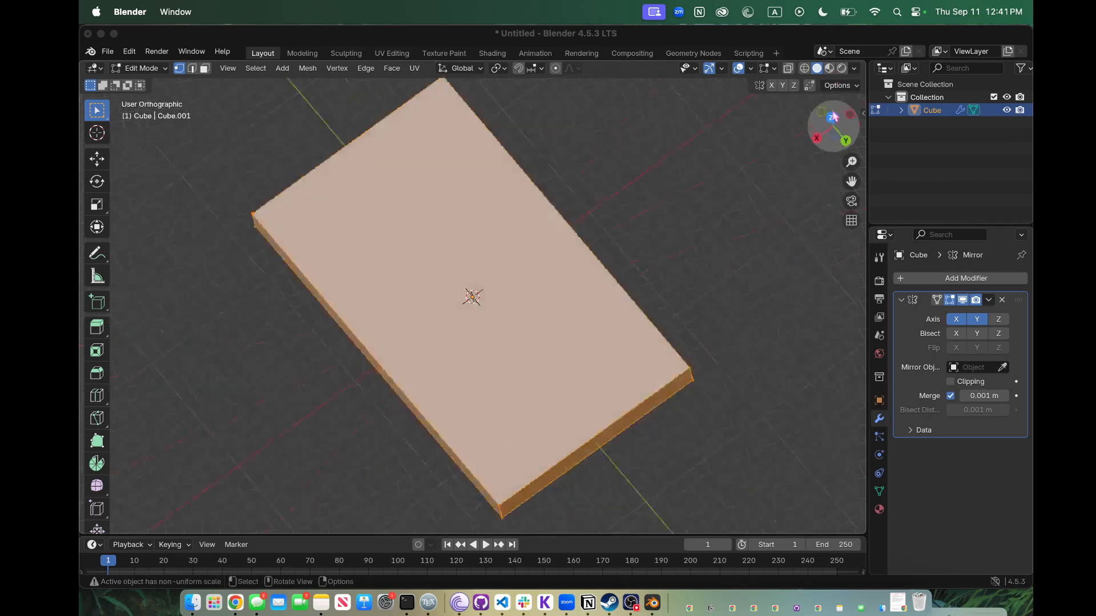
key(2)
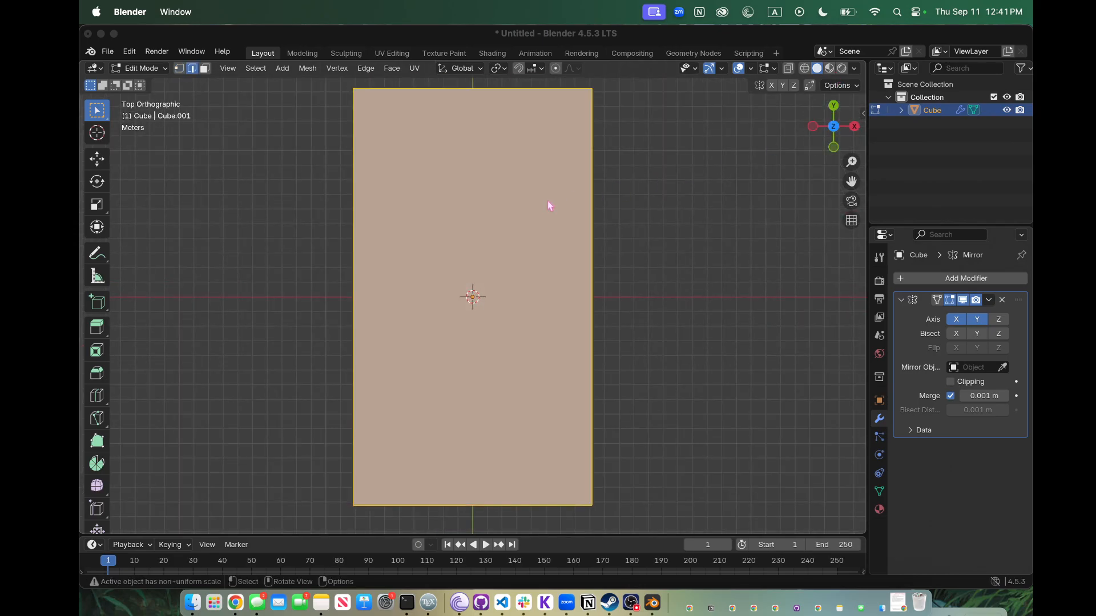
key(ctrl+r)
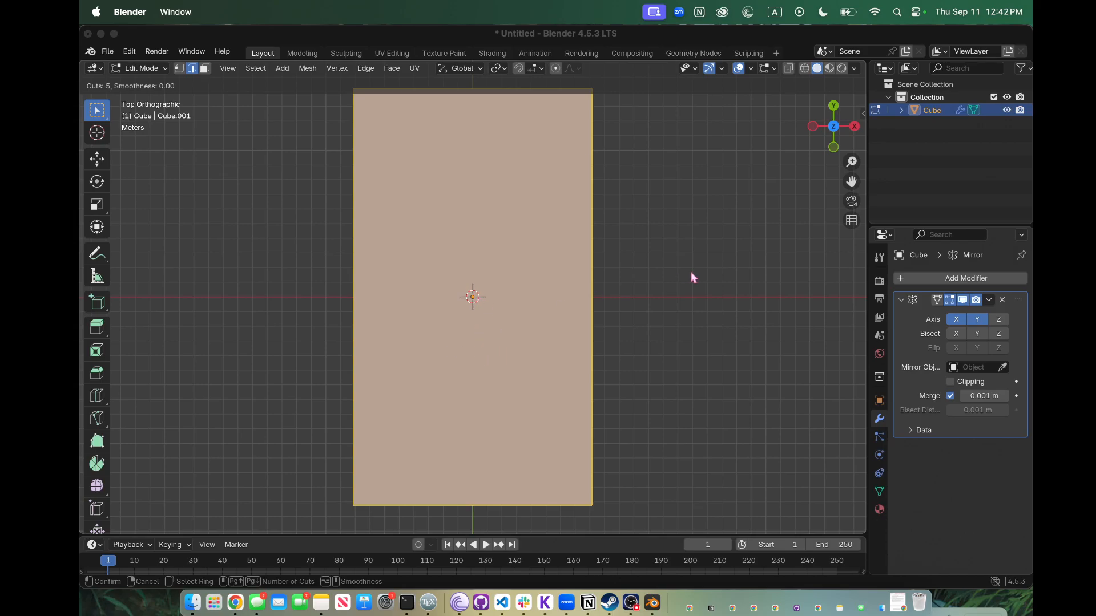
scroll(477, 516, down, 4)
click(474, 514)
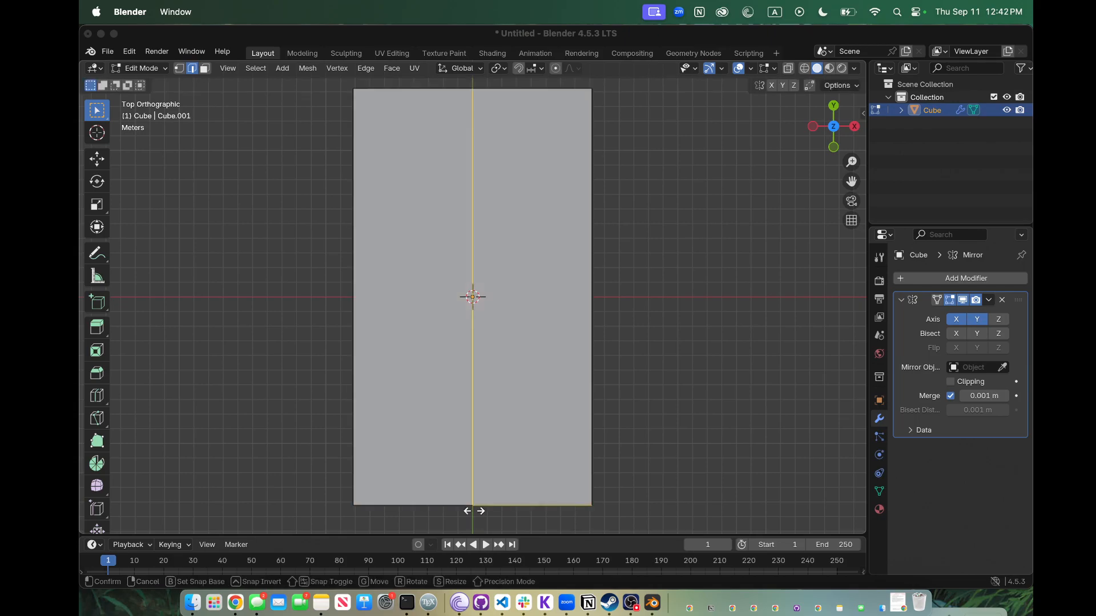
click(474, 509)
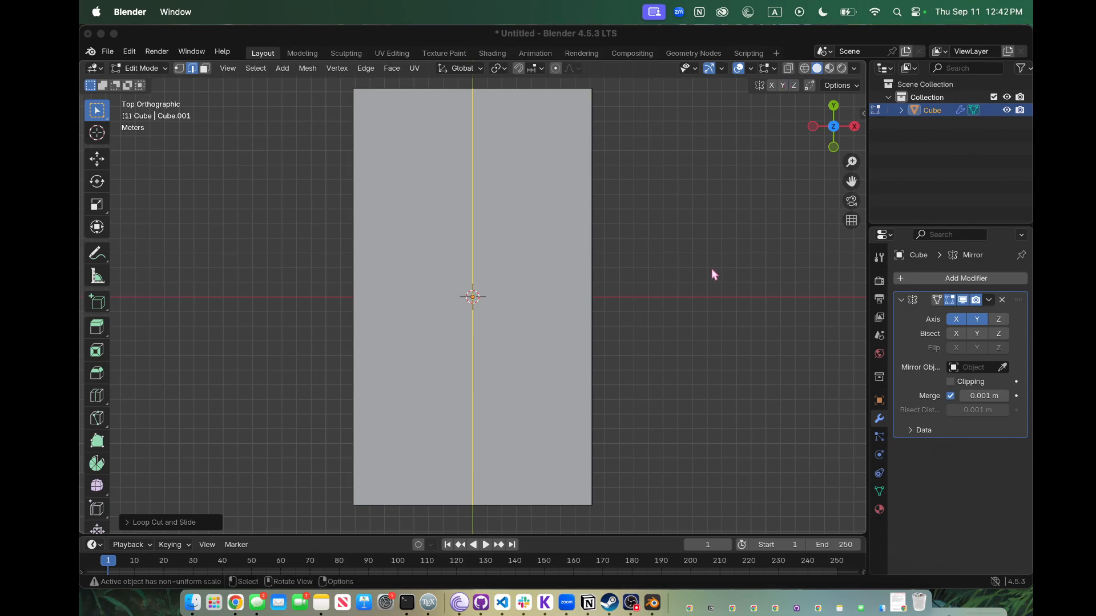
Step: Enable Clipping on the Mirror modifier and turn on X-ray in face selection mode with nothing selected
key(3)
click(951, 381)
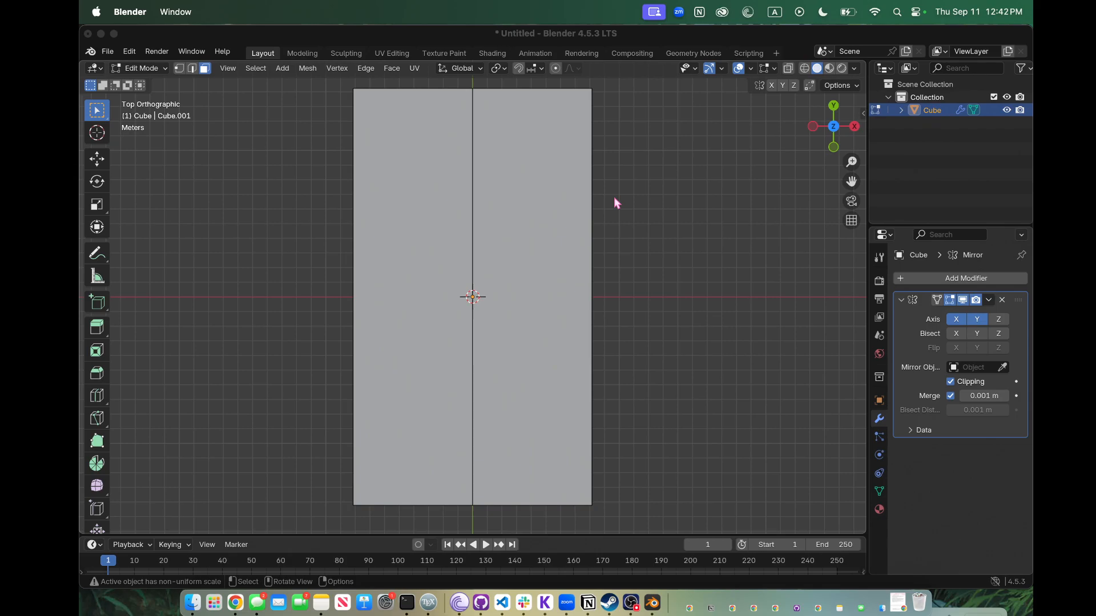
key(b)
drag(619, 88, 501, 497)
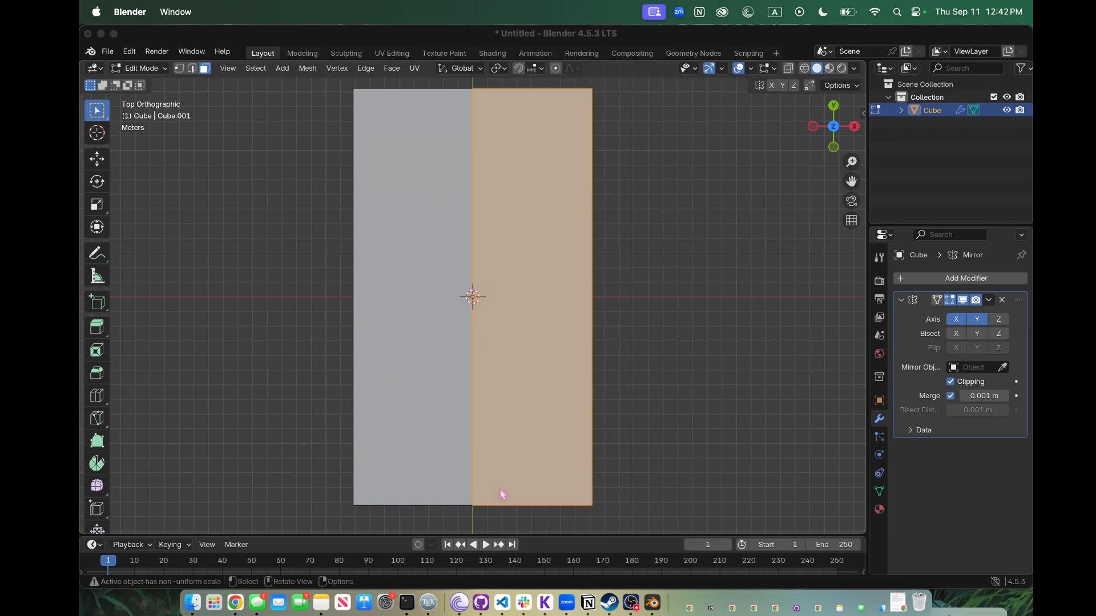
key(alt+z)
key(alt+a)
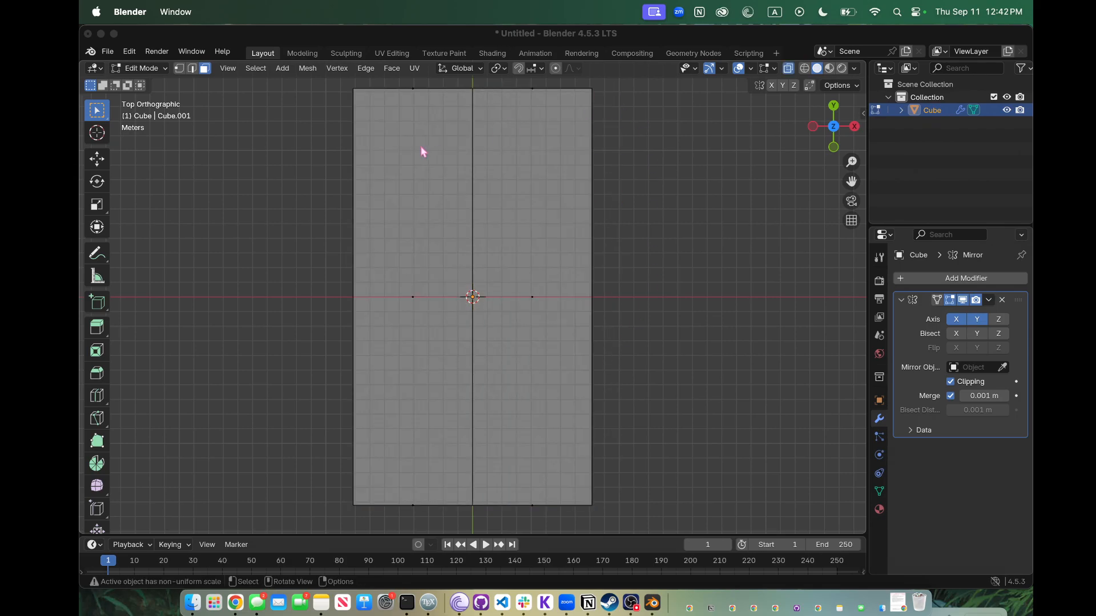
Step: Dissolve all faces of the slab's negative-X half, including those underneath, and clear the selection
key(b)
drag(332, 81, 470, 529)
key(x)
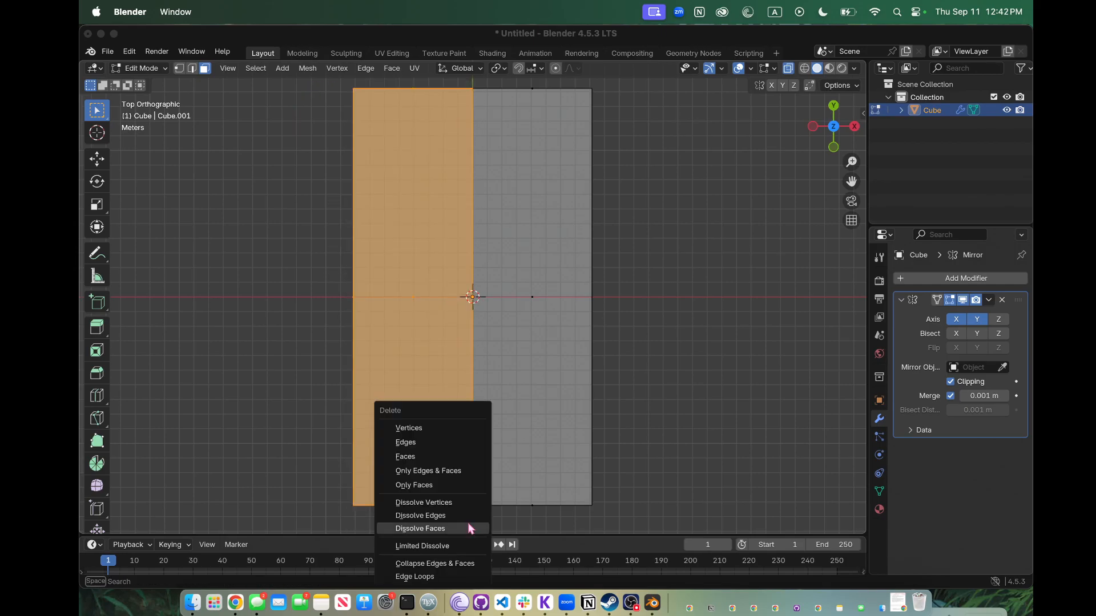
click(470, 528)
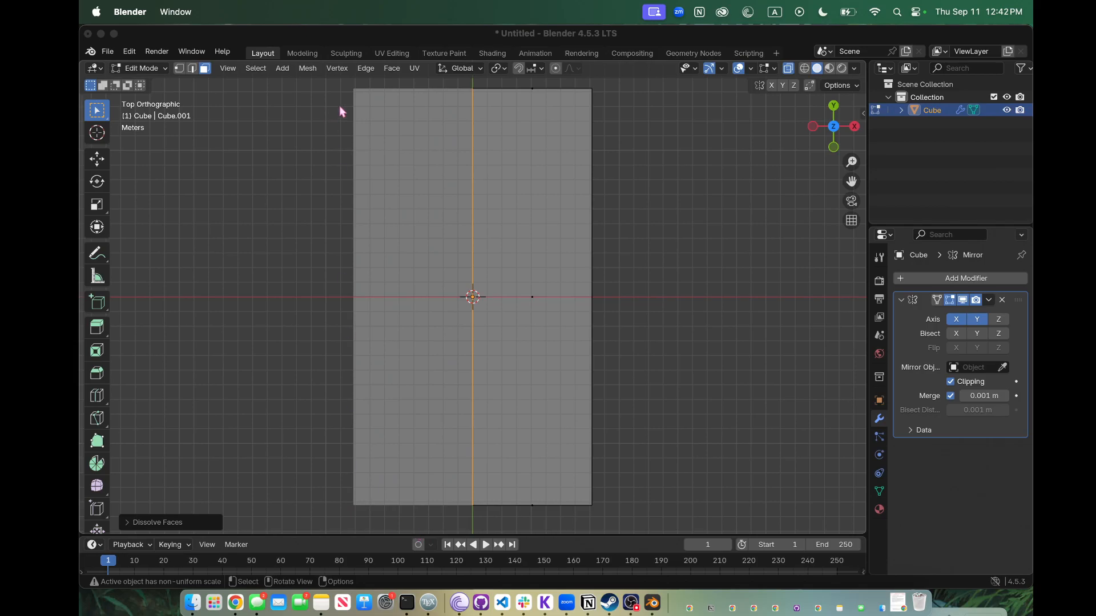
drag(347, 79, 471, 548)
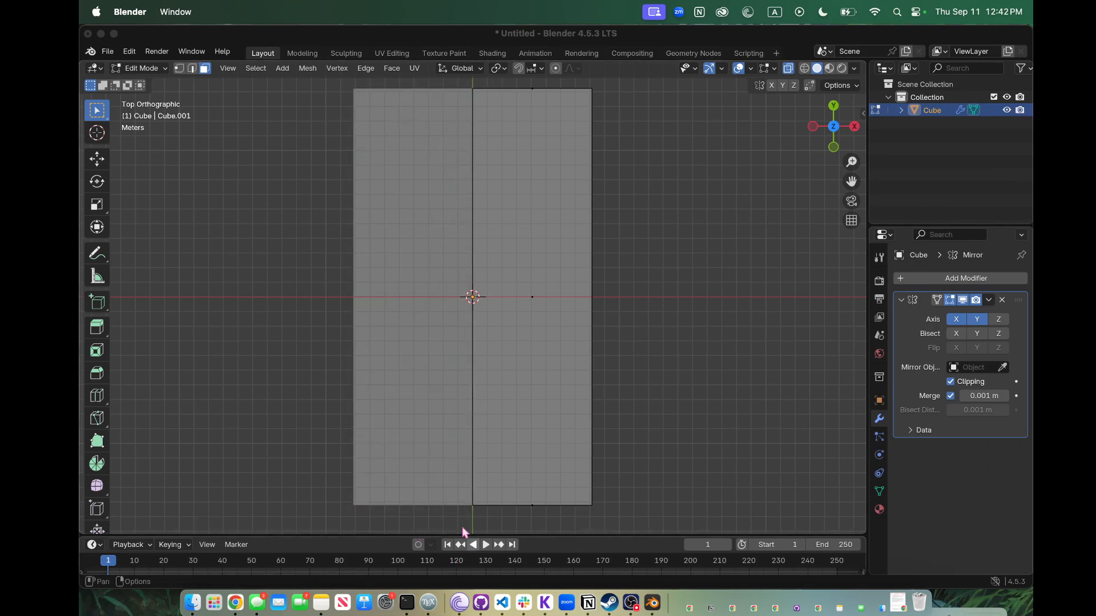
scroll(438, 462, down, 10)
scroll(437, 462, down, 10)
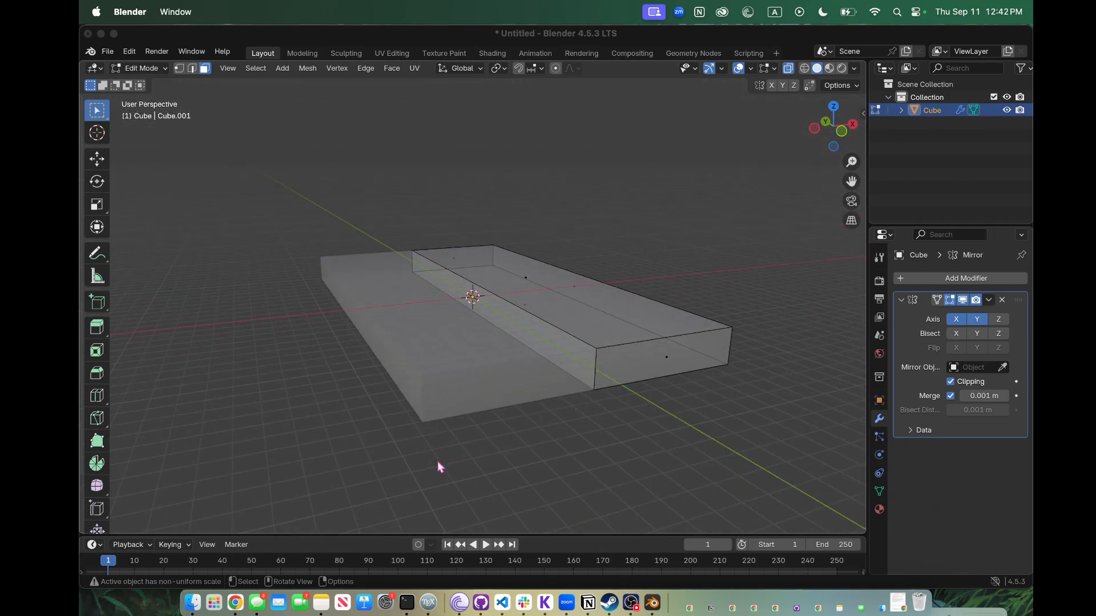
scroll(437, 461, up, 5)
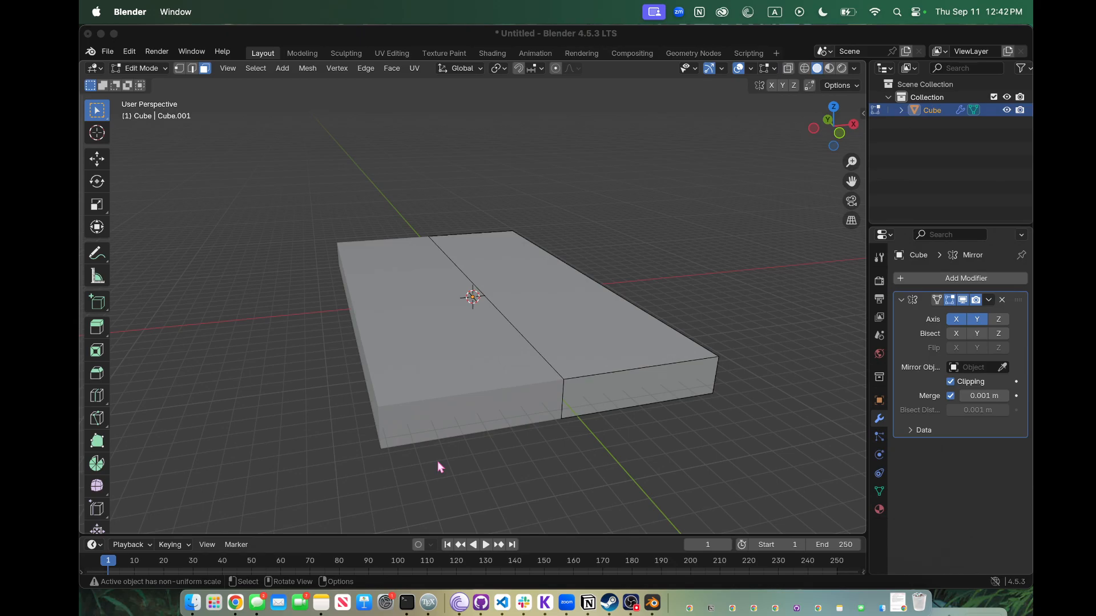
middle_drag(438, 465, 507, 379)
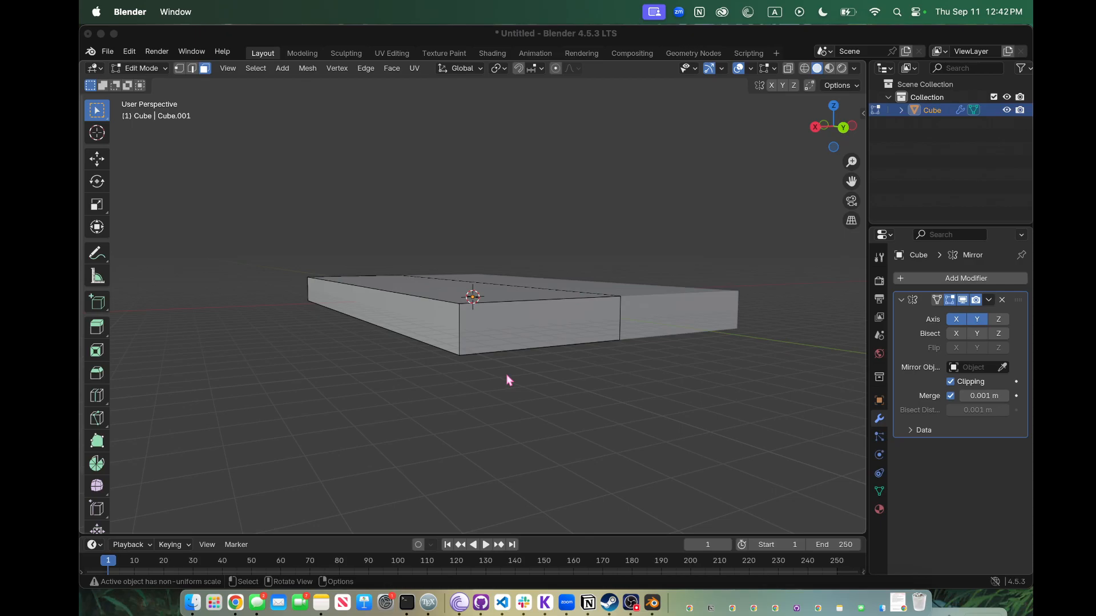
middle_drag(508, 380, 492, 381)
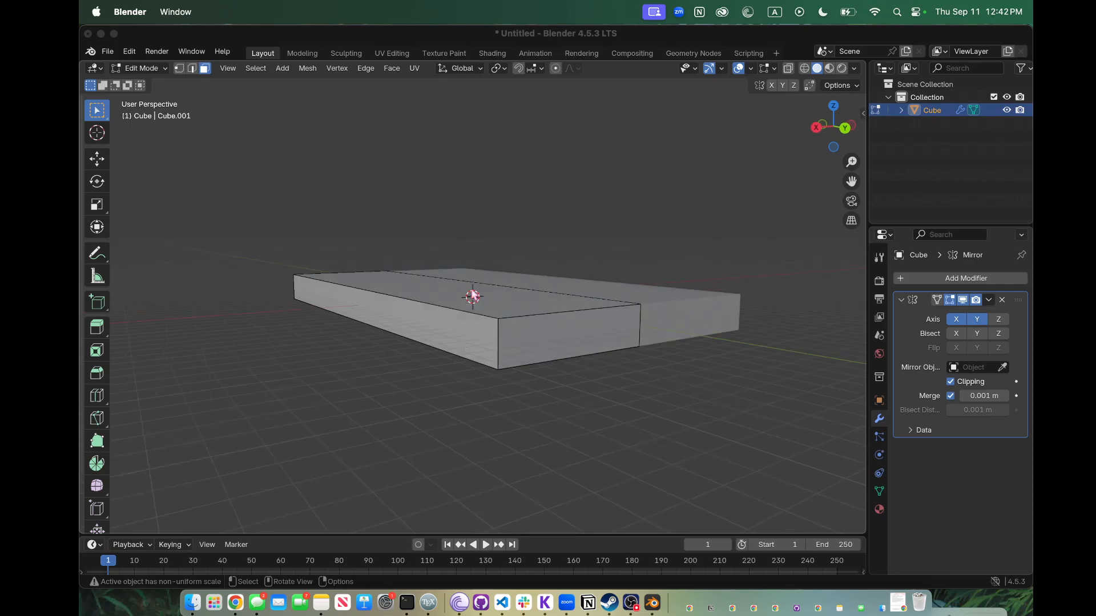
scroll(474, 296, up, 3)
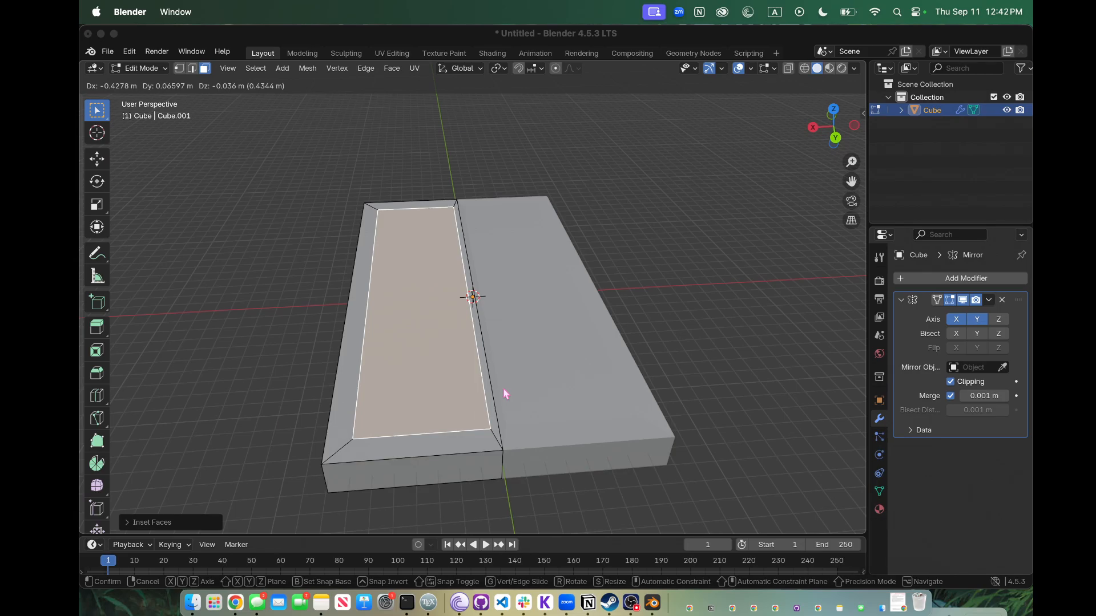
Step: Move the inset top face sideways until its inner edge lies on the mirror seam
click(529, 406)
scroll(530, 407, up, 5)
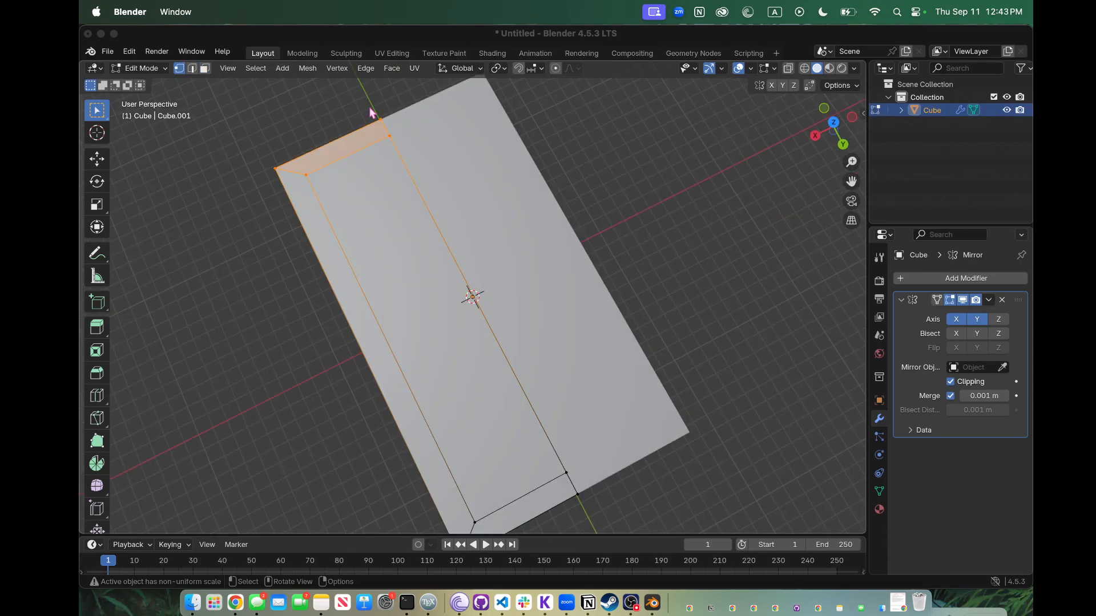
Step: Try merging the vertices at the inset's far seam corner by distance, undo the merge and clear the selection
click(390, 137)
right_click(390, 139)
key(Escape)
key(m)
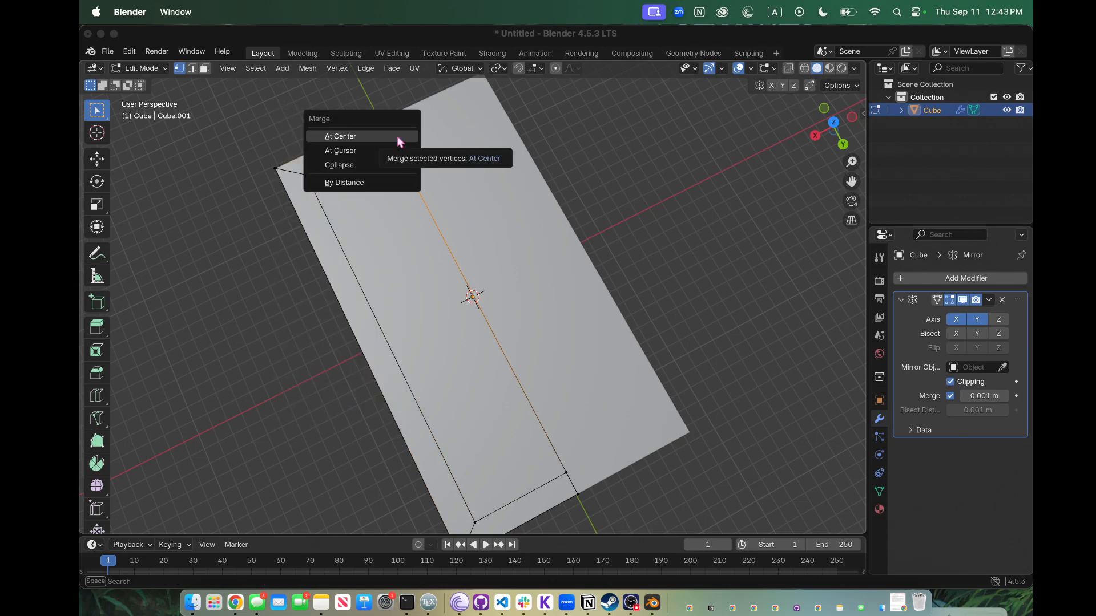
click(405, 182)
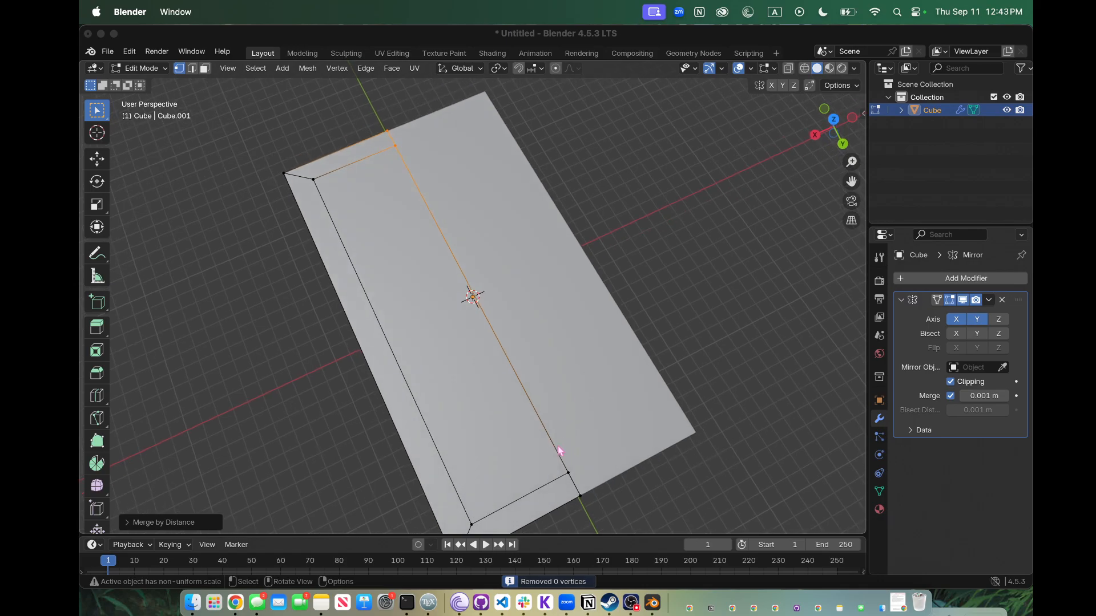
key(ctrl+z)
key(m)
click(601, 510)
click(601, 510)
scroll(601, 509, down, 5)
scroll(601, 509, down, 1)
click(515, 448)
click(520, 473)
click(532, 501)
Step: Try a centred horizontal loop cut around the half slab's outer side faces
scroll(314, 446, down, 5)
key(ctrl+r)
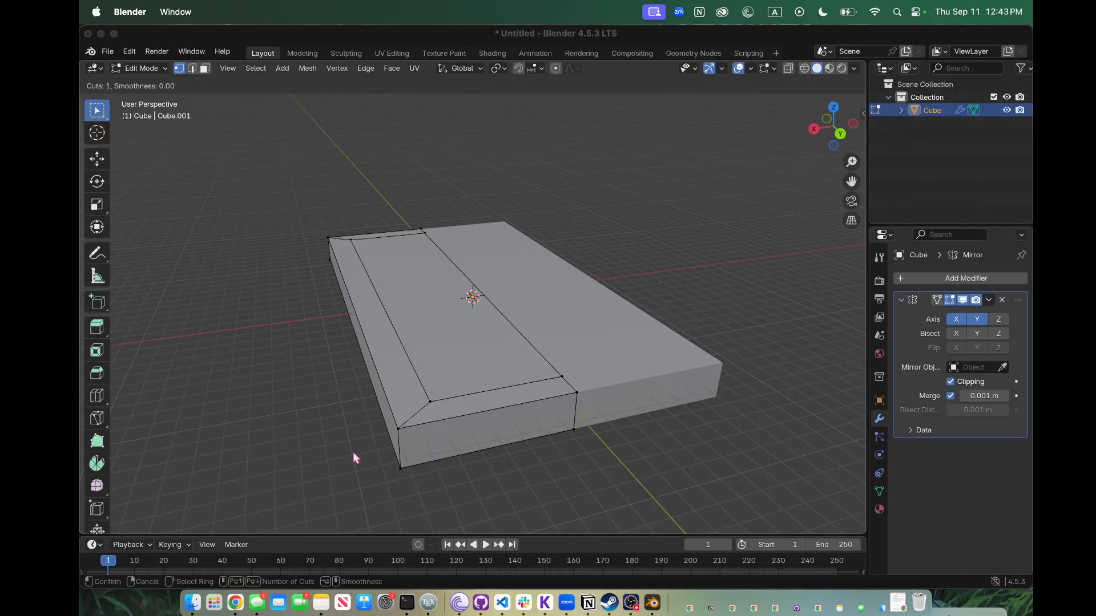
click(402, 451)
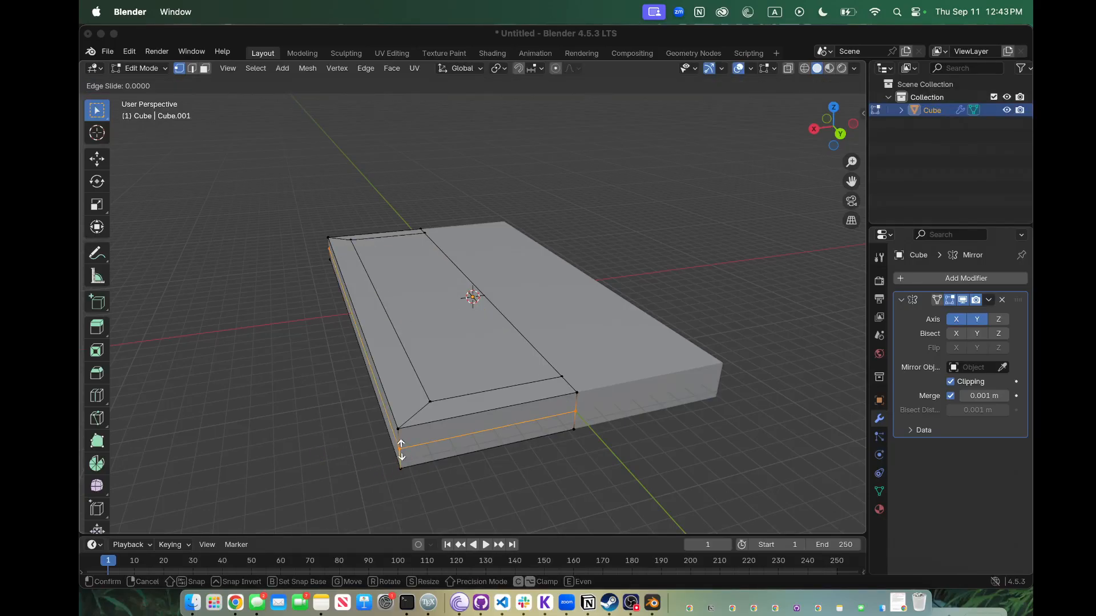
click(401, 451)
scroll(401, 448, down, 5)
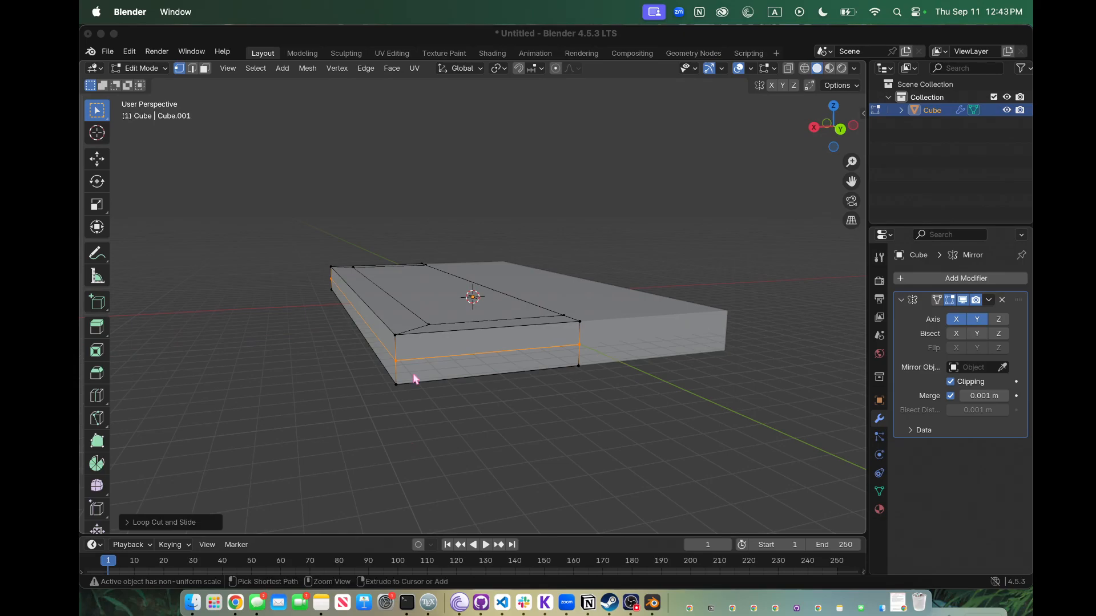
key(alt+a)
Step: Add two horizontal loop cuts around the half slab's sides, one slightly above mid-height and one in the lower part
key(ctrl+r)
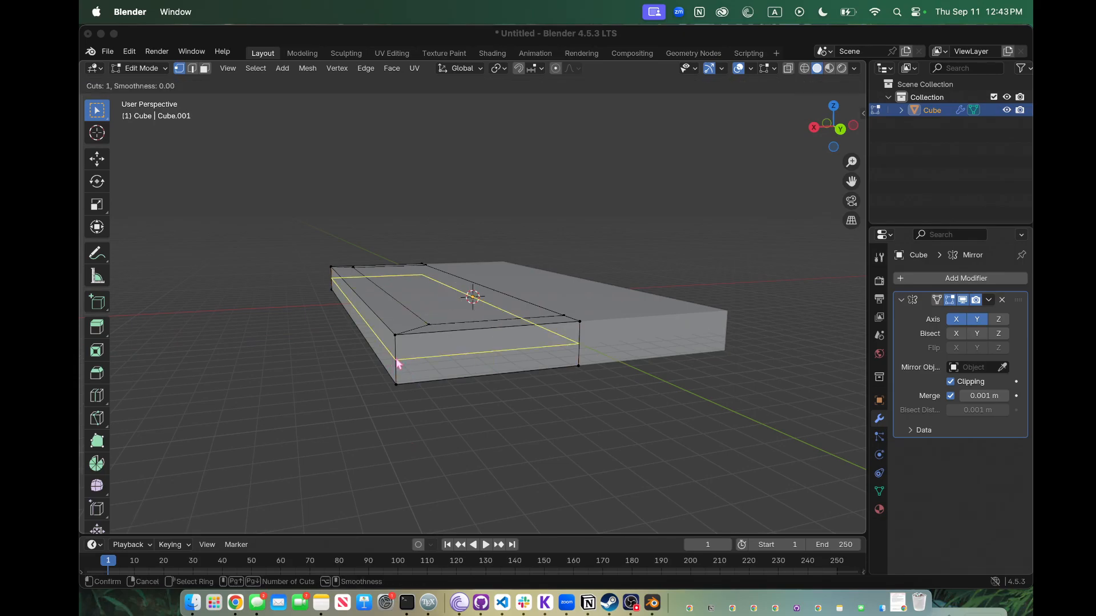
click(398, 360)
click(396, 350)
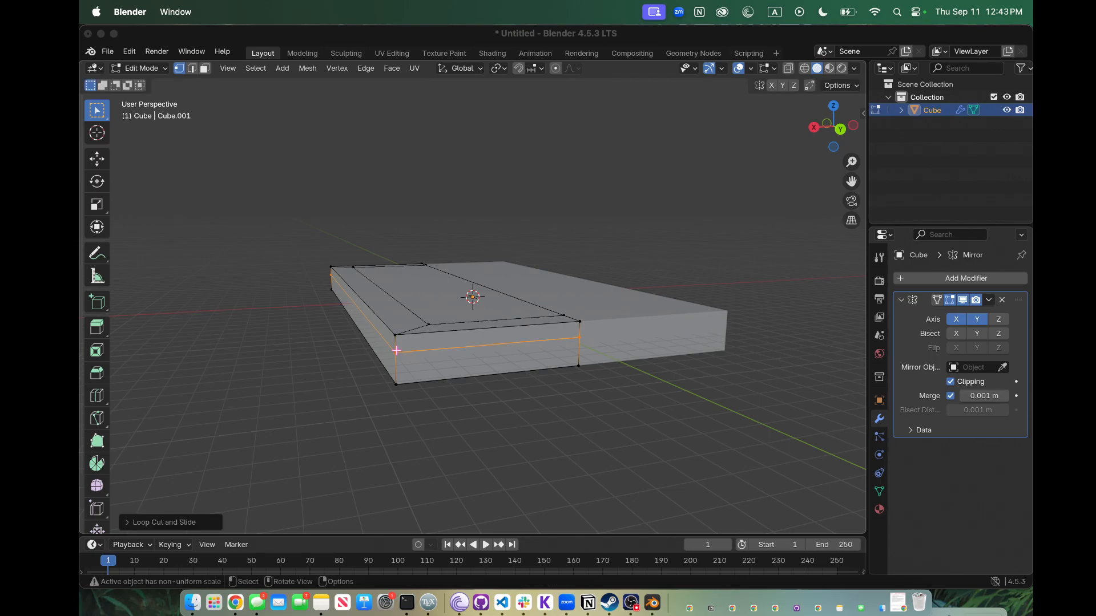
key(ctrl+r)
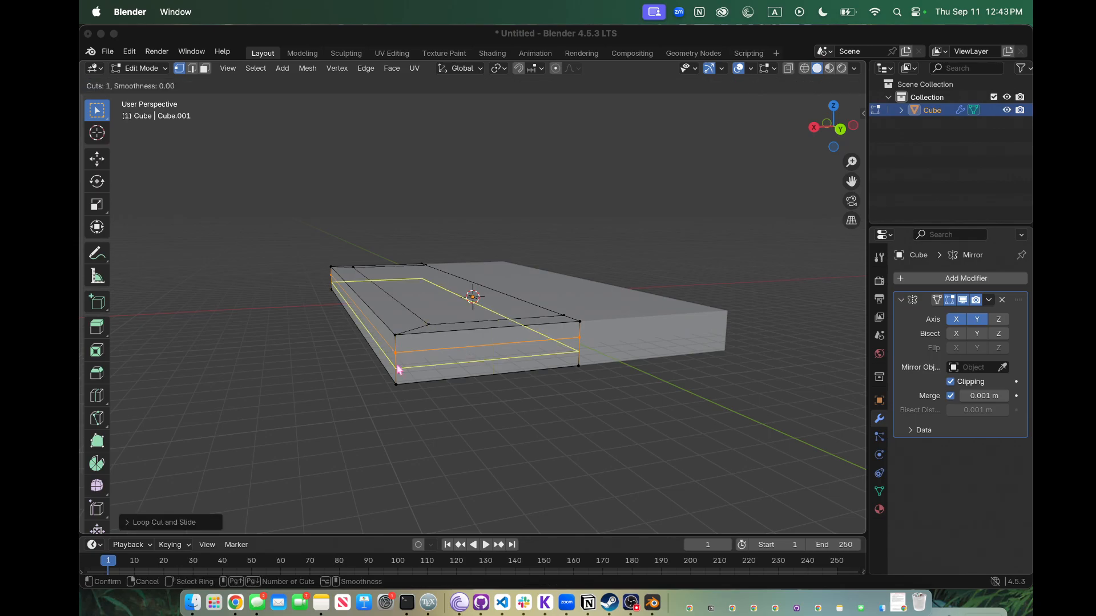
click(398, 370)
click(397, 369)
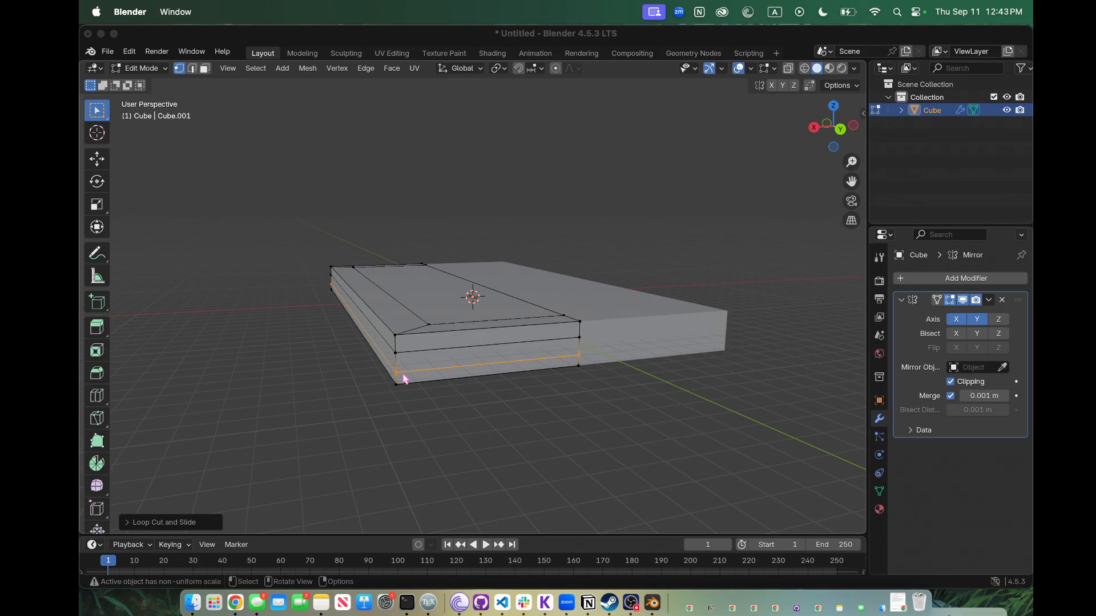
Step: Add two more horizontal side loop cuts, one near the bottom edge and one between the existing two, and clear the selection
key(ctrl+r)
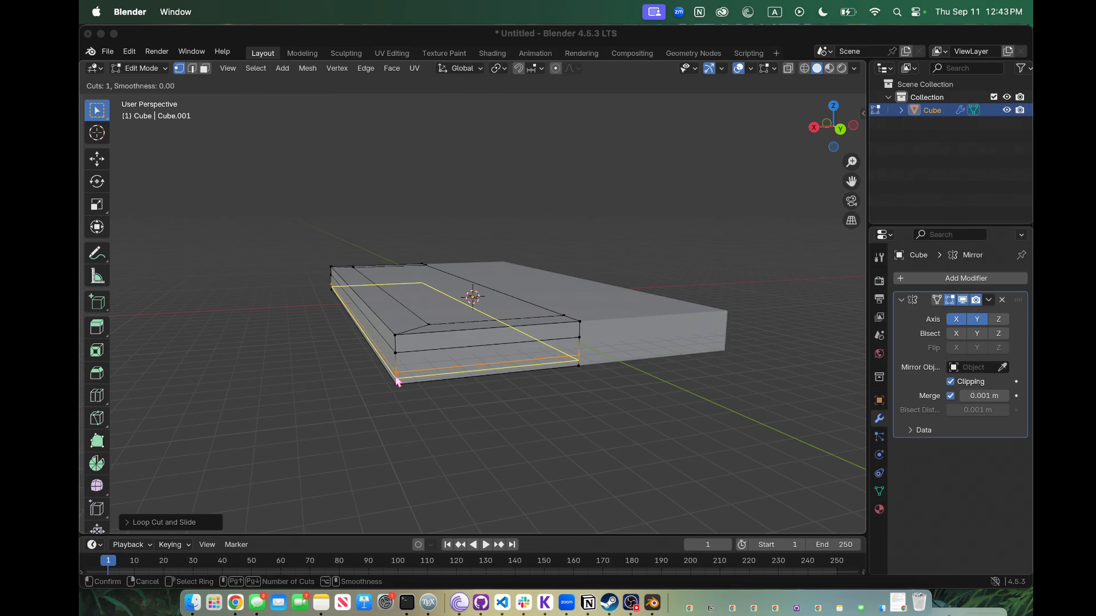
double_click(396, 377)
click(413, 355)
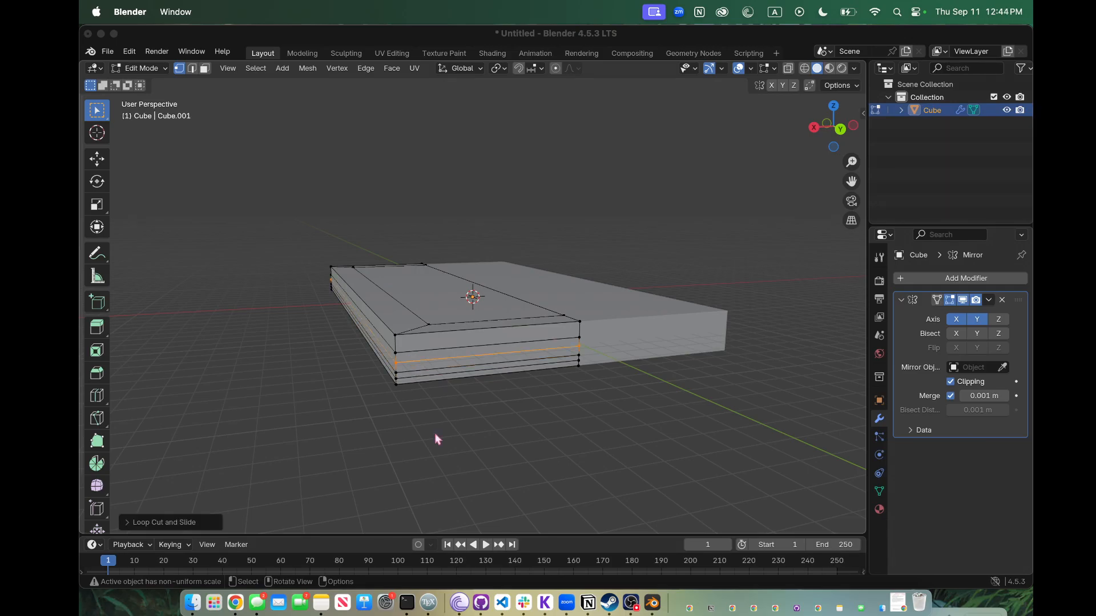
click(436, 435)
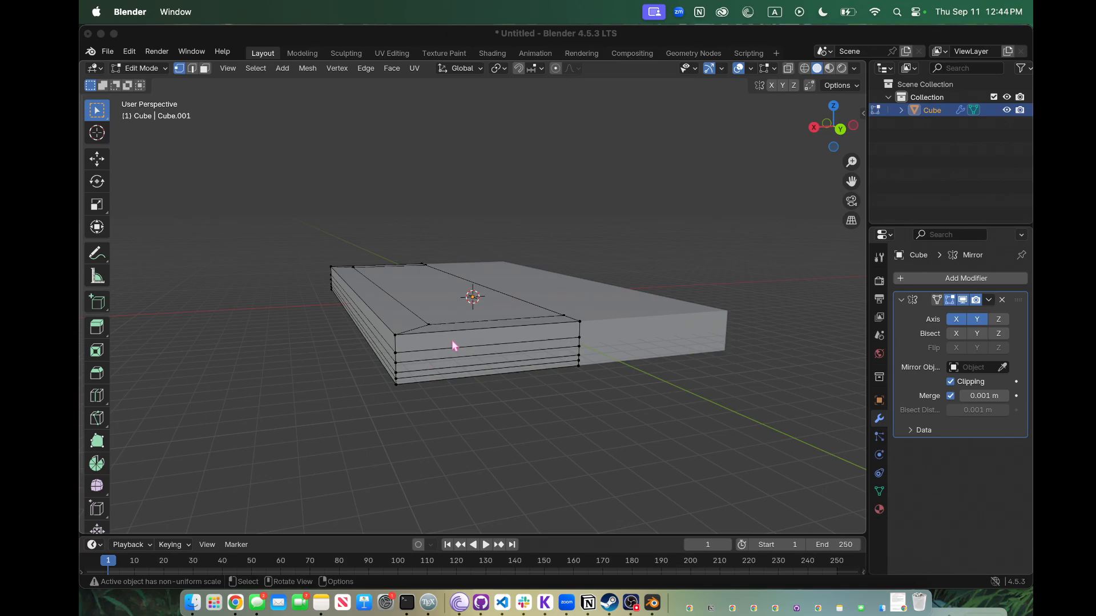
Step: Bevel the half slab's top outer edge loop with a single segment
scroll(451, 340, up, 3)
key(3)
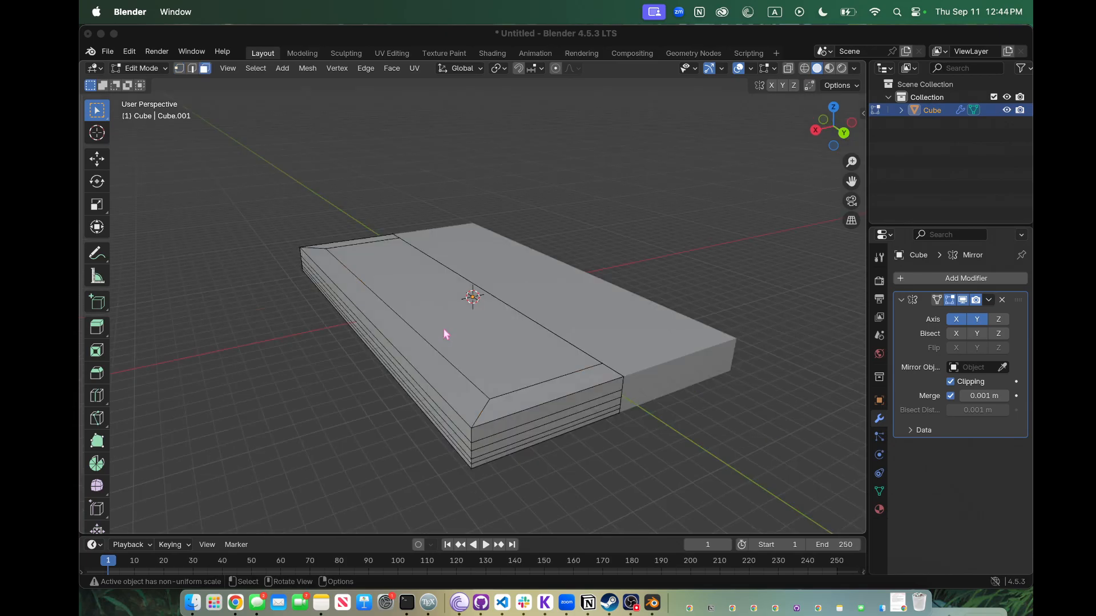
key(2)
alt+click(497, 420)
key(ctrl+b)
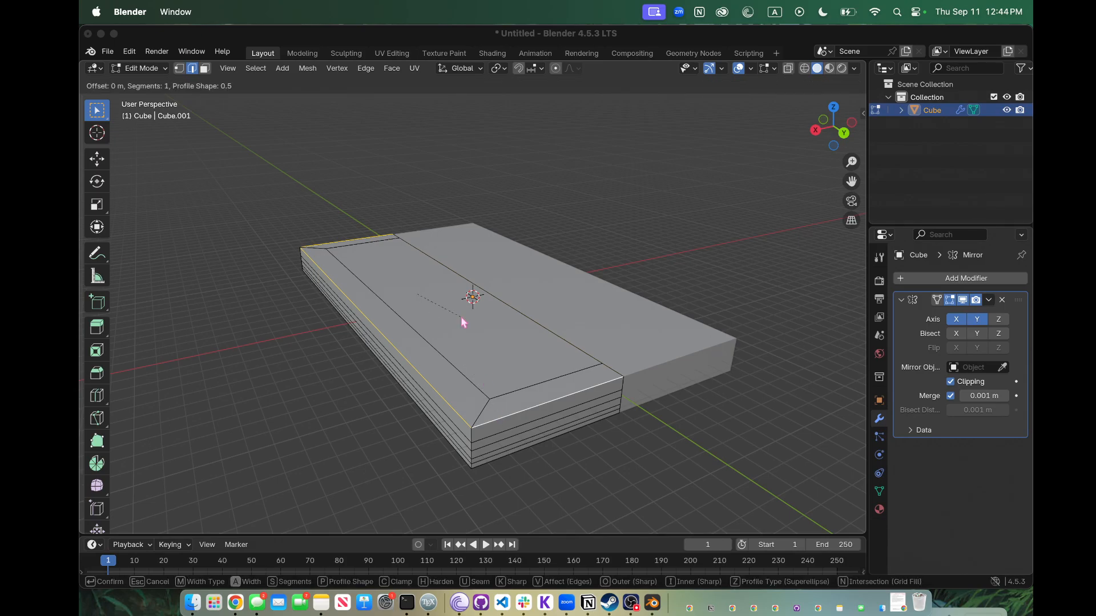
click(513, 419)
scroll(512, 419, down, 5)
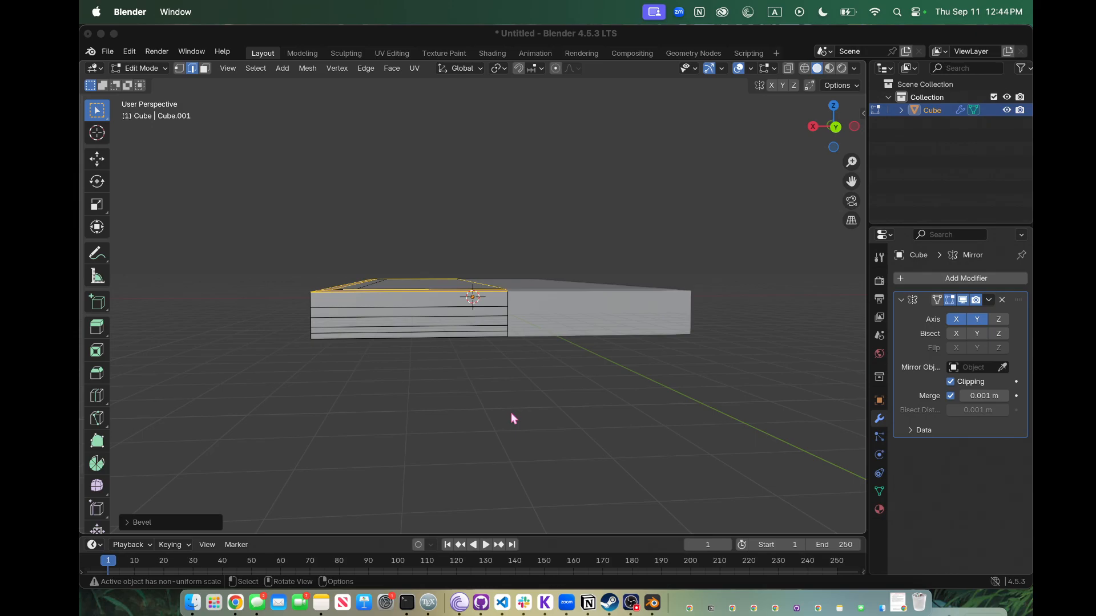
middle_drag(513, 419, 441, 435)
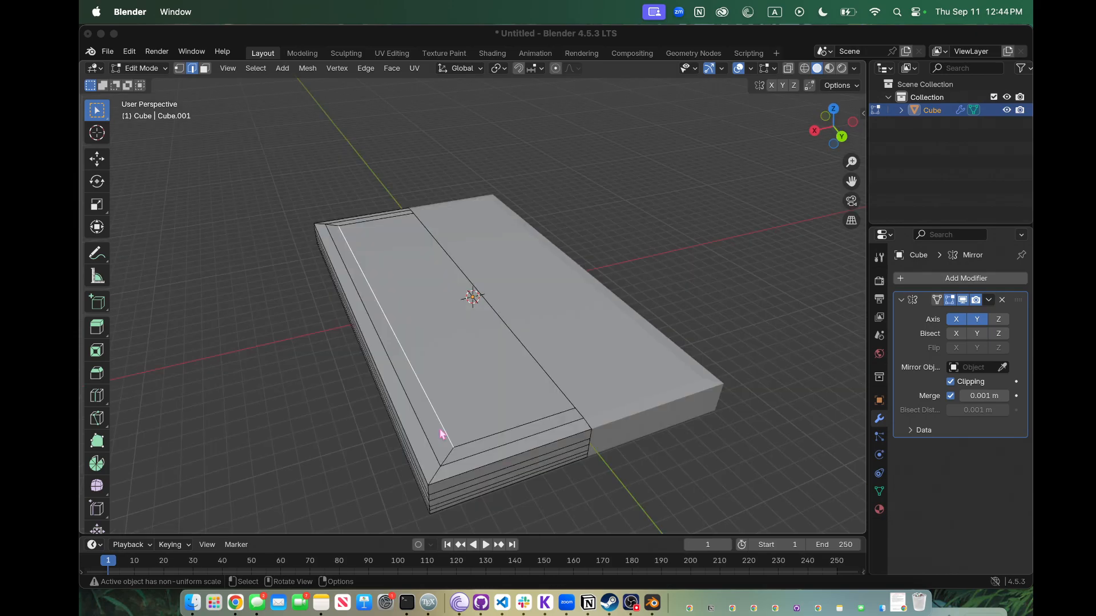
Step: Select only the large inner top face and extrude it downward to form a recess inside the rim
key(3)
click(432, 435)
shift+click(469, 408)
click(471, 418)
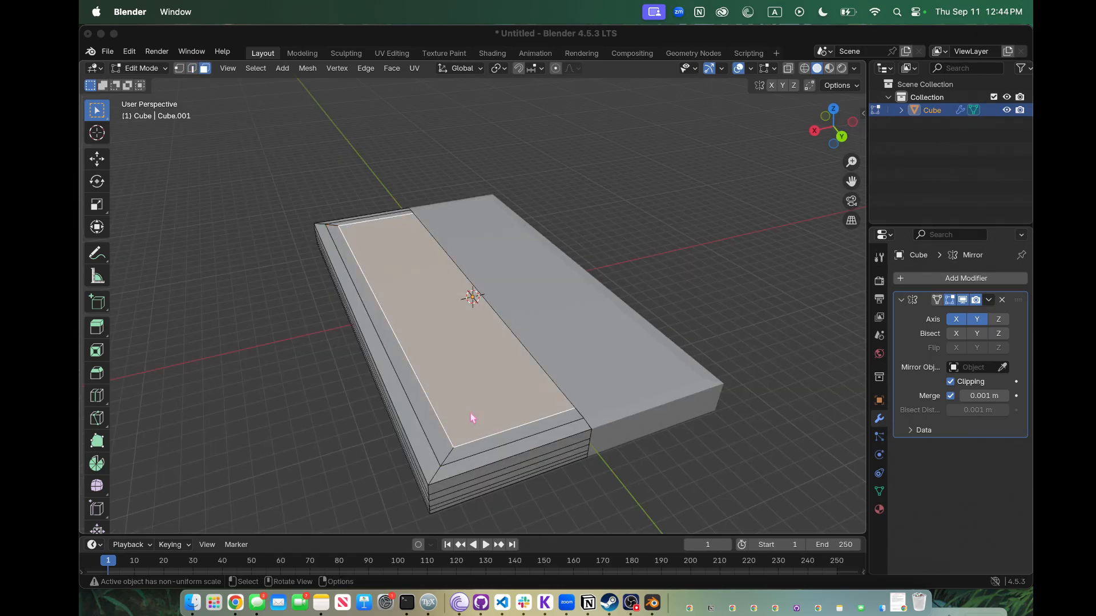
scroll(541, 442, left, 10)
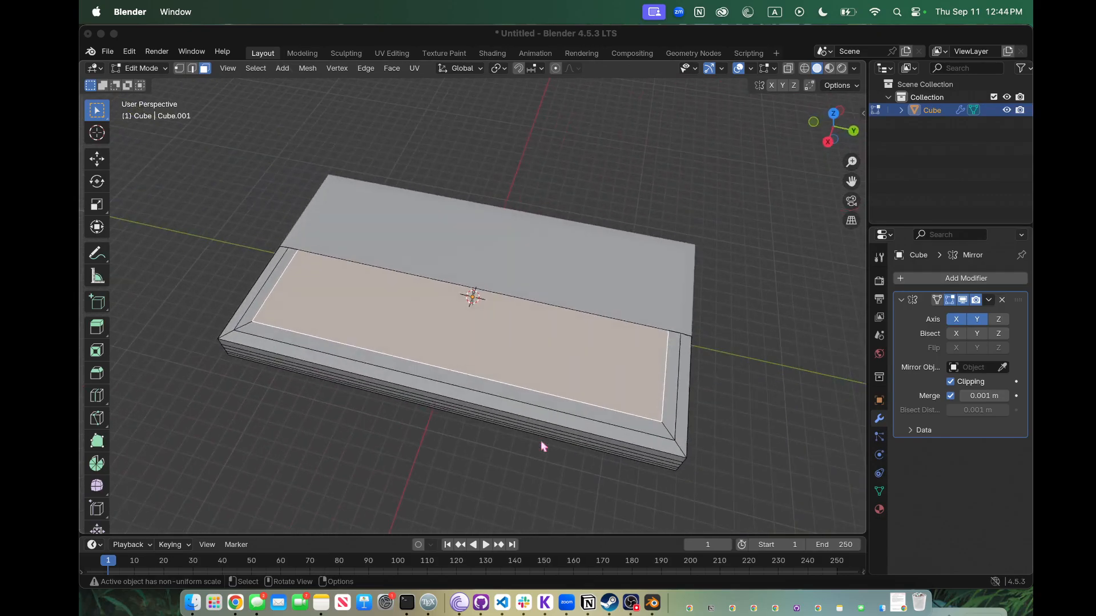
key(e)
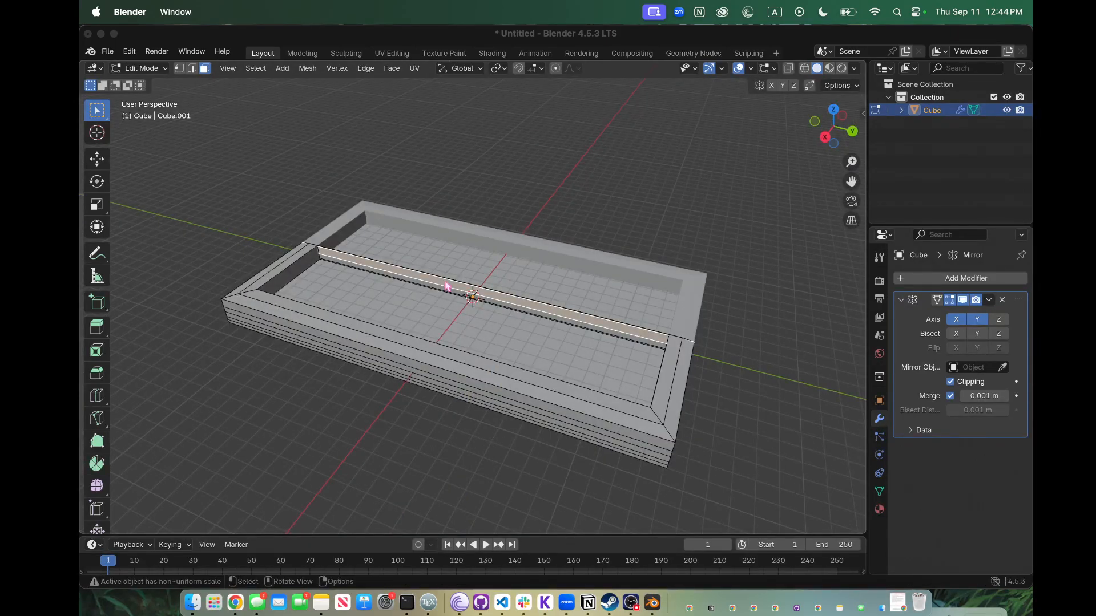
Step: Dissolve the selected centre wall faces into one and delete the wall dividing the recess along the mirror seam
key(x)
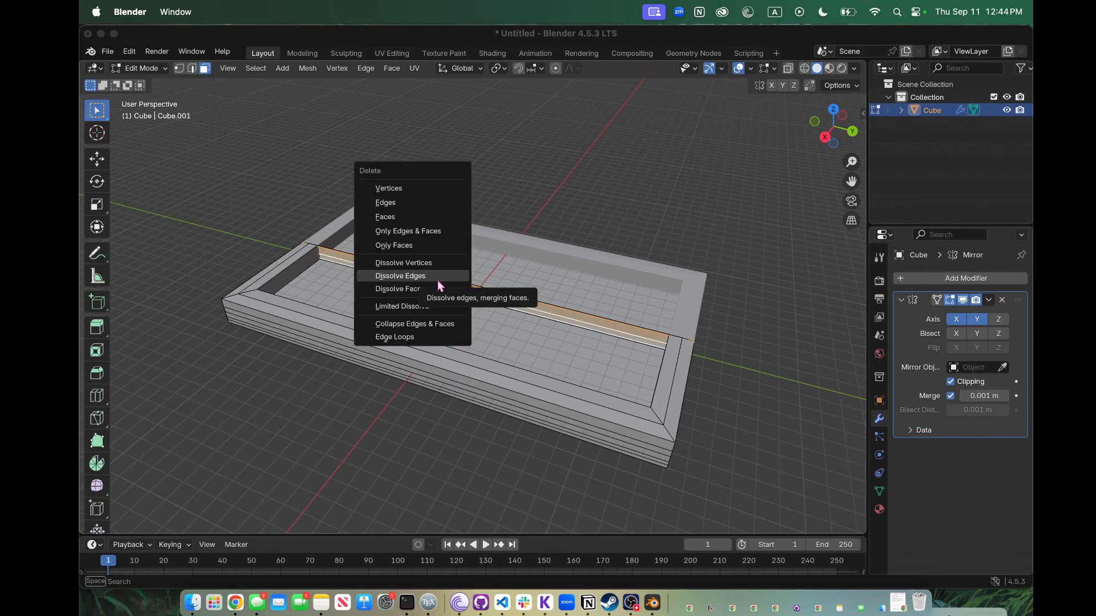
click(444, 288)
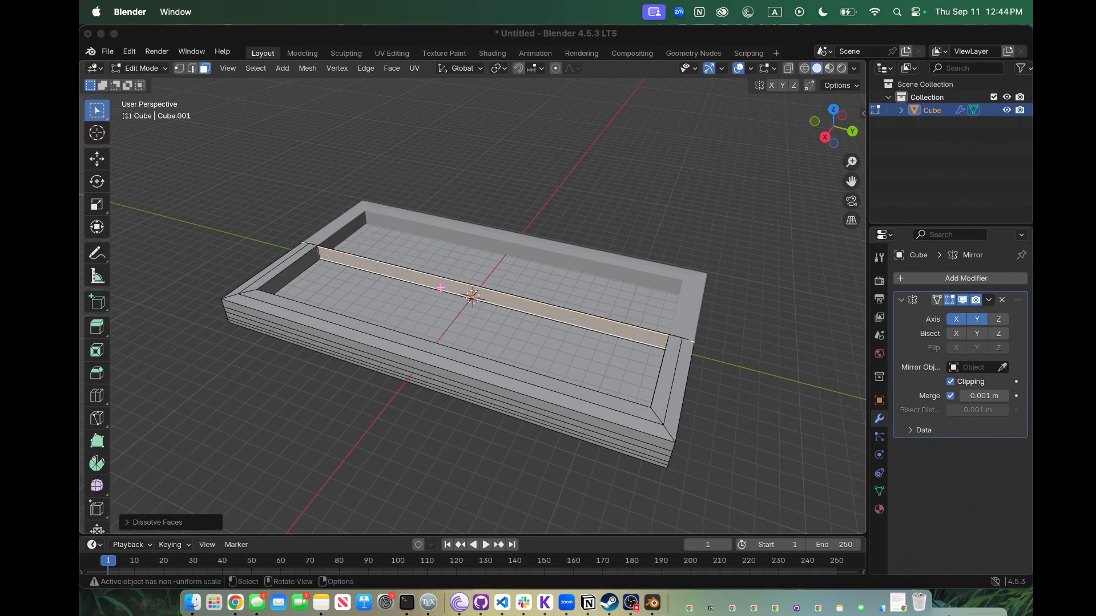
key(x)
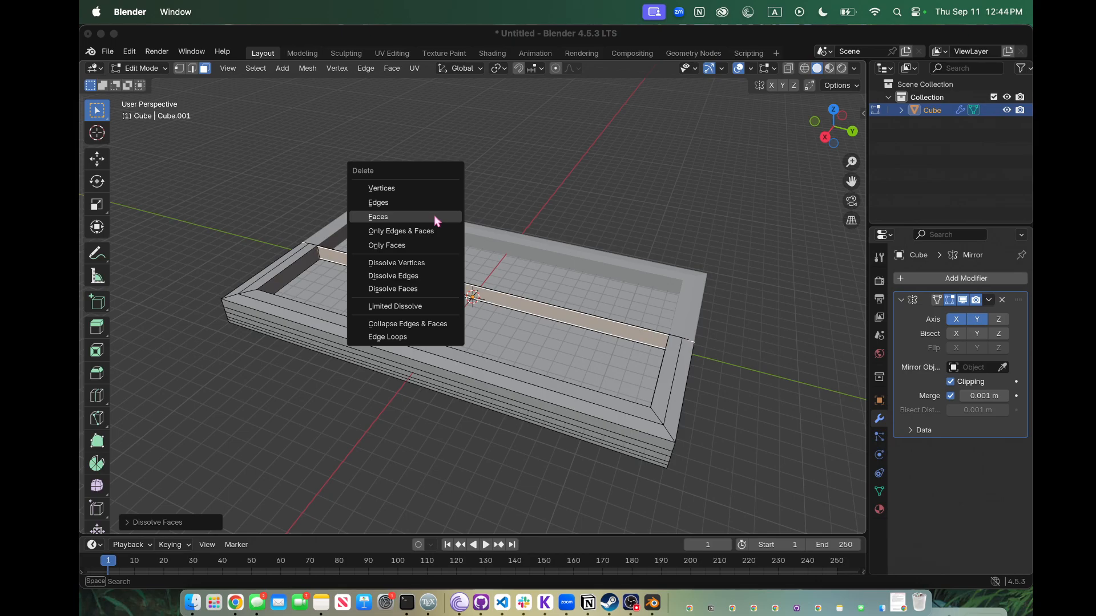
click(435, 218)
click(446, 282)
key(x)
click(446, 282)
Step: Examine the recess floor and centre seam from several low angles for leftover geometry
scroll(446, 282, right, 10)
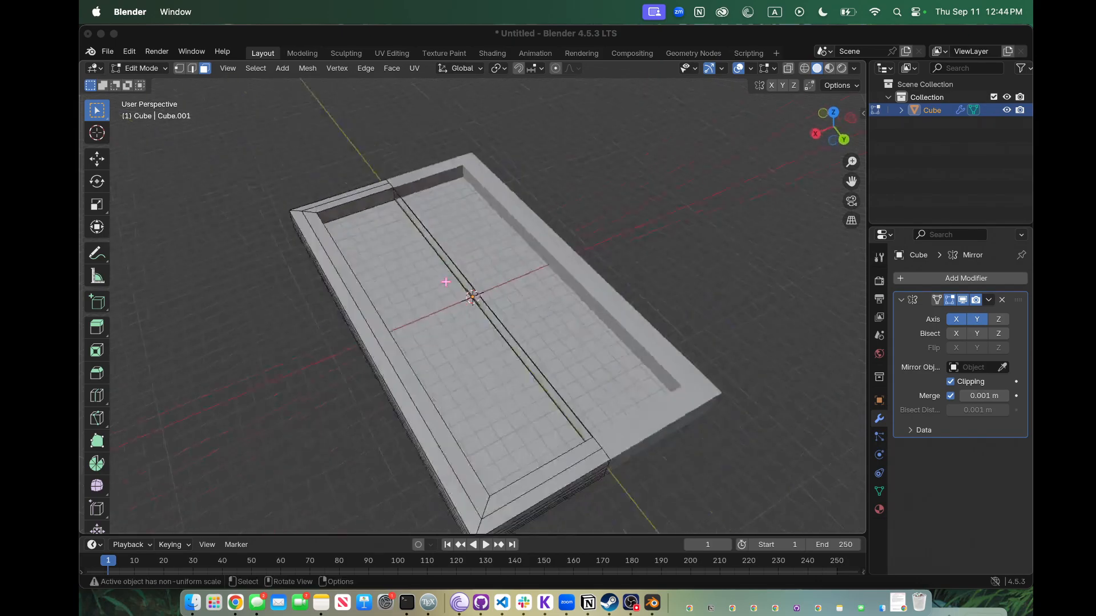
scroll(446, 282, down, 10)
scroll(446, 281, up, 6)
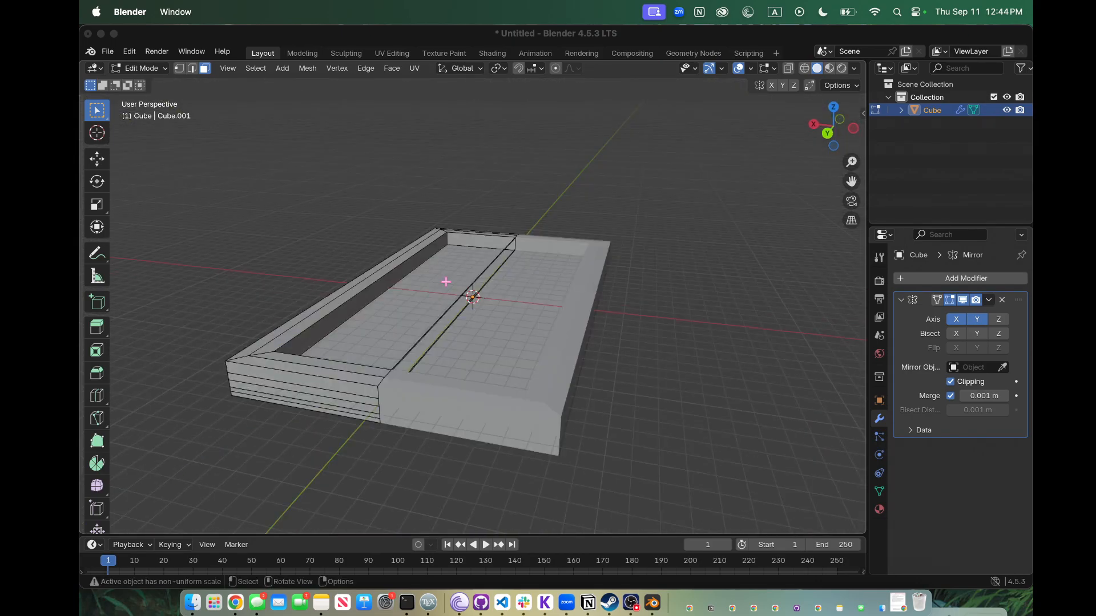
scroll(446, 281, down, 5)
click(458, 291)
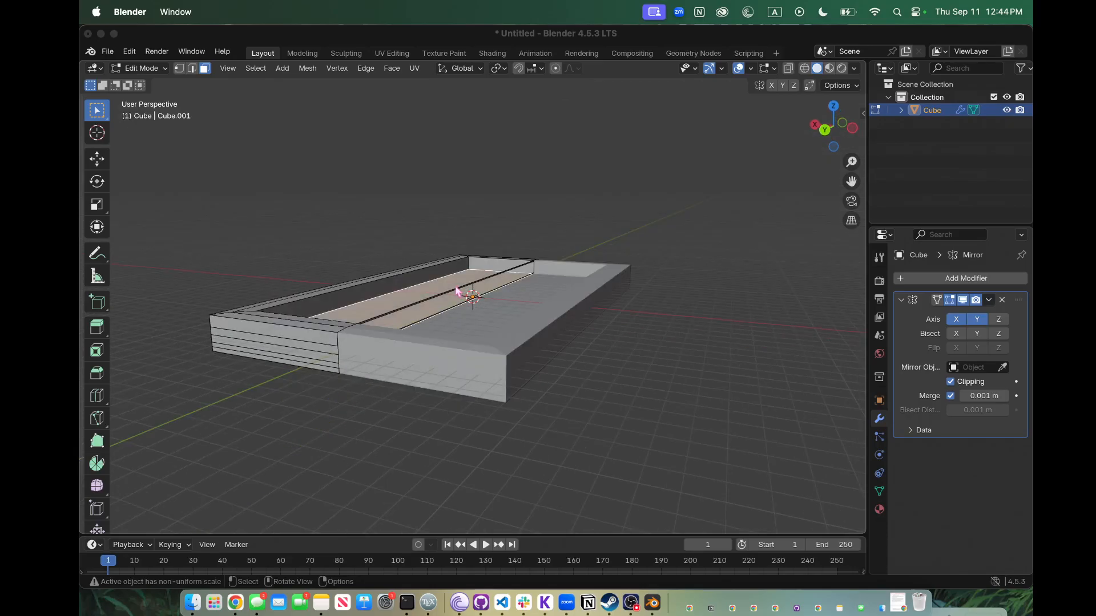
scroll(456, 292, right, 10)
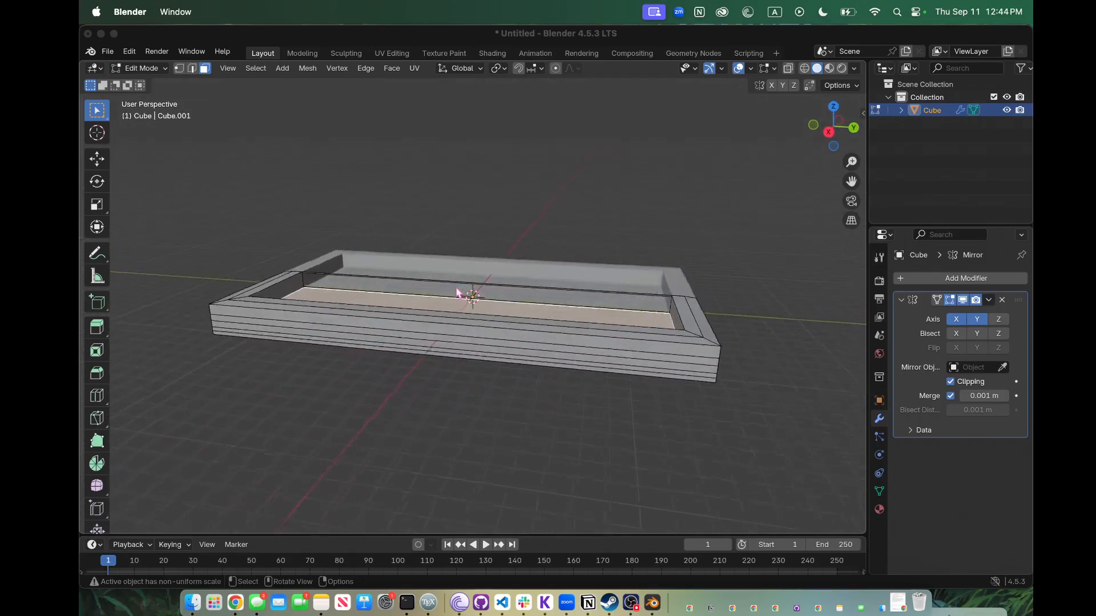
scroll(457, 292, right, 3)
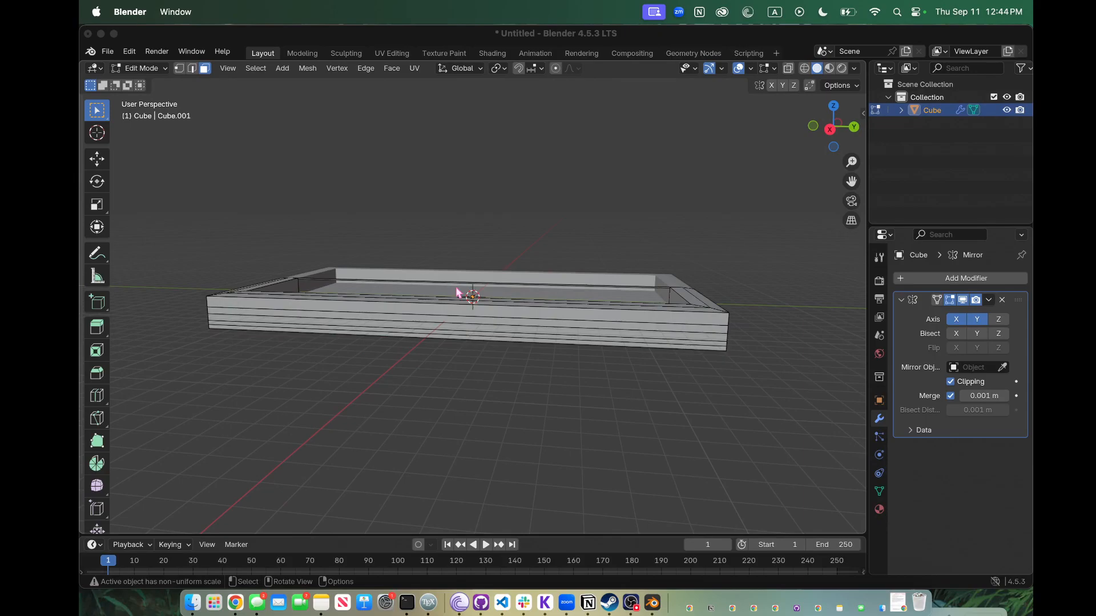
key(x)
click(452, 289)
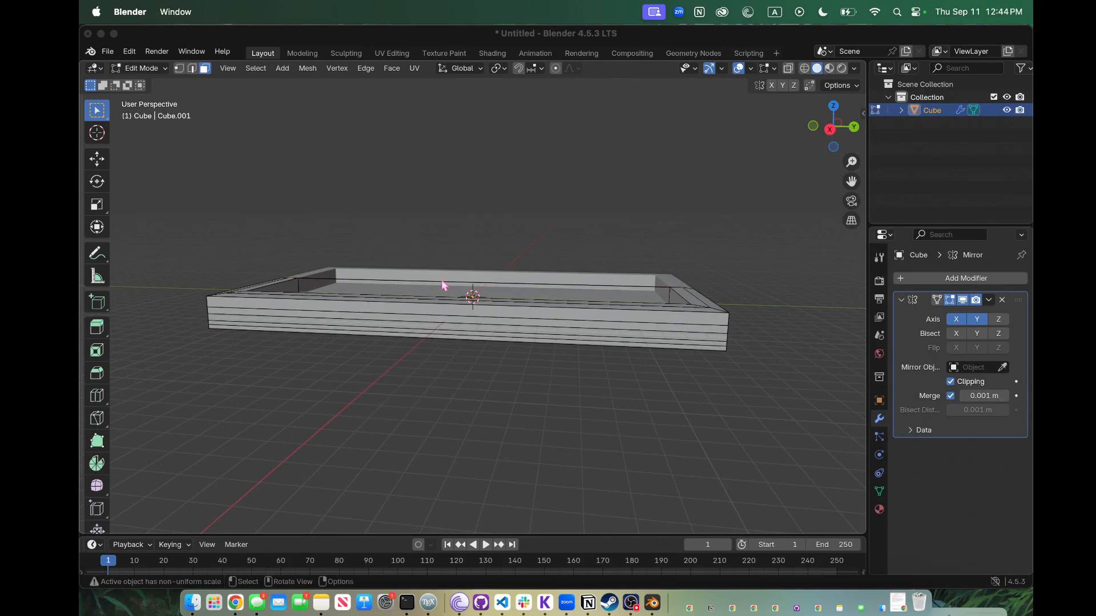
Step: Delete the leftover edge spanning the top of the recess along the centre seam, in edge selection mode
scroll(444, 284, right, 8)
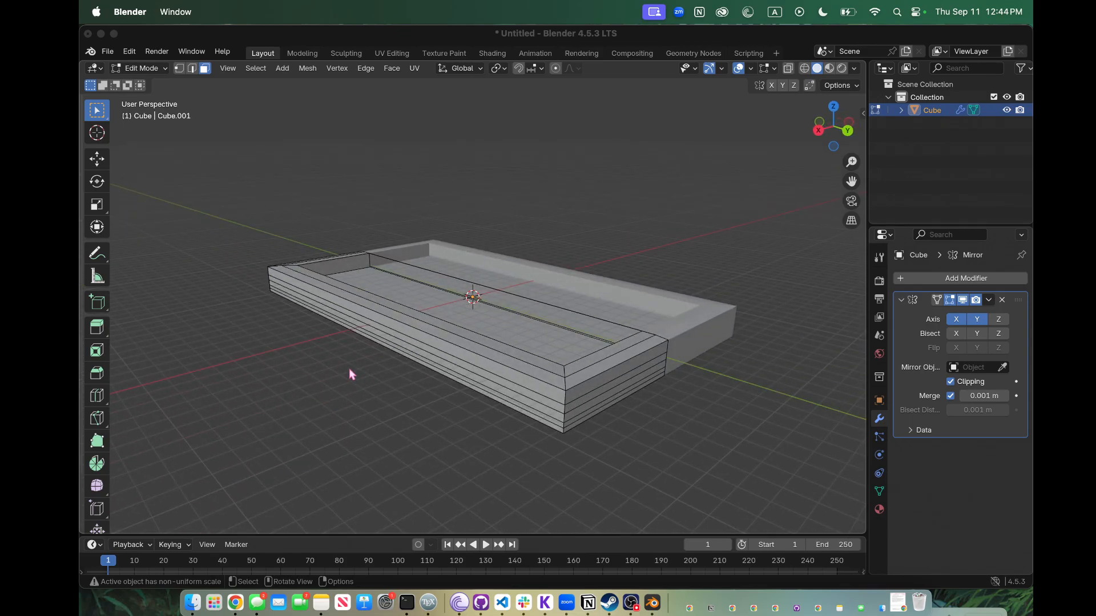
scroll(351, 373, up, 5)
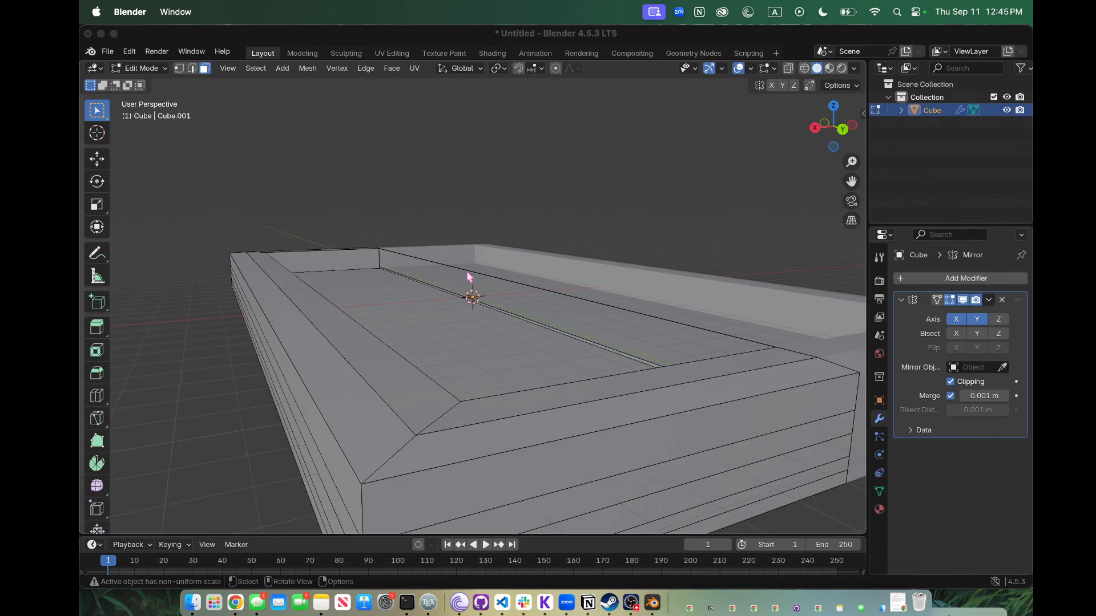
key(2)
click(483, 275)
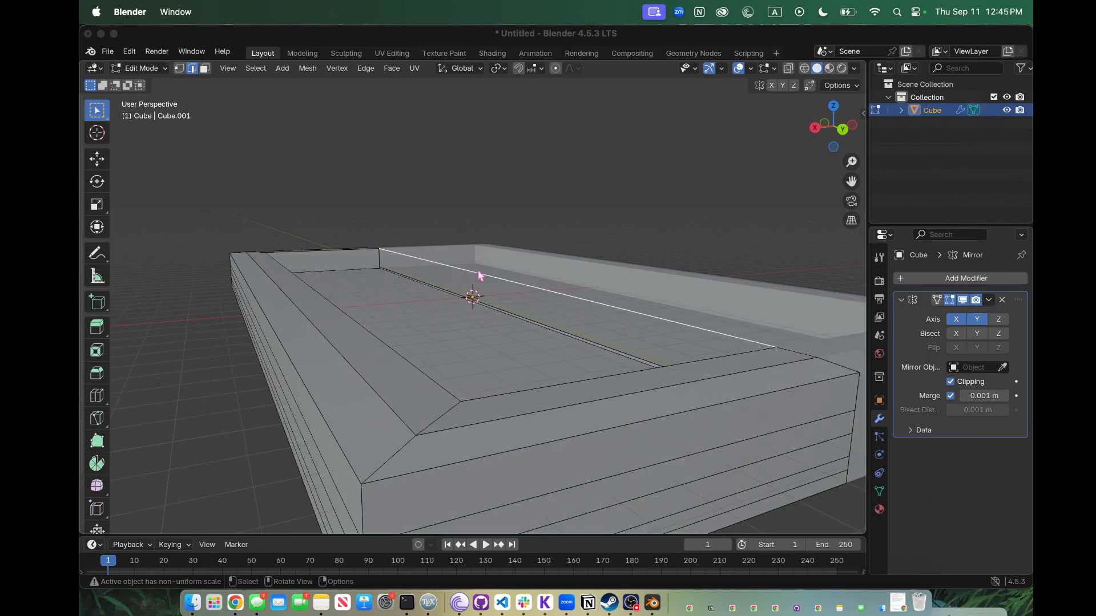
key(x)
click(484, 257)
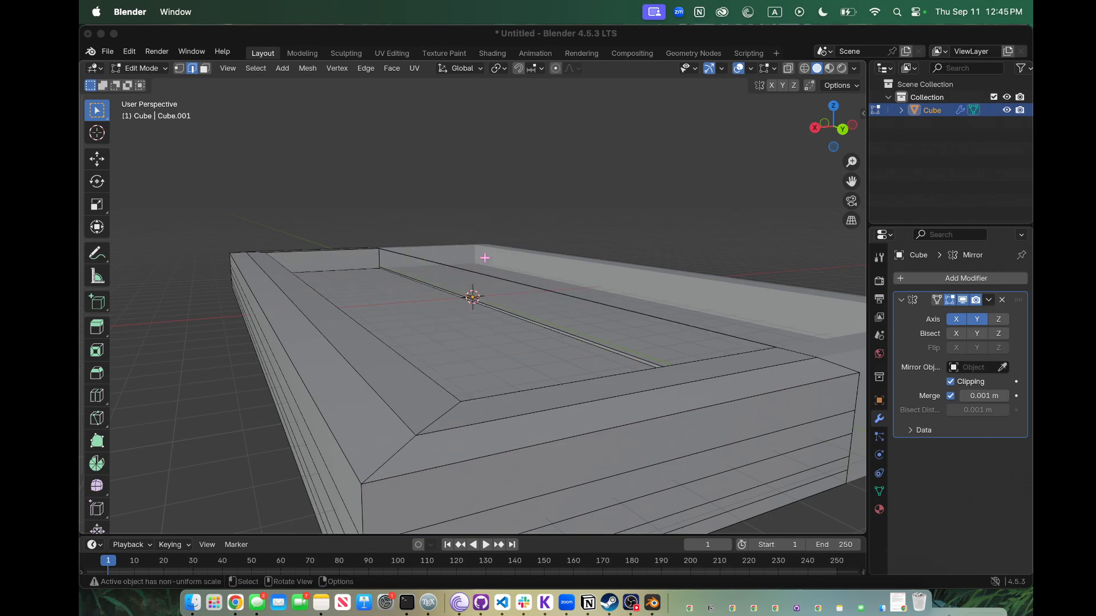
click(495, 282)
key(x)
click(494, 282)
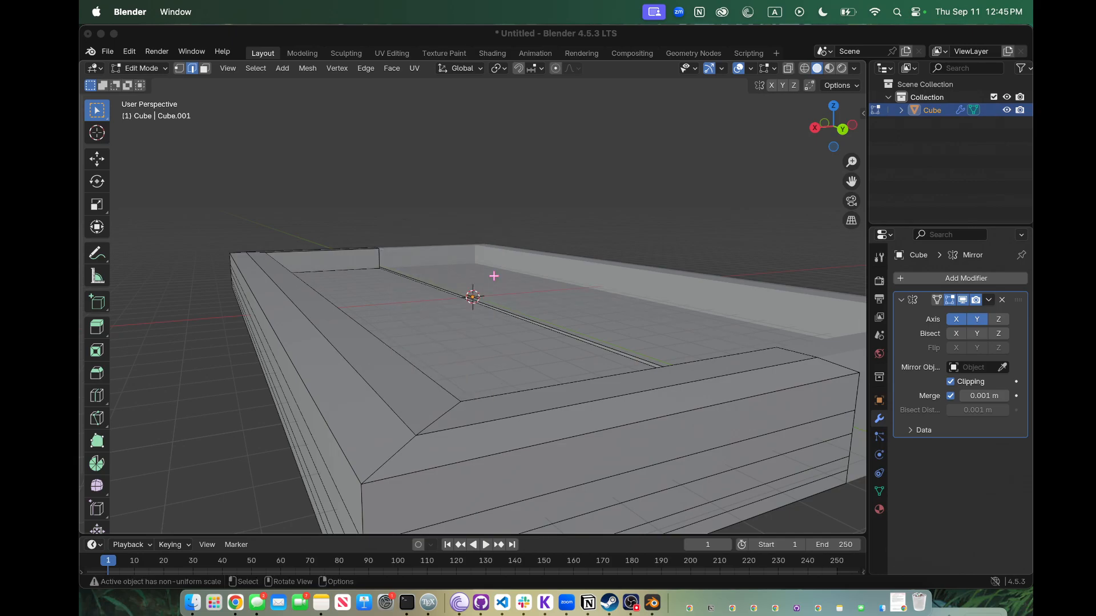
scroll(403, 262, up, 5)
scroll(403, 262, right, 5)
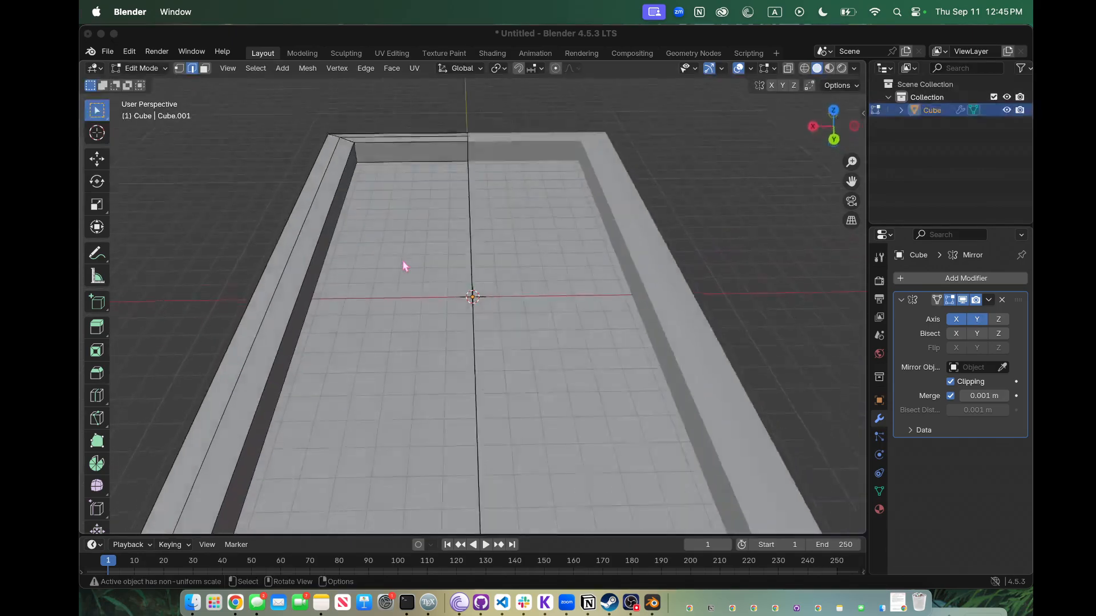
Step: Box-select the overlapping edges along the recess floor's centre seam in X-ray view and merge them by distance
click(471, 345)
scroll(472, 346, right, 2)
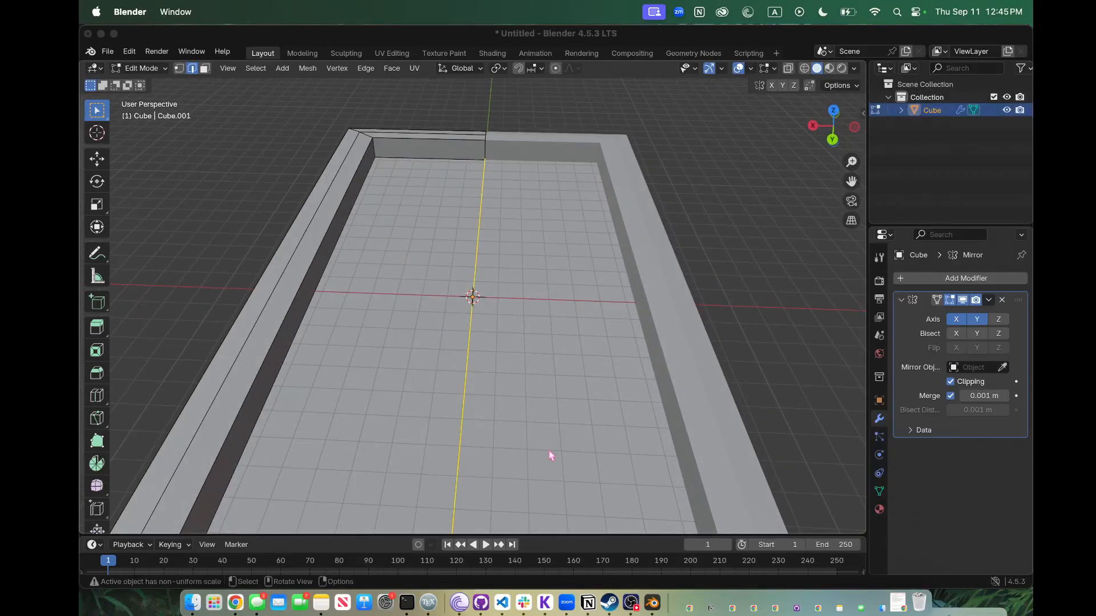
key(alt+z)
drag(408, 381, 509, 479)
scroll(508, 479, down, 2)
key(m)
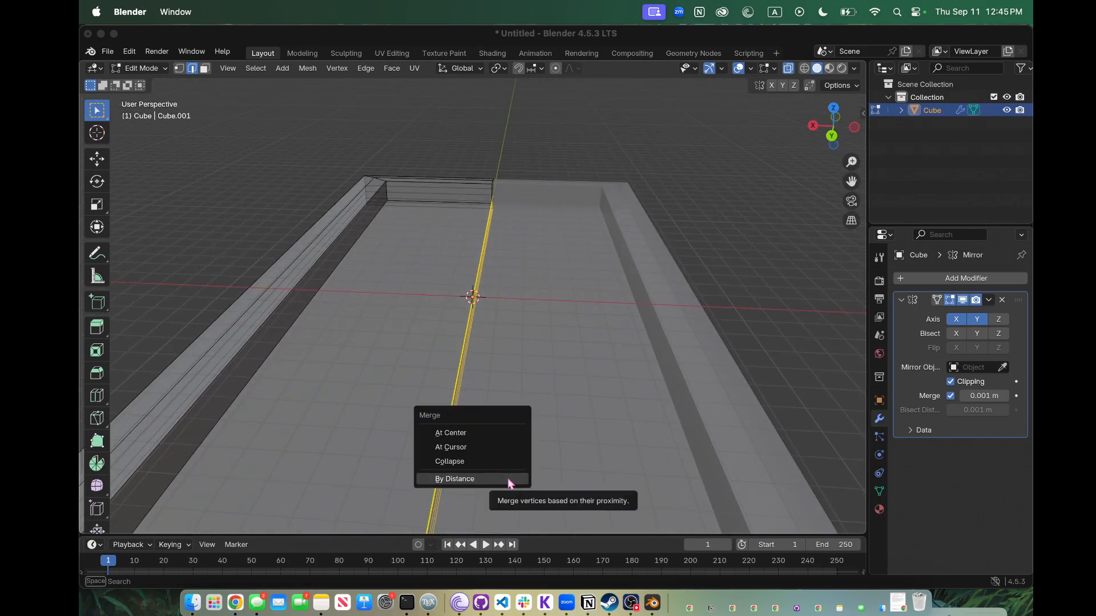
click(510, 479)
scroll(508, 477, left, 6)
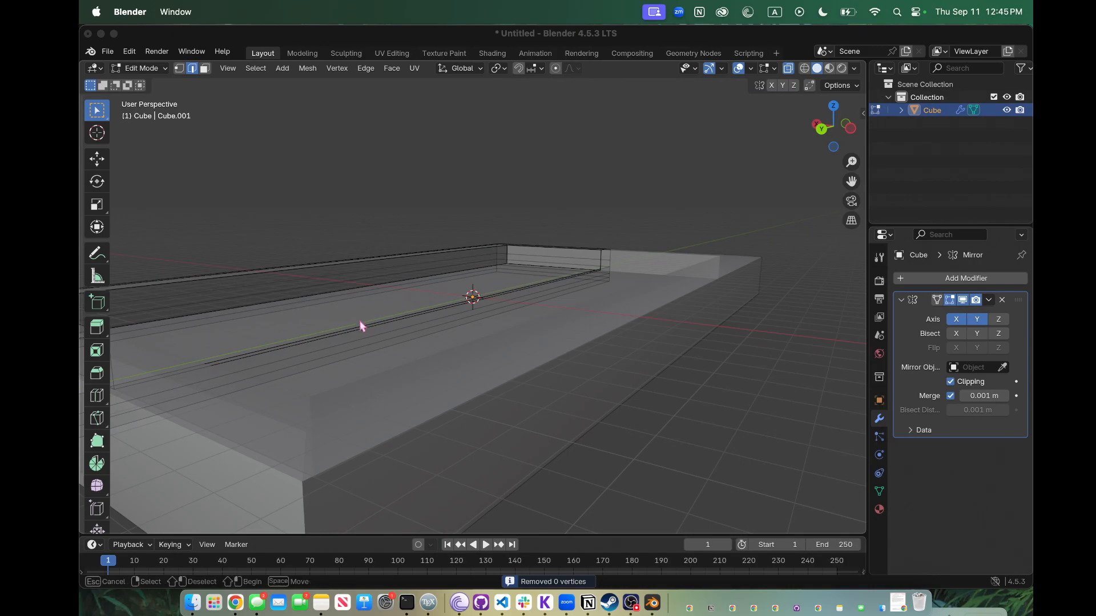
Step: Loop-select the edges running along the centre seam and merge by distance again
alt+click(367, 330)
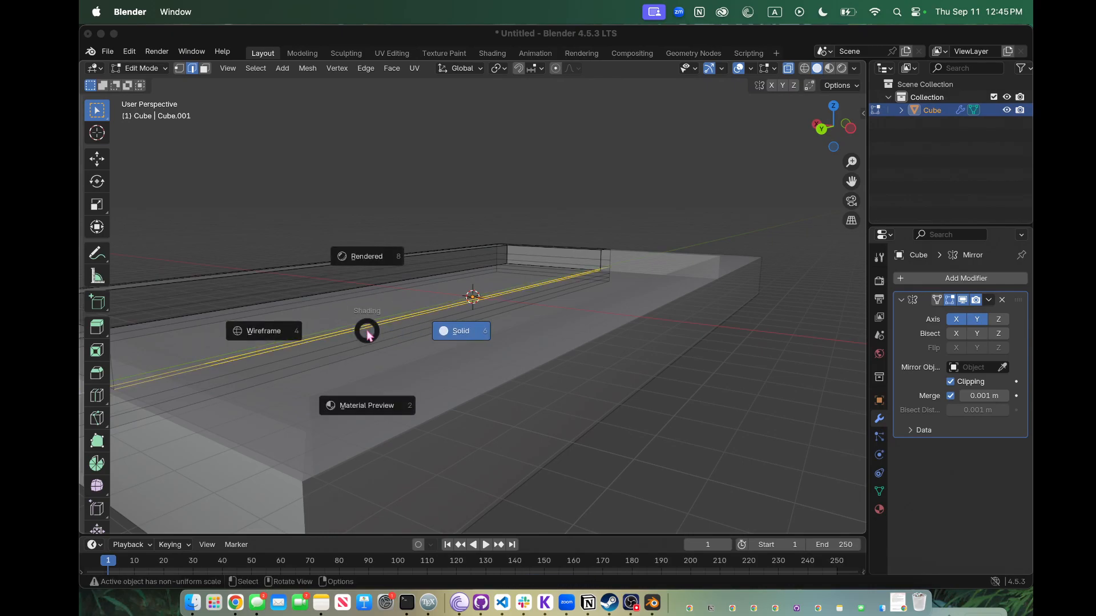
key(m)
click(366, 330)
scroll(366, 330, left, 5)
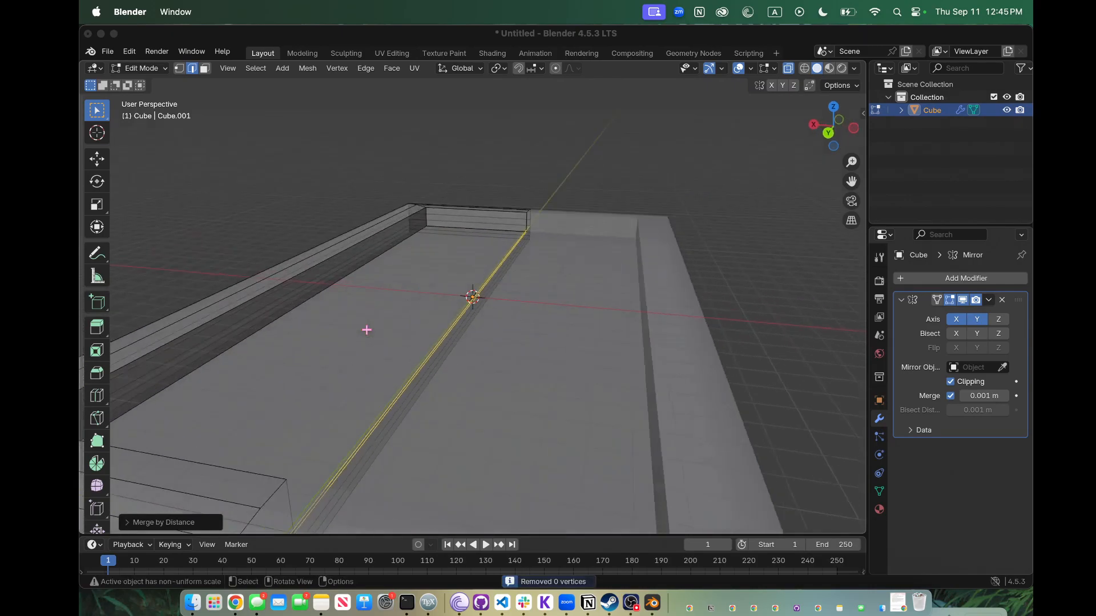
Step: Try deleting both selected centre seam edges together, and undo the deletion
key(x)
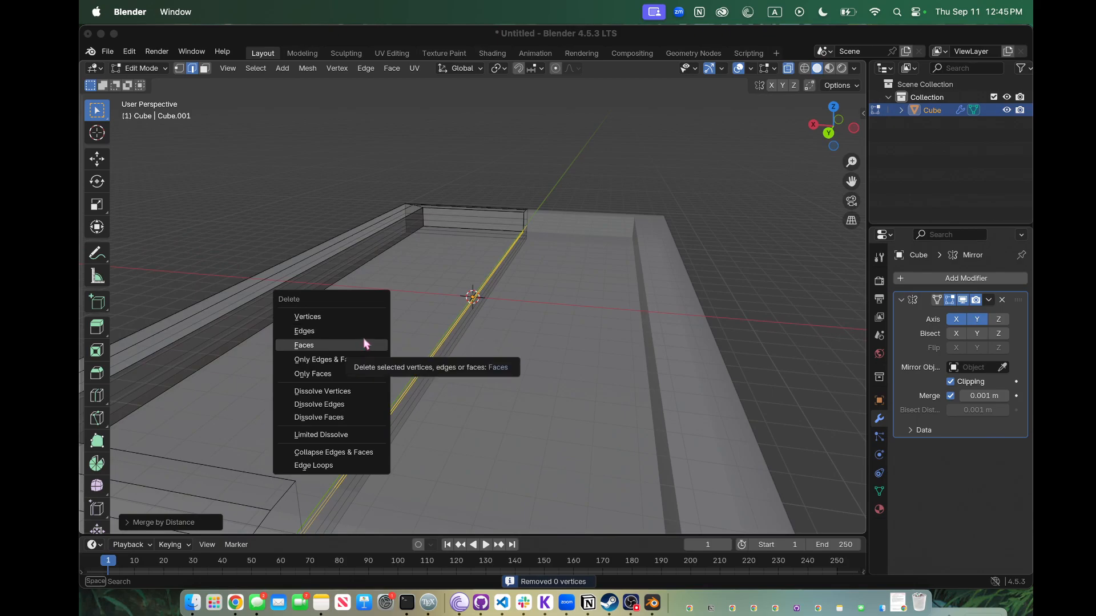
click(361, 331)
key(ctrl+z)
Step: Delete only the duplicate edge along the recess floor's centre seam
click(416, 359)
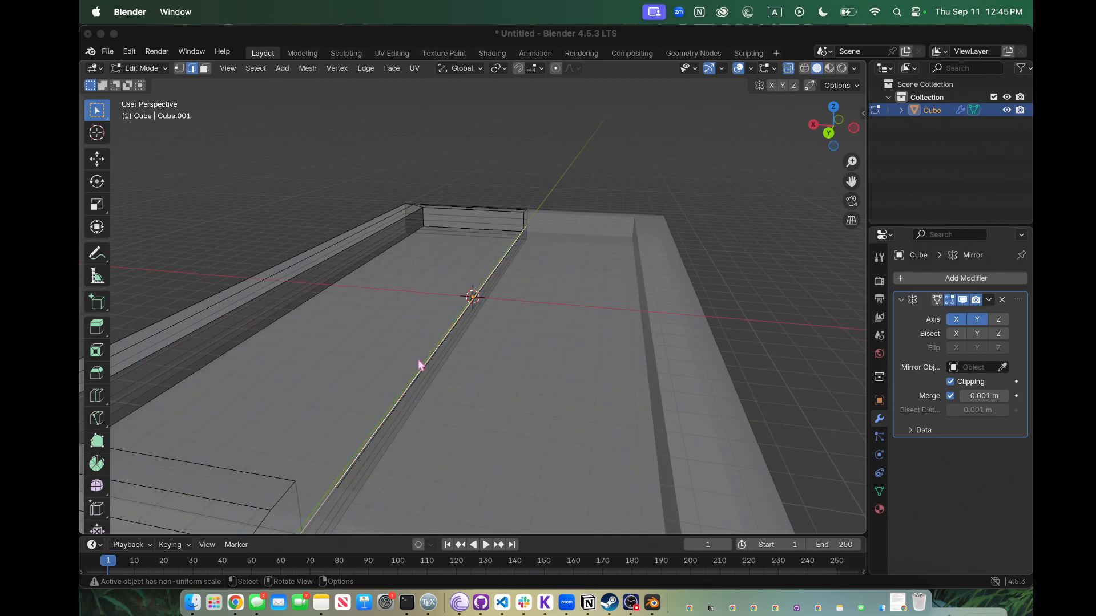
key(x)
click(416, 360)
Step: Try deleting the remaining centre seam edge, undo it, and inspect the recess floor from above
click(421, 372)
key(x)
click(419, 369)
key(ctrl+z)
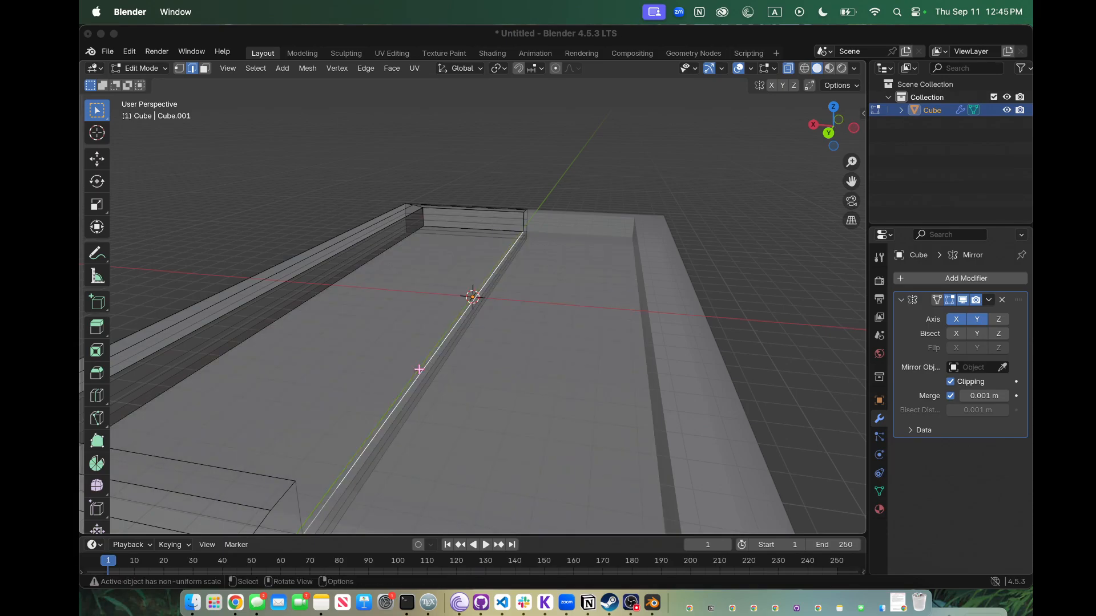
scroll(403, 364, left, 5)
scroll(404, 364, down, 5)
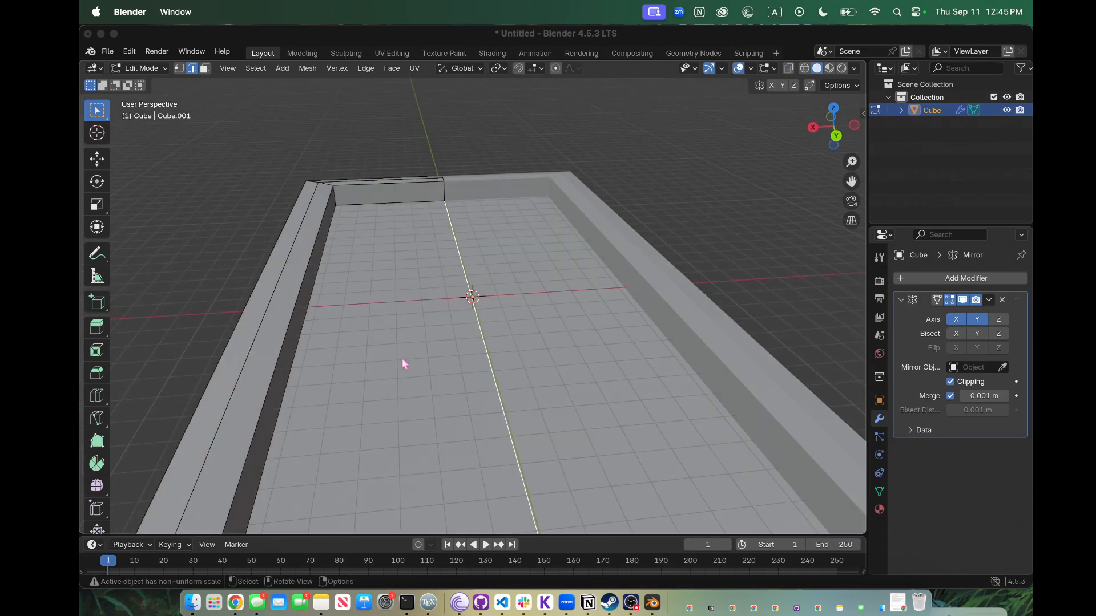
scroll(404, 364, left, 10)
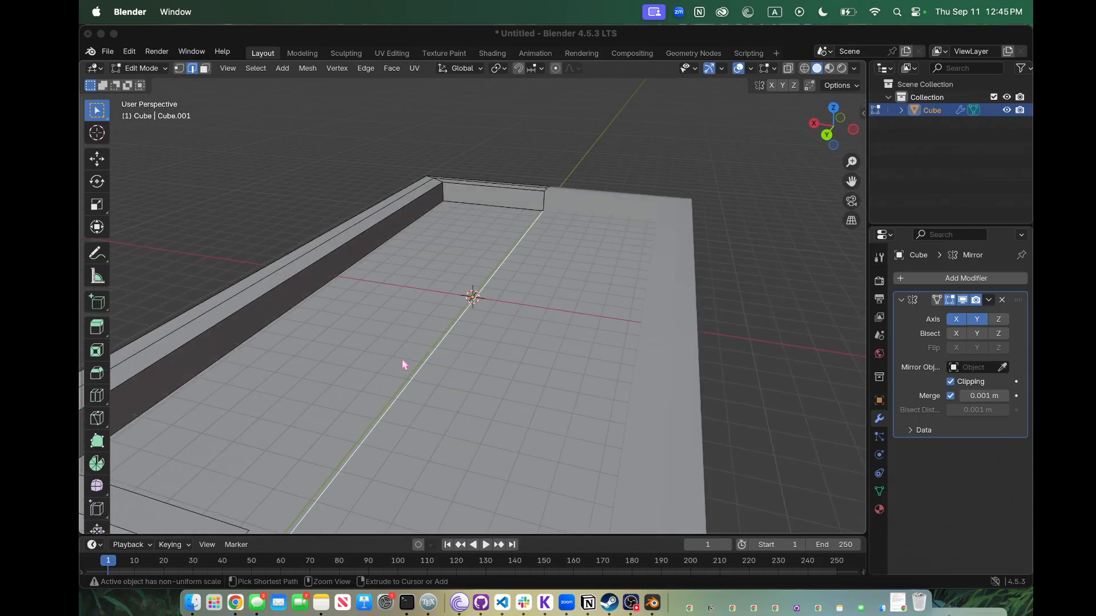
Step: Try a single loop cut across the short direction of the tray half, and undo it
key(ctrl+r)
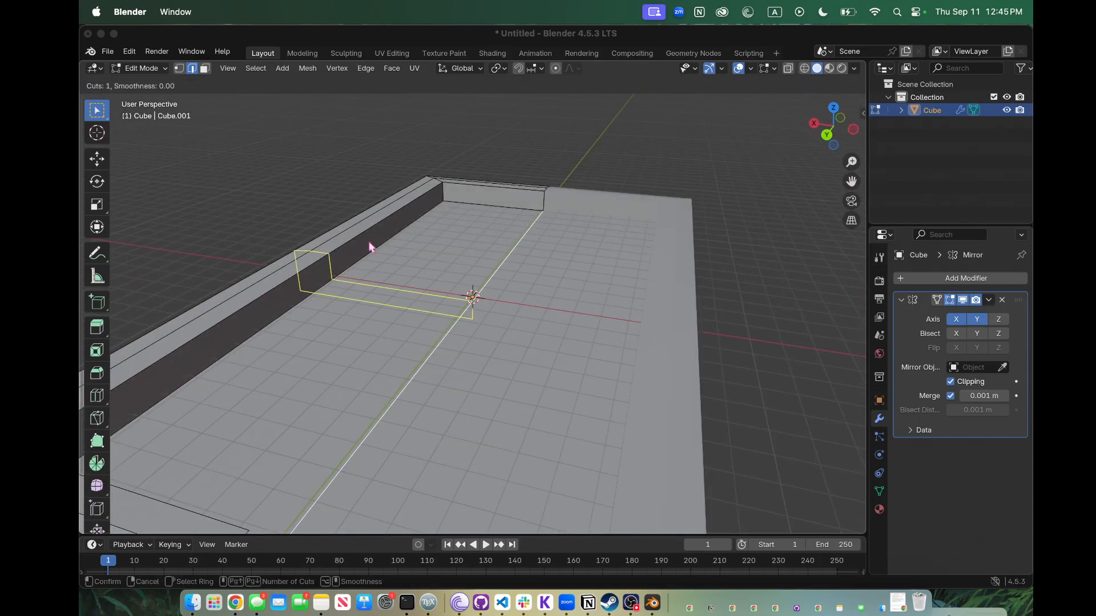
click(334, 324)
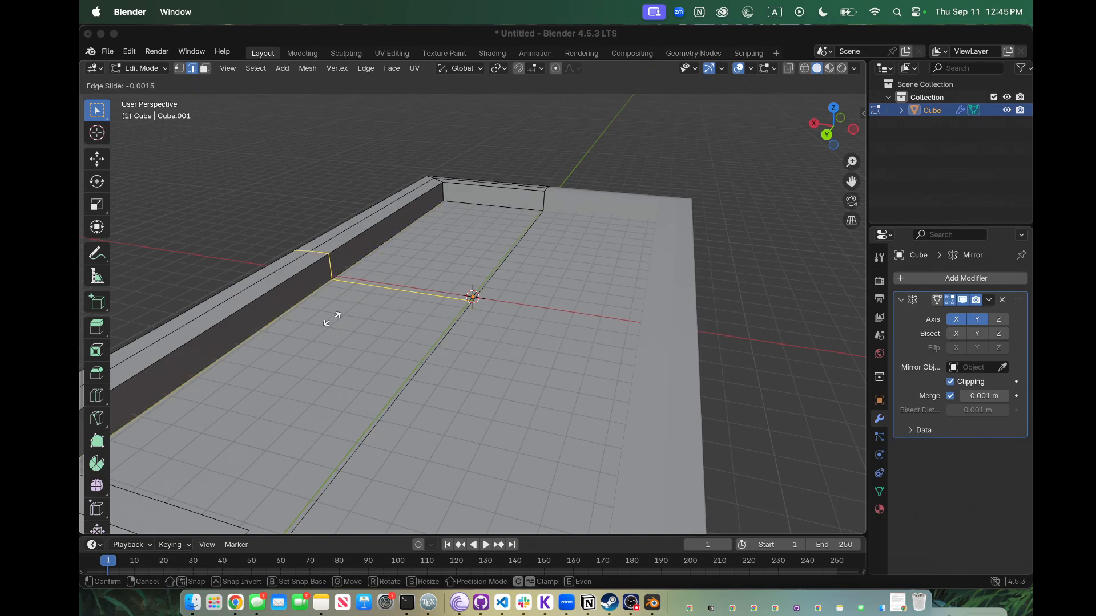
click(331, 319)
key(super+z)
scroll(332, 319, left, 5)
scroll(332, 319, left, 8)
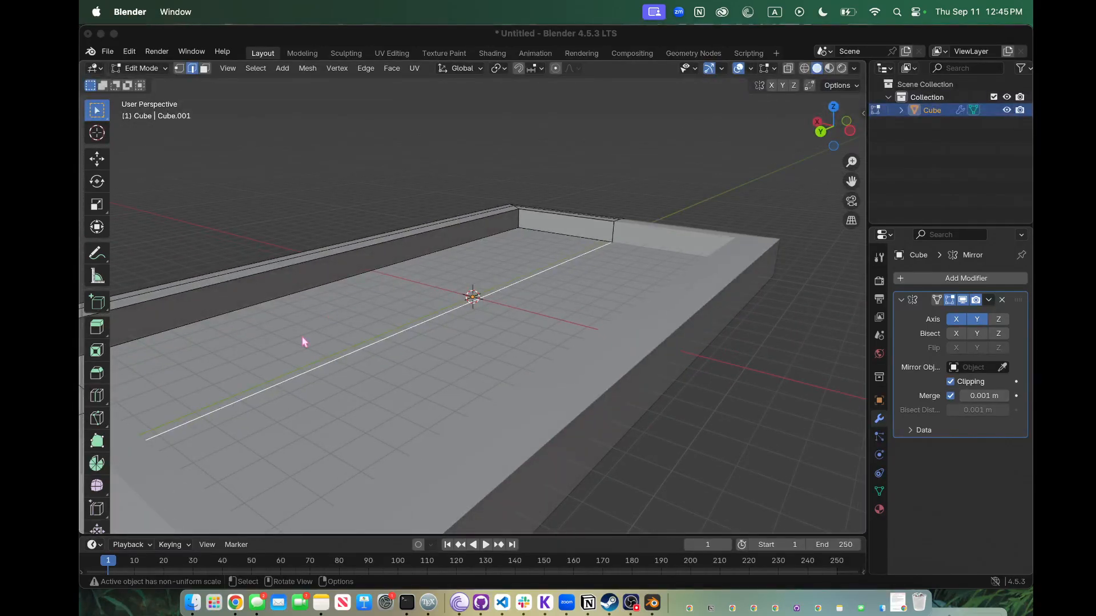
scroll(302, 342, left, 5)
scroll(304, 341, left, 5)
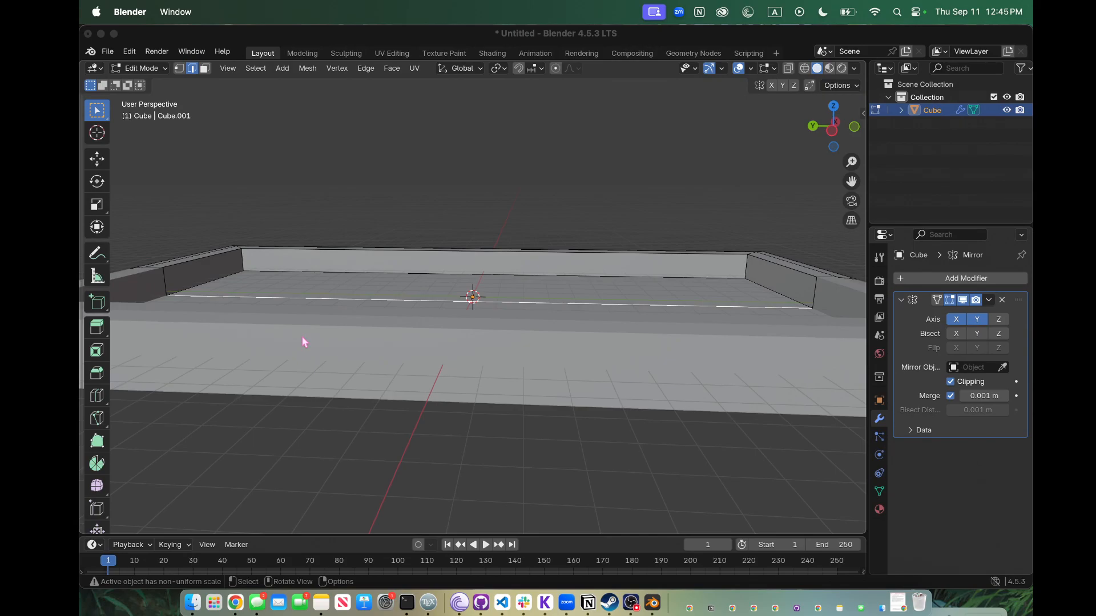
Step: Try extruding the upper inner edge of the long rim wall, and undo the extrusion
shift+scroll(302, 336, up, 5)
click(319, 278)
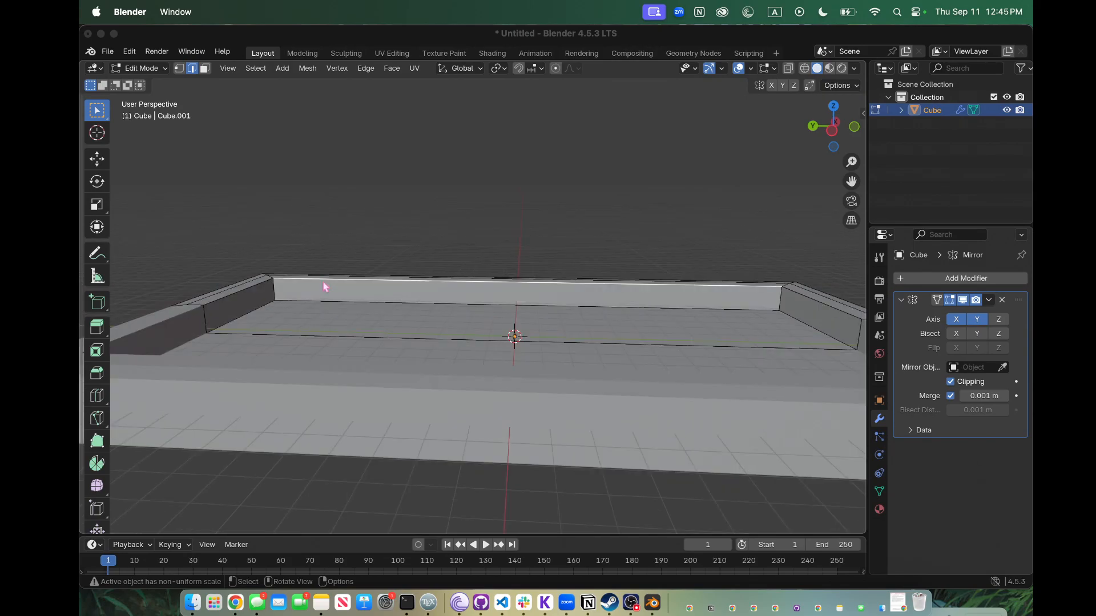
key(e)
click(325, 290)
key(super+z)
scroll(325, 289, up, 3)
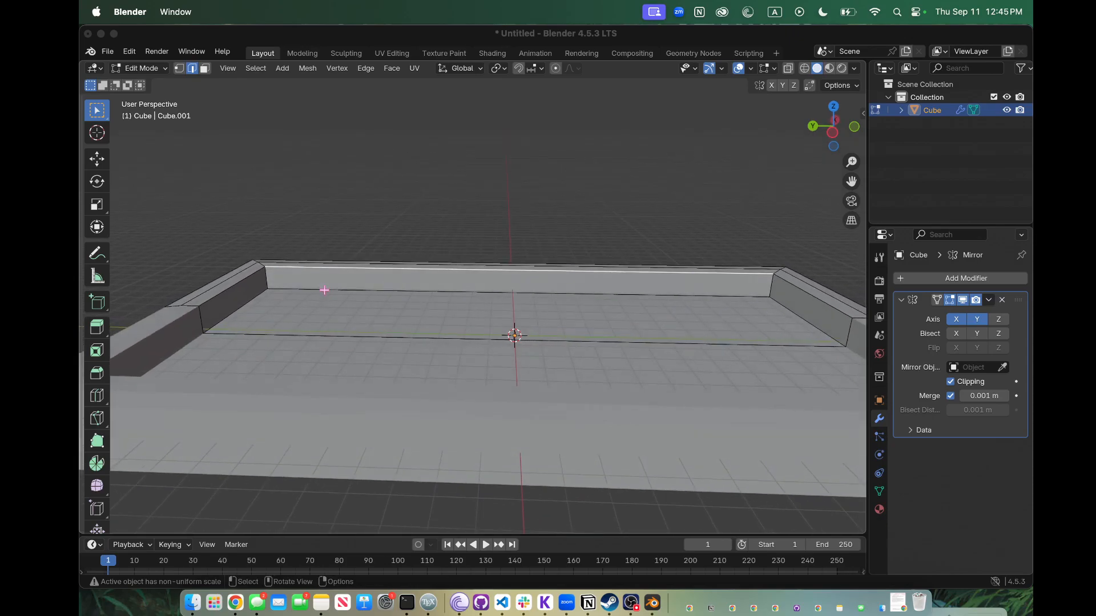
Step: Knife-cut a continuous line at mid-height around the inner rim wall, across the end, long and opposite end faces
click(323, 287)
key(k)
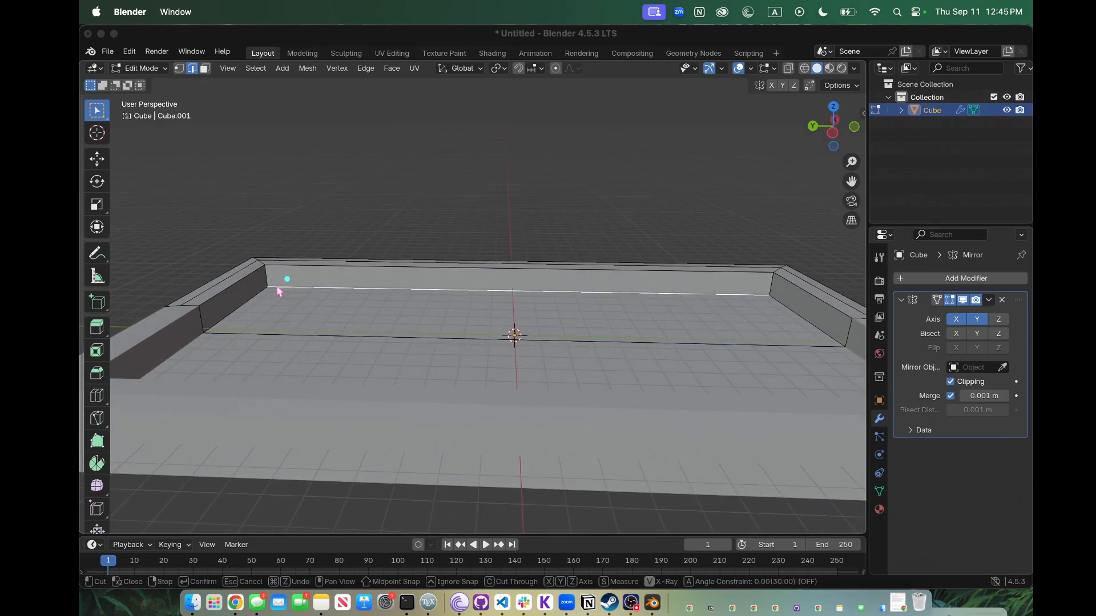
click(201, 316)
click(266, 274)
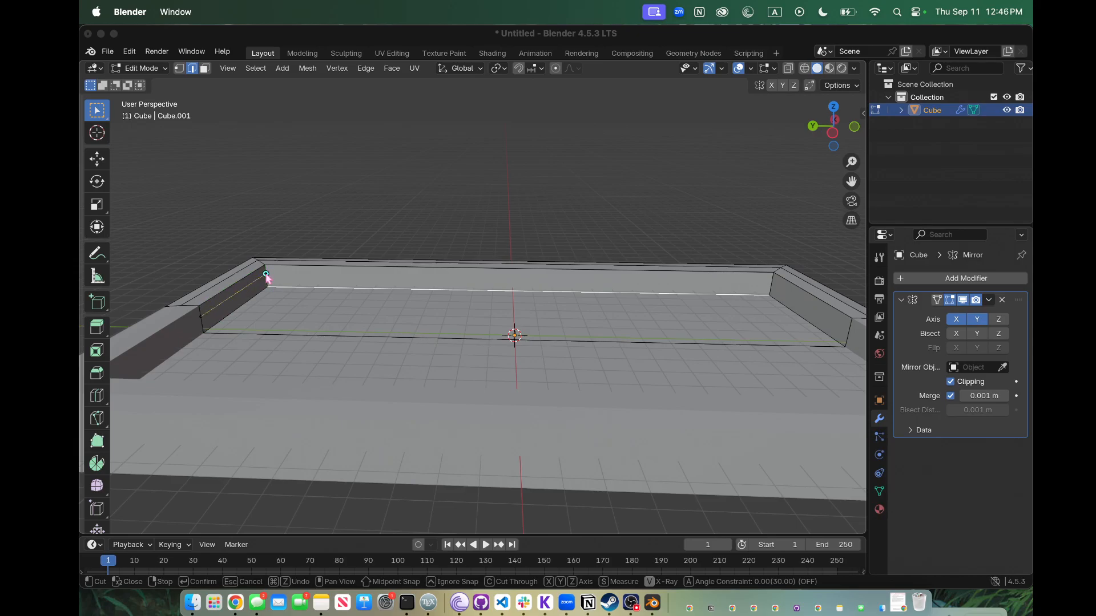
click(772, 282)
click(850, 328)
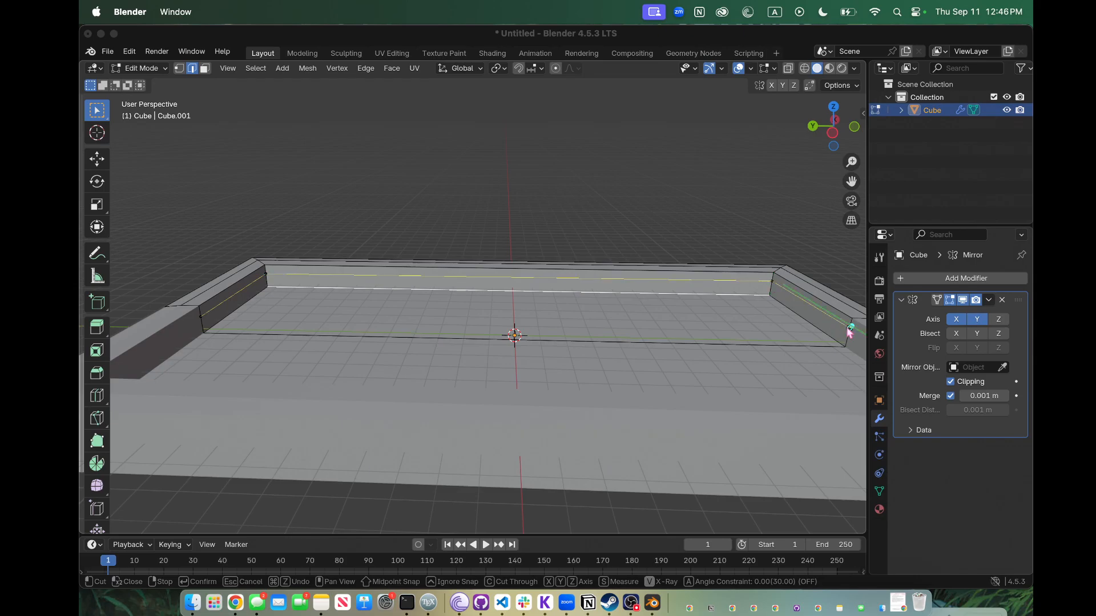
key(Return)
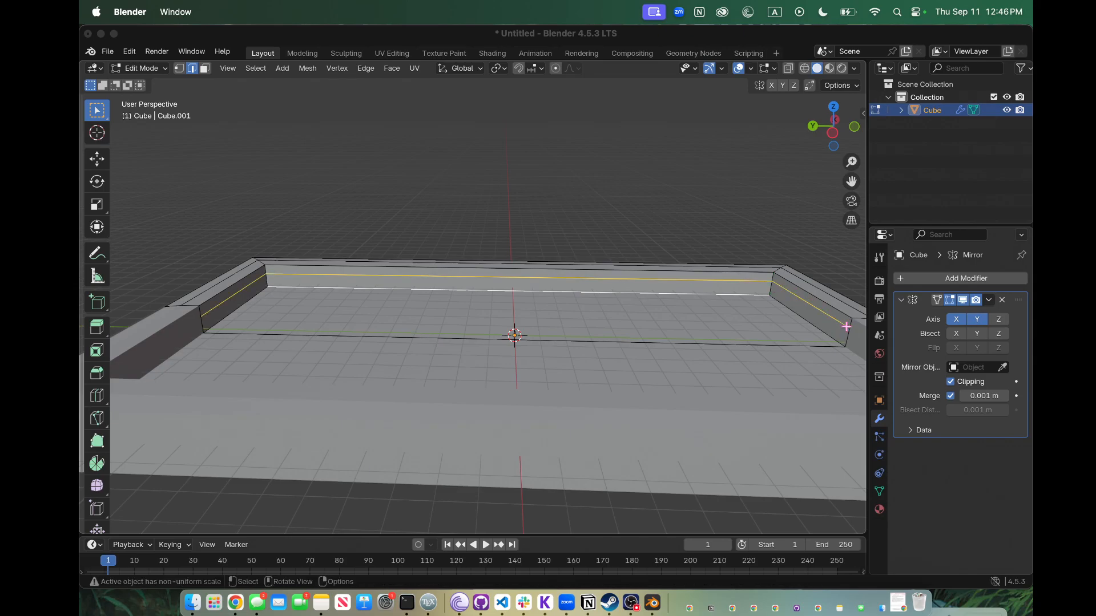
Step: Try to loop-select the strip of inner wall faces below the knife cut, switching to face selection
alt+shift+click(433, 287)
alt+shift+click(424, 280)
alt+shift+click(424, 280)
key(3)
alt+shift+click(424, 282)
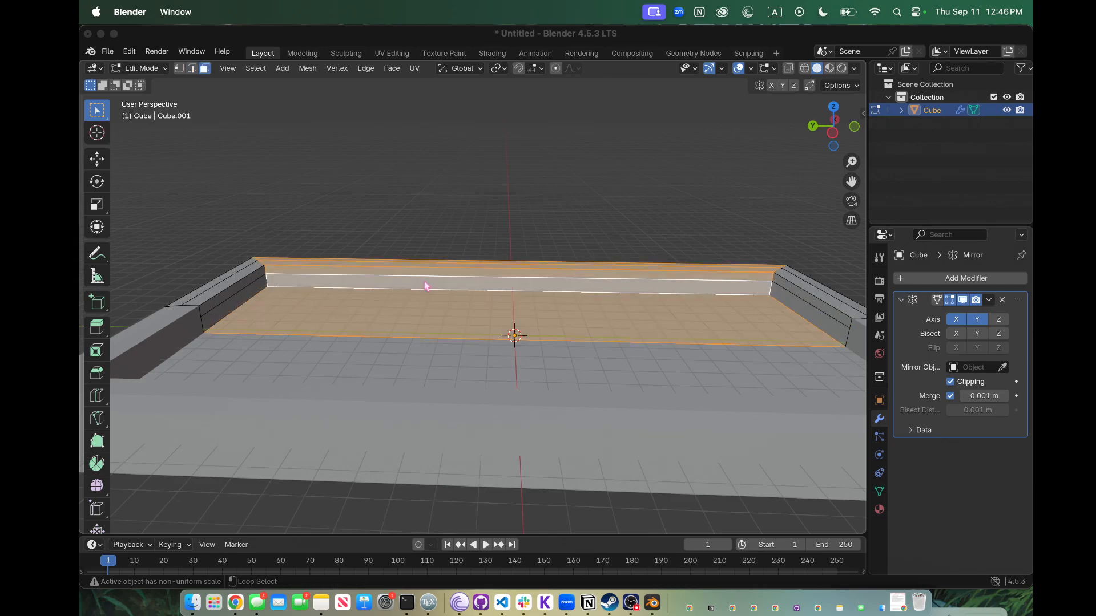
Step: Select only the recess floor face of the editable half and extrude it downward about 0.27 m
click(420, 302)
scroll(420, 303, up, 1)
key(e)
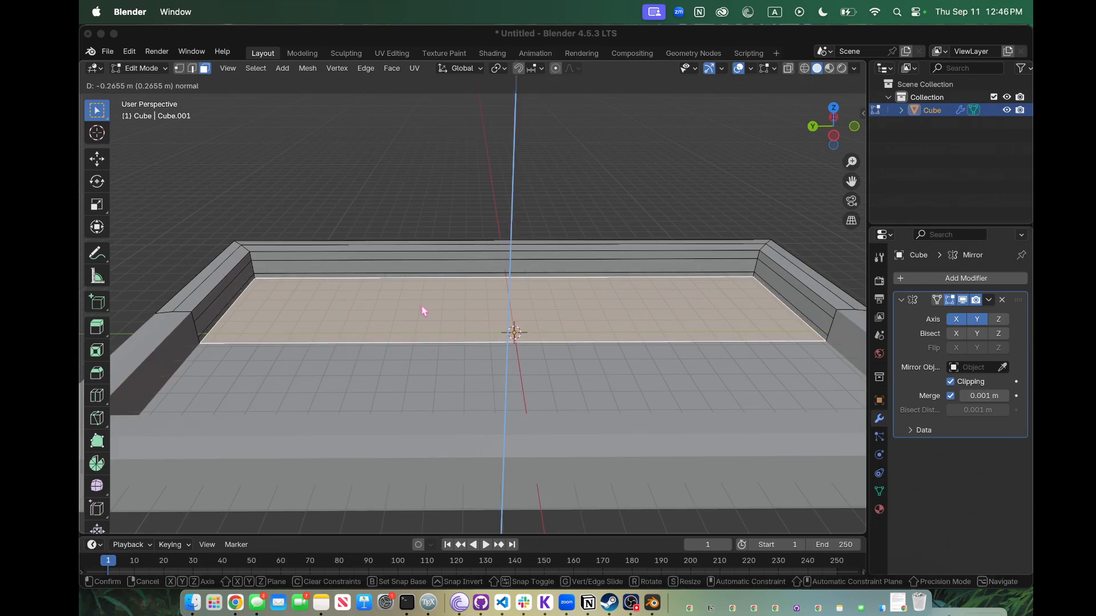
click(422, 304)
scroll(420, 304, down, 5)
scroll(421, 304, down, 3)
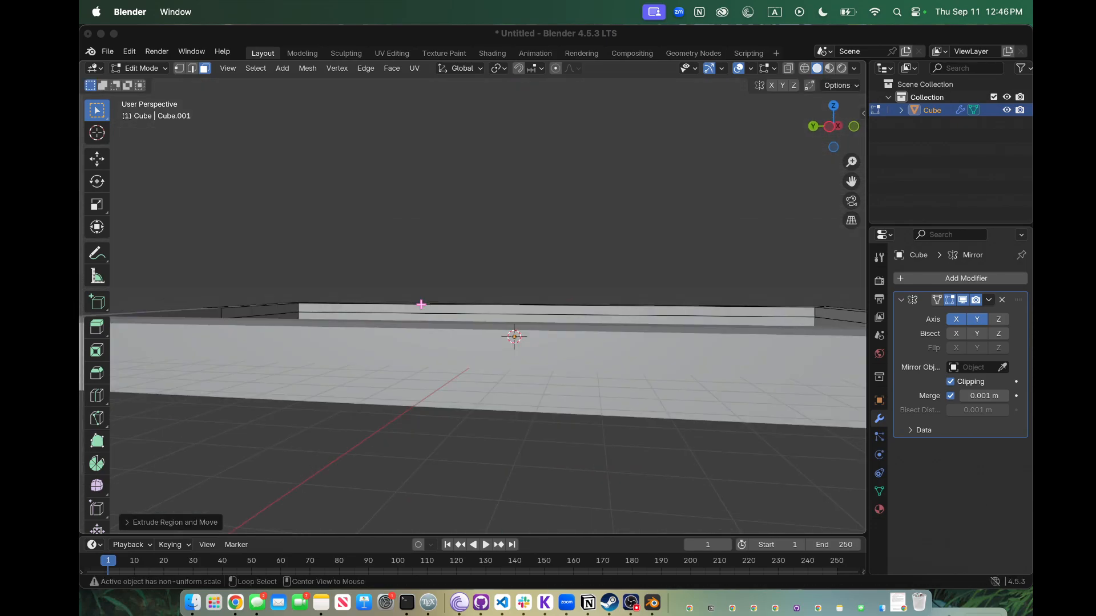
Step: Extrude the floor face downward another 0.37 m or so in X-ray view and check the tray's underside in solid view
key(alt+z)
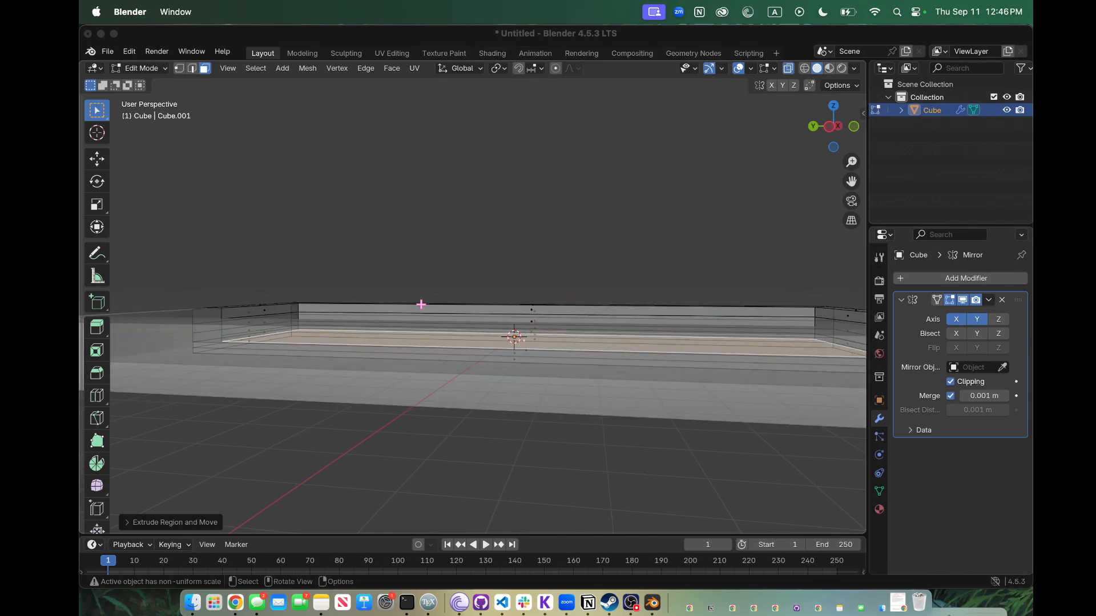
key(e)
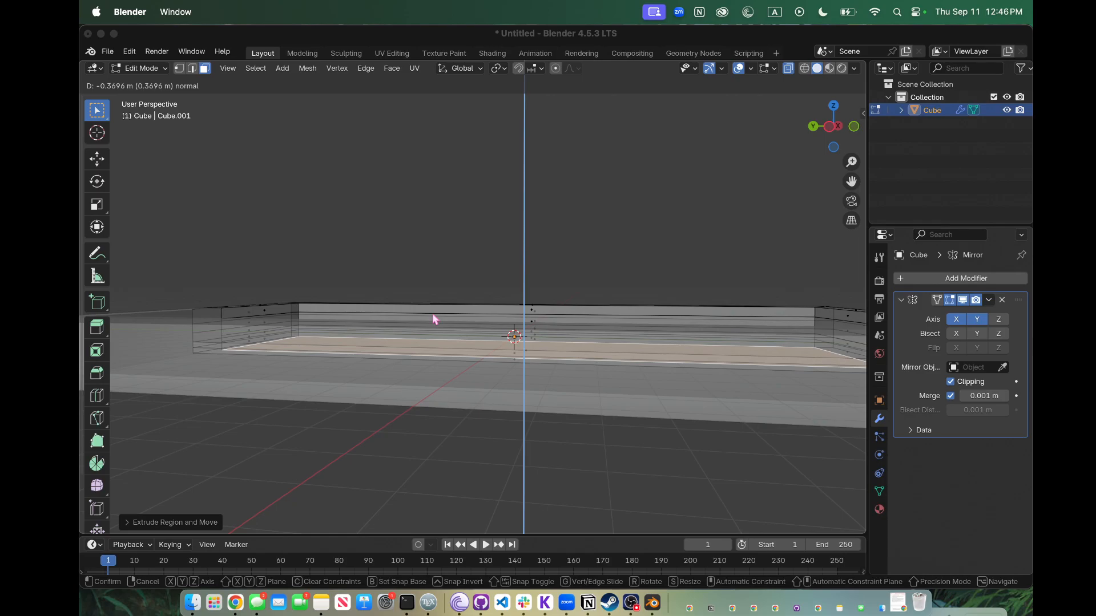
click(433, 315)
scroll(433, 315, down, 10)
key(z)
key(Escape)
key(alt+z)
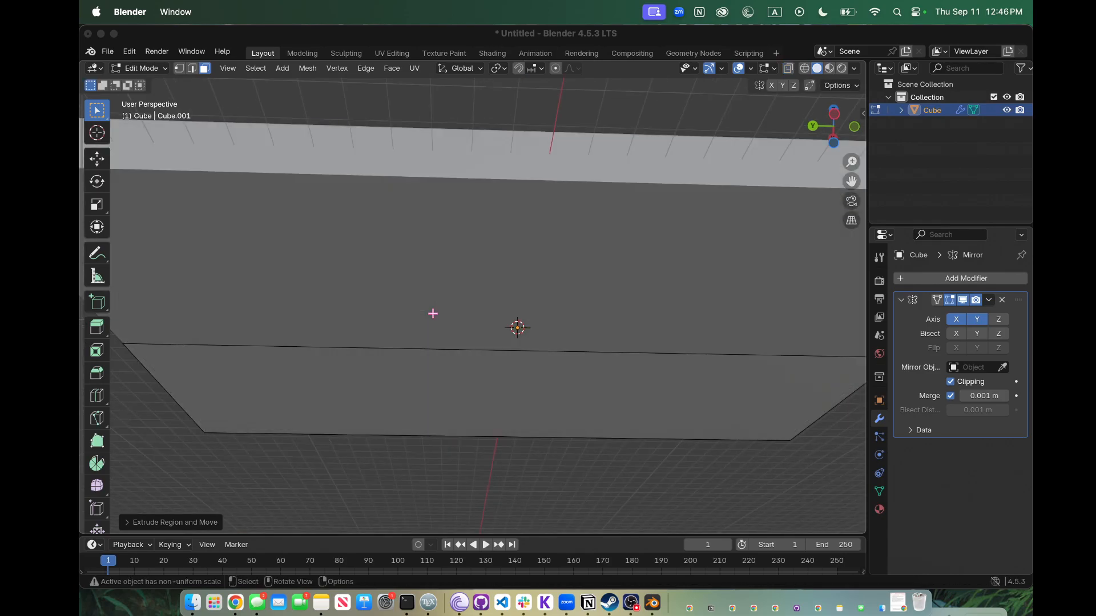
Step: Select the new wall faces dividing the recess along the mirror seam and delete them together with their edges
scroll(432, 314, up, 10)
scroll(307, 297, right, 10)
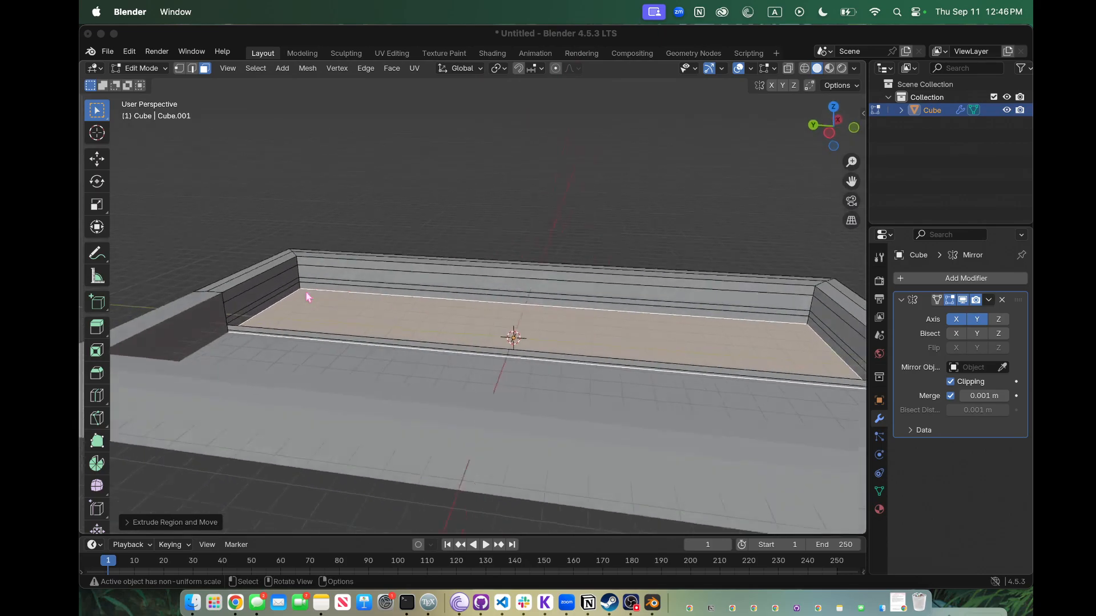
scroll(307, 296, right, 10)
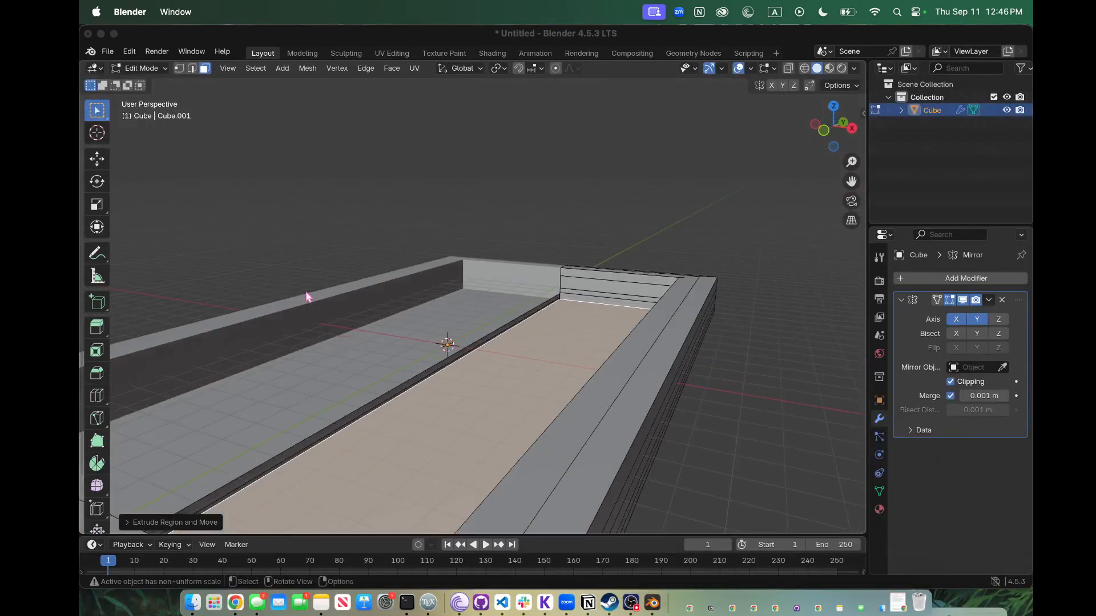
click(408, 383)
click(408, 385)
key(x)
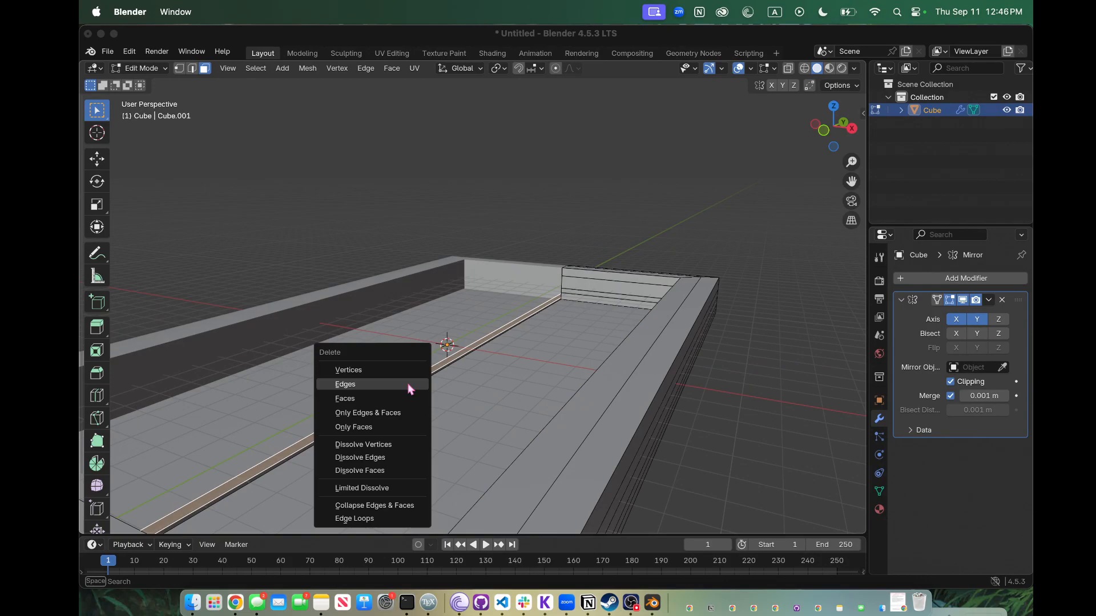
click(409, 385)
scroll(414, 394, right, 10)
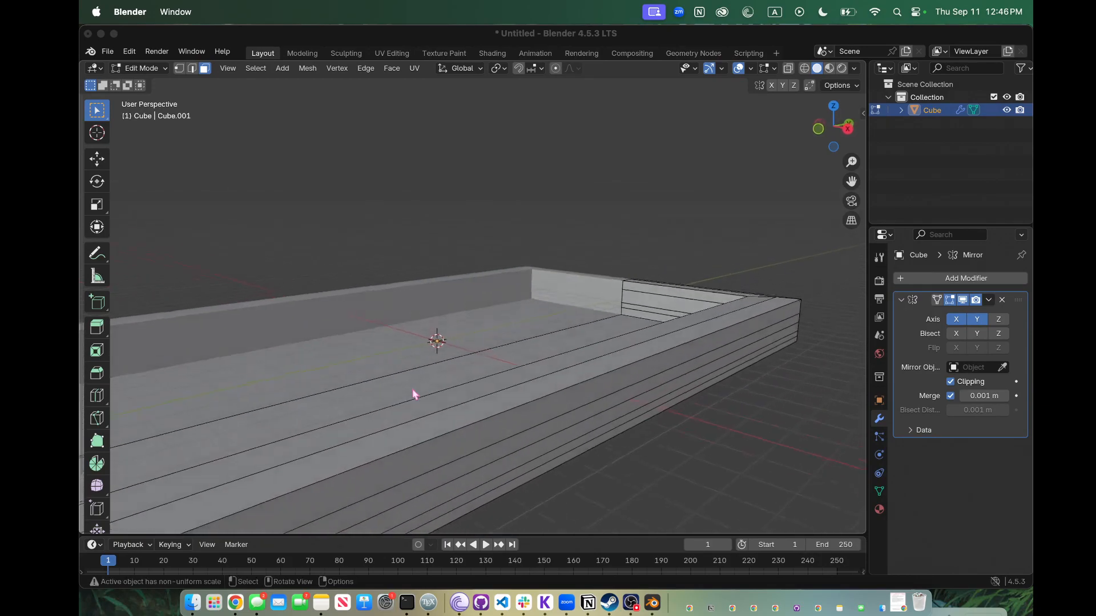
Step: Try to select the lower face bands along the recess's long inner wall and loop around to the end wall
scroll(415, 394, right, 5)
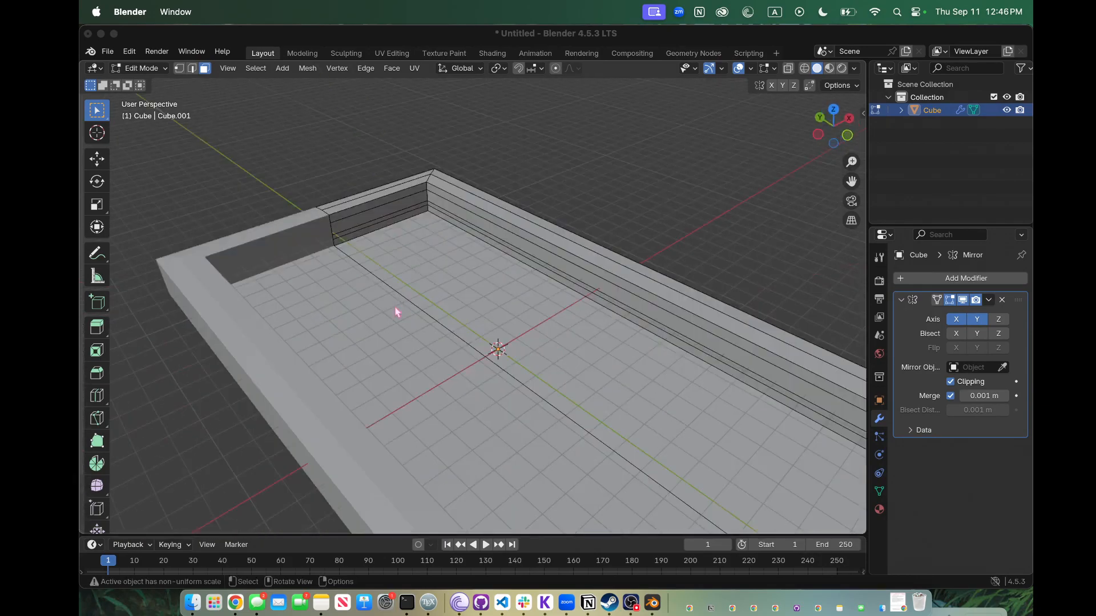
click(448, 206)
shift+click(451, 215)
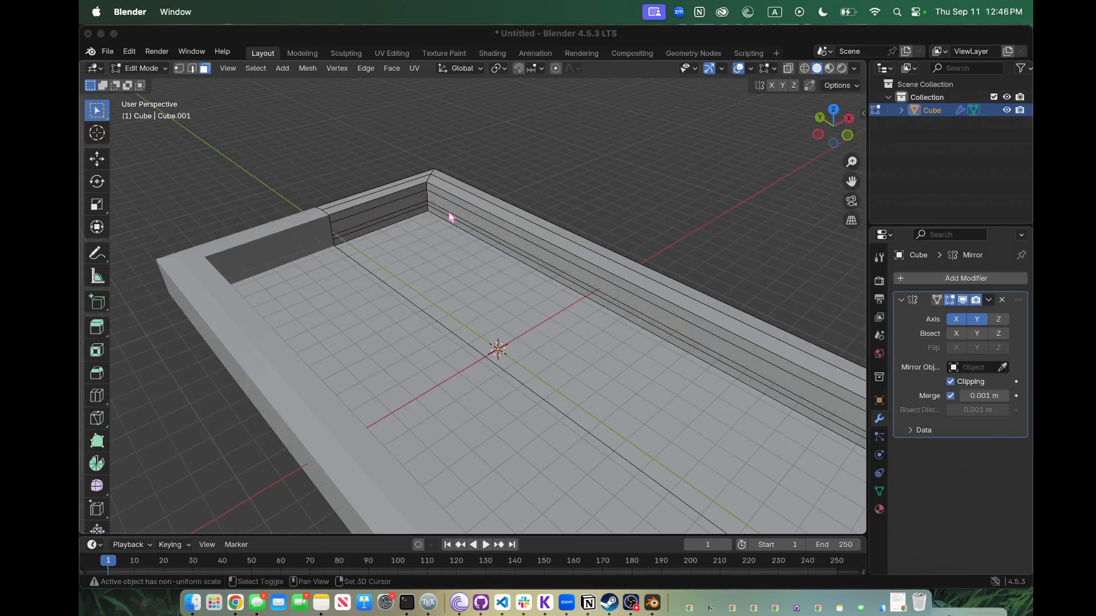
shift+click(448, 220)
shift+click(448, 218)
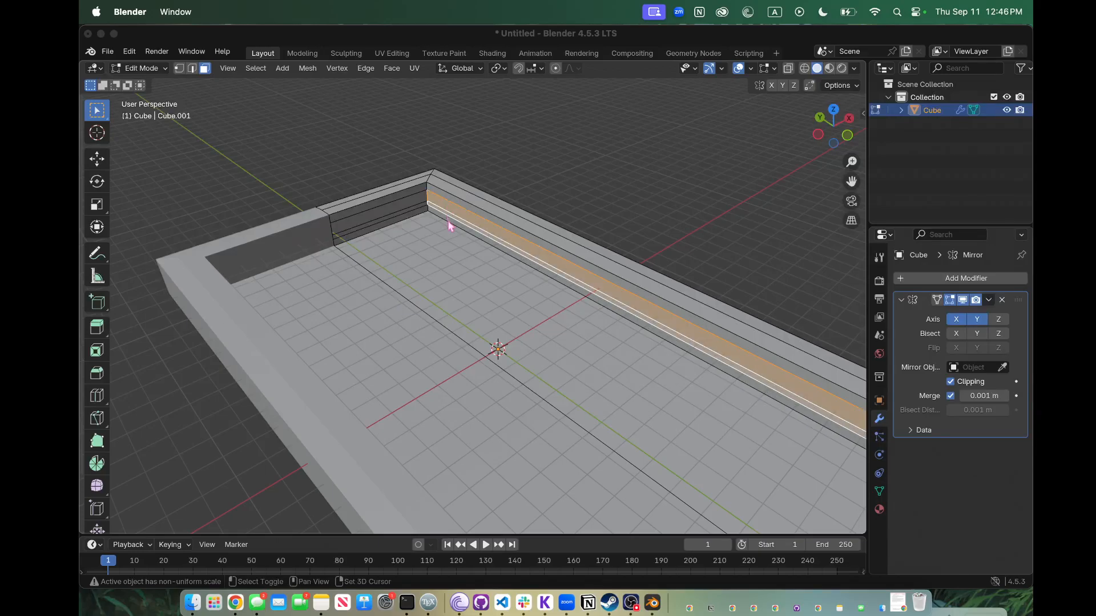
shift+click(448, 222)
alt+click(416, 200)
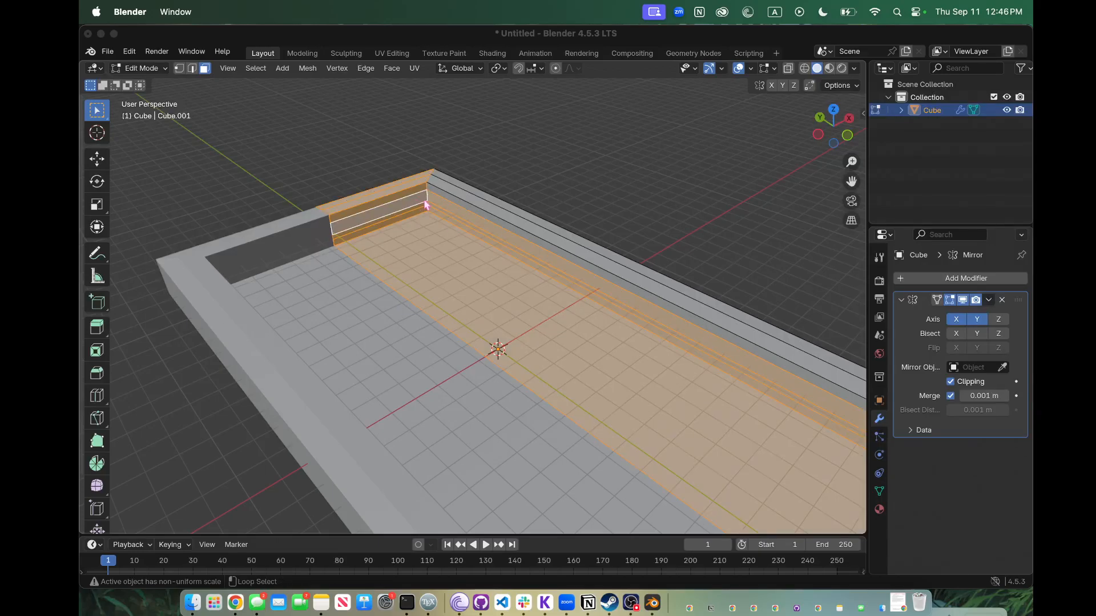
Step: Loop-select the three lower face bands around the recess's inner walls and extrude them slightly outward along their normals
click(426, 196)
alt+shift+click(427, 195)
alt+shift+click(427, 196)
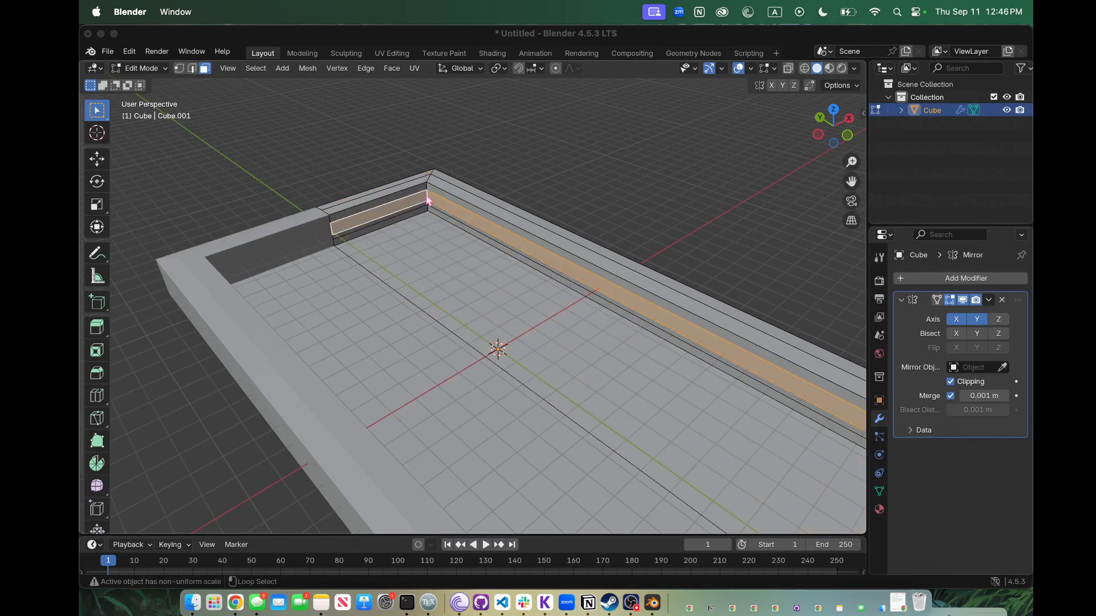
alt+shift+click(428, 205)
alt+shift+click(428, 210)
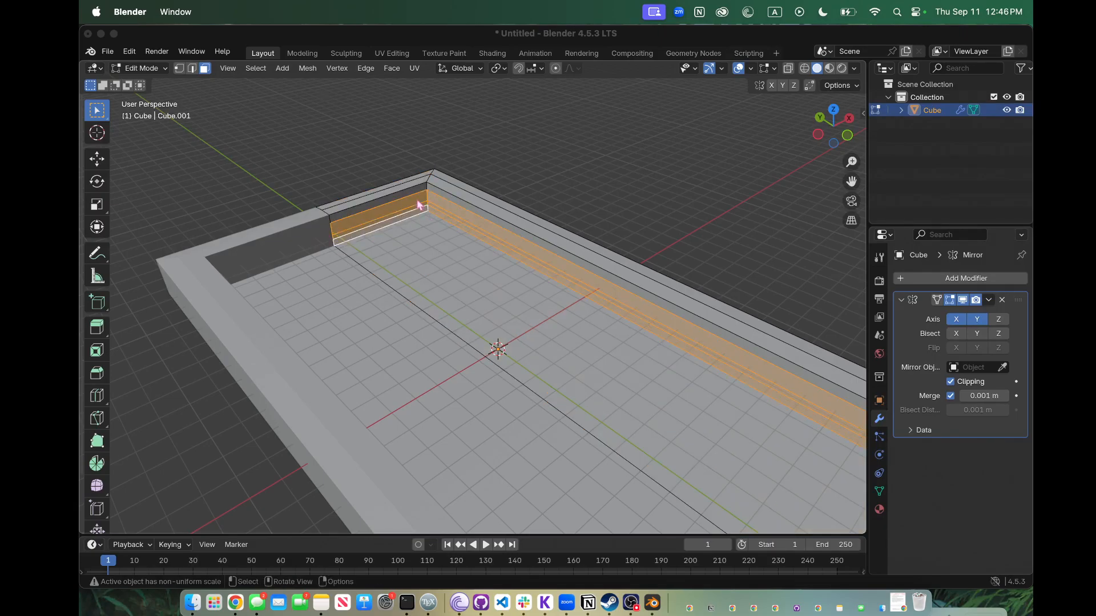
key(alt+e)
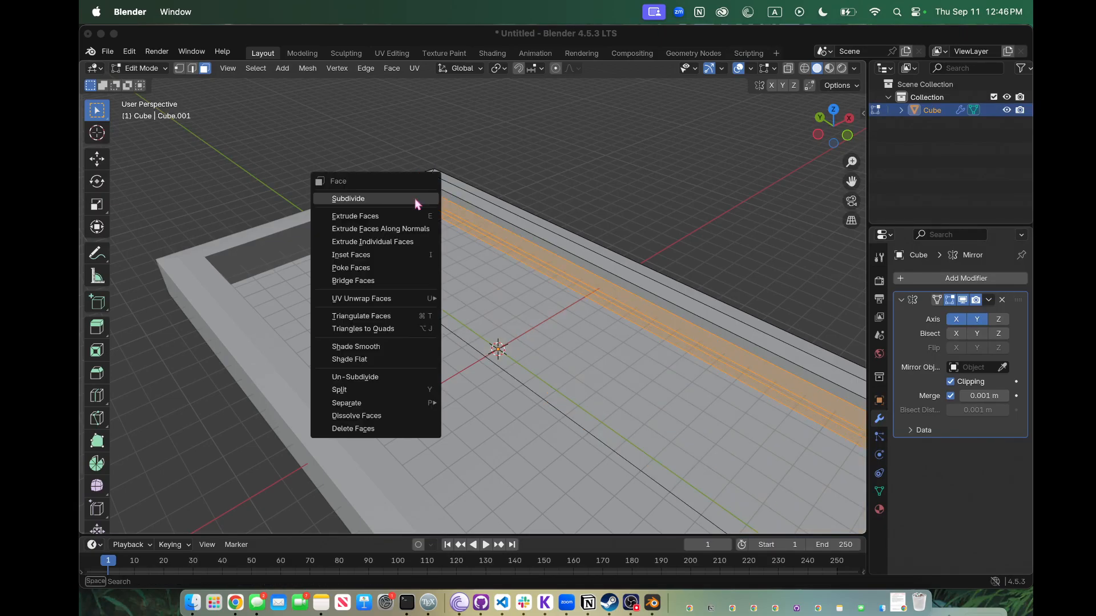
click(427, 227)
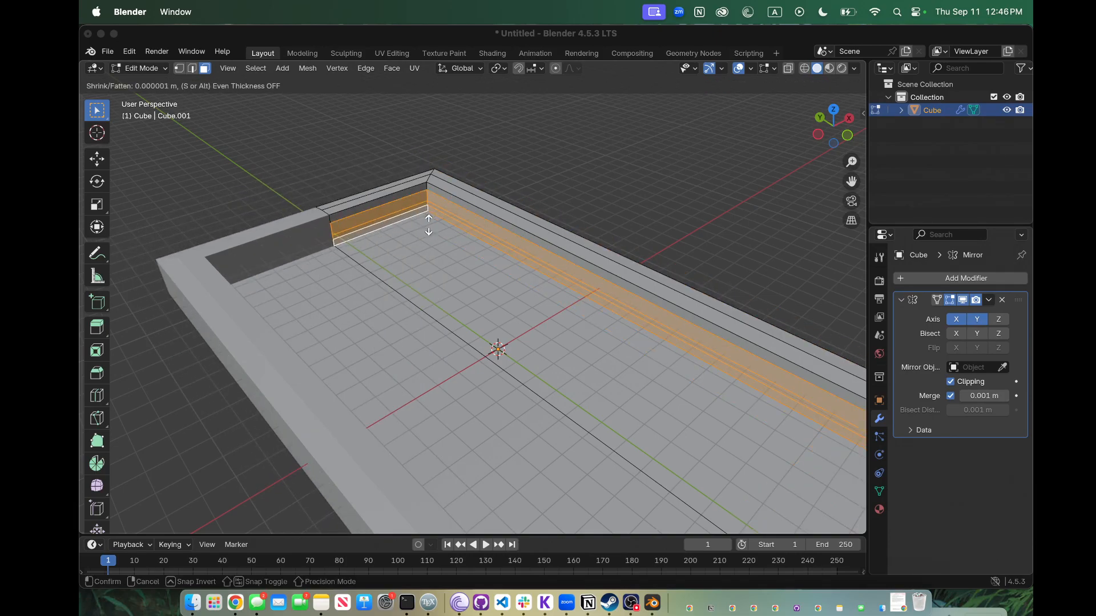
click(428, 226)
scroll(429, 226, down, 10)
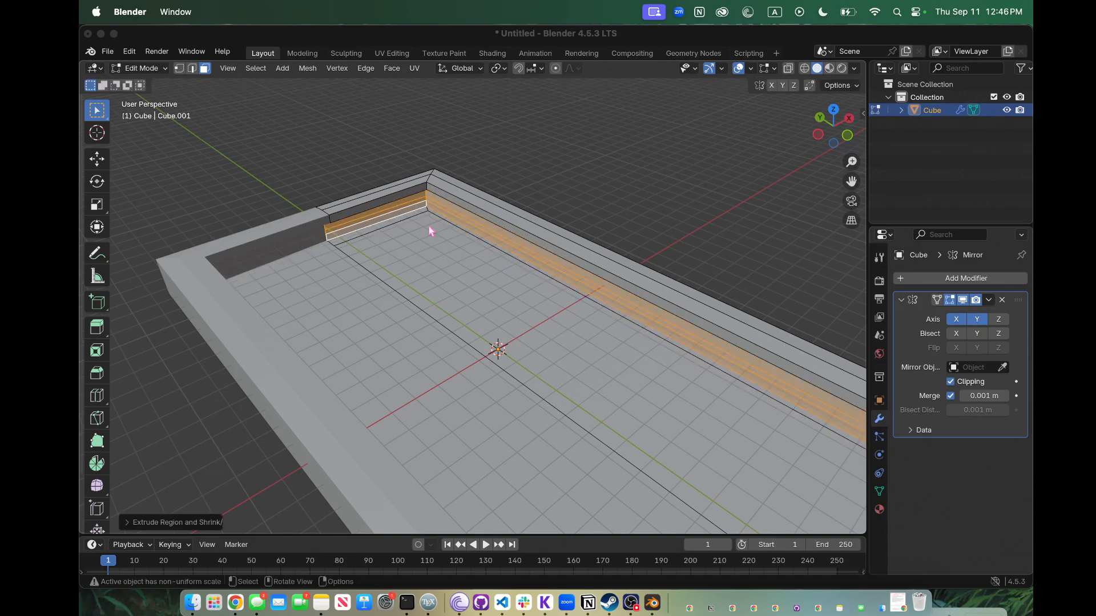
Step: Examine the tray's outer side walls, lower edges and recessed inner walls from several angles with the faces deselected
scroll(429, 226, right, 5)
key(super+z)
scroll(428, 225, down, 5)
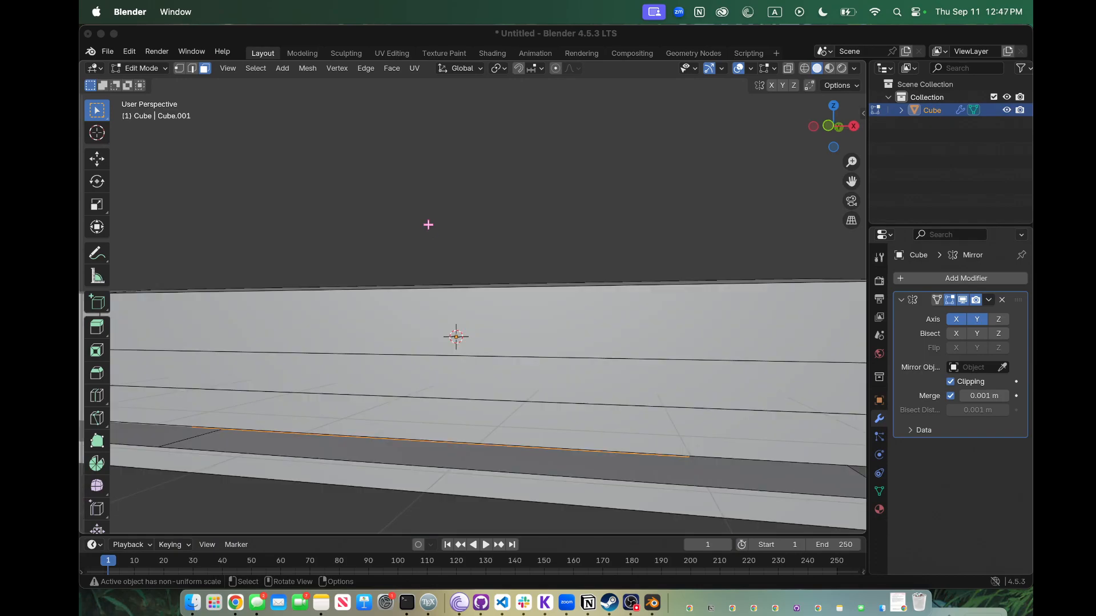
scroll(428, 225, down, 10)
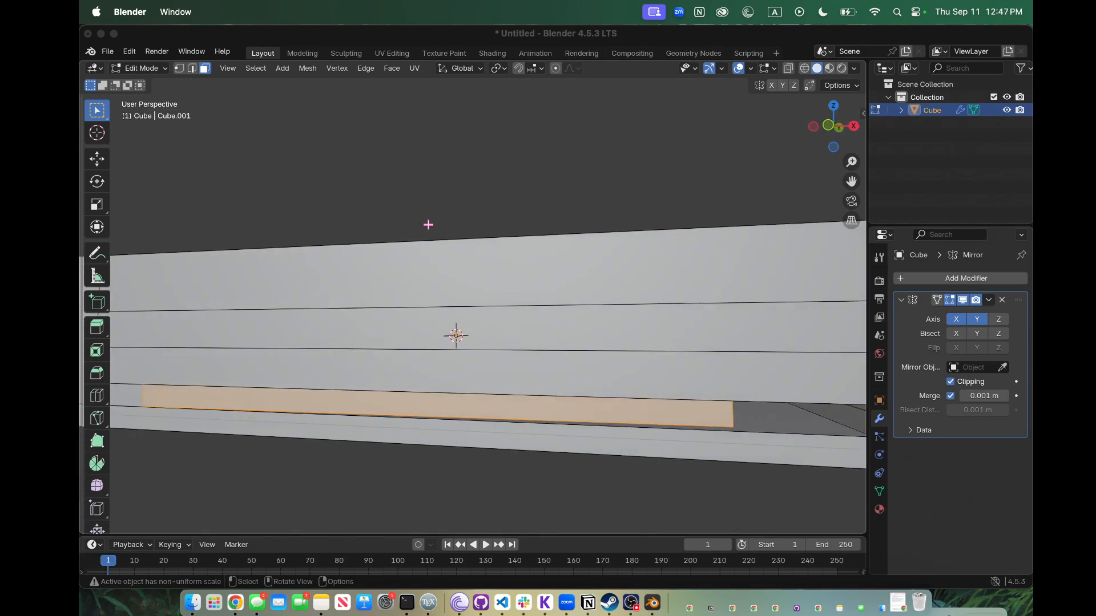
scroll(428, 225, right, 5)
click(460, 414)
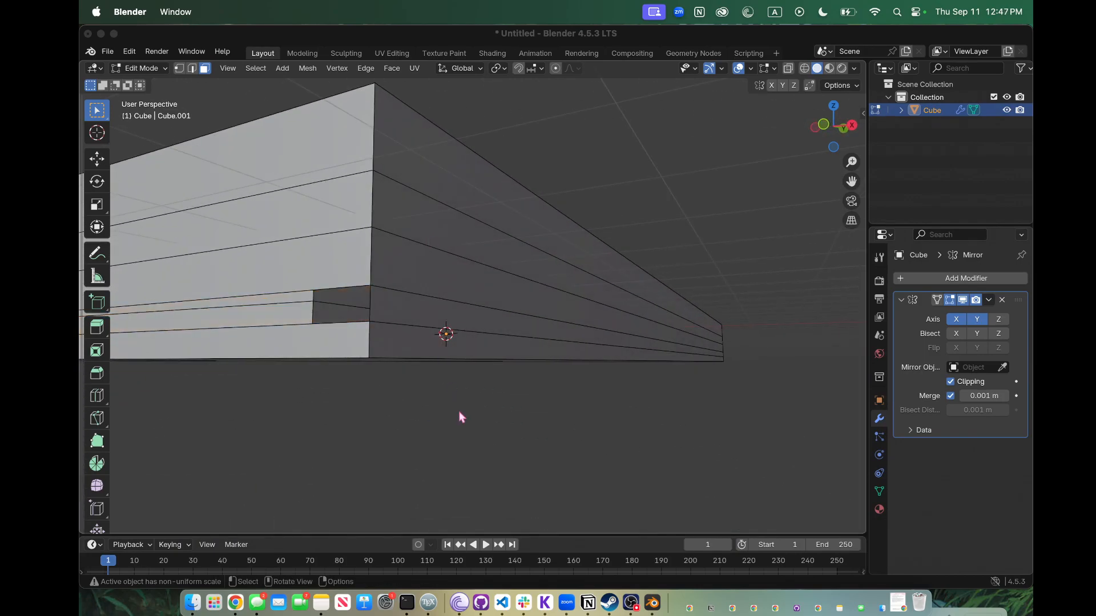
scroll(460, 413, left, 5)
scroll(460, 415, left, 10)
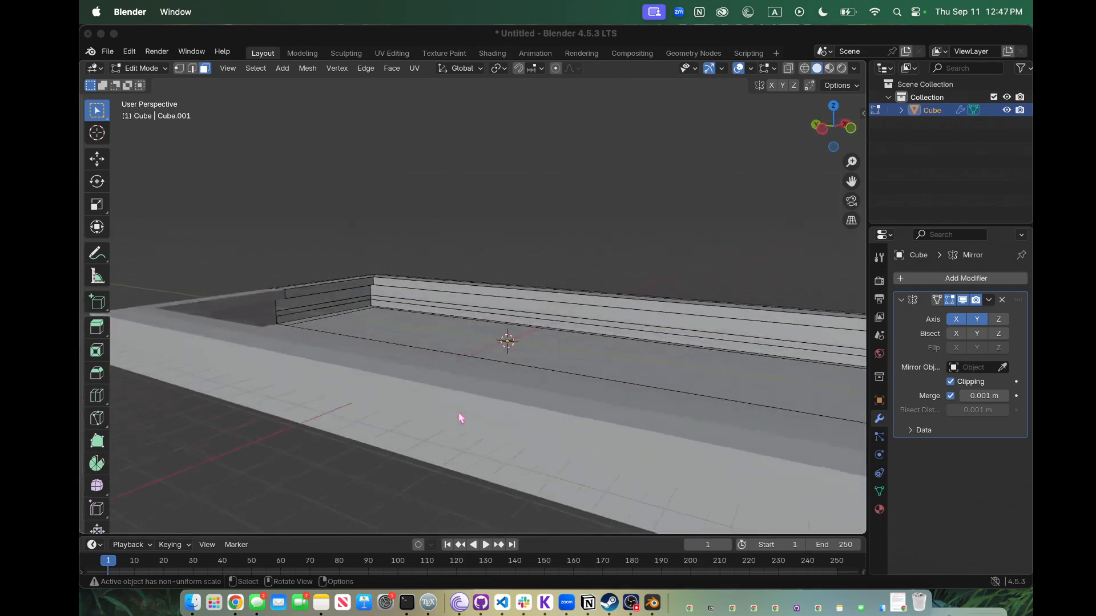
scroll(461, 418, left, 5)
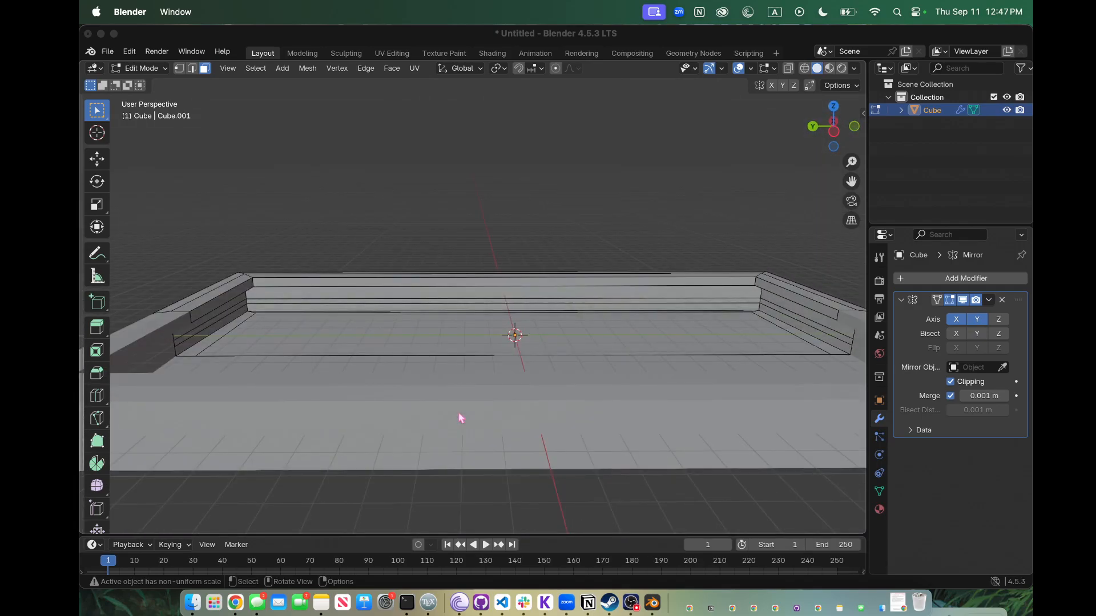
scroll(461, 419, down, 4)
scroll(462, 418, left, 8)
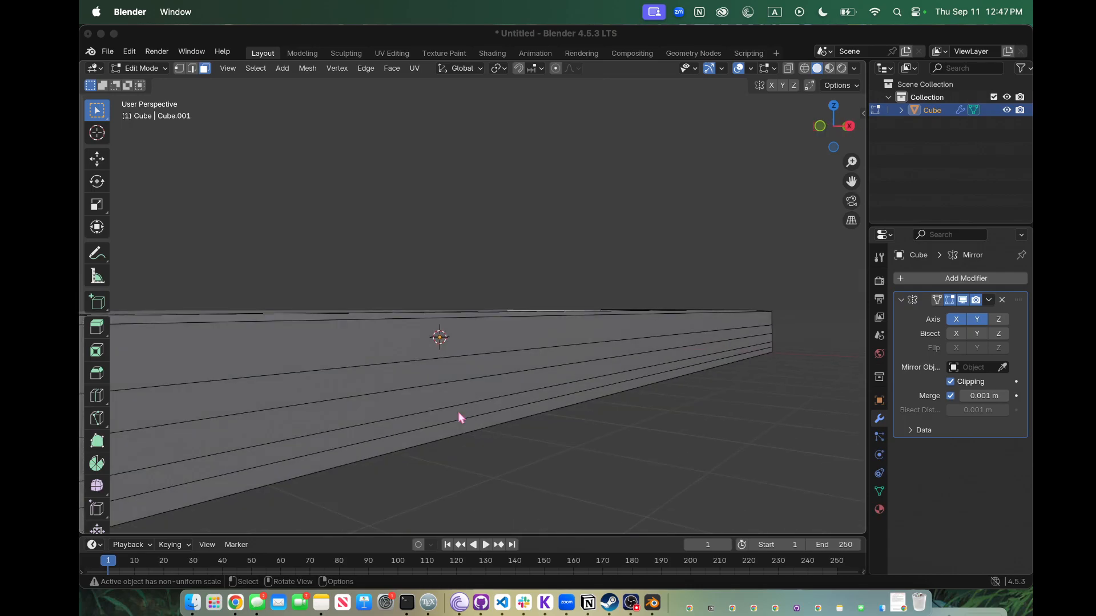
scroll(423, 429, up, 6)
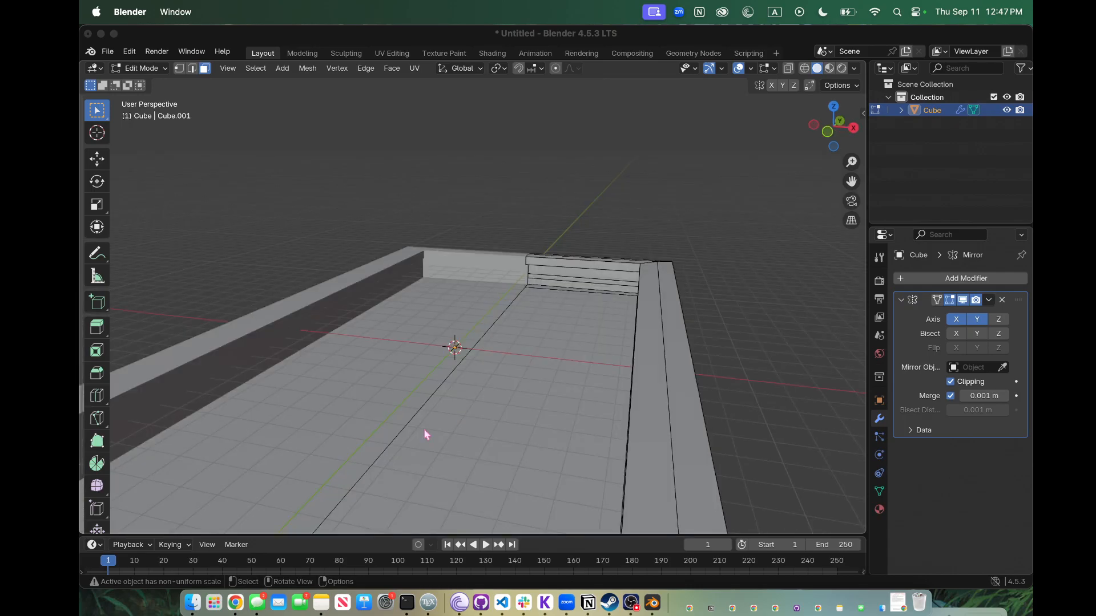
ctrl+scroll(342, 471, down, 4)
scroll(401, 458, down, 7)
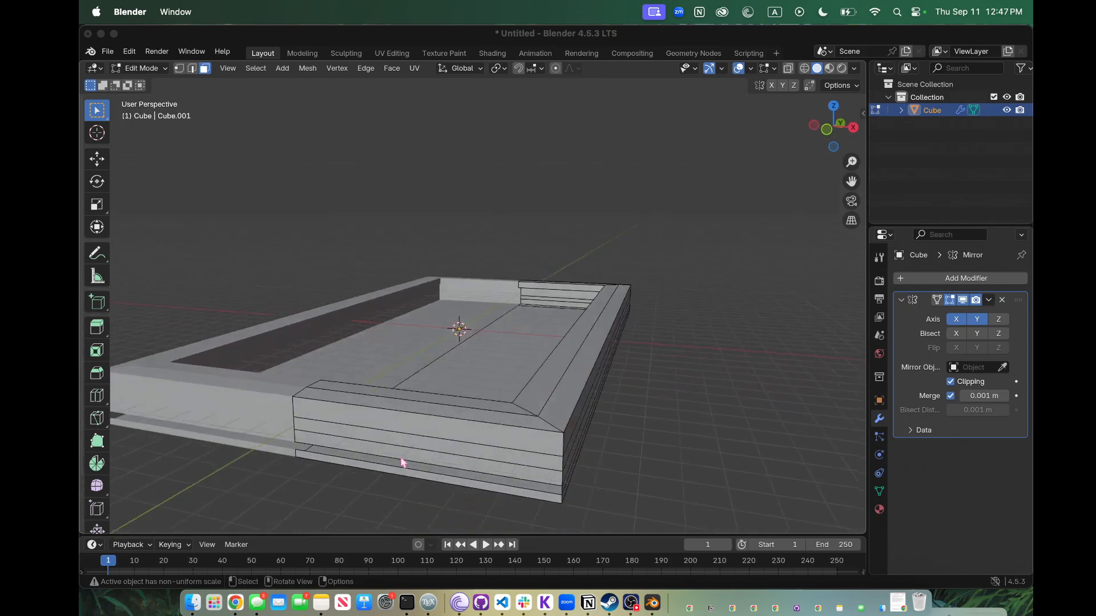
scroll(421, 412, down, 8)
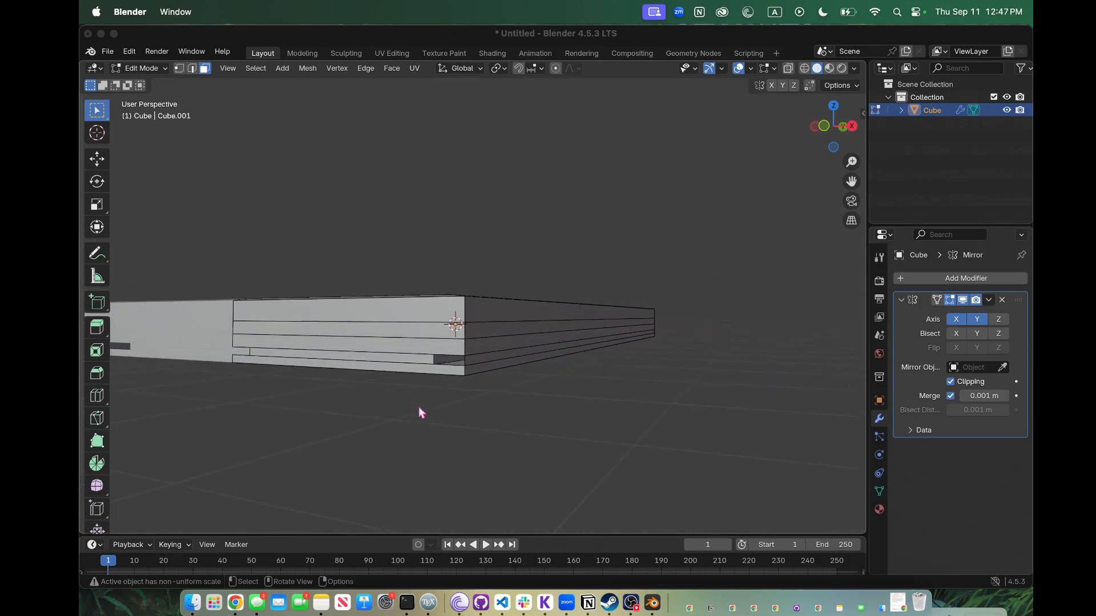
scroll(419, 407, up, 3)
Step: In vertex selection, pick the four corner vertices of the gap in the tray's outer end wall and fill it with a face
click(538, 351)
scroll(538, 351, right, 8)
scroll(538, 352, up, 8)
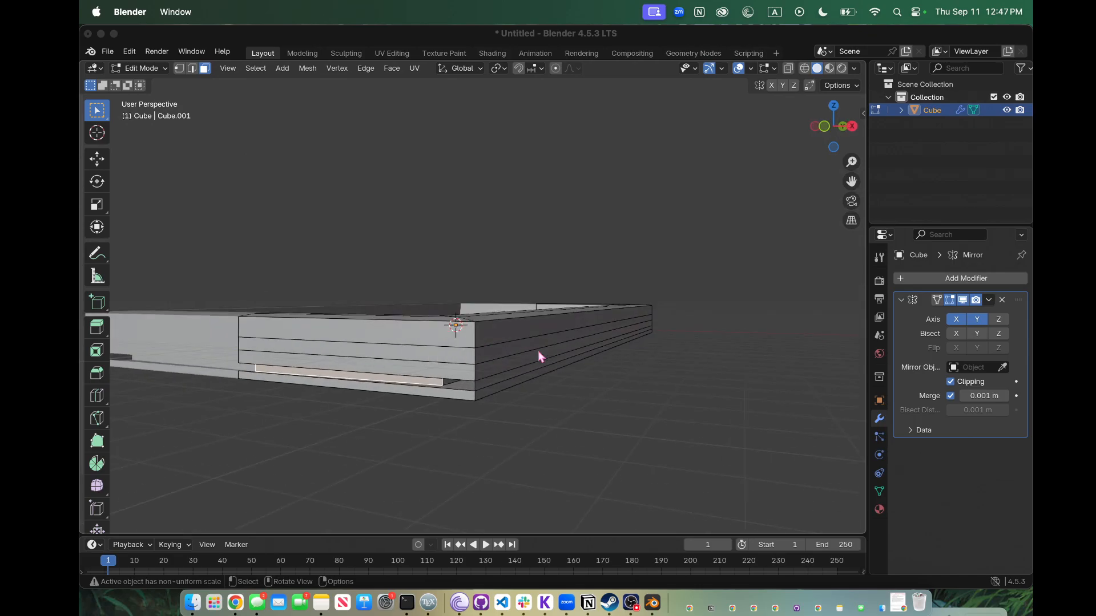
scroll(352, 382, down, 8)
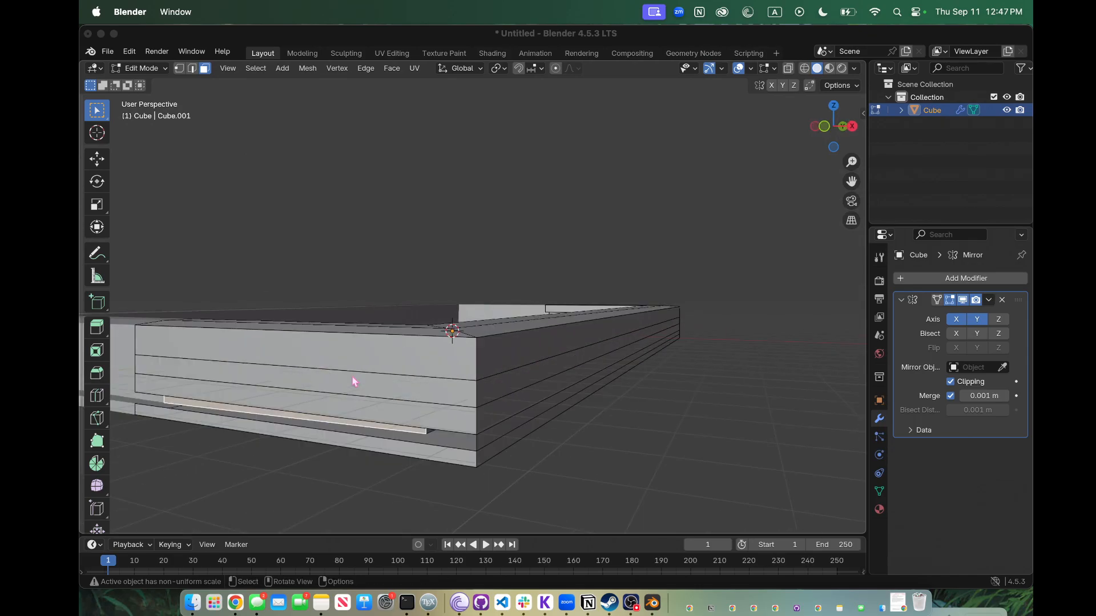
scroll(353, 382, up, 10)
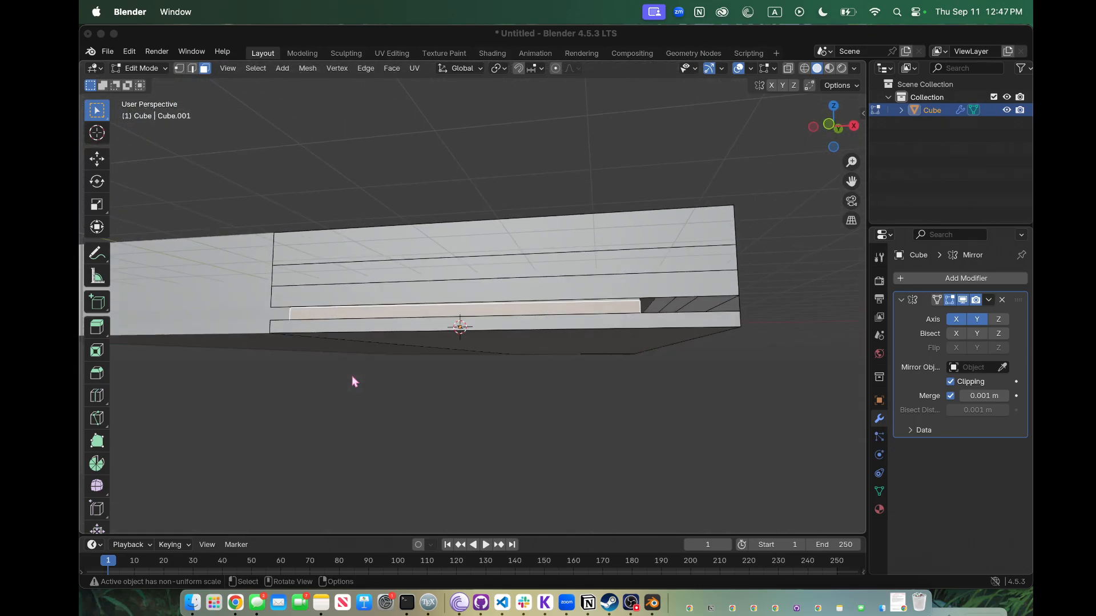
key(1)
shift+click(237, 377)
shift+click(237, 371)
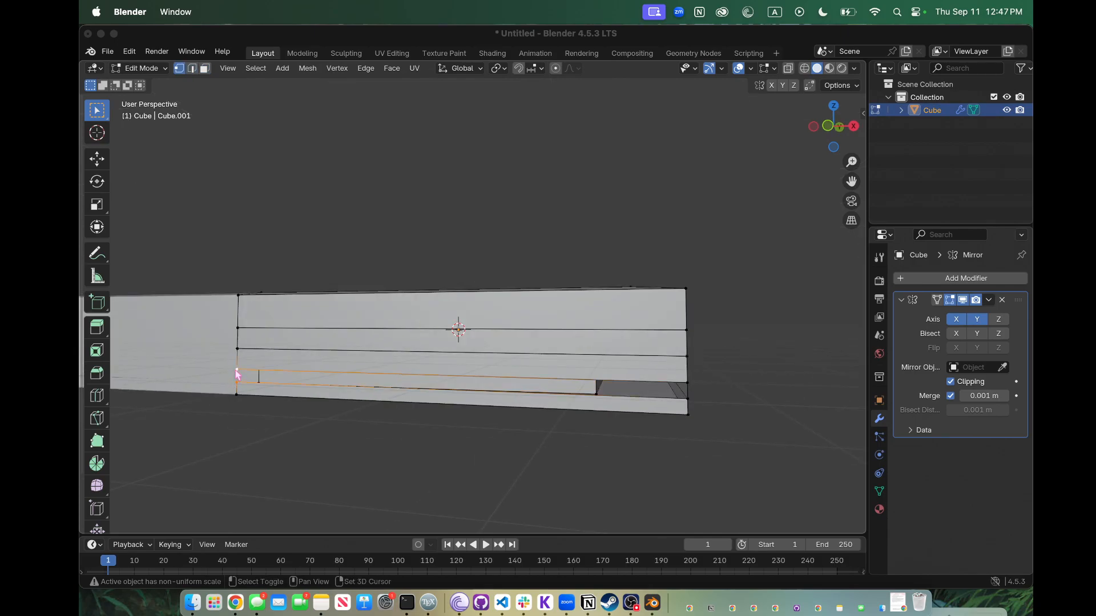
shift+click(688, 398)
shift+click(687, 383)
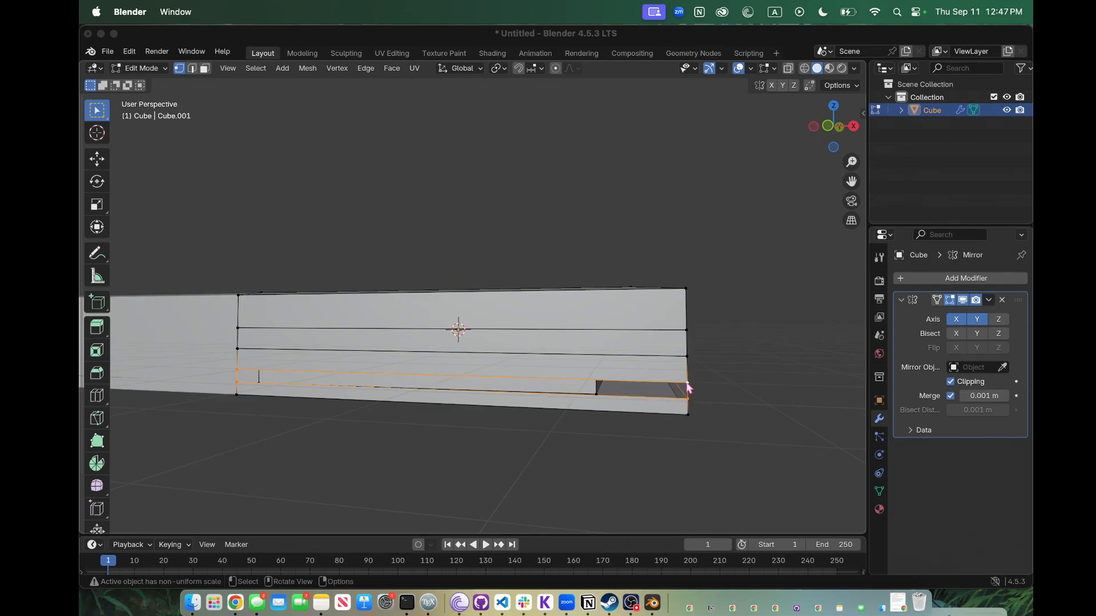
key(f)
click(744, 417)
scroll(745, 418, right, 8)
scroll(744, 418, right, 3)
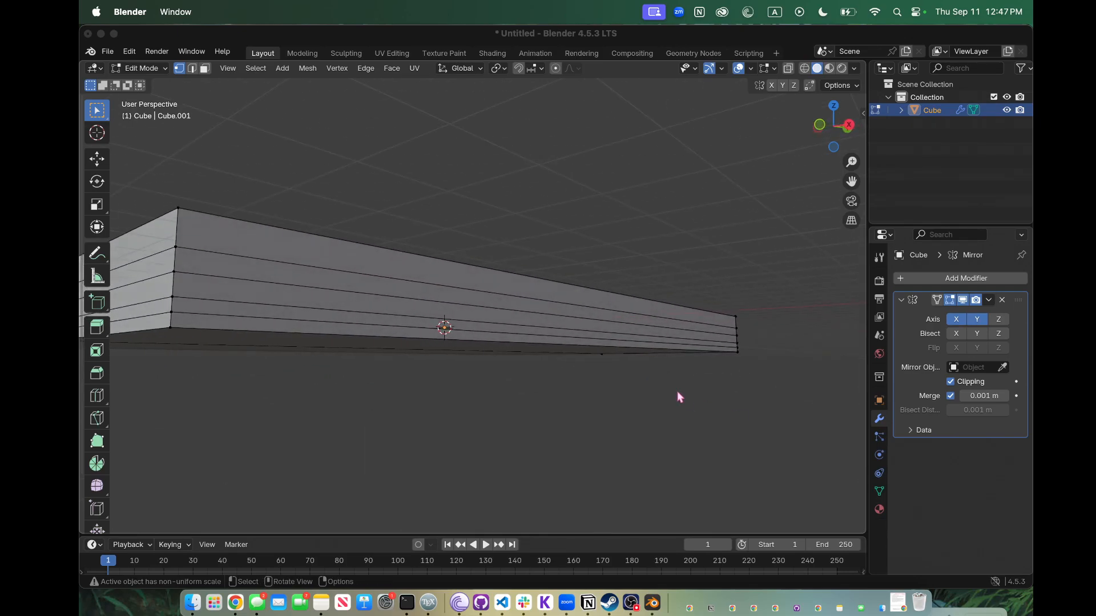
Step: Loop-select the third face band from the top of the outer walls and extrude it outward along normals about 0.05 m
key(3)
scroll(249, 306, right, 3)
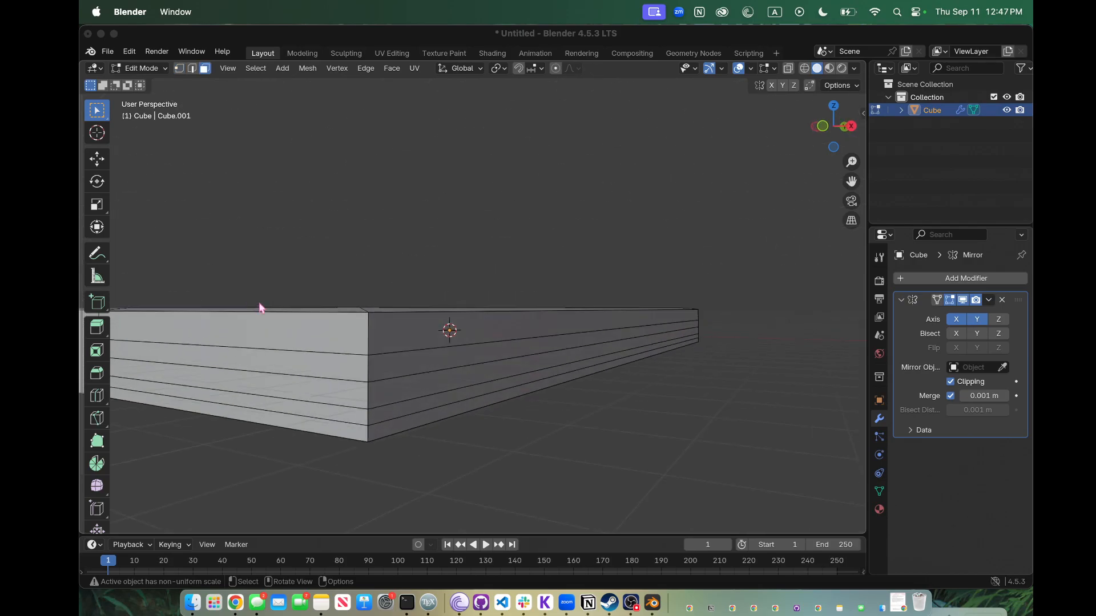
alt+click(369, 369)
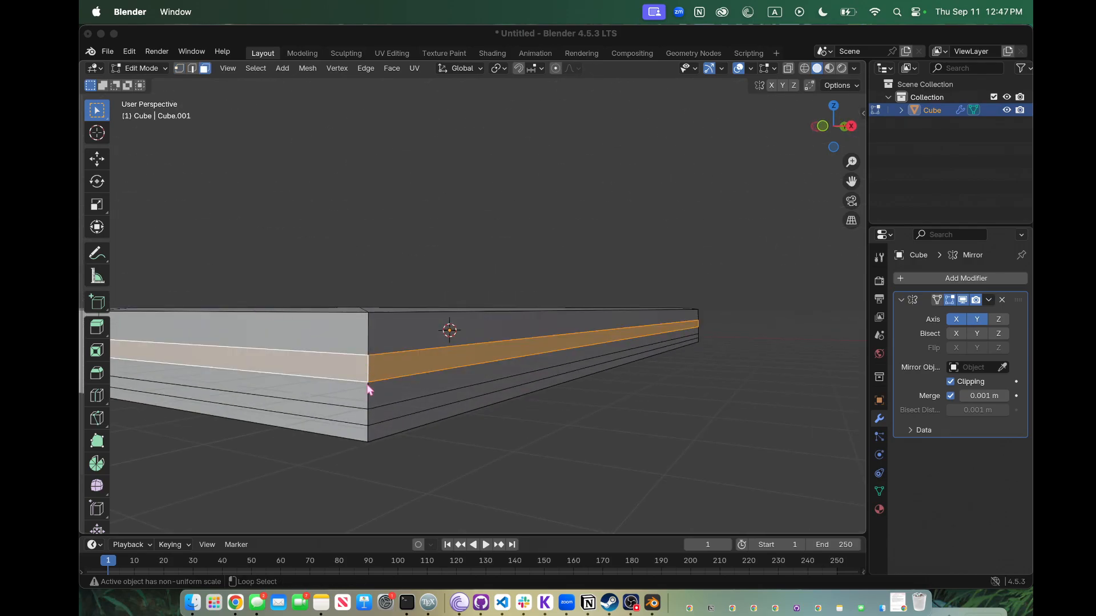
click(367, 394)
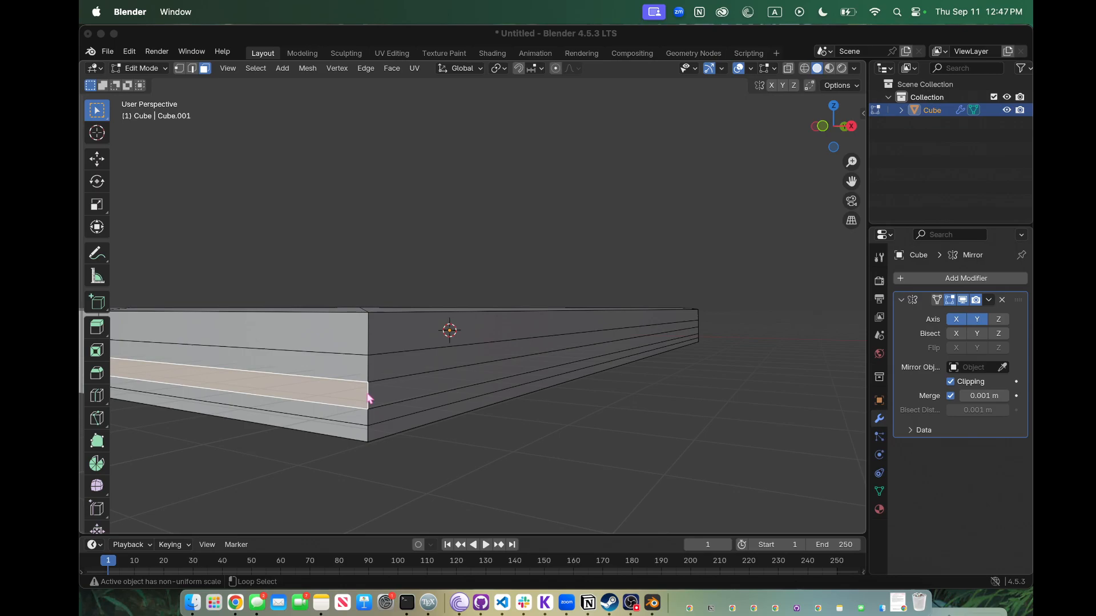
alt+click(368, 398)
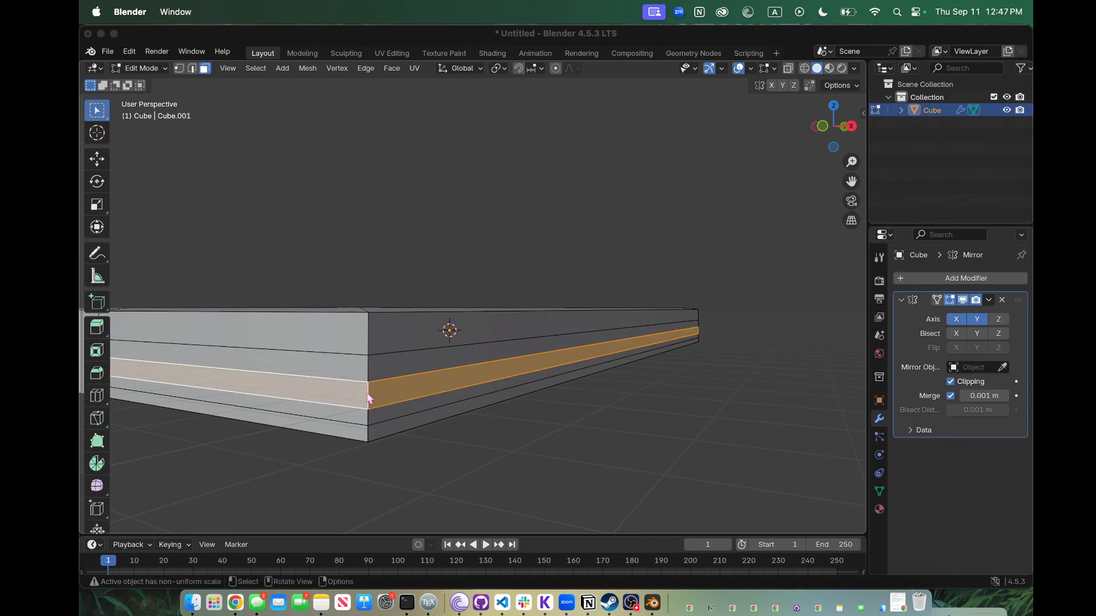
right_click(368, 398)
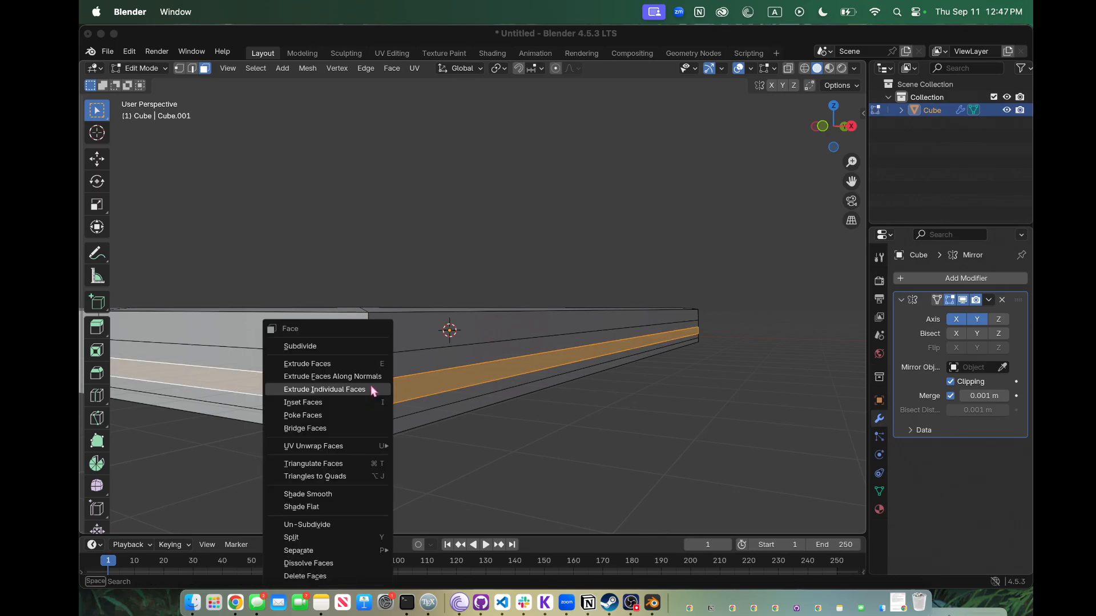
click(371, 378)
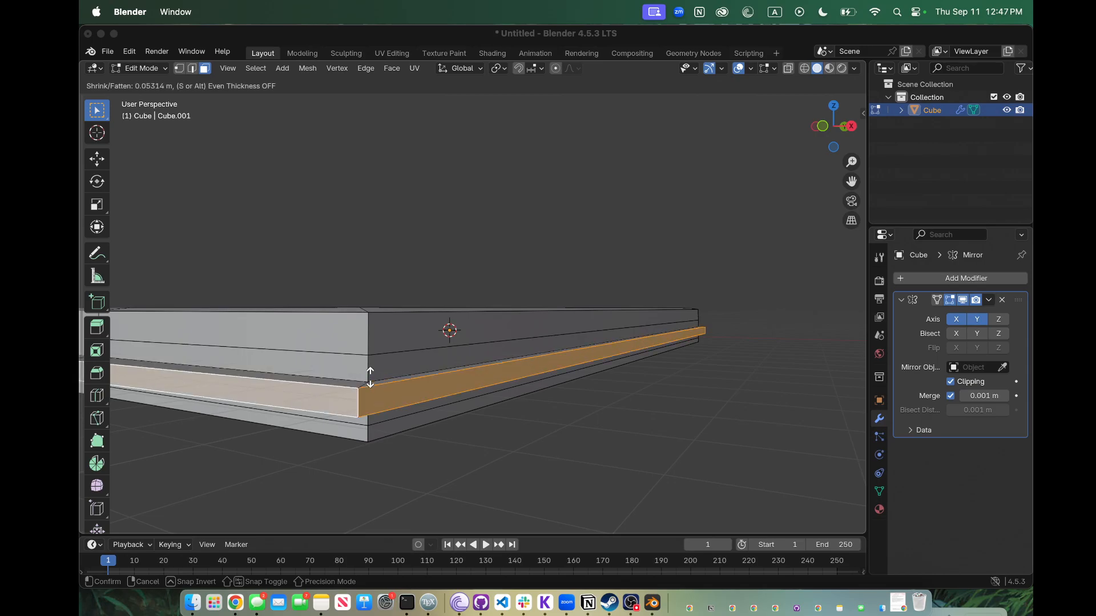
click(370, 378)
scroll(371, 379, up, 5)
scroll(370, 378, left, 5)
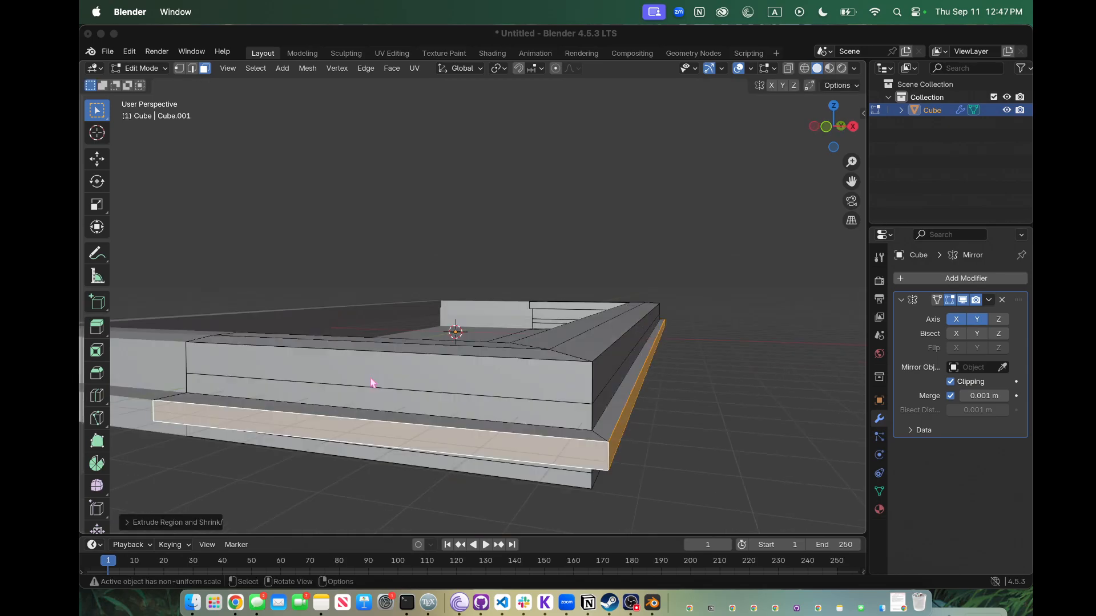
Step: Bevel the outer corner of the extruded ledge with one segment
scroll(371, 379, up, 2)
key(ctrl+b)
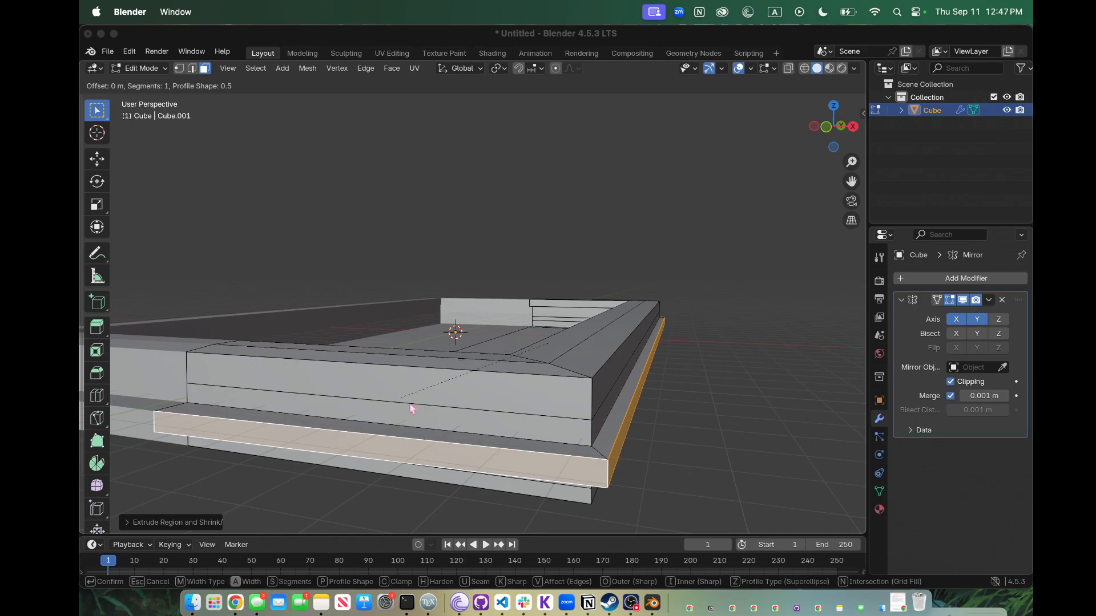
click(690, 214)
Step: Try to loop-select the upper faces of the extruded ledge near its bevelled corner
click(522, 448)
key(alt+a)
alt+click(526, 456)
click(556, 463)
click(574, 462)
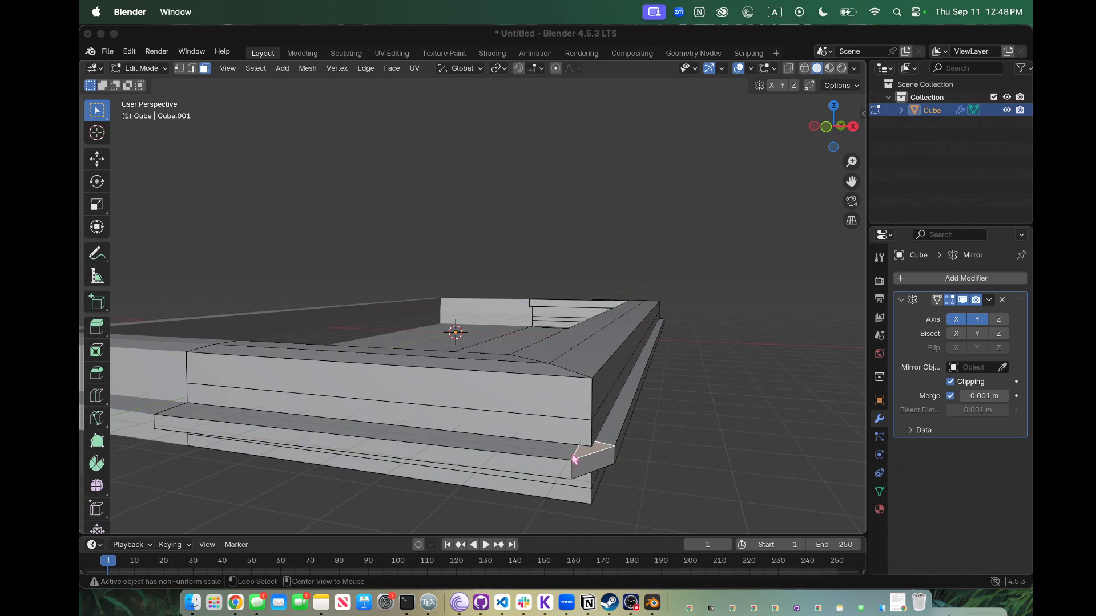
Step: Select the ledge's upper faces along both outer walls and across the corner, and try to bevel them
click(573, 458)
alt+shift+click(573, 456)
alt+shift+click(572, 457)
alt+shift+click(584, 457)
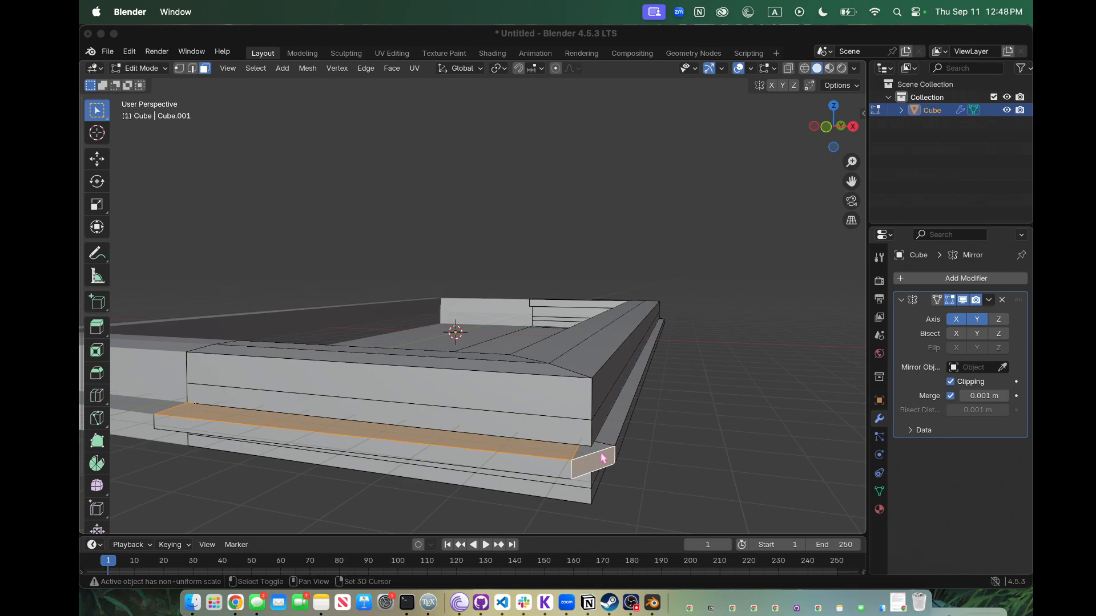
shift+click(602, 452)
shift+click(604, 451)
shift+click(606, 442)
scroll(604, 437, right, 15)
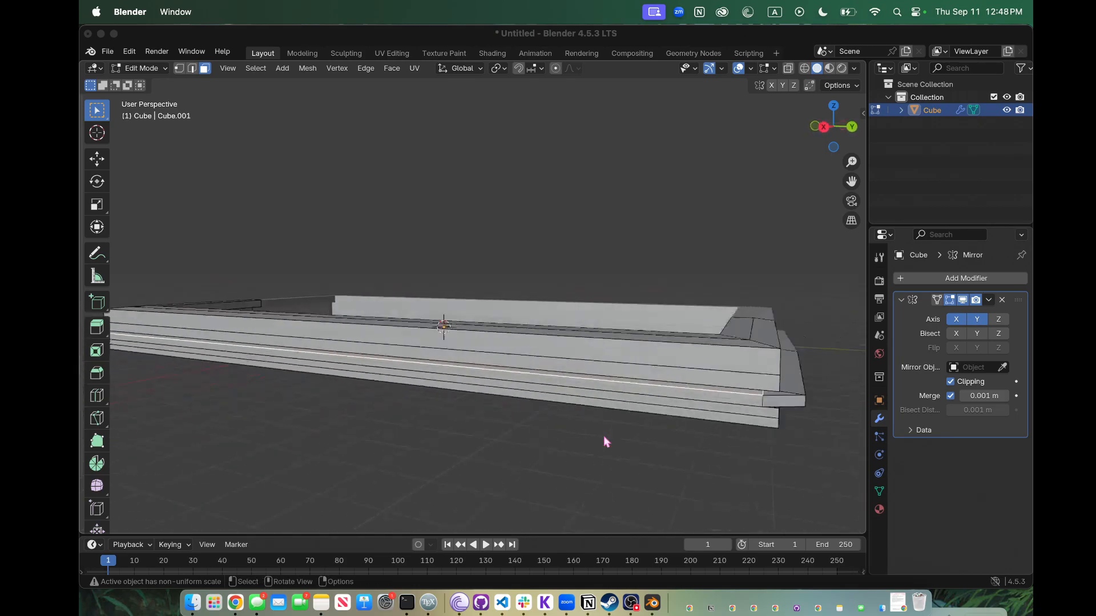
shift+click(532, 416)
shift+click(560, 419)
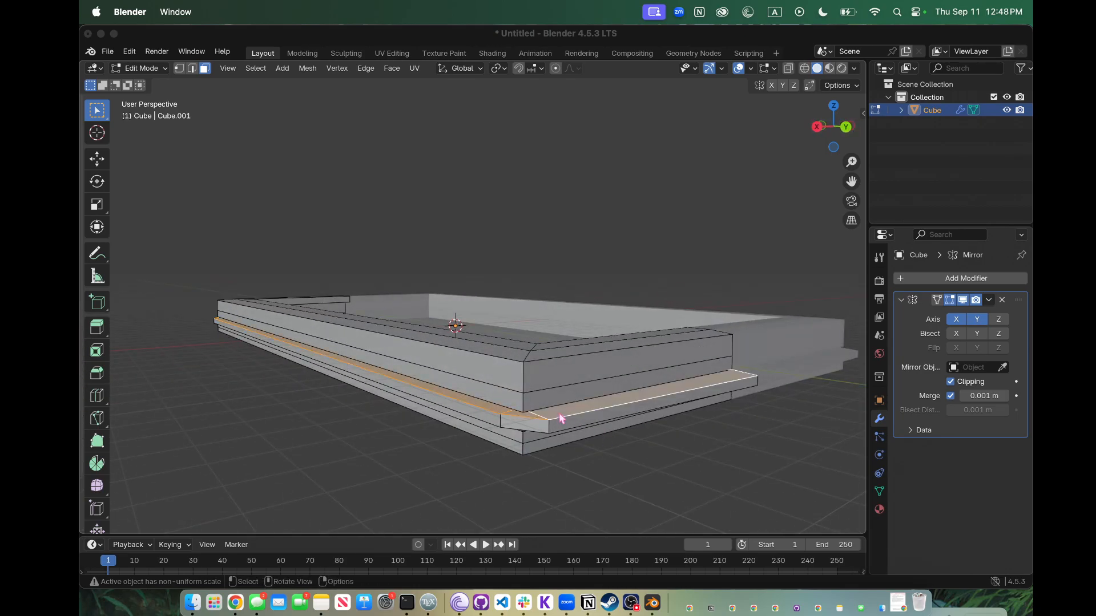
key(ctrl+b)
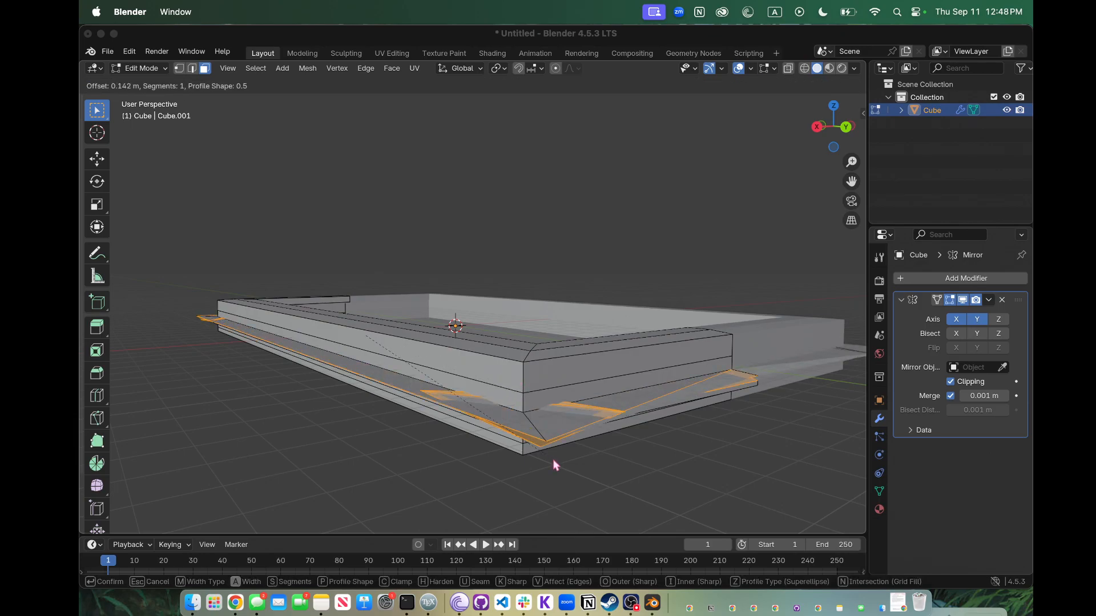
key(Escape)
scroll(564, 464, right, 5)
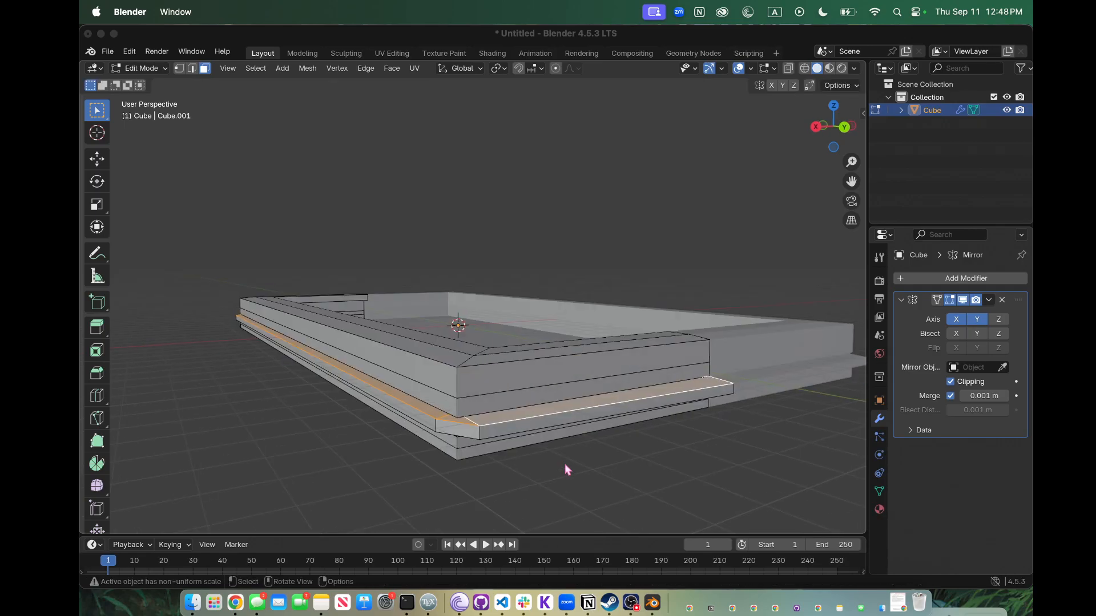
scroll(564, 462, right, 2)
Step: In edge selection, loop-select the upper outer edge of the ledge and bevel it with one segment
key(2)
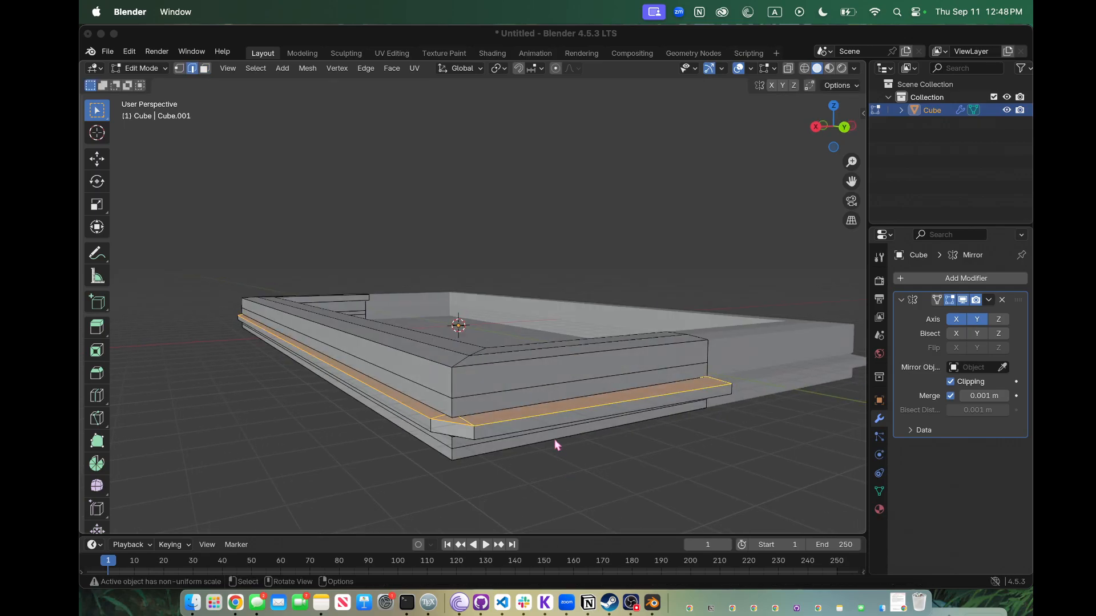
click(516, 426)
alt+click(513, 426)
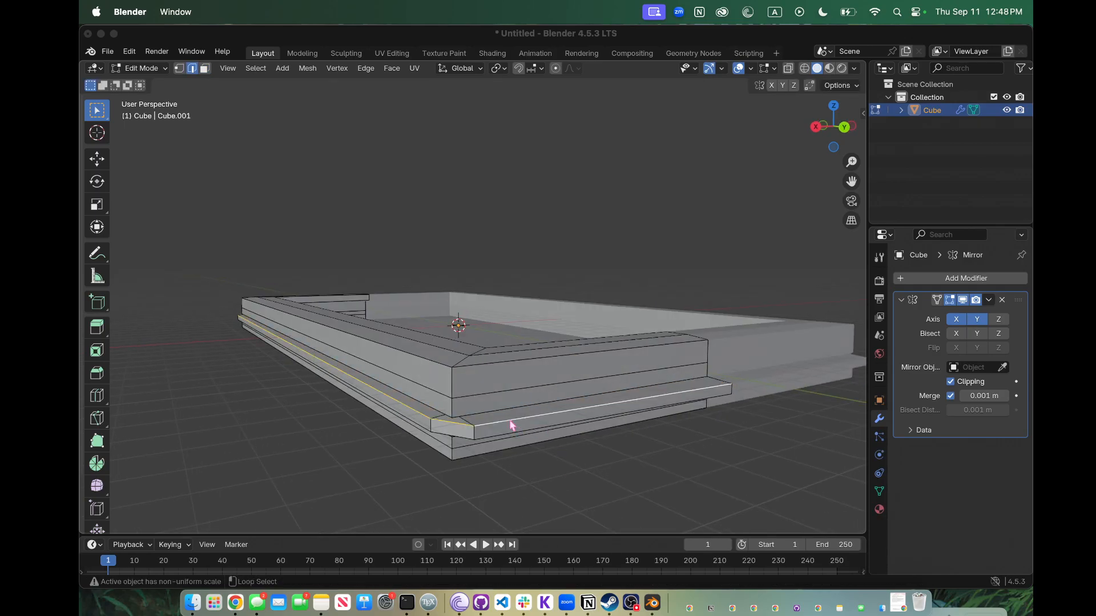
key(ctrl+b)
click(508, 419)
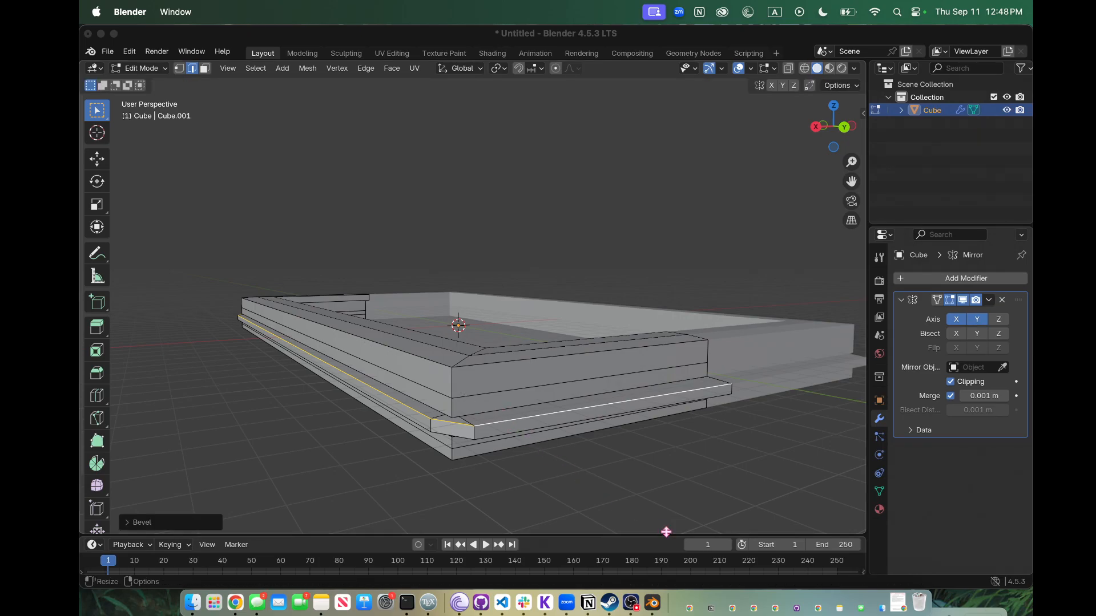
key(ctrl+b)
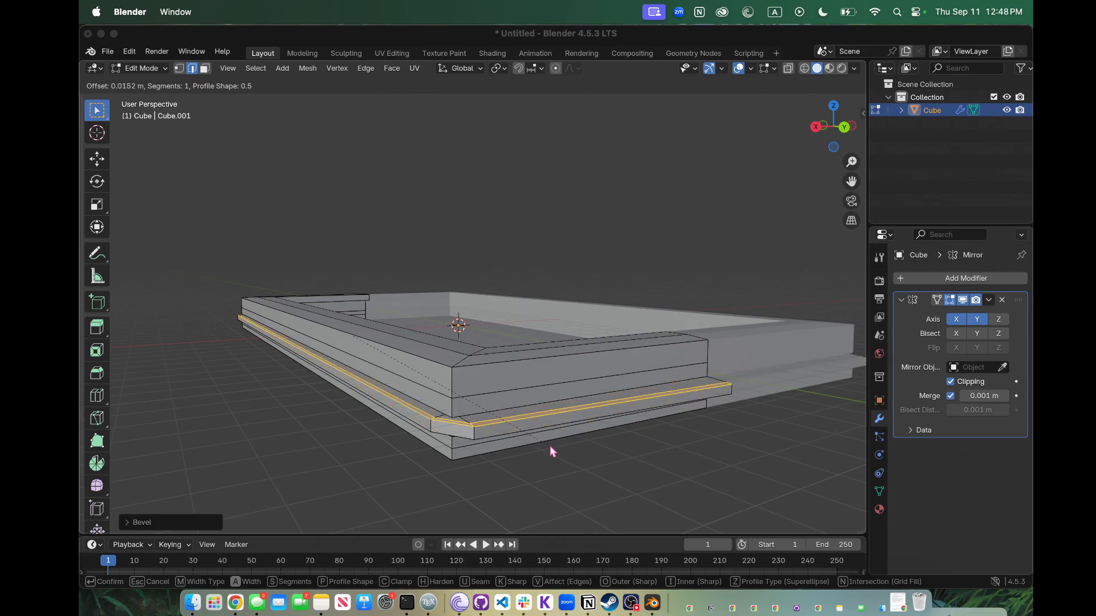
key(Escape)
middle_drag(550, 447, 549, 395)
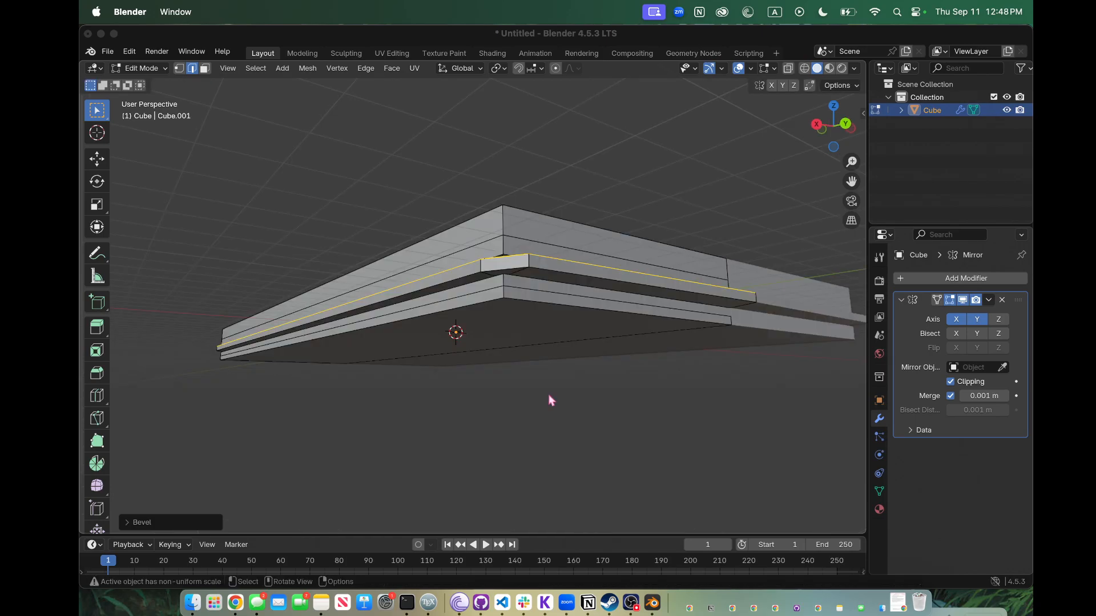
Step: Loop-select the lower outer edge of the ledge from below and bevel it with one segment
alt+shift+click(517, 270)
click(517, 270)
alt+shift+click(517, 270)
alt+shift+click(519, 269)
key(b)
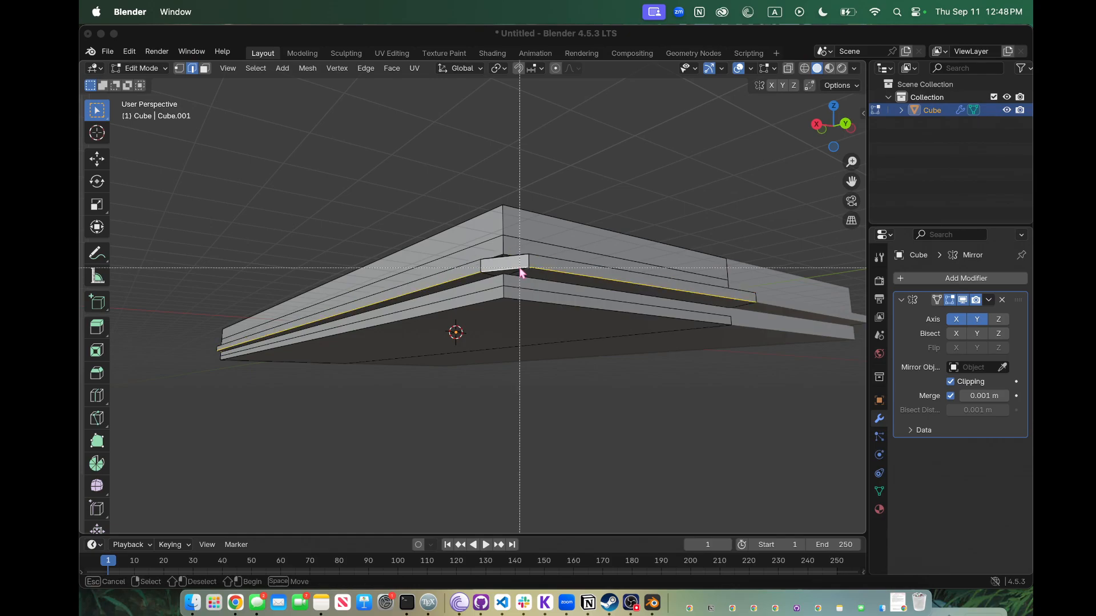
key(Escape)
scroll(640, 389, up, 5)
key(ctrl+b)
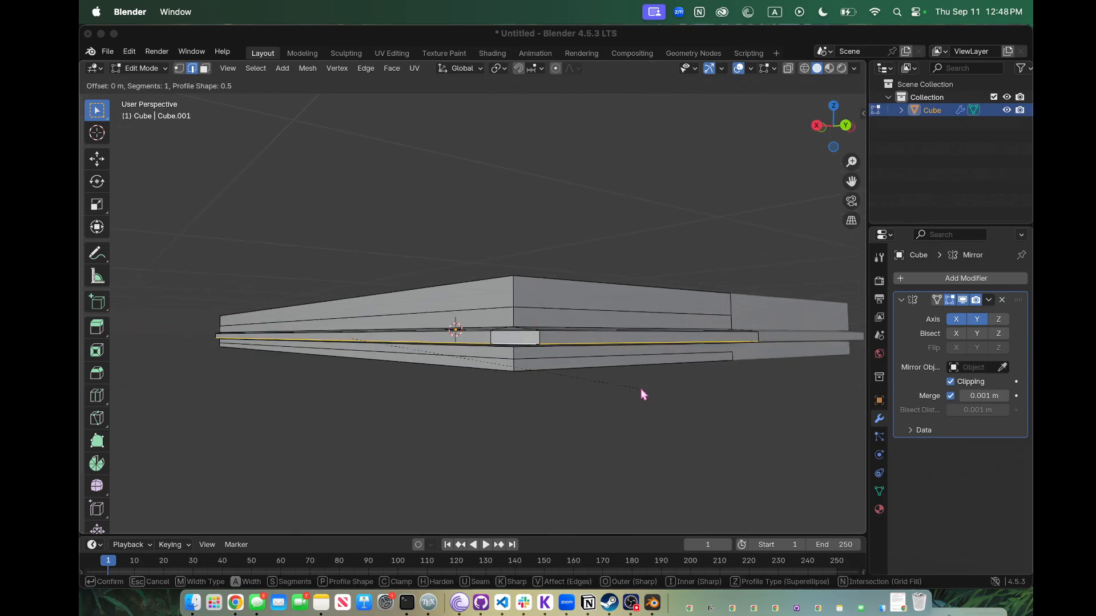
click(648, 400)
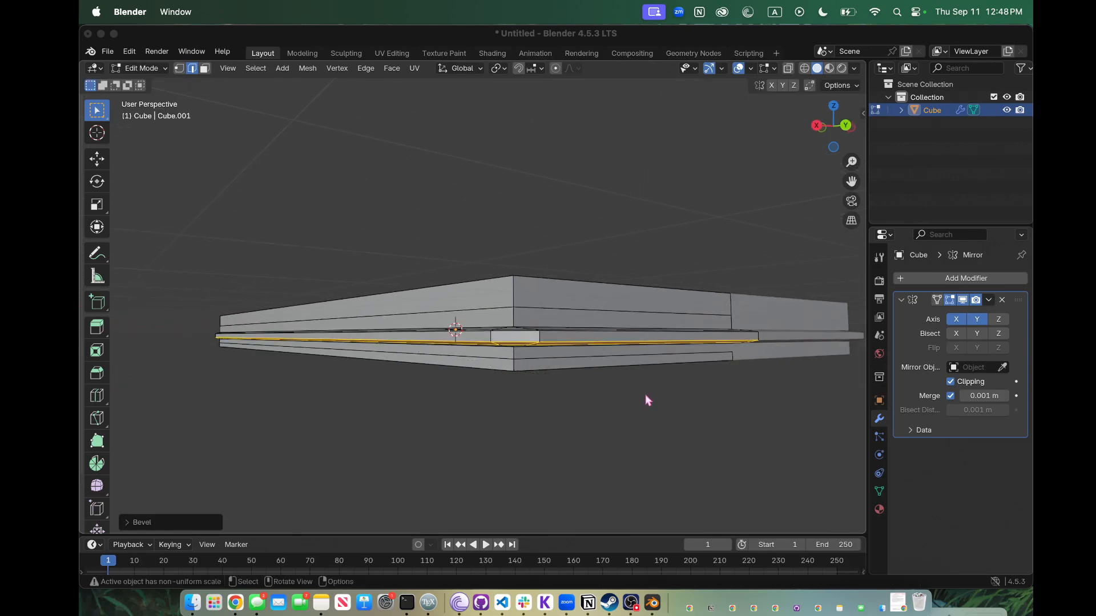
Step: Loop-select the ledge's upper bevelled edge and move it slightly down along the global Z axis
scroll(648, 399, up, 5)
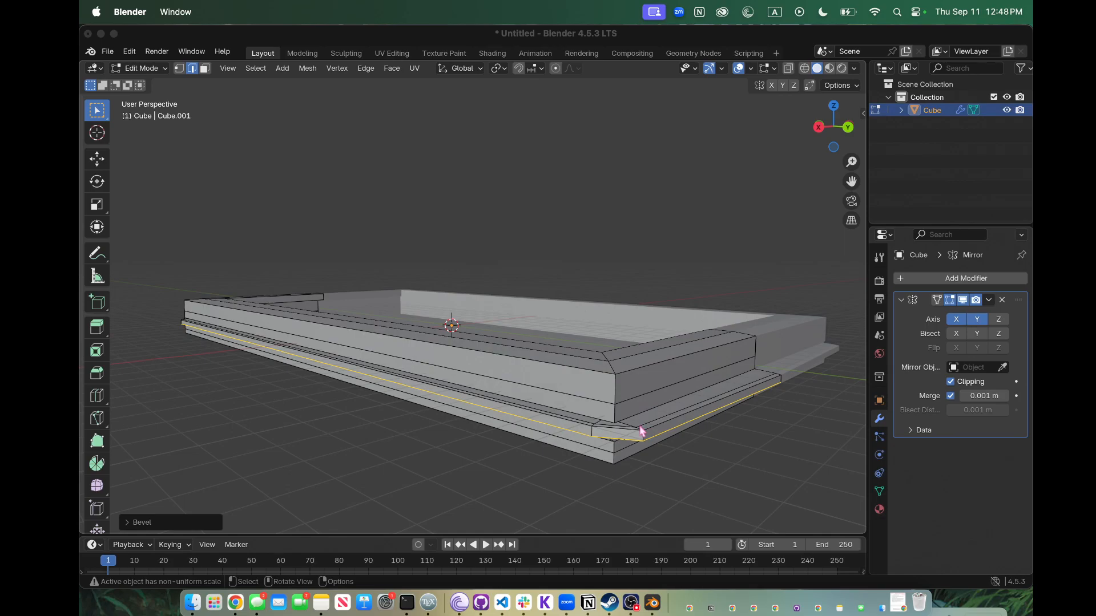
click(641, 431)
alt+click(635, 435)
key(g)
key(z)
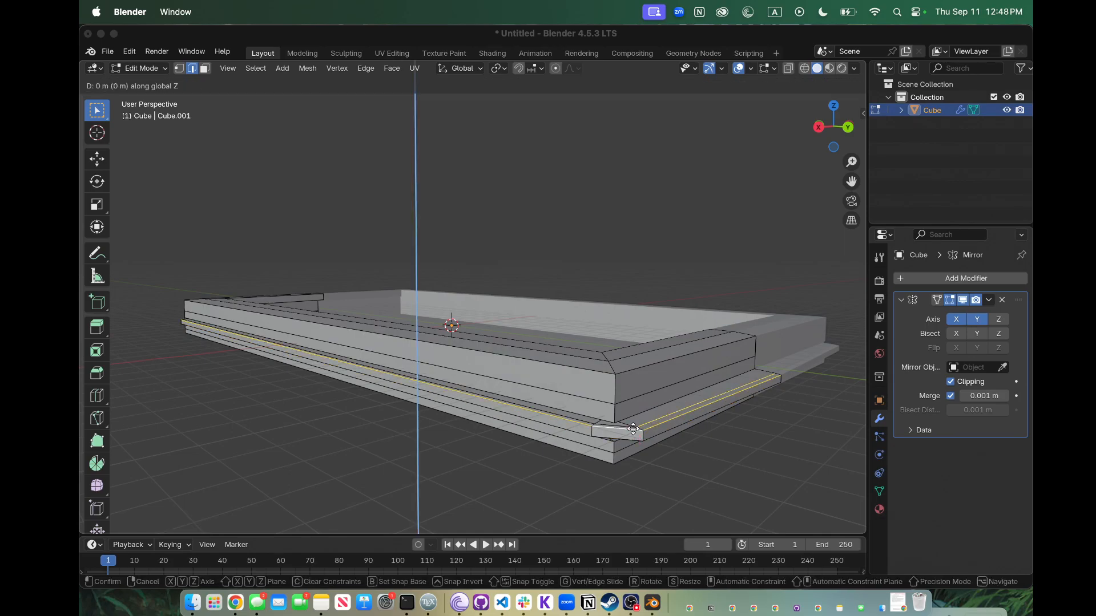
click(635, 438)
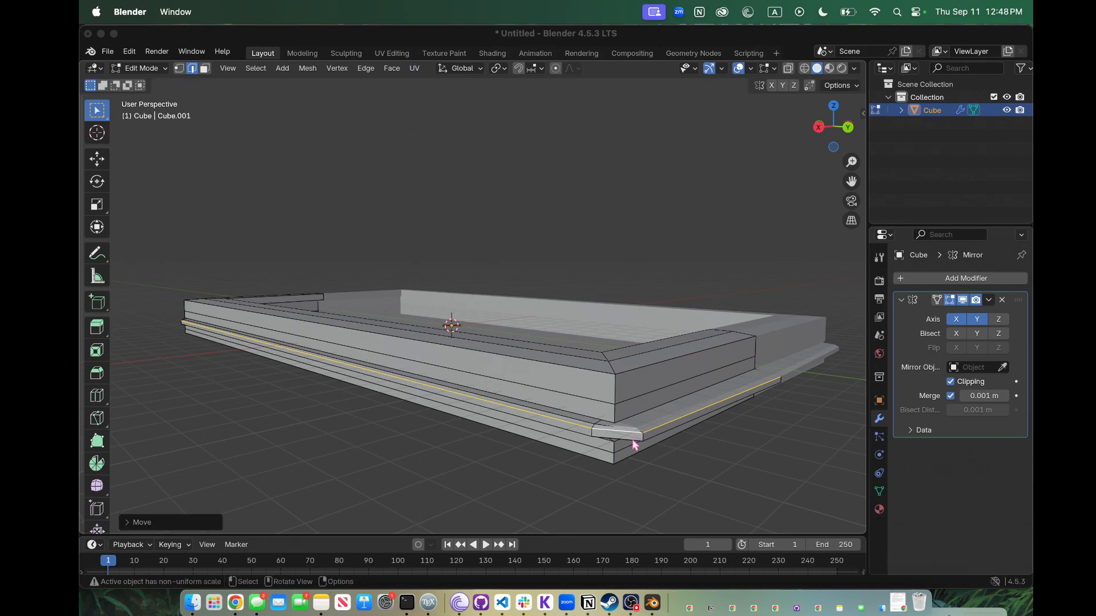
Step: Loop-select the ledge's lower bevelled edge, move it up about 0.08 m along the global Z axis, and clear the selection
alt+click(633, 443)
key(g)
key(z)
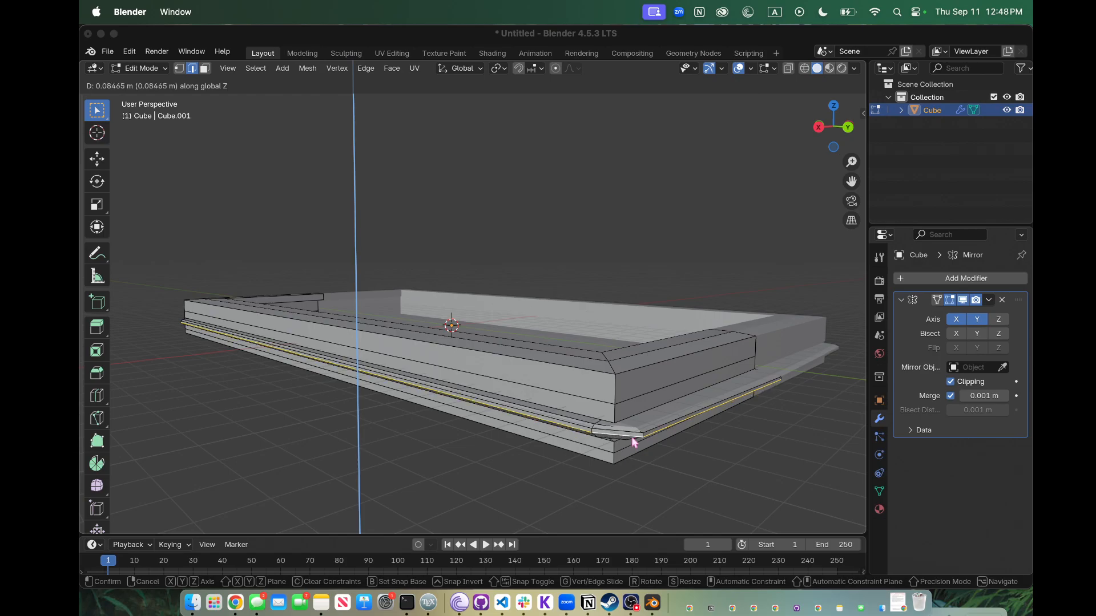
click(632, 436)
click(645, 486)
Step: Examine the bevelled ledge, rim and inner walls of the tray from above and from the side
scroll(646, 486, down, 3)
scroll(646, 486, up, 8)
scroll(645, 489, down, 3)
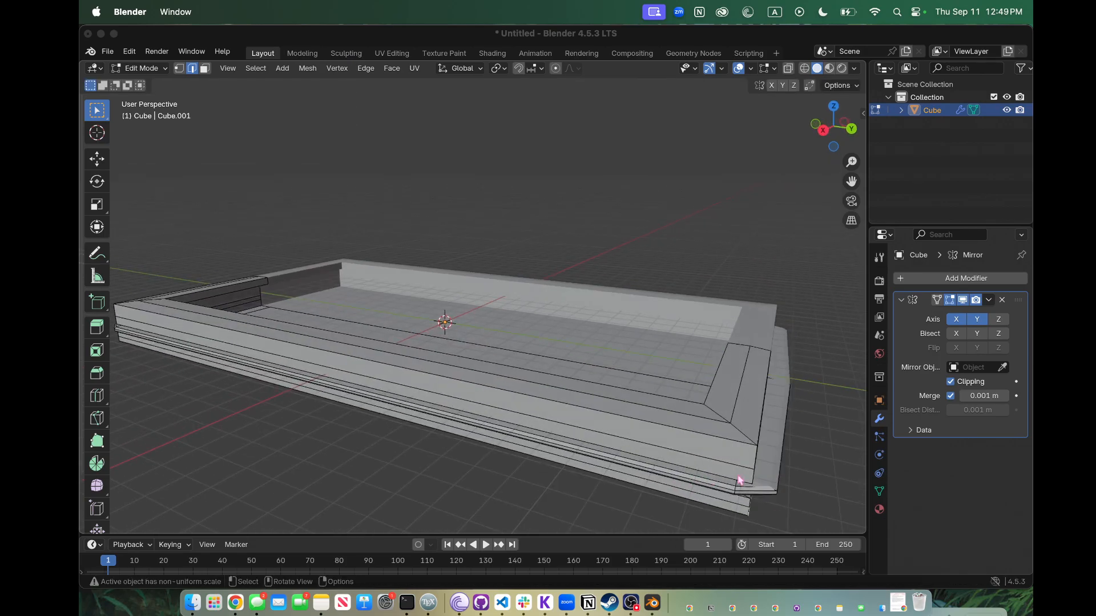
scroll(739, 478, right, 10)
scroll(739, 479, up, 3)
scroll(739, 478, up, 5)
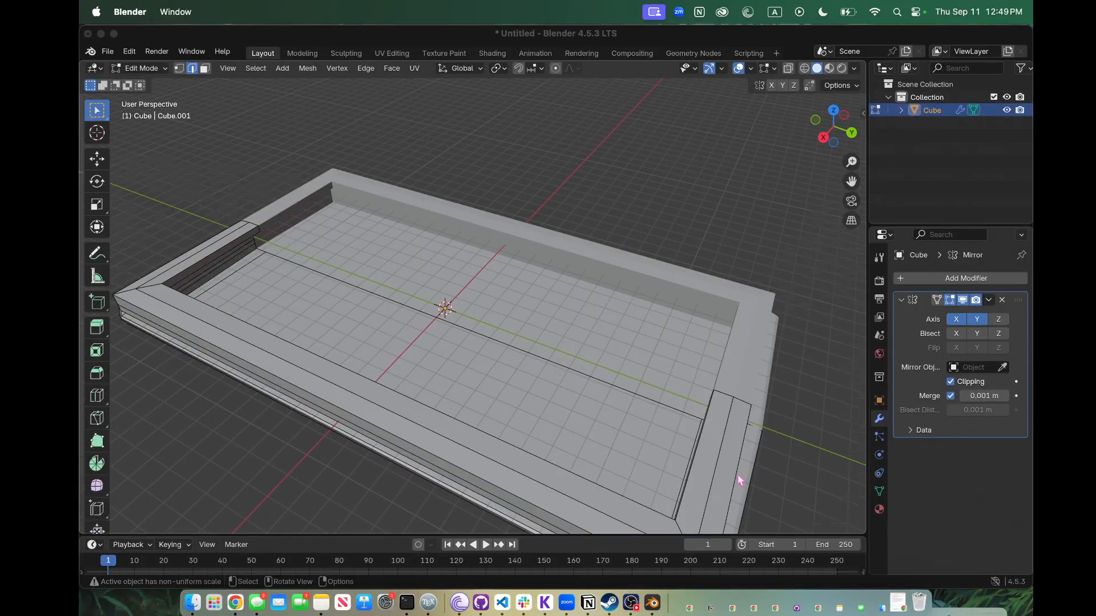
scroll(738, 478, left, 8)
scroll(738, 478, down, 6)
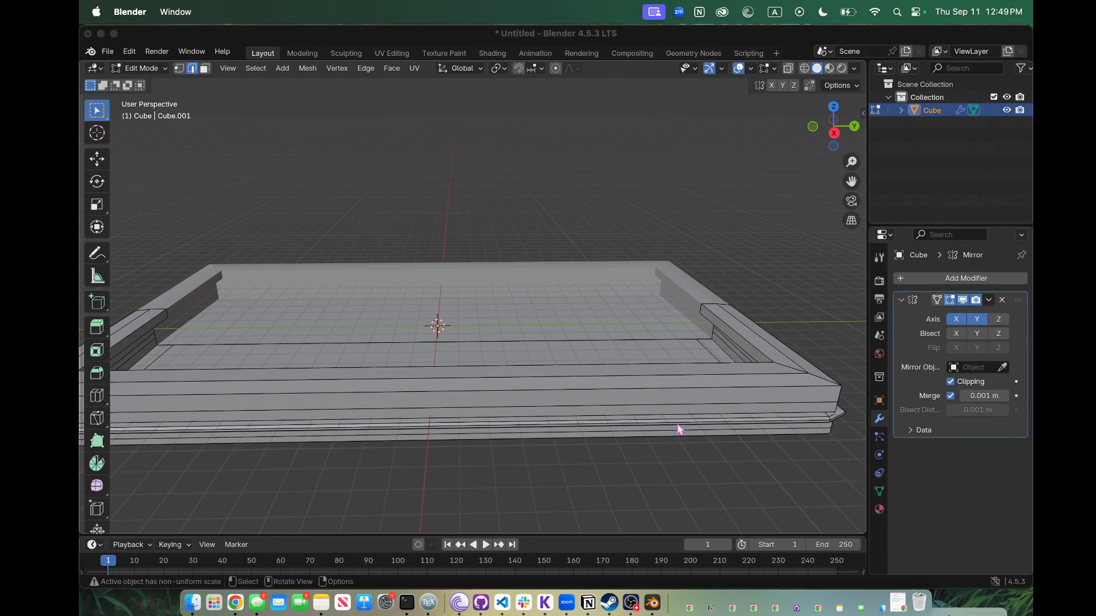
scroll(571, 394, down, 4)
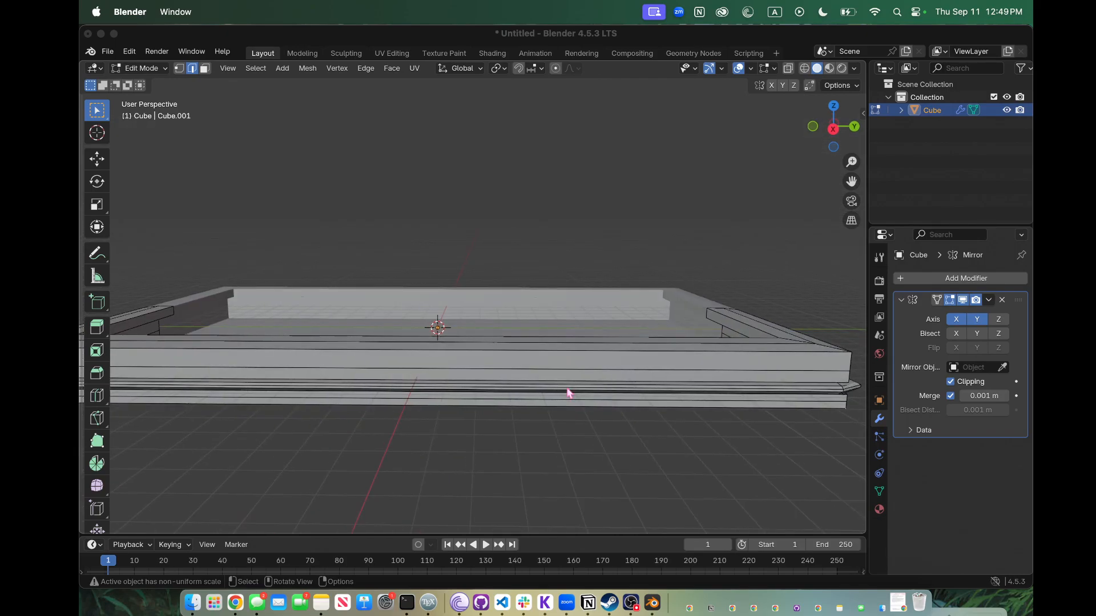
scroll(569, 393, up, 5)
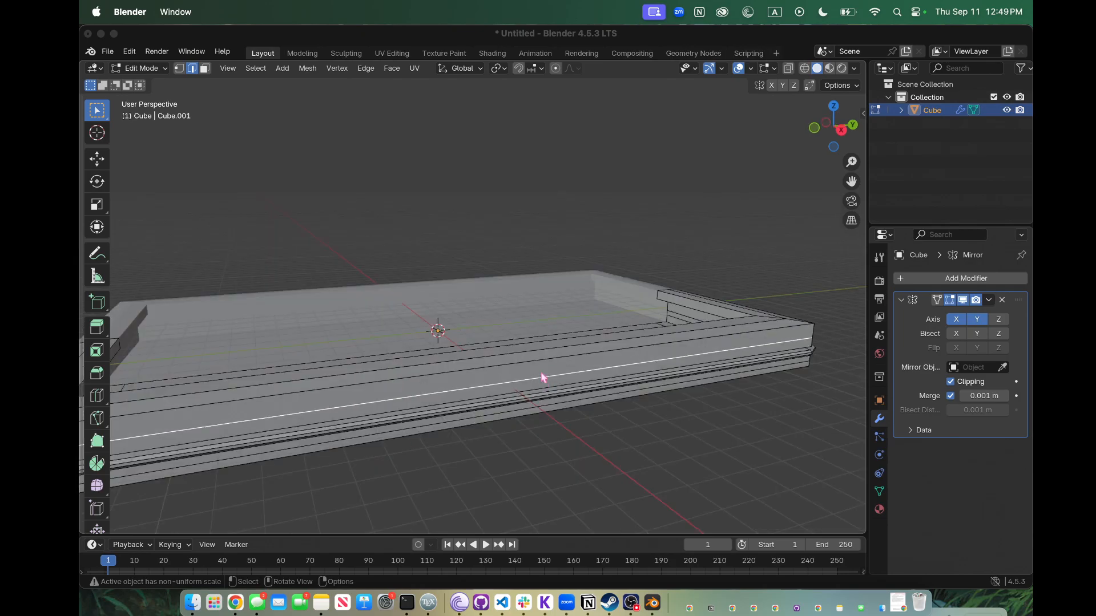
key(ctrl+r)
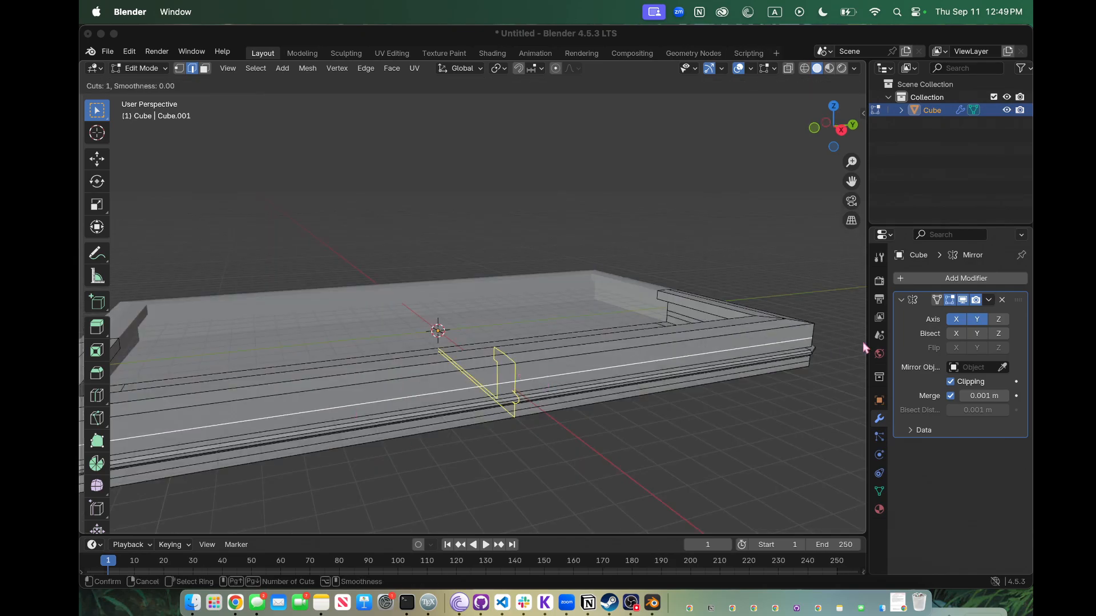
click(811, 339)
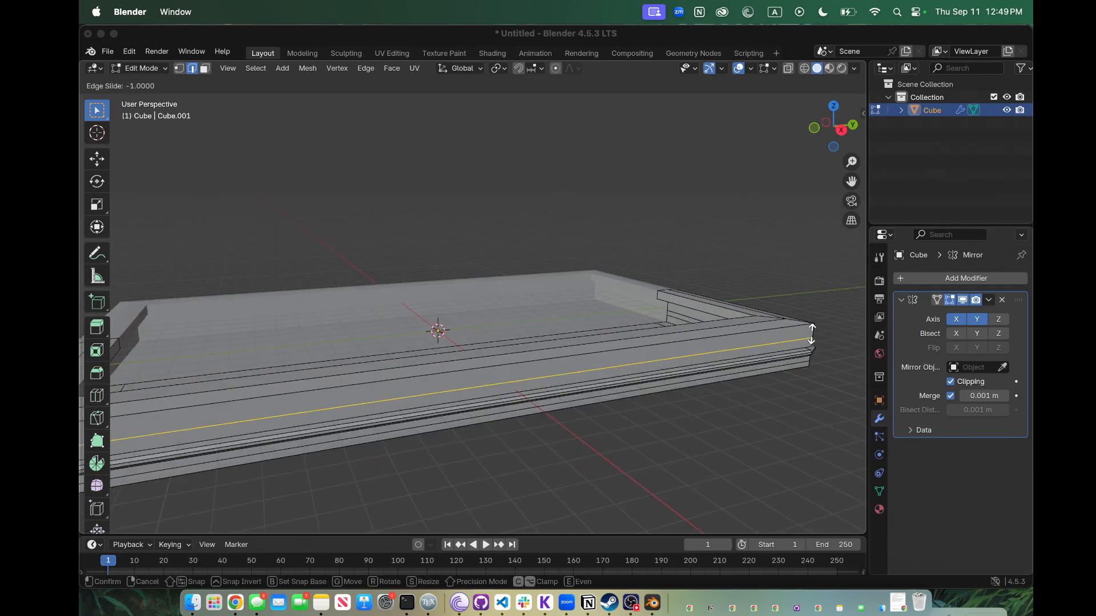
click(812, 330)
key(ctrl+z)
key(ctrl+shift+z)
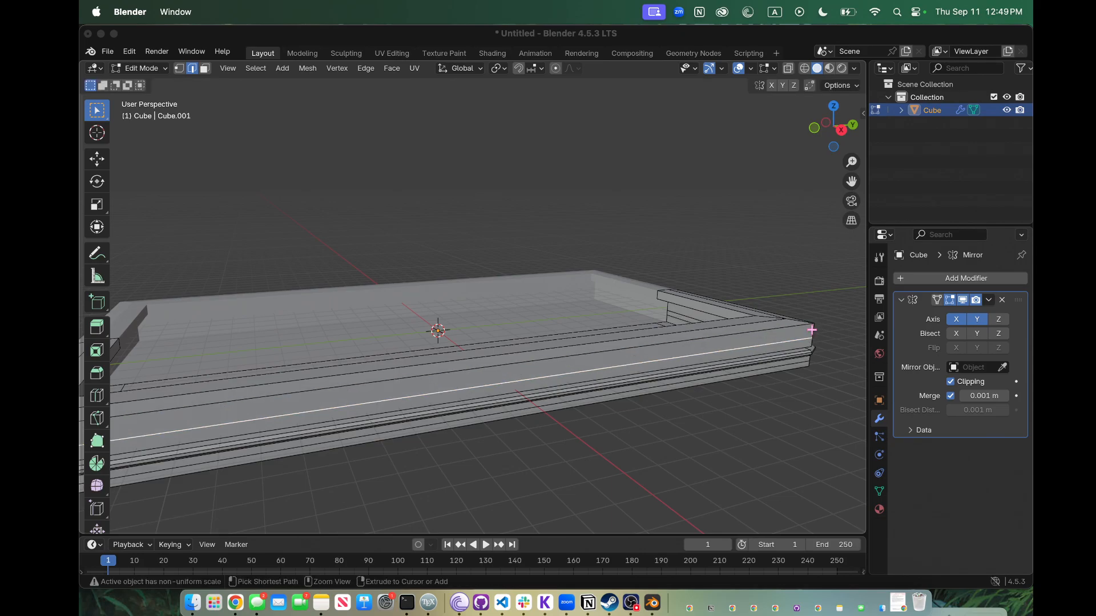
Step: Add one horizontal loop cut in the outer walls' top band with a slide of about -0.19, and loop-select the face band below it
key(ctrl+r)
click(812, 330)
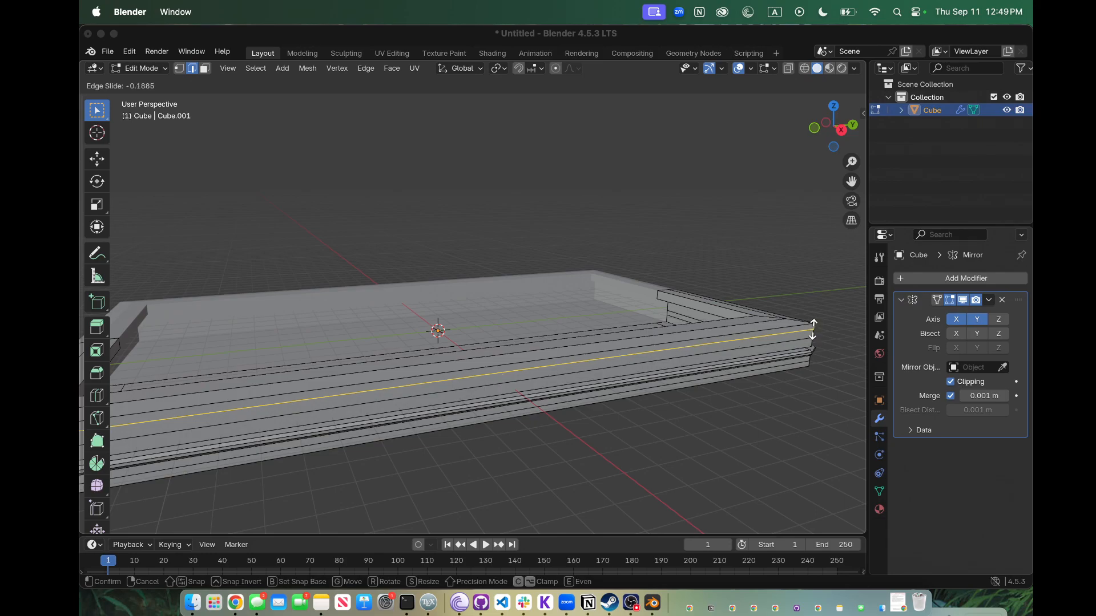
click(812, 329)
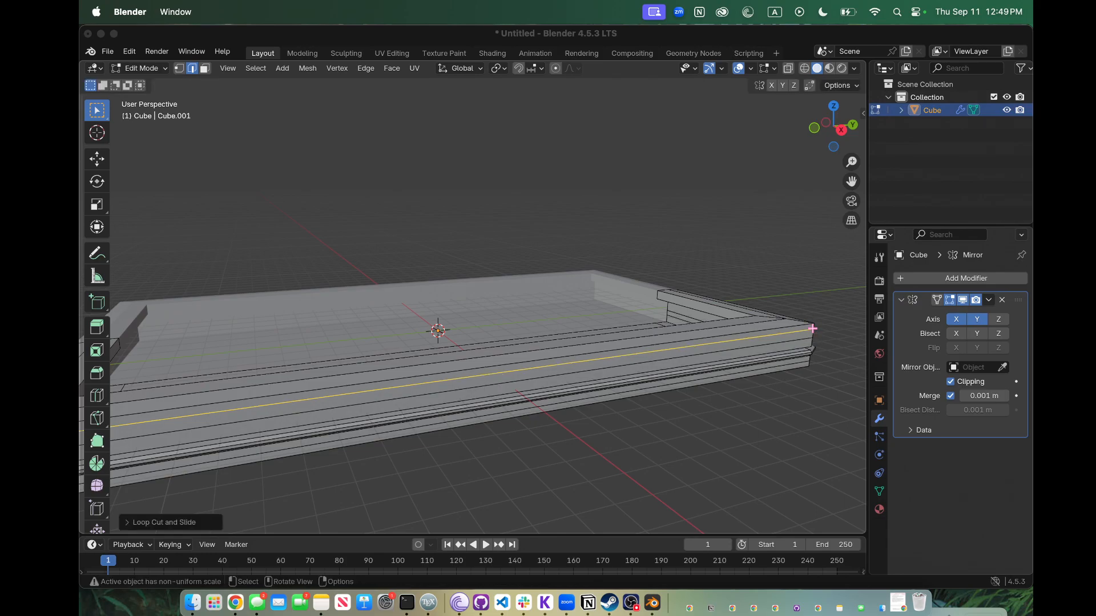
click(786, 343)
key(alt+a)
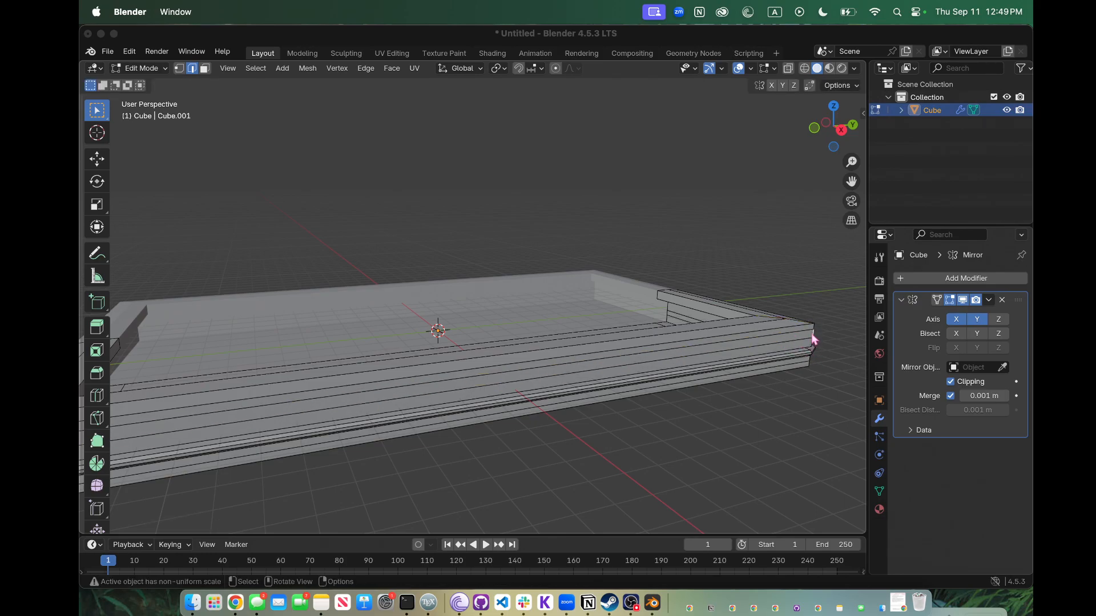
key(3)
alt+click(812, 339)
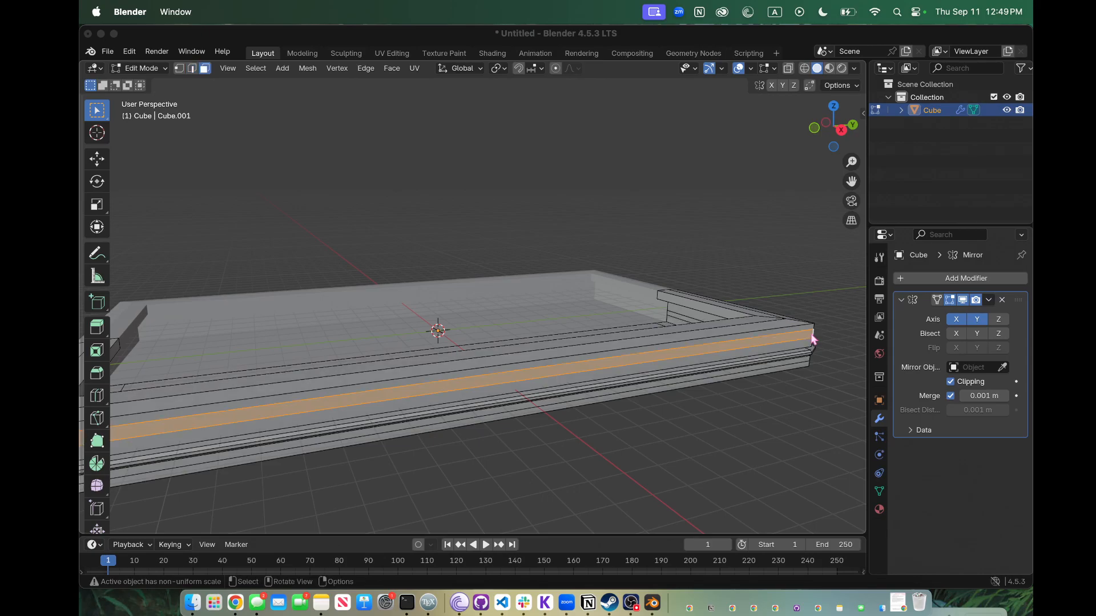
key(e)
click(811, 333)
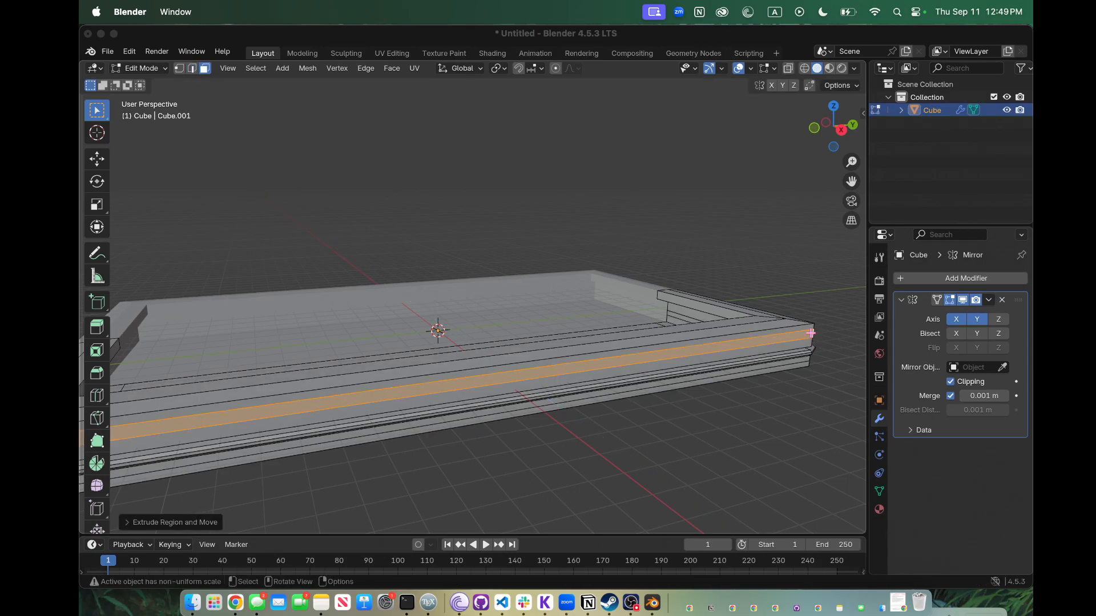
key(super+z)
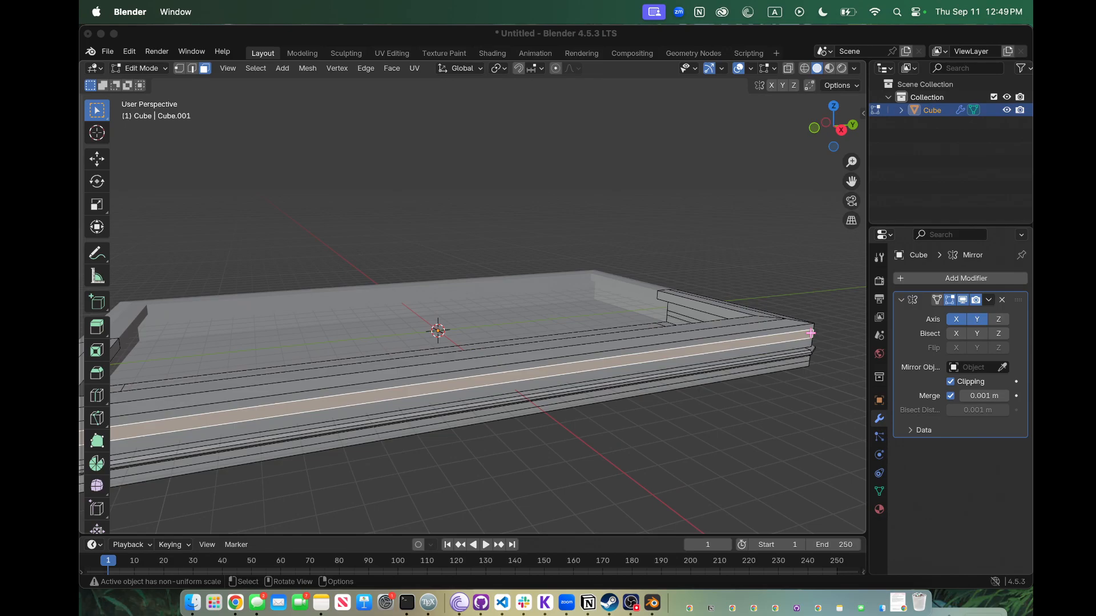
Step: Extrude the selected outer wall face band inward along its normals by about 0.087 m to form a groove
right_click(790, 338)
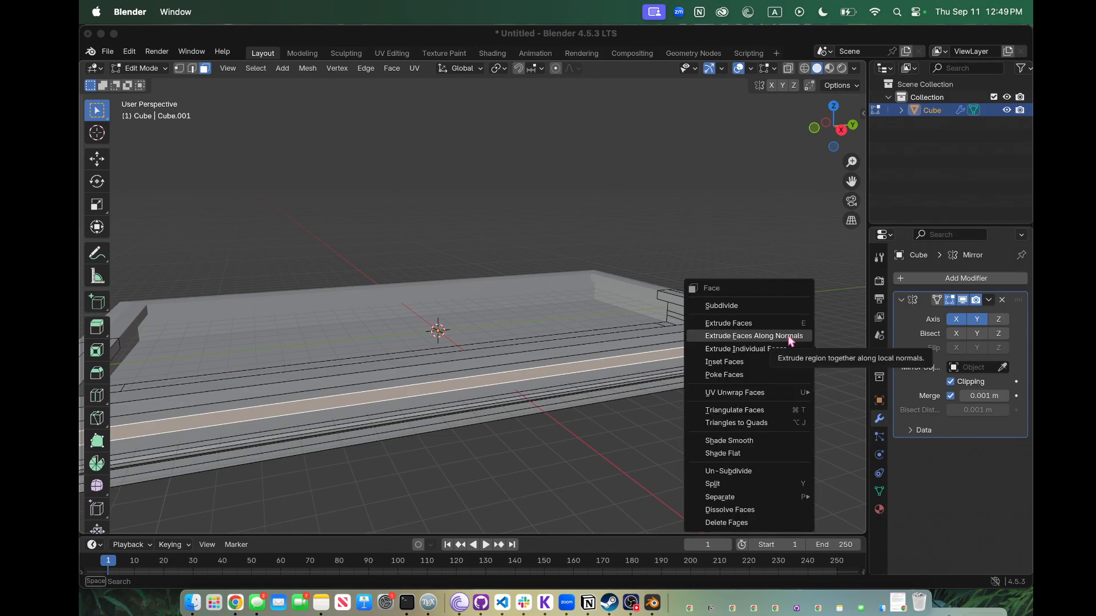
click(790, 338)
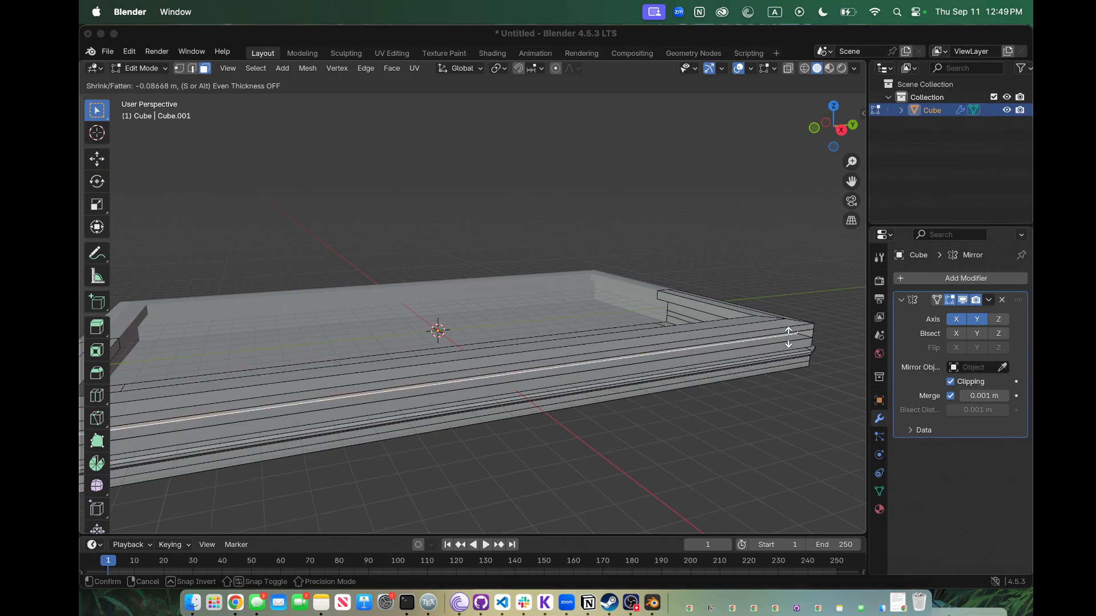
click(788, 337)
middle_drag(788, 341, 782, 348)
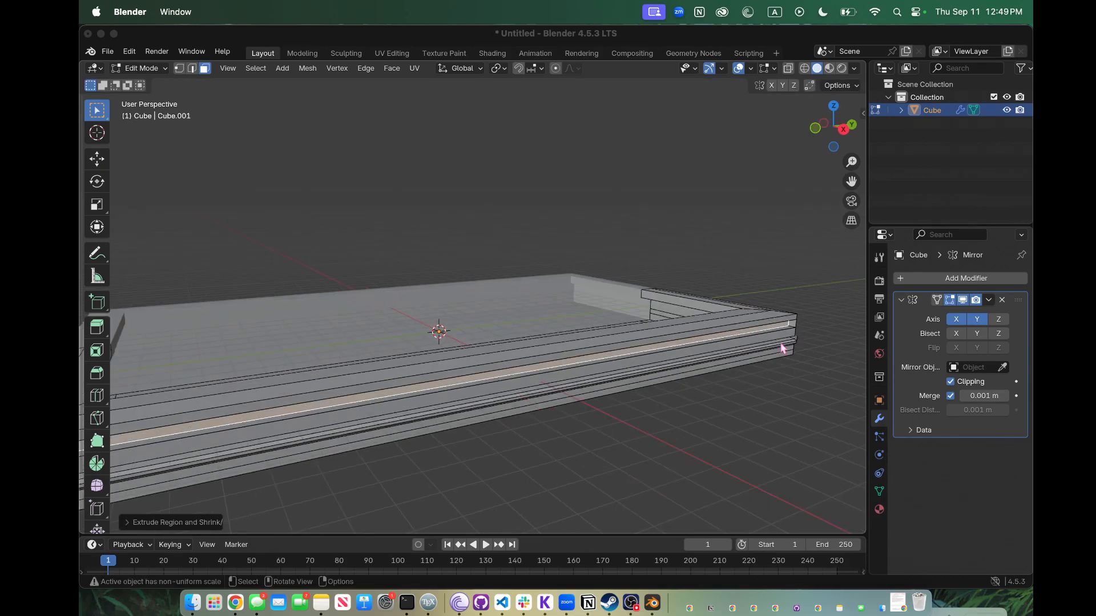
ctrl+scroll(781, 344, down, 5)
scroll(781, 344, left, 8)
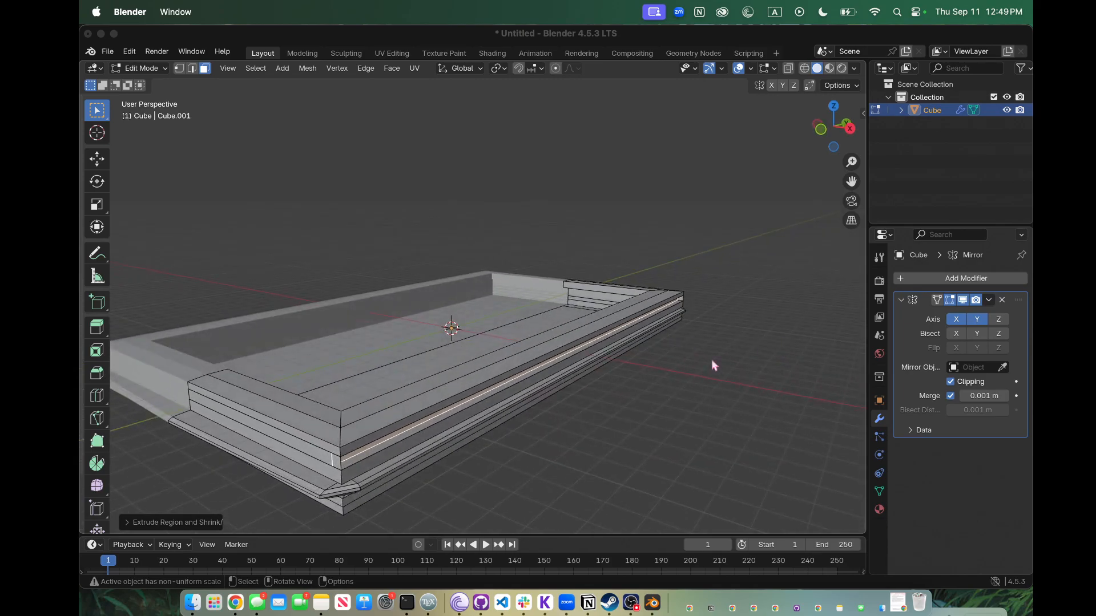
Step: Undo the last groove extrusion and loop-select the same outer wall face band again
key(super+z)
alt+click(340, 463)
alt+click(340, 462)
Step: Extrude the selected outer wall band inward along its normals by 0.005 m to form a shallow groove
right_click(340, 460)
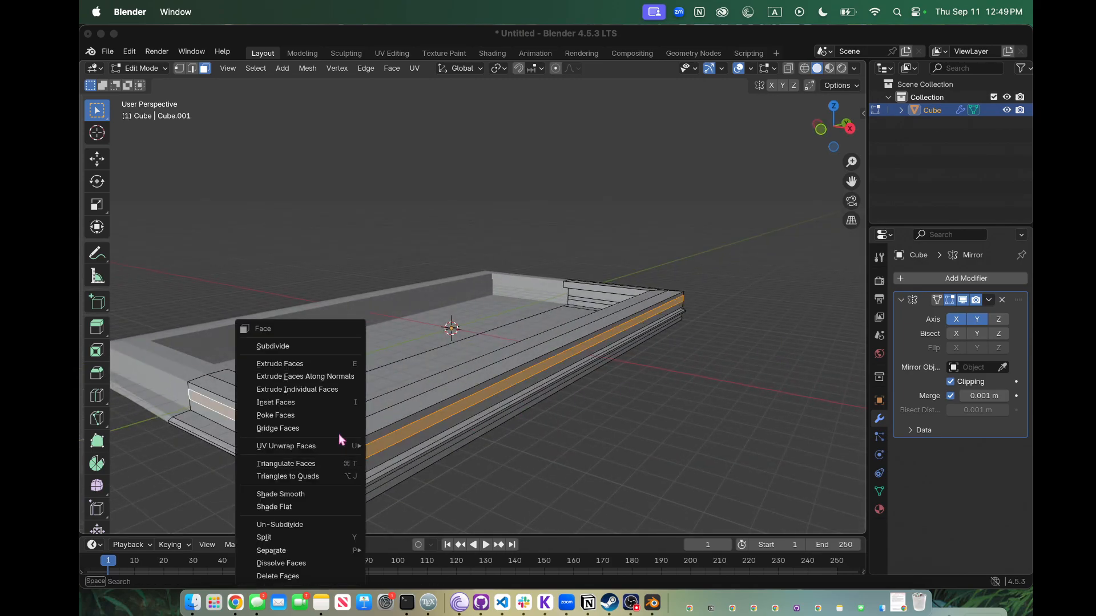
click(340, 377)
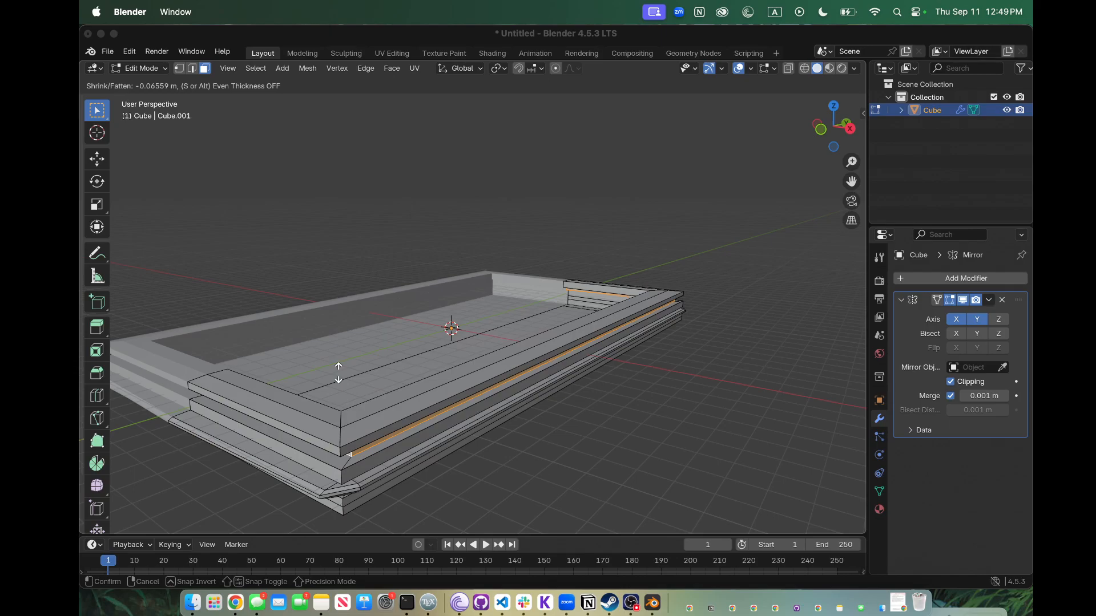
text(-(.)
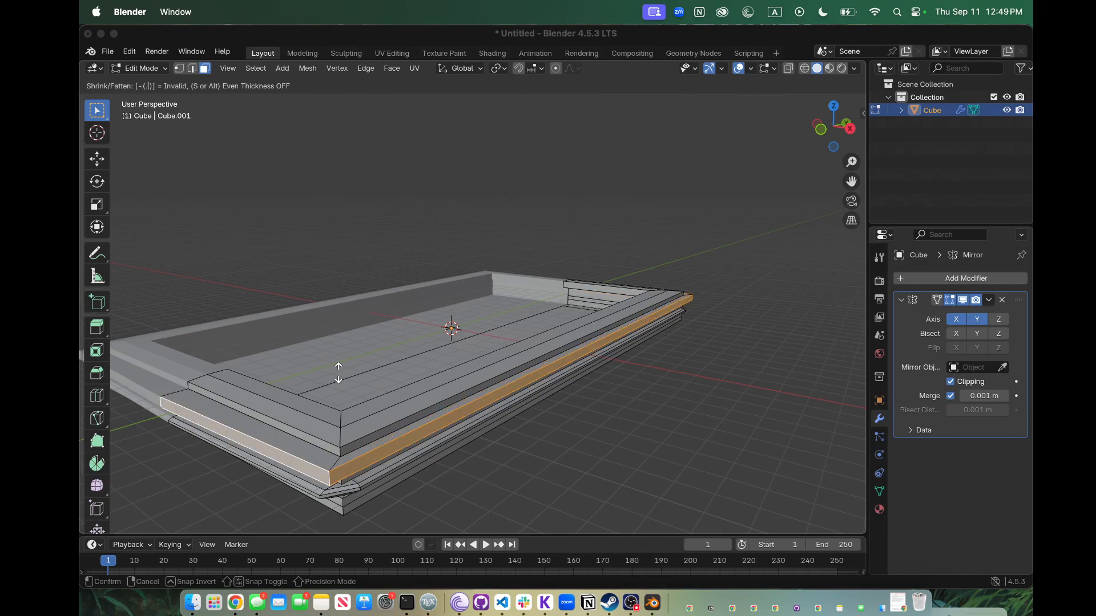
text(001)
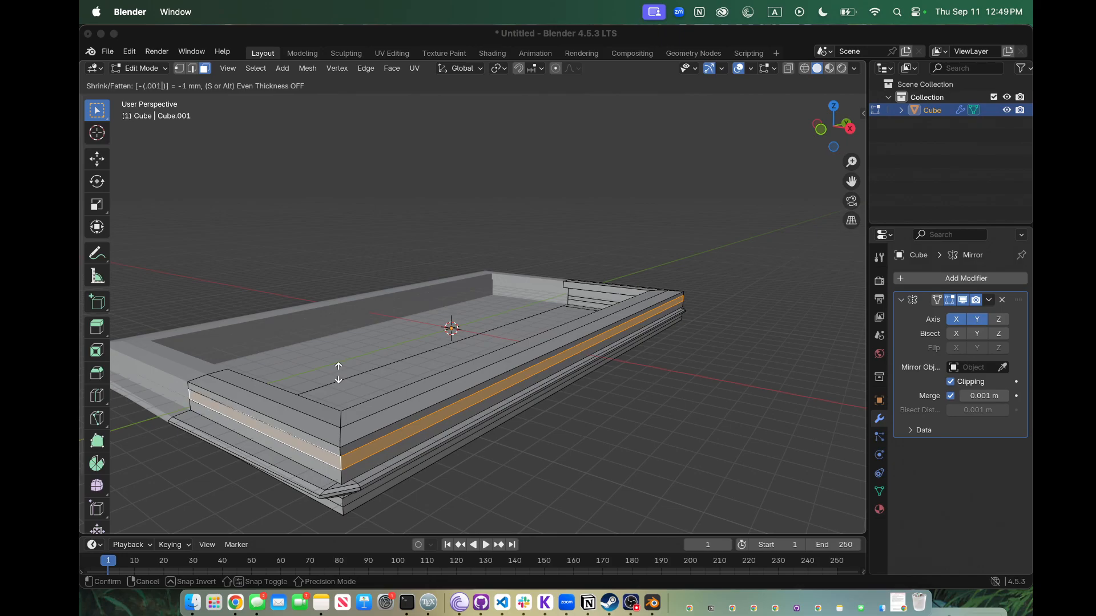
key(BackSpace)
key(BackSpace)
text(1)
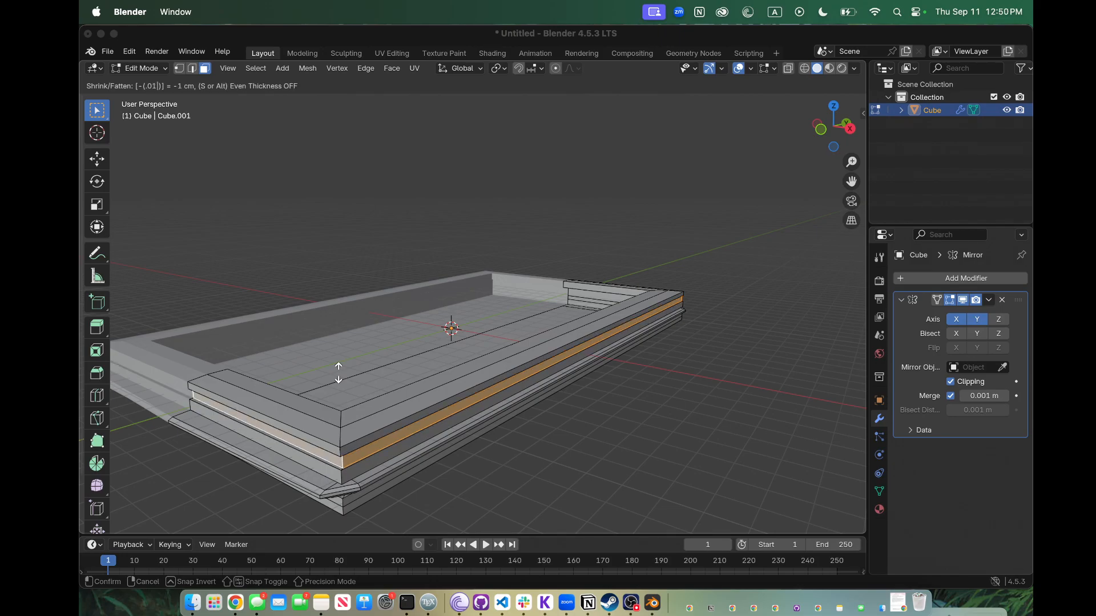
key(BackSpace)
text(05)
key(Return)
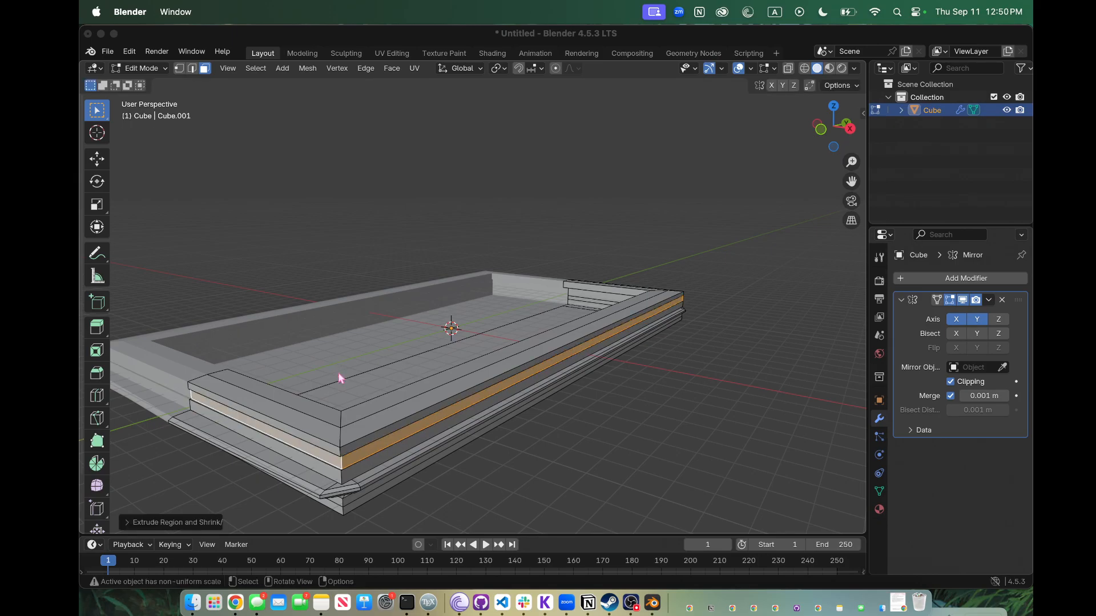
Step: Clear the selection and examine the shallow groove and ledge around the tray from the side
scroll(512, 436, down, 5)
click(511, 436)
scroll(514, 436, left, 5)
scroll(514, 436, up, 3)
scroll(513, 436, down, 3)
scroll(513, 437, right, 5)
scroll(513, 437, up, 3)
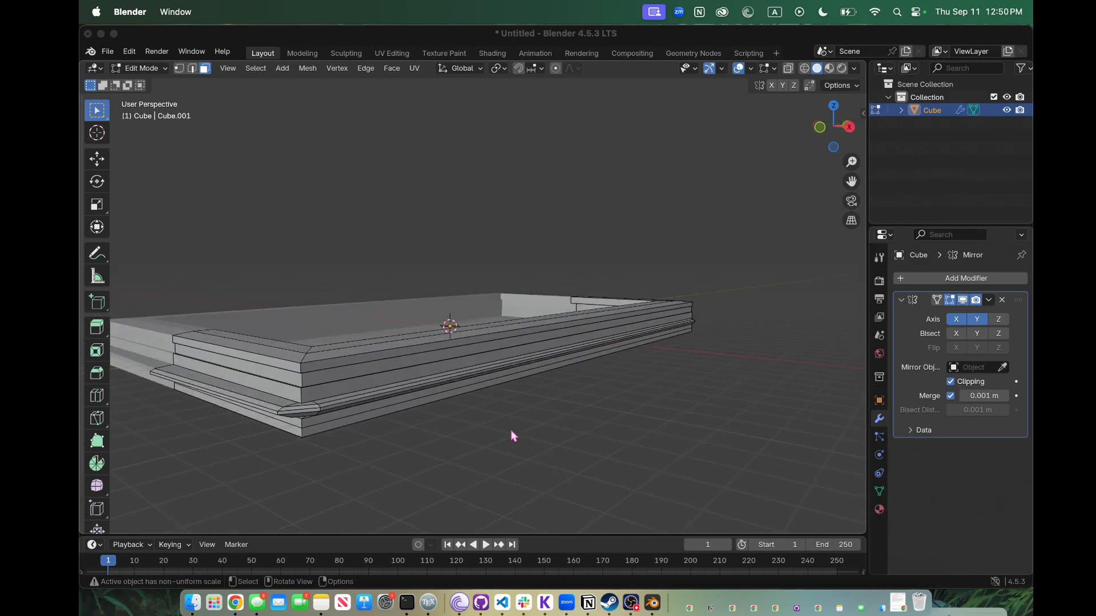
scroll(514, 436, up, 3)
key(super+z)
key(super+z)
key(super+shift+z)
scroll(513, 436, down, 8)
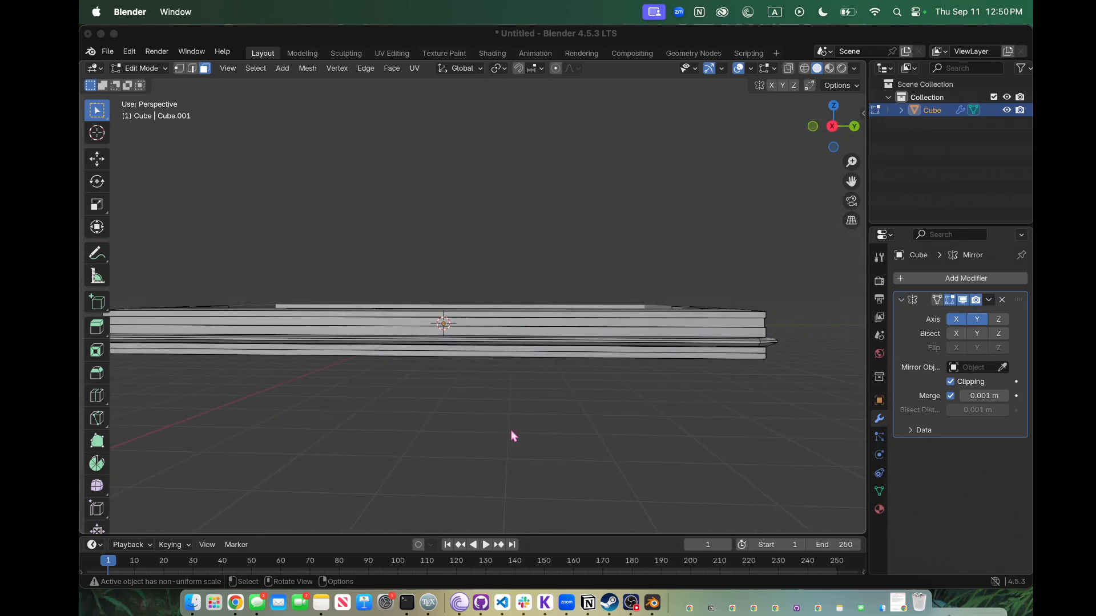
Step: Box-select the groove, ledge and adjoining wall faces along the tray's long outer side
drag(779, 321, 753, 358)
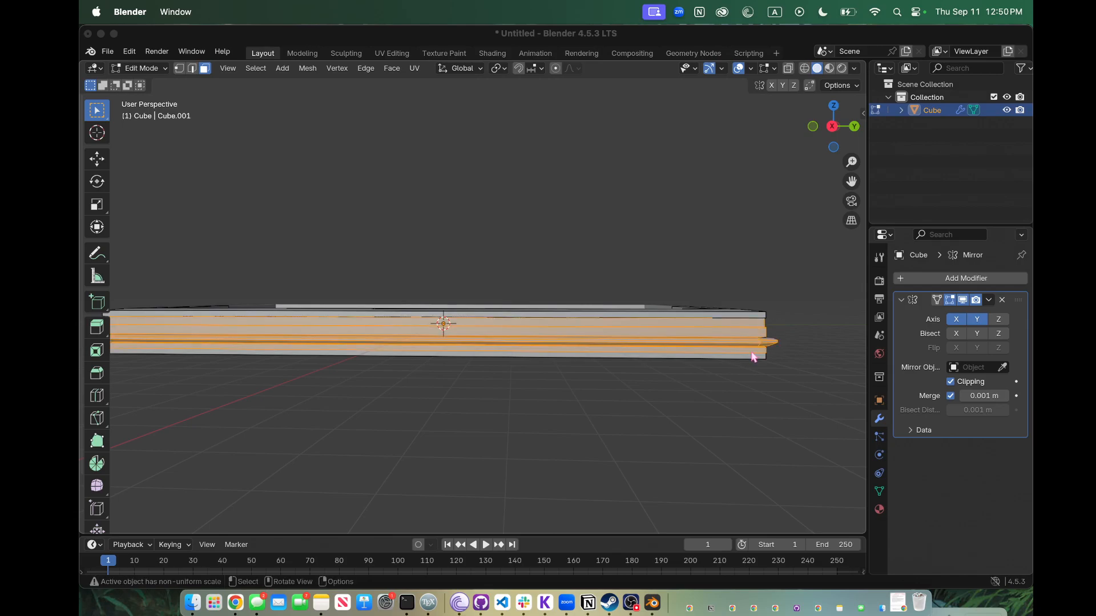
scroll(753, 357, left, 10)
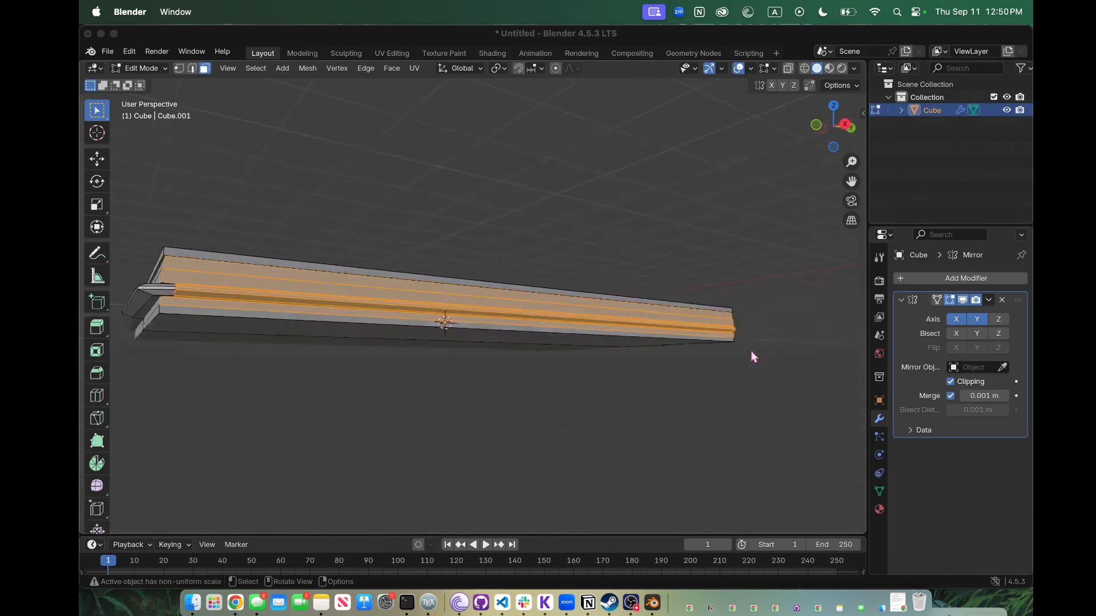
scroll(445, 343, up, 5)
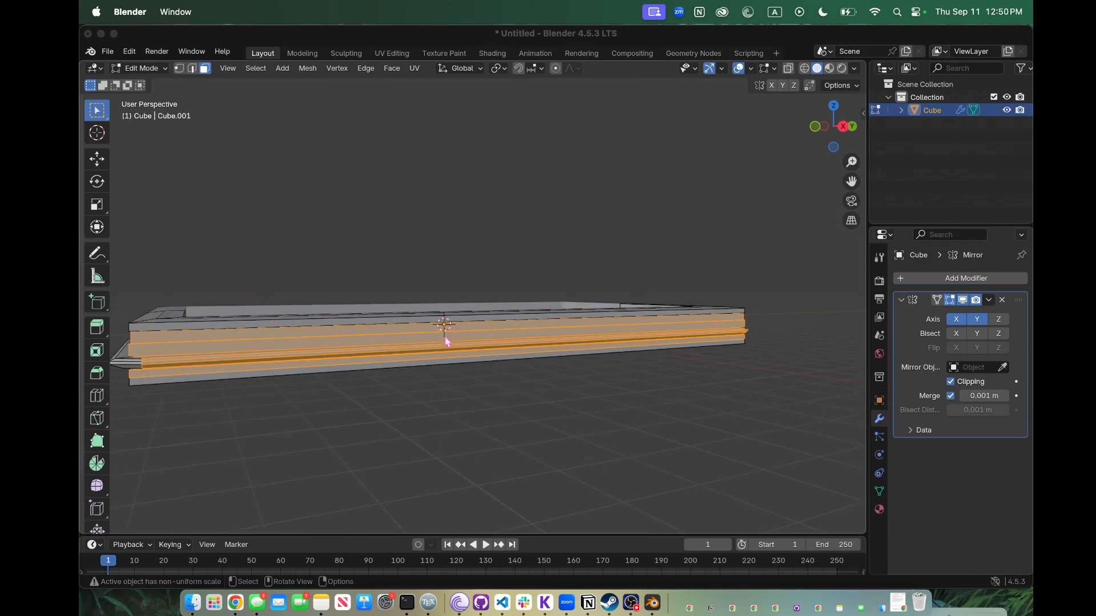
key(2)
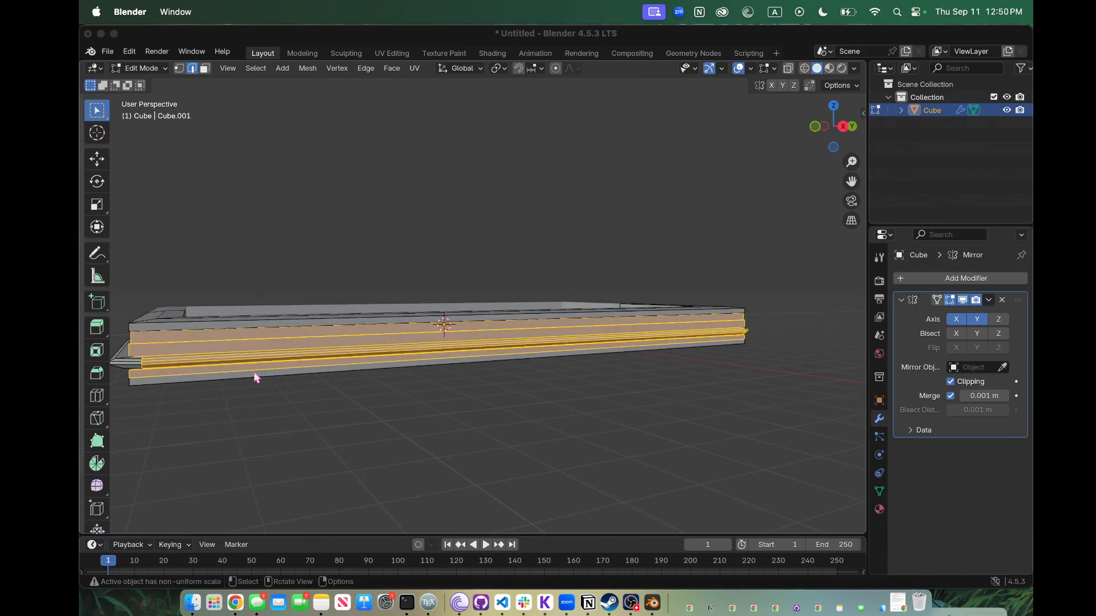
scroll(128, 350, left, 5)
key(3)
scroll(181, 367, down, 5)
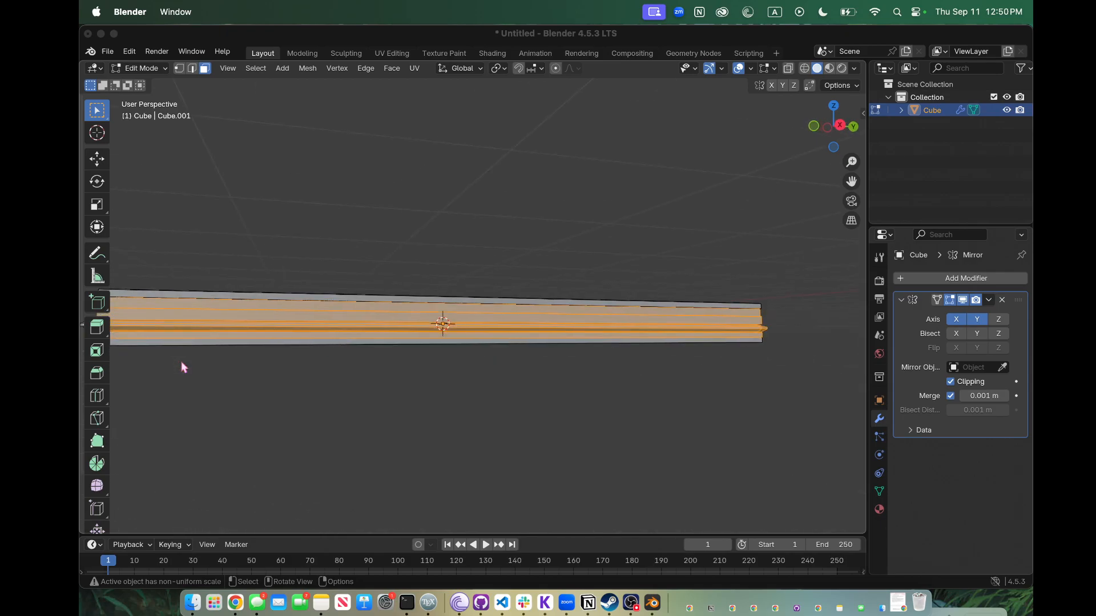
Step: Box-select the outer faces around the groove and ledge at the other end of the long side and fill the selection
scroll(180, 367, left, 3)
key(b)
drag(156, 326, 192, 351)
key(f)
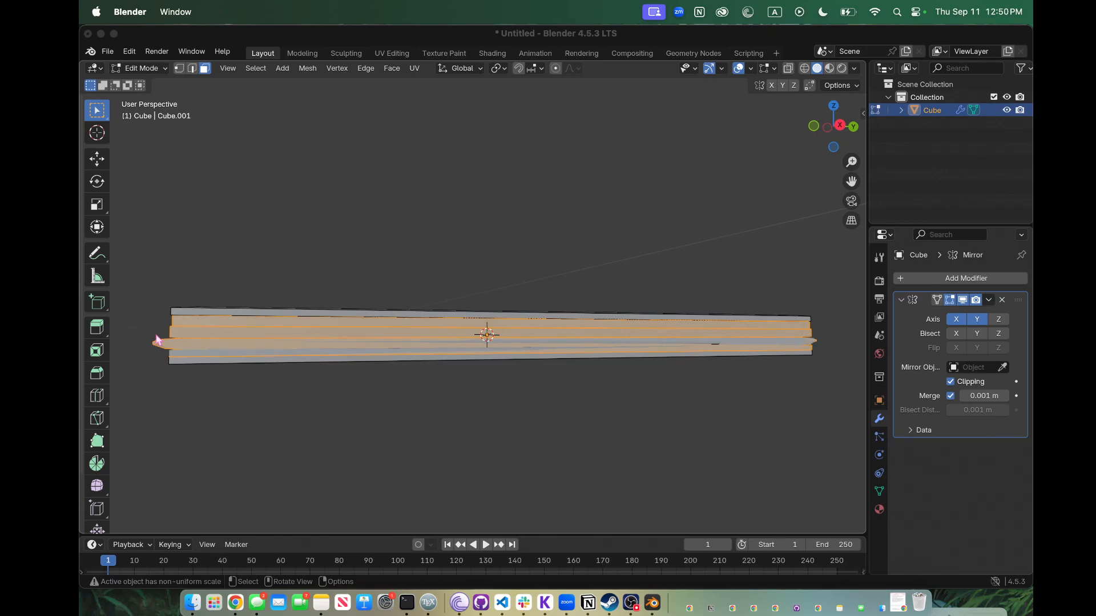
Step: Turn on smooth proportional editing, try moving the selected outer wall faces about 0.48 m, and undo the move and the fill
key(o)
key(g)
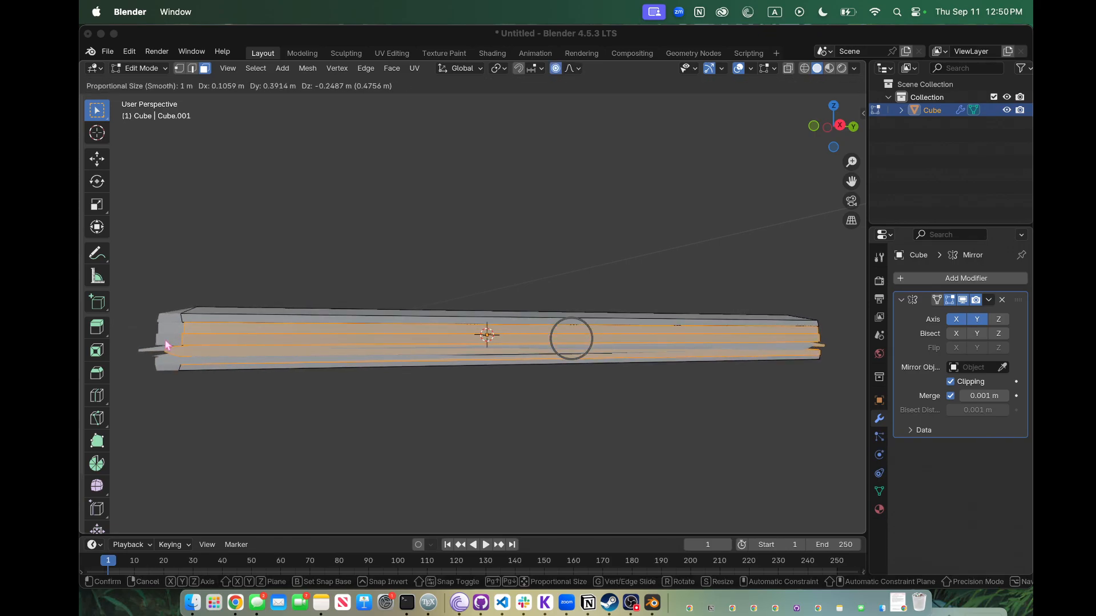
click(166, 341)
scroll(166, 341, left, 5)
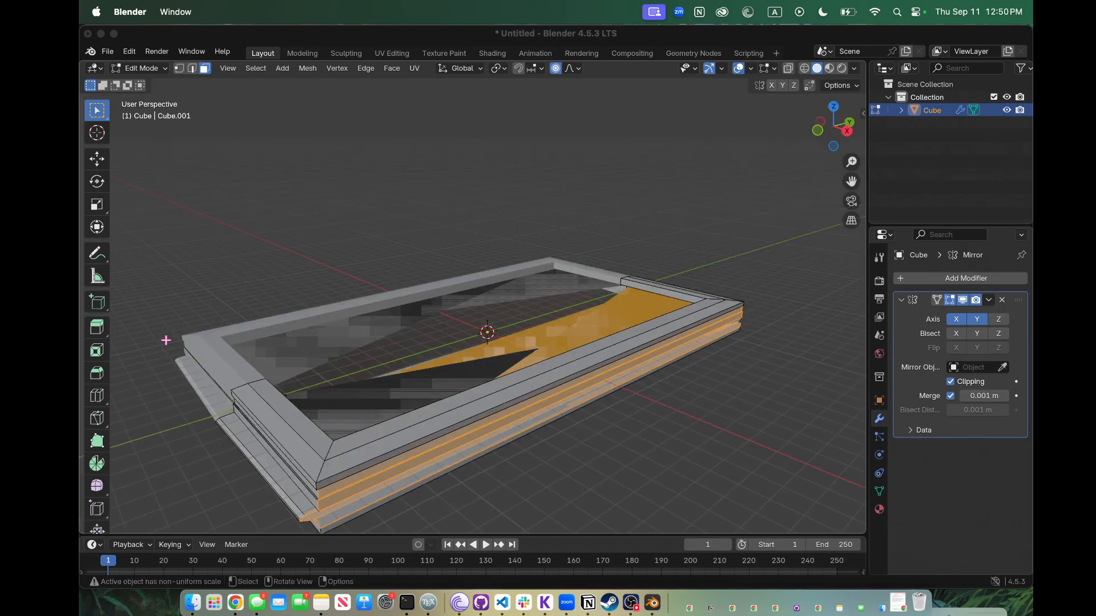
key(ctrl+z)
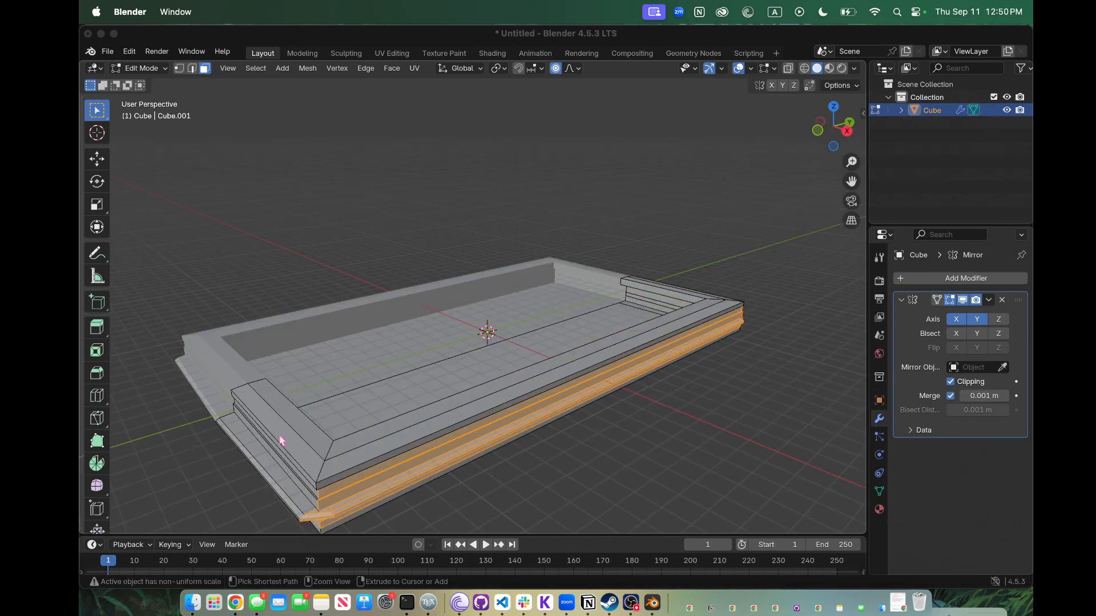
scroll(456, 502, up, 5)
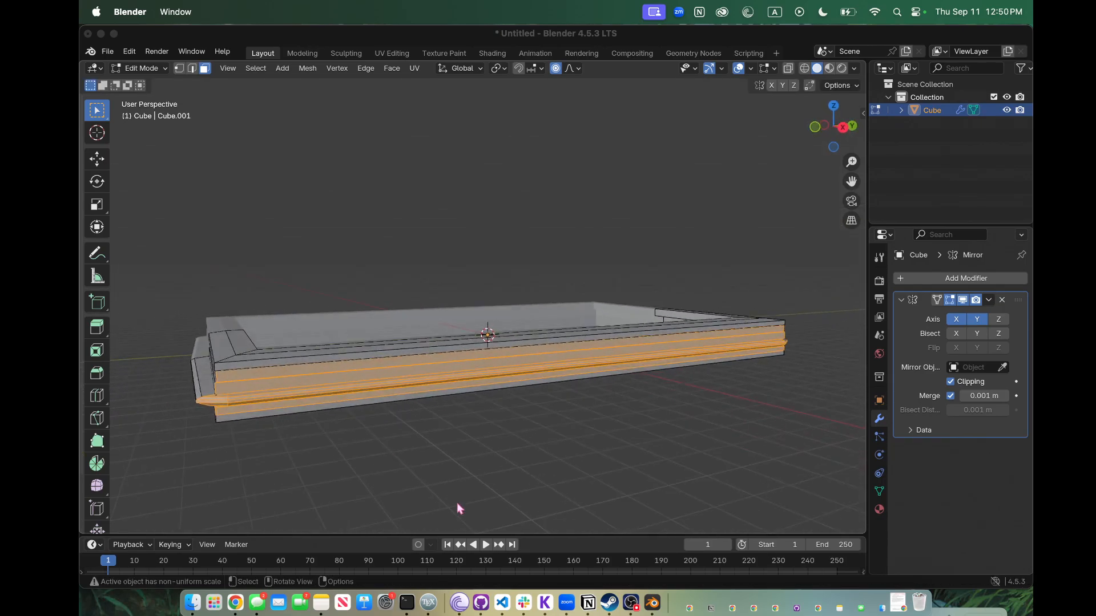
Step: Clear the face selection and, in edge select mode, box-select the groove and ledge edges at the near end corner
click(457, 504)
key(2)
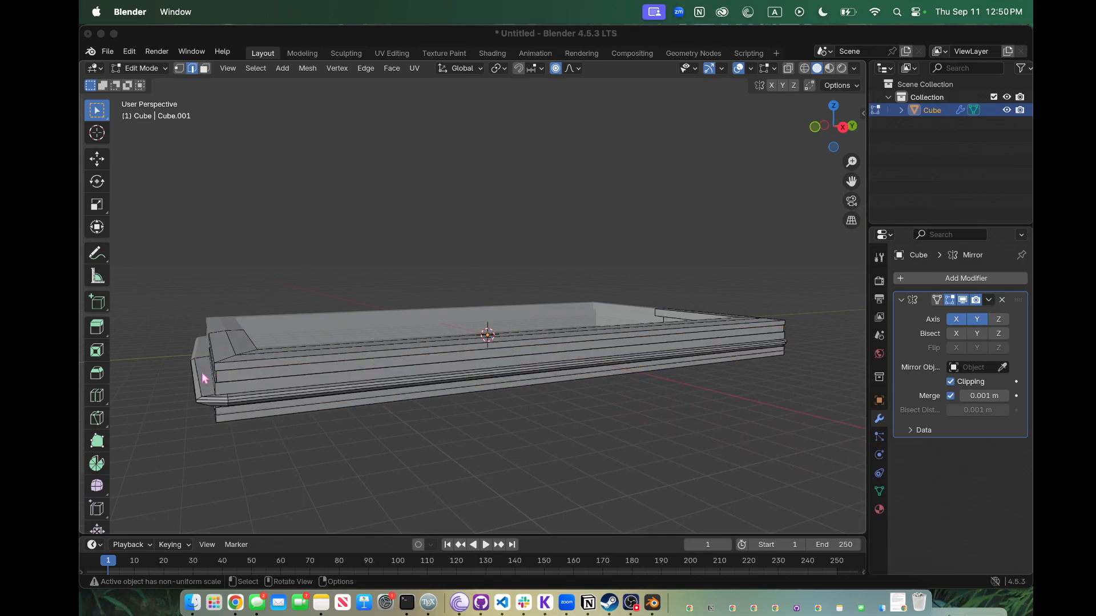
scroll(179, 354, up, 6)
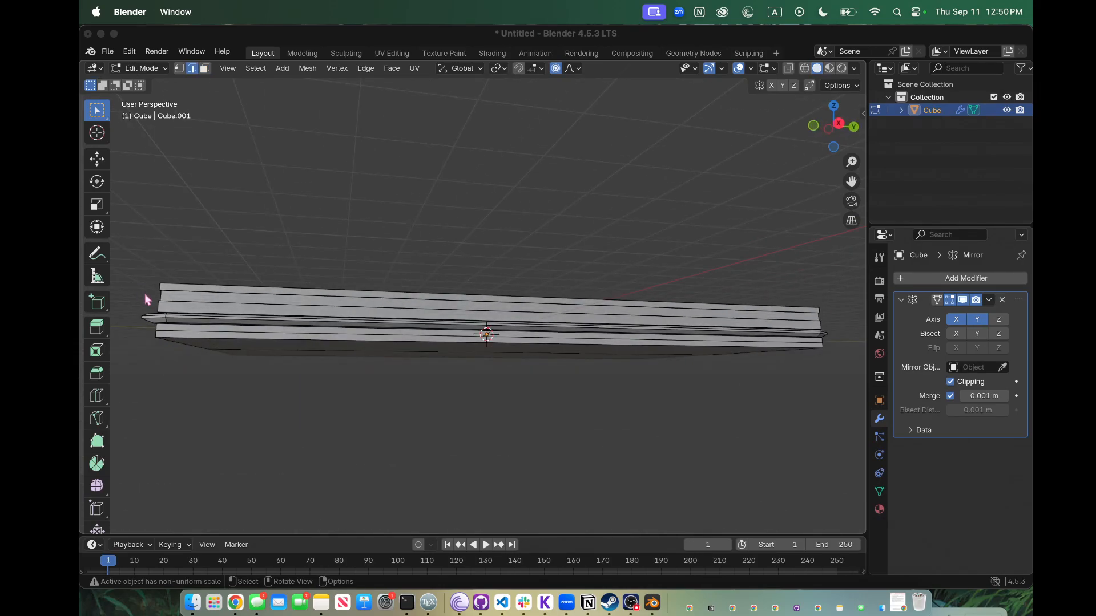
drag(137, 292, 161, 326)
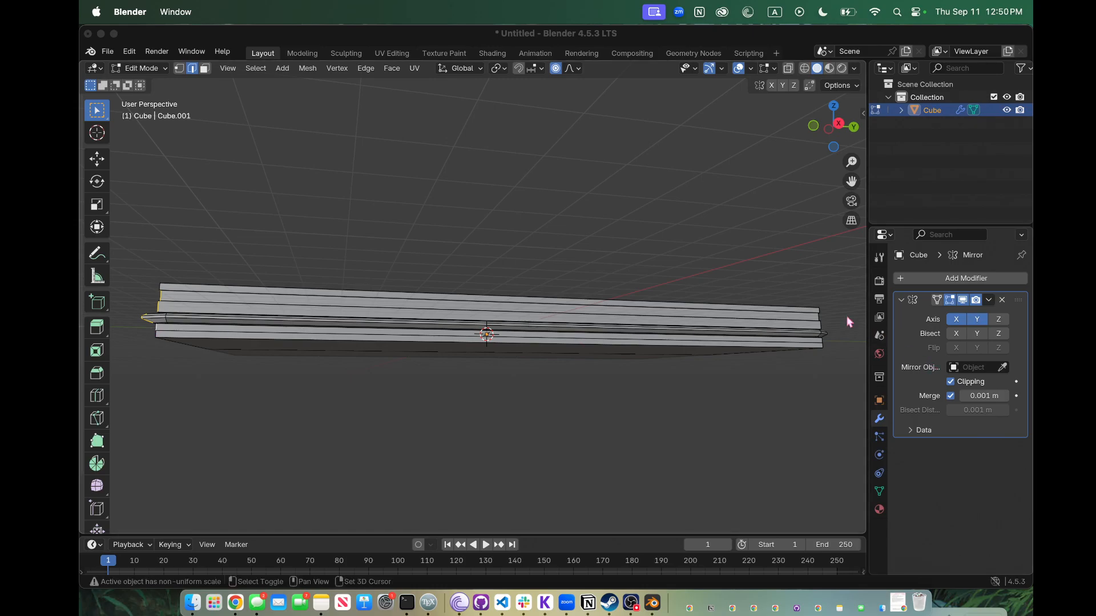
Step: Add the matching corner edges at the far end of the long side to the selection, leaving out the long ledge edges
shift+click(822, 325)
middle_drag(833, 339, 839, 331)
drag(833, 337, 833, 338)
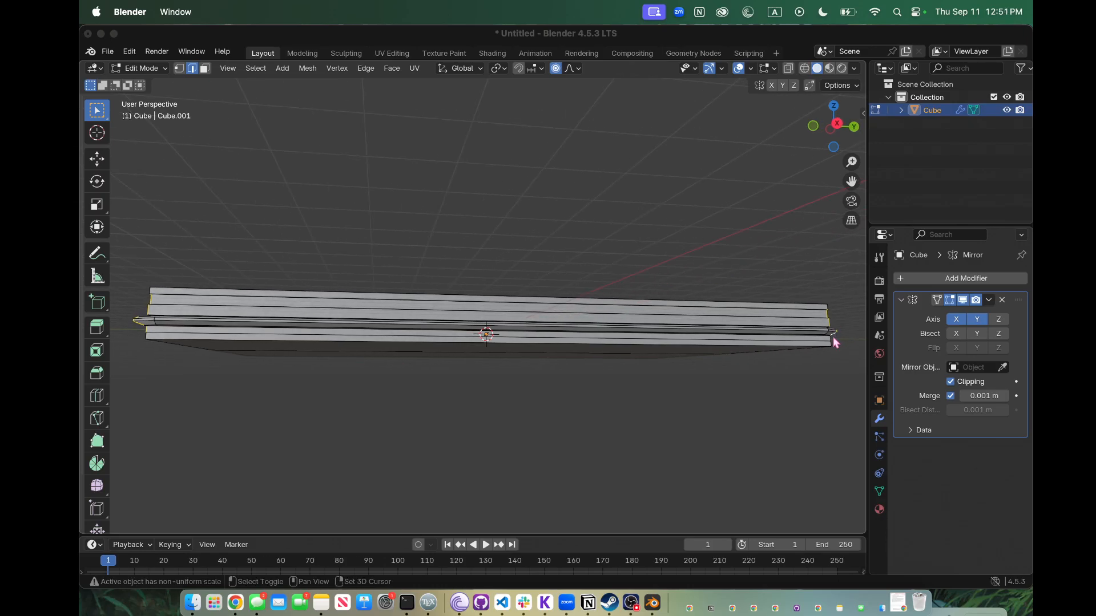
alt+click(833, 330)
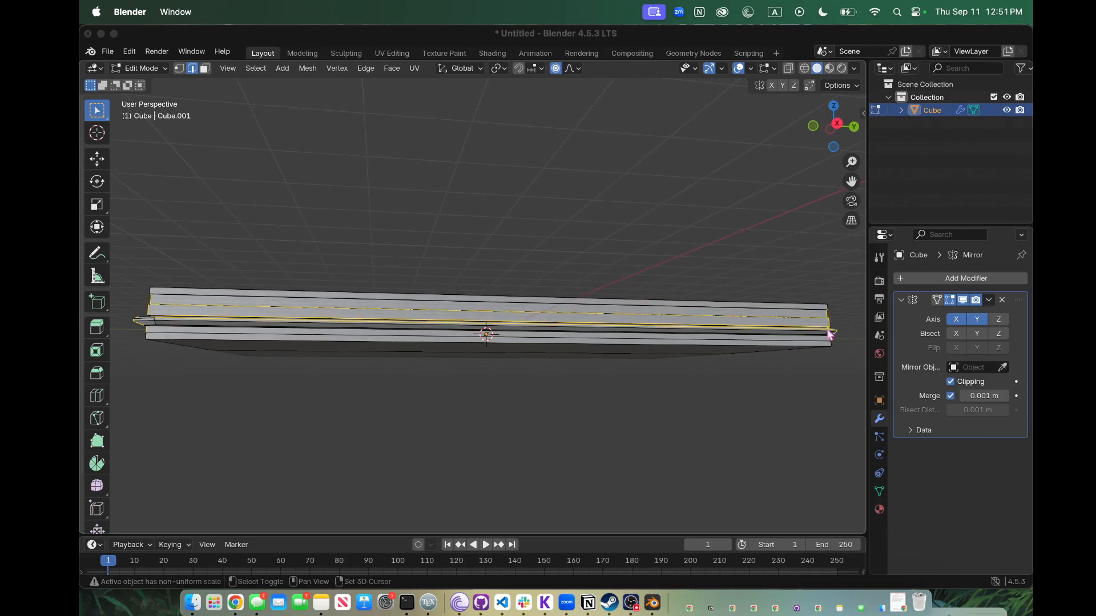
shift+click(816, 319)
shift+click(815, 327)
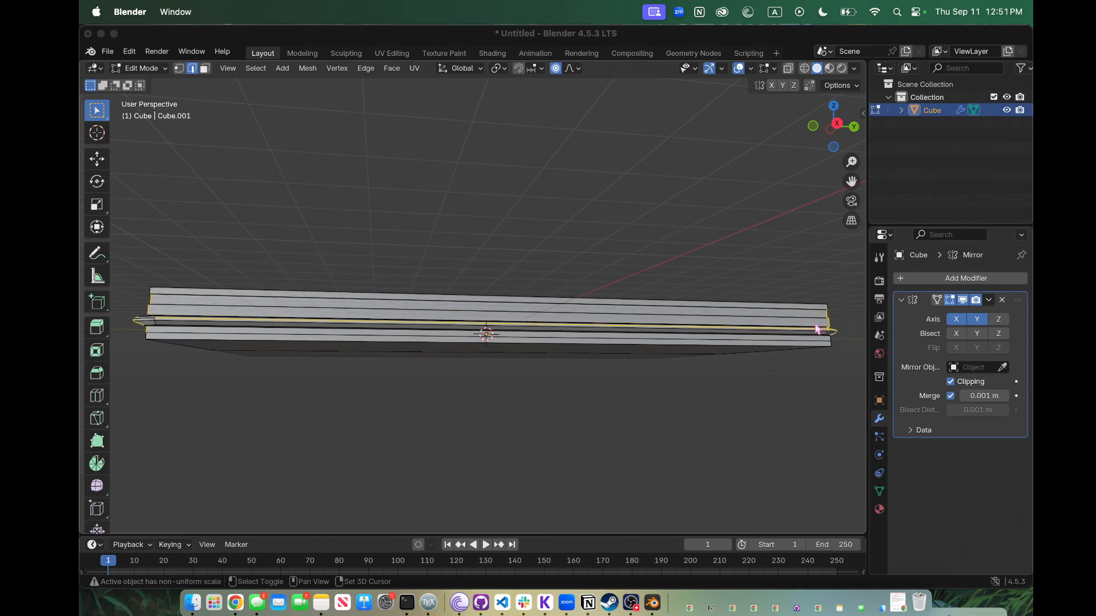
shift+click(816, 327)
shift+click(815, 328)
shift+click(815, 328)
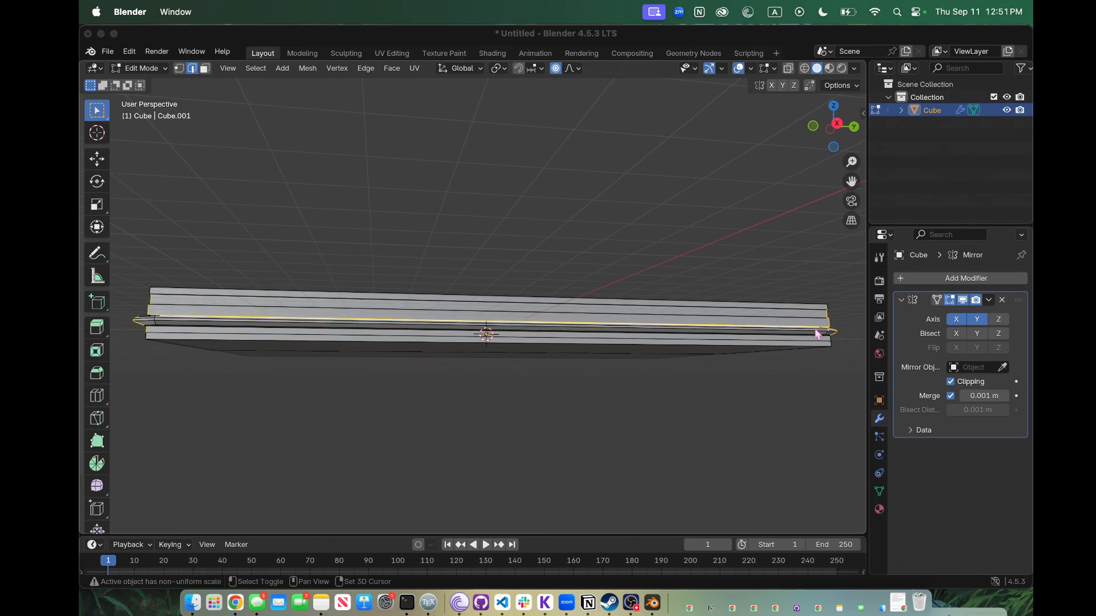
shift+click(815, 330)
shift+click(816, 330)
shift+click(816, 330)
shift+click(816, 330)
shift+click(816, 330)
shift+click(817, 329)
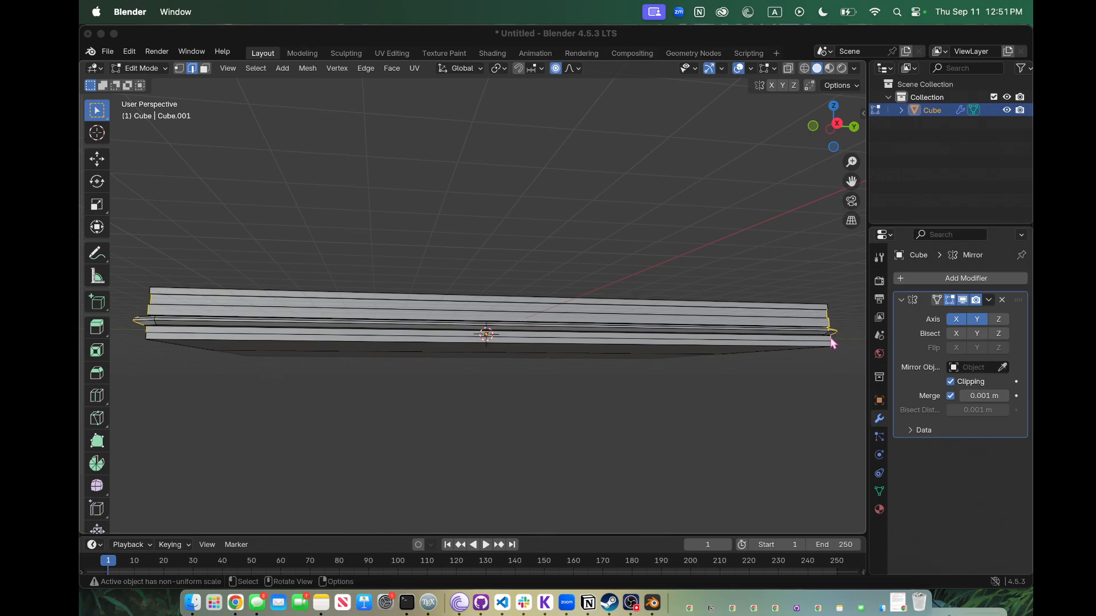
Step: Try moving both ends' corner edges with proportional editing, and undo back to the near end's edge selection
key(g)
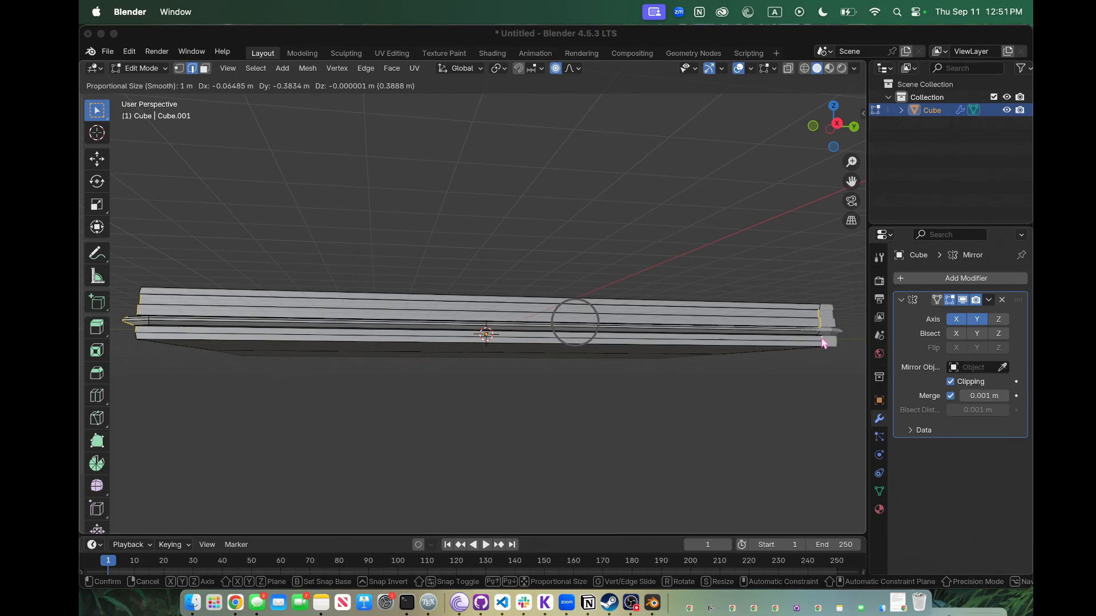
click(824, 343)
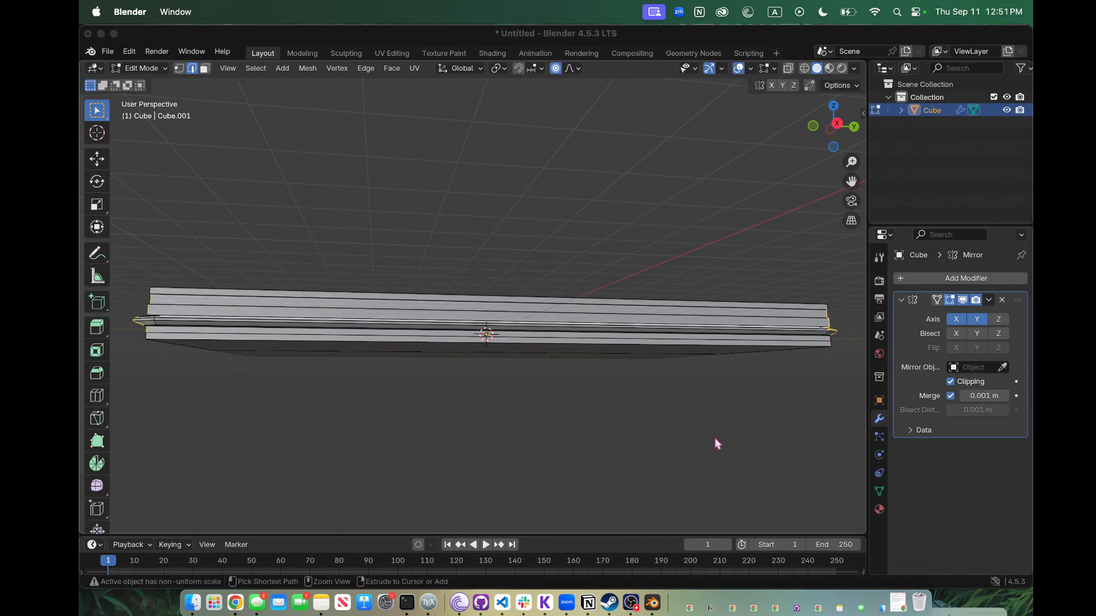
key(ctrl+z)
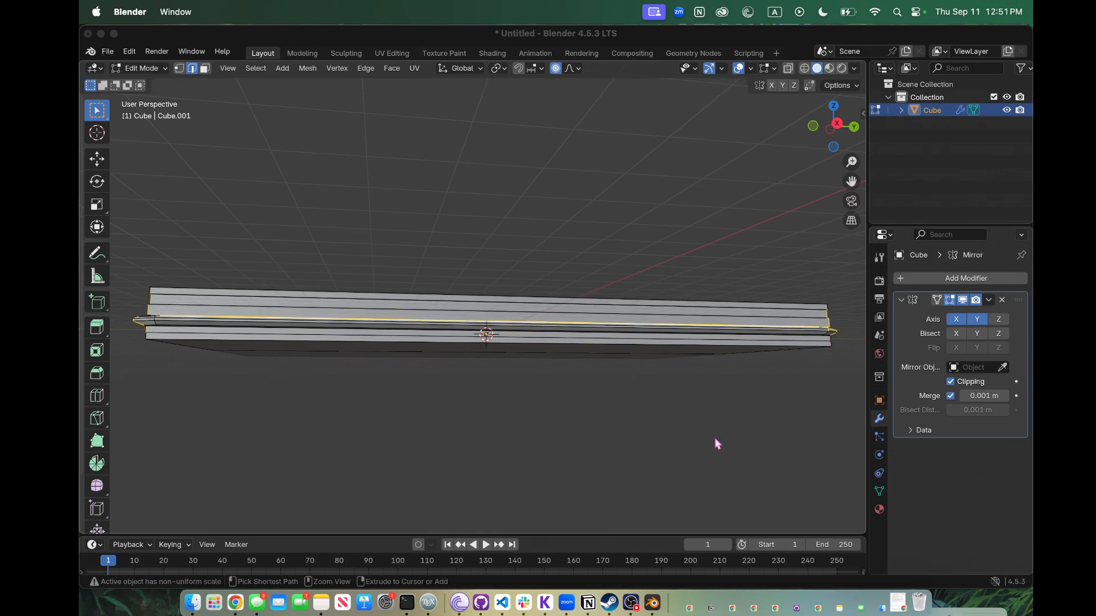
key(ctrl+z)
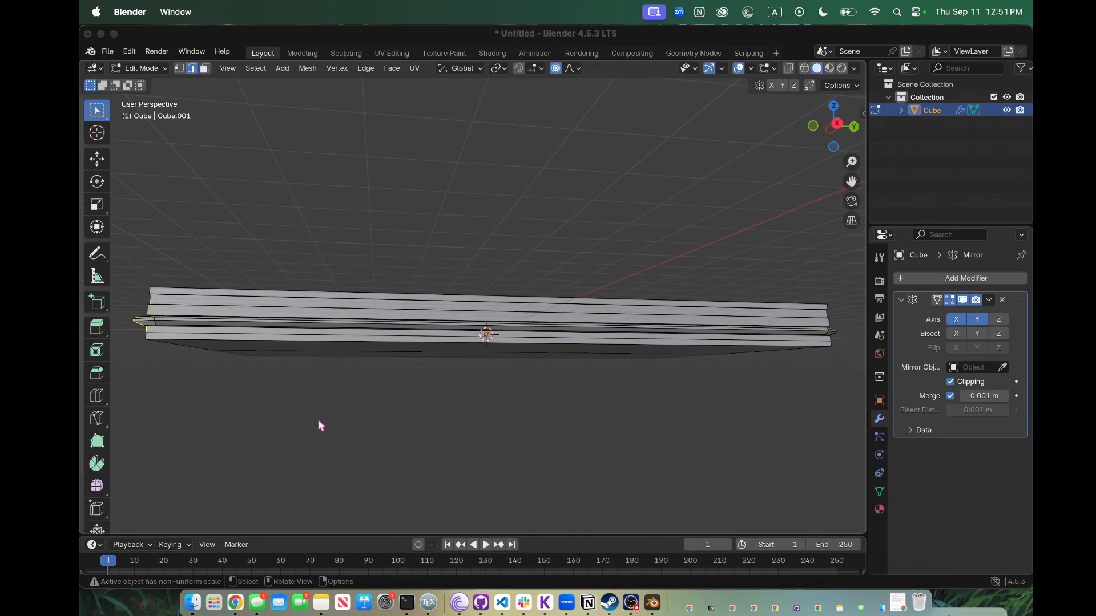
Step: Move the near corner's groove and ledge edges freely with smooth proportional editing of 1 m size, and select the outer bottom edge
key(g)
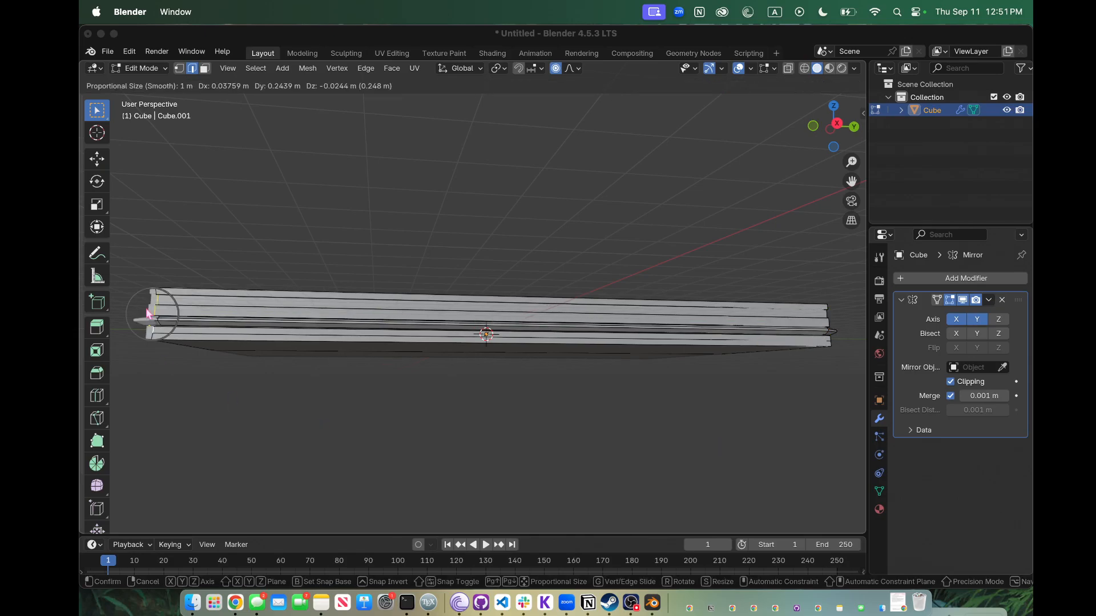
click(175, 362)
middle_drag(180, 364, 285, 401)
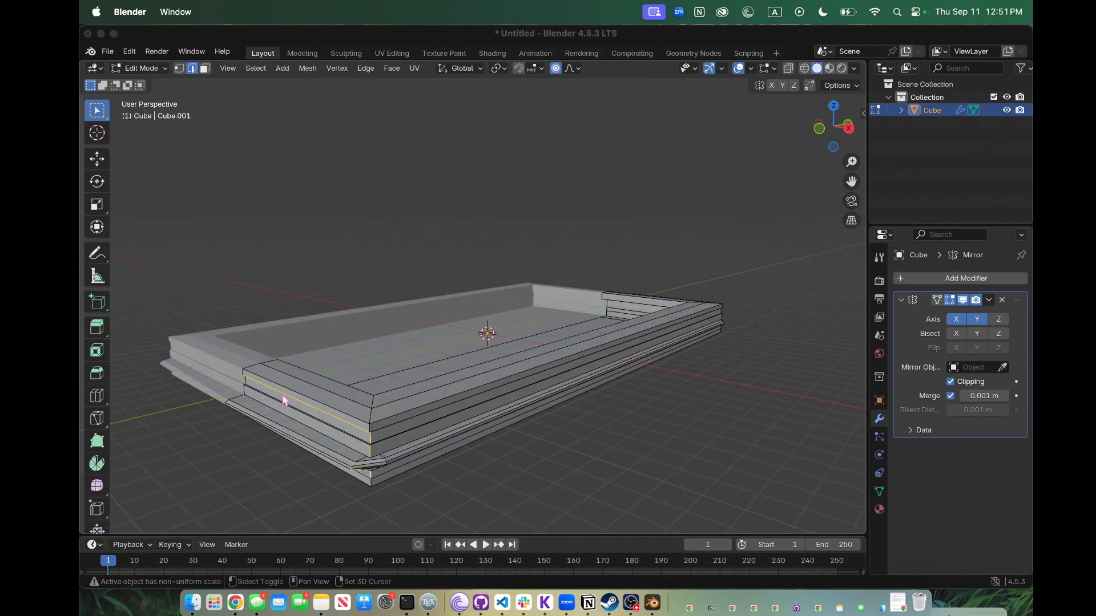
key(g)
click(324, 482)
click(366, 486)
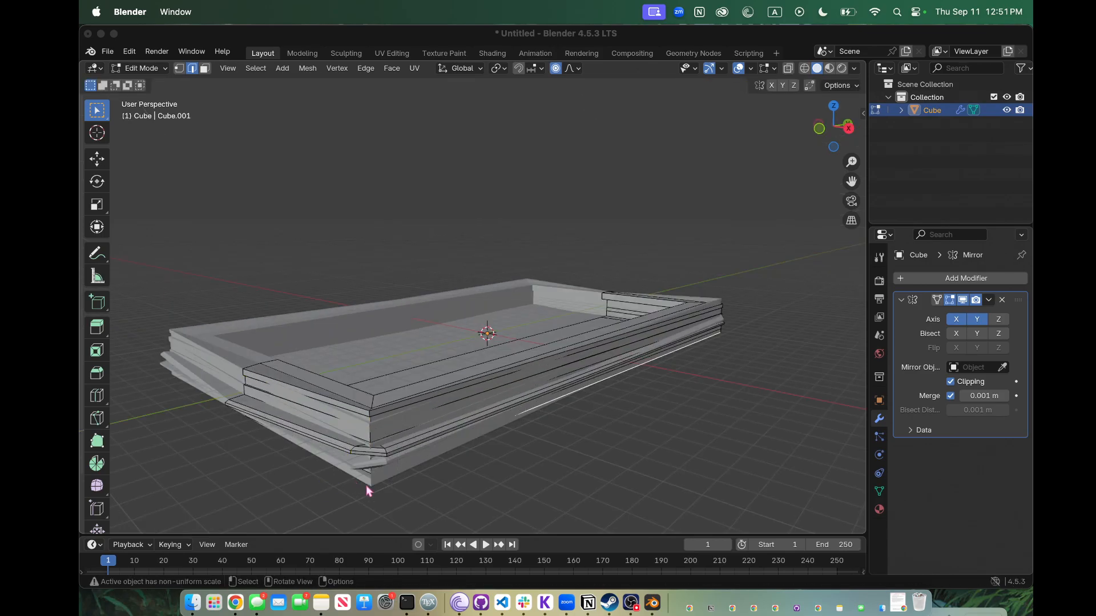
Step: Examine the reshaped walls, groove and ledge from above, the short end and the side
scroll(366, 487, down, 10)
scroll(366, 486, up, 8)
scroll(366, 486, up, 5)
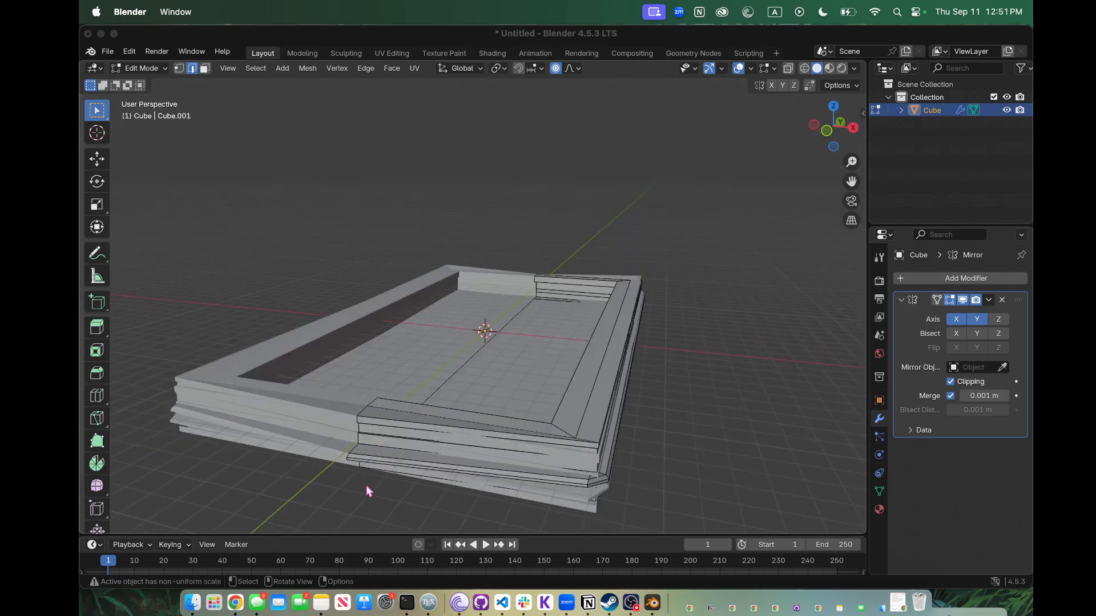
scroll(366, 487, down, 6)
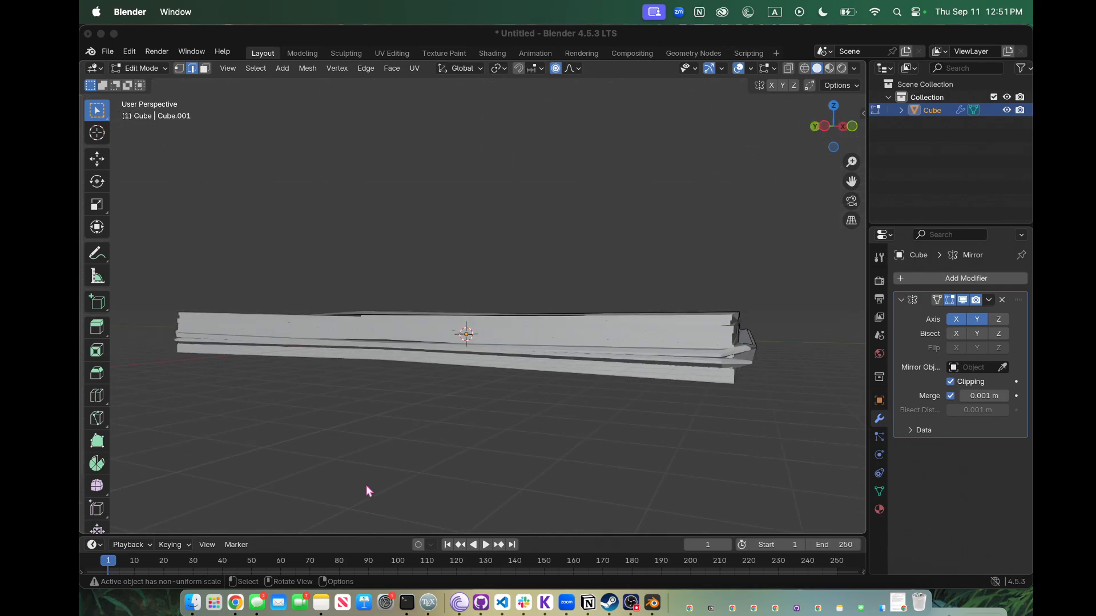
Step: Undo the last moves of the near corner's groove and ledge edges
scroll(365, 486, right, 4)
scroll(434, 448, right, 8)
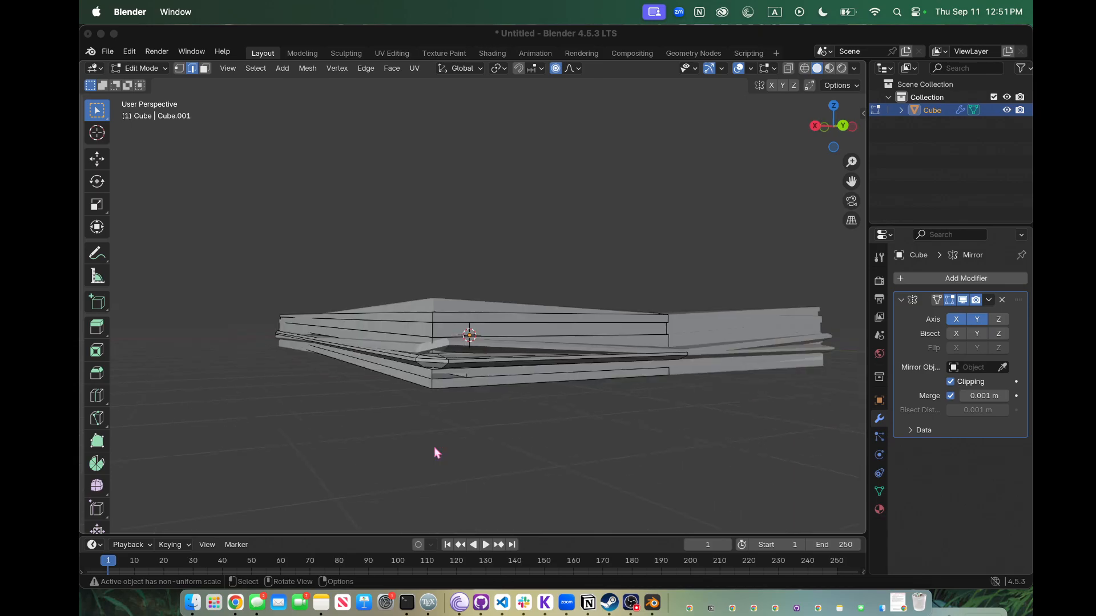
scroll(434, 450, right, 8)
key(super+z)
key(super+z)
key(super+z)
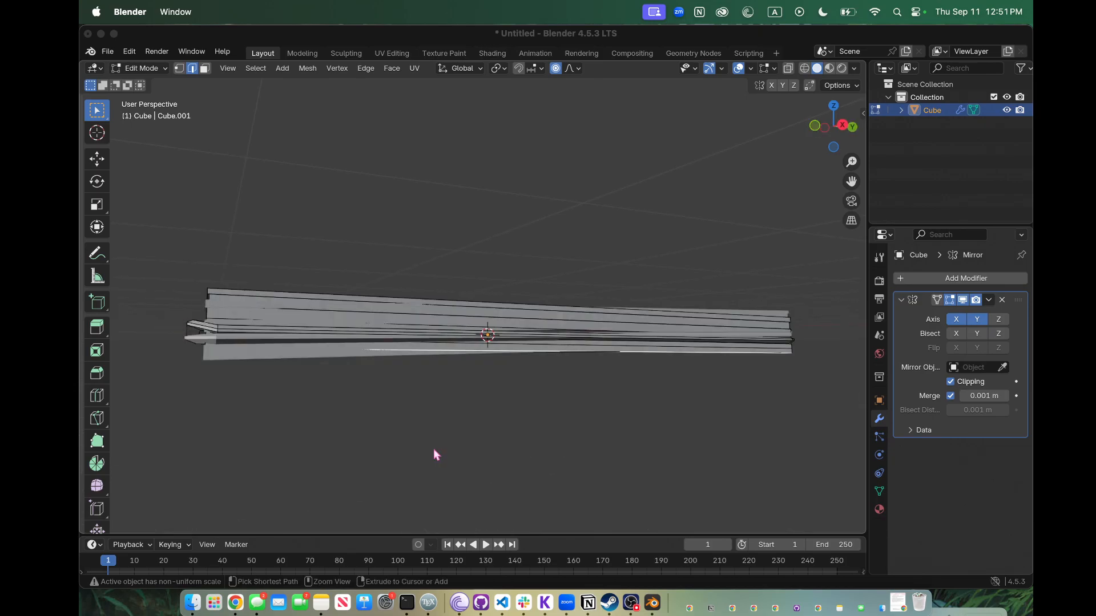
scroll(433, 450, up, 6)
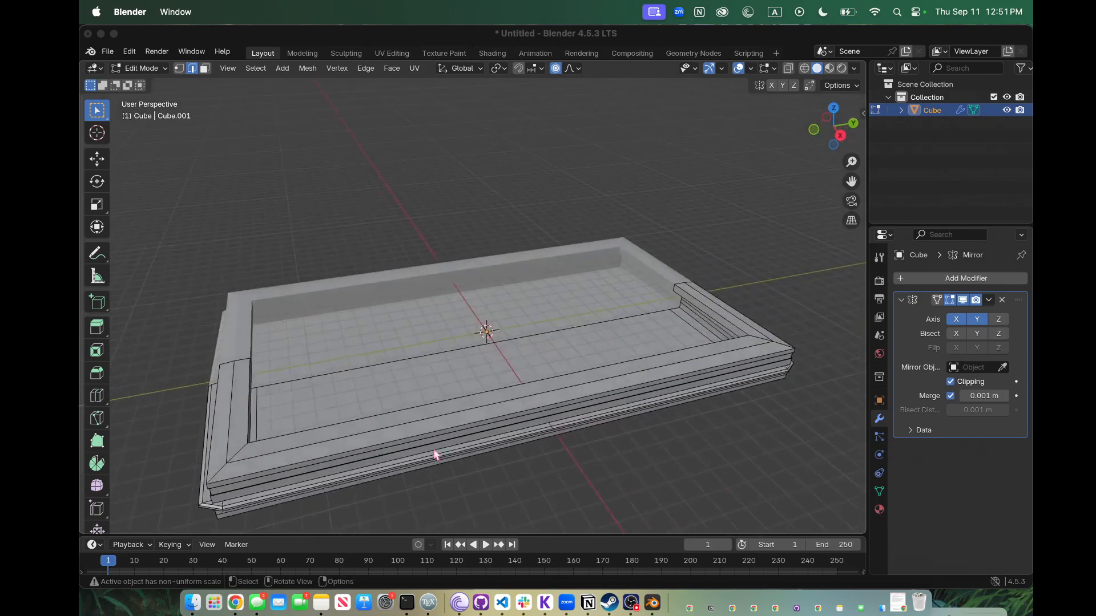
scroll(436, 455, left, 6)
scroll(436, 454, right, 6)
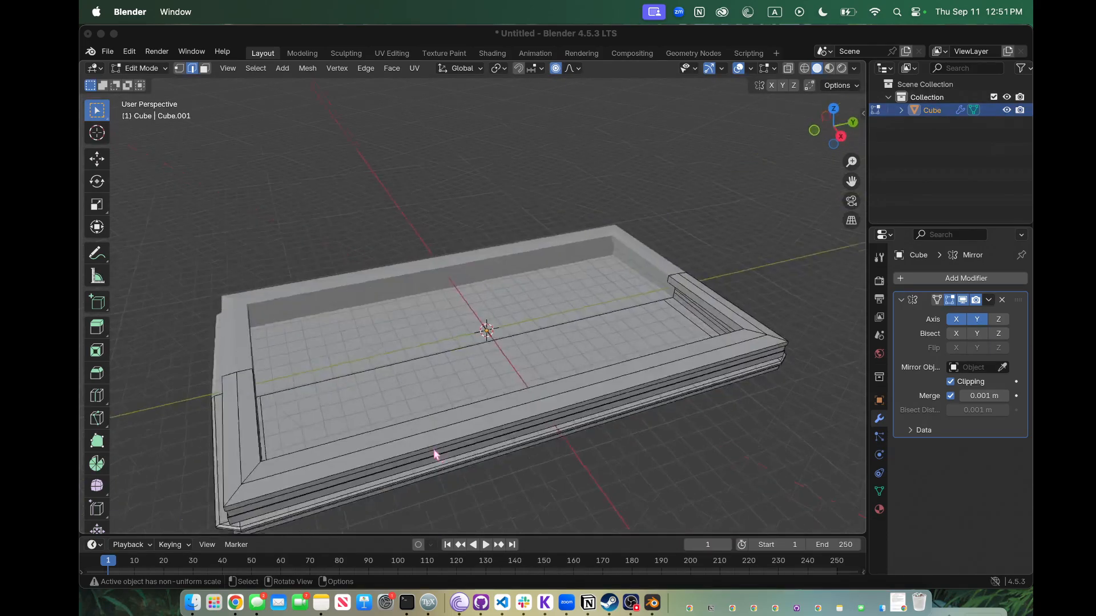
Step: Knife-cut a wavy, scalloped line into the top rim around the near corner, from the long side onto the short side
scroll(435, 455, left, 5)
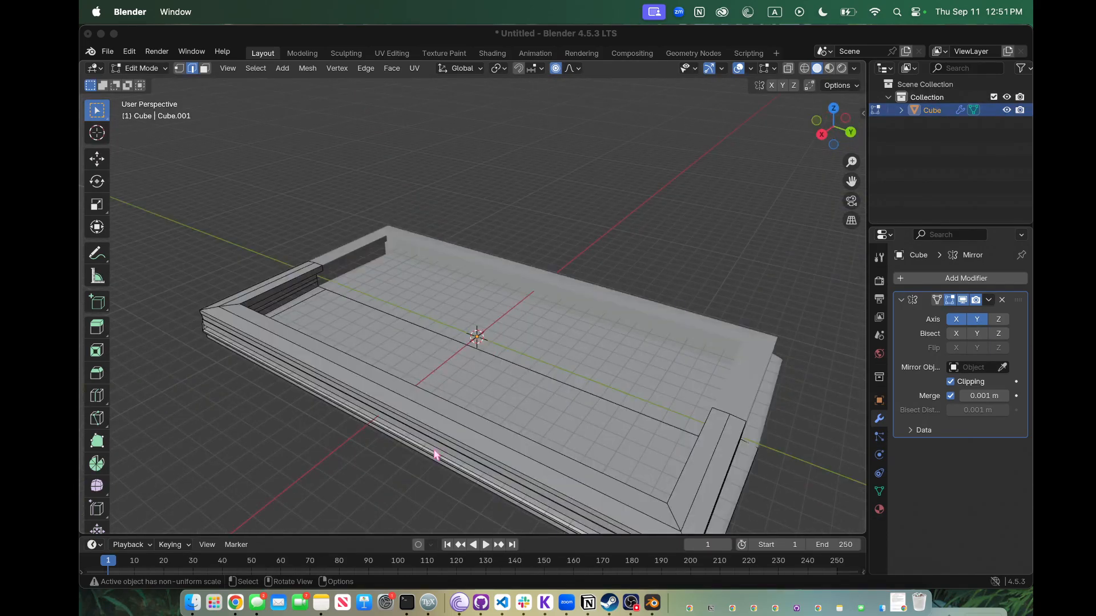
scroll(435, 455, left, 3)
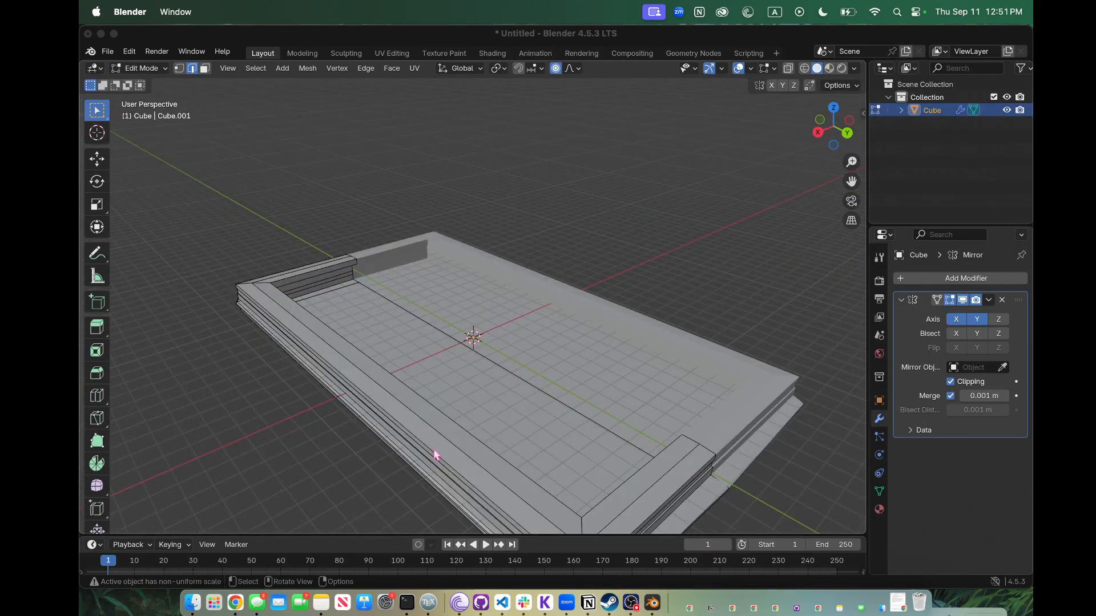
scroll(435, 455, left, 3)
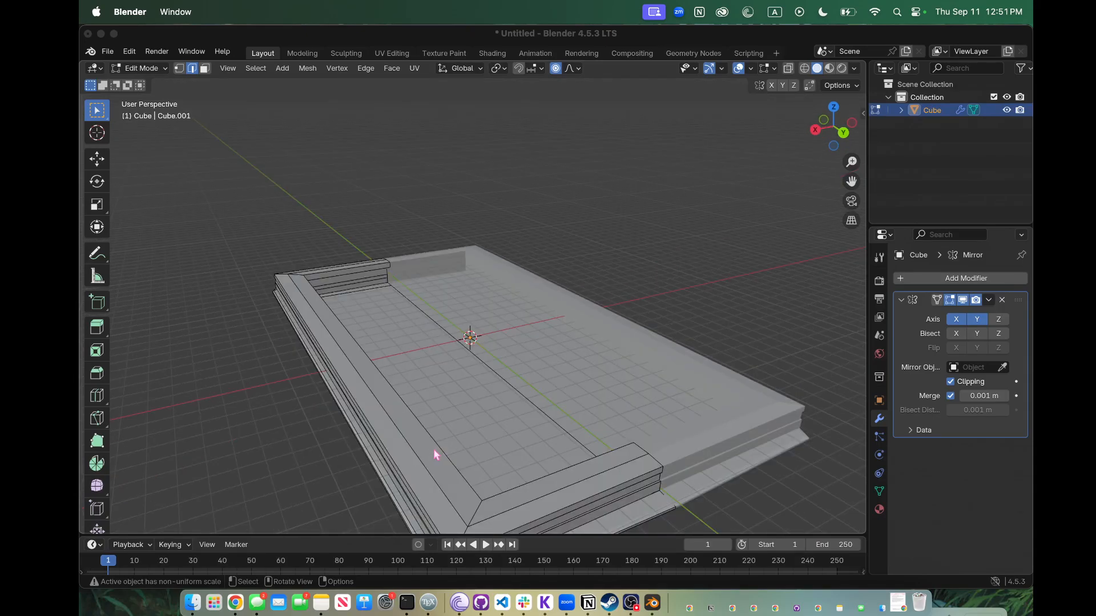
key(k)
click(383, 409)
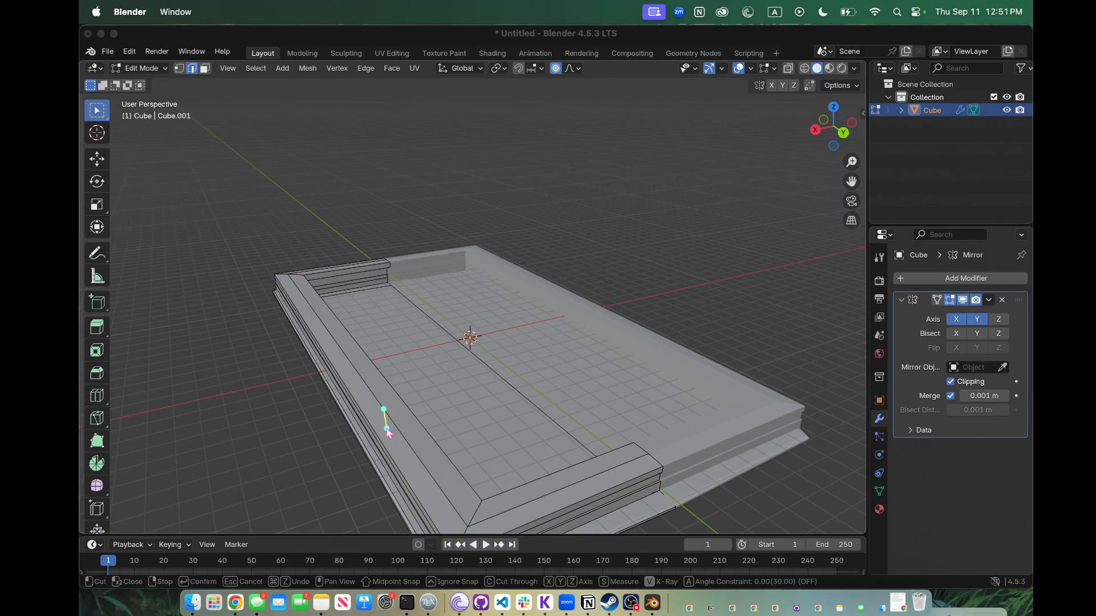
click(386, 429)
click(387, 438)
click(396, 453)
click(408, 460)
click(422, 462)
click(422, 485)
click(428, 503)
click(441, 515)
click(455, 521)
click(483, 533)
click(510, 530)
click(533, 512)
key(Return)
Step: Select the three scalloped faces cut into the rim's near corner and move them freely with smooth proportional editing of 1 m size
middle_drag(549, 502, 546, 491)
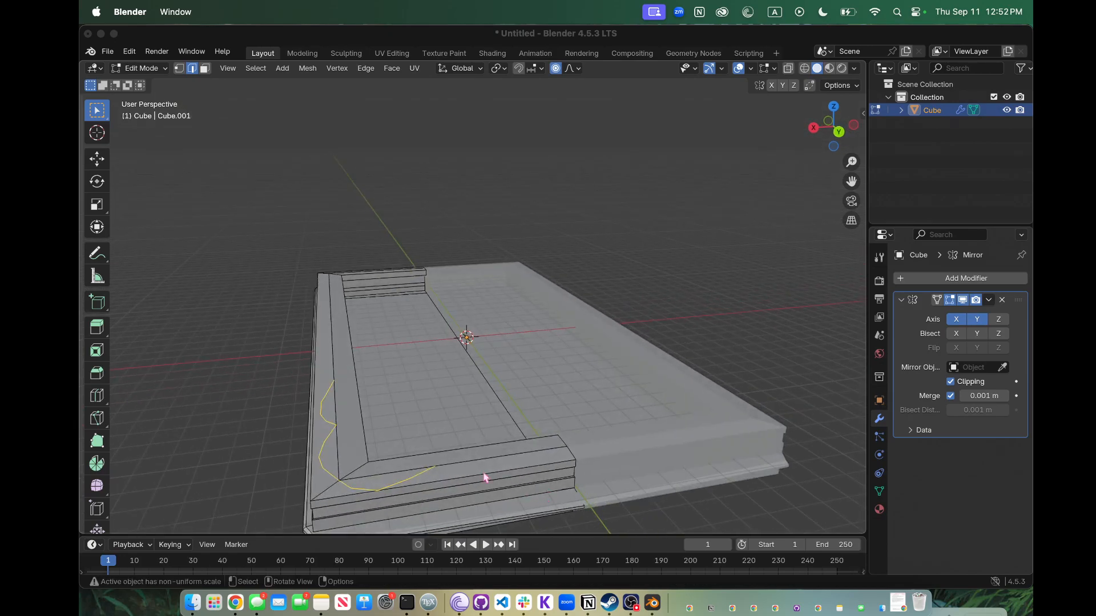
key(3)
shift+click(332, 455)
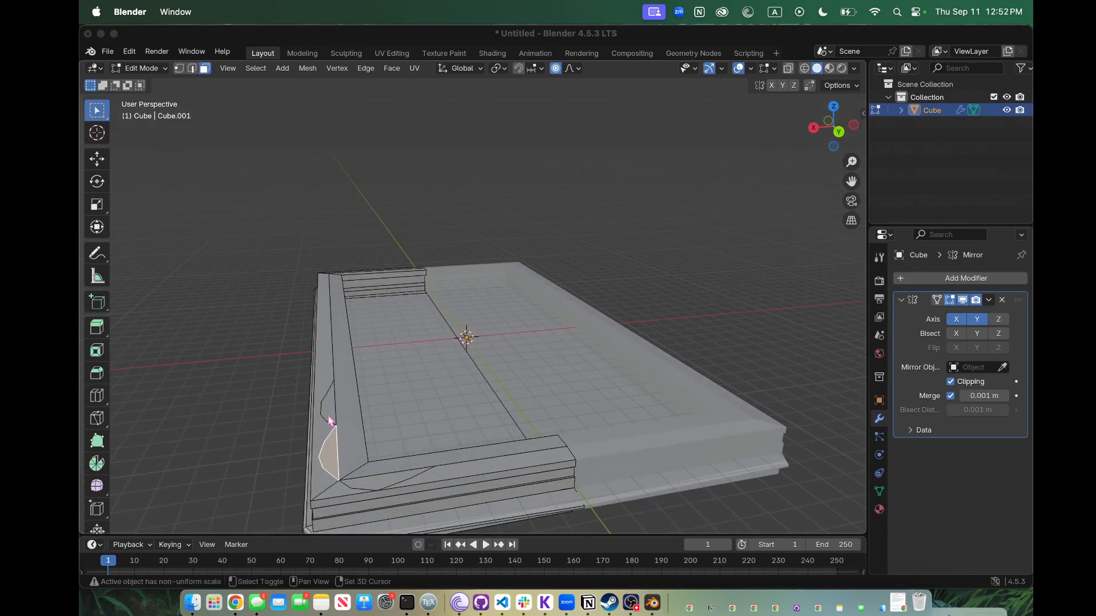
shift+click(335, 419)
shift+click(366, 484)
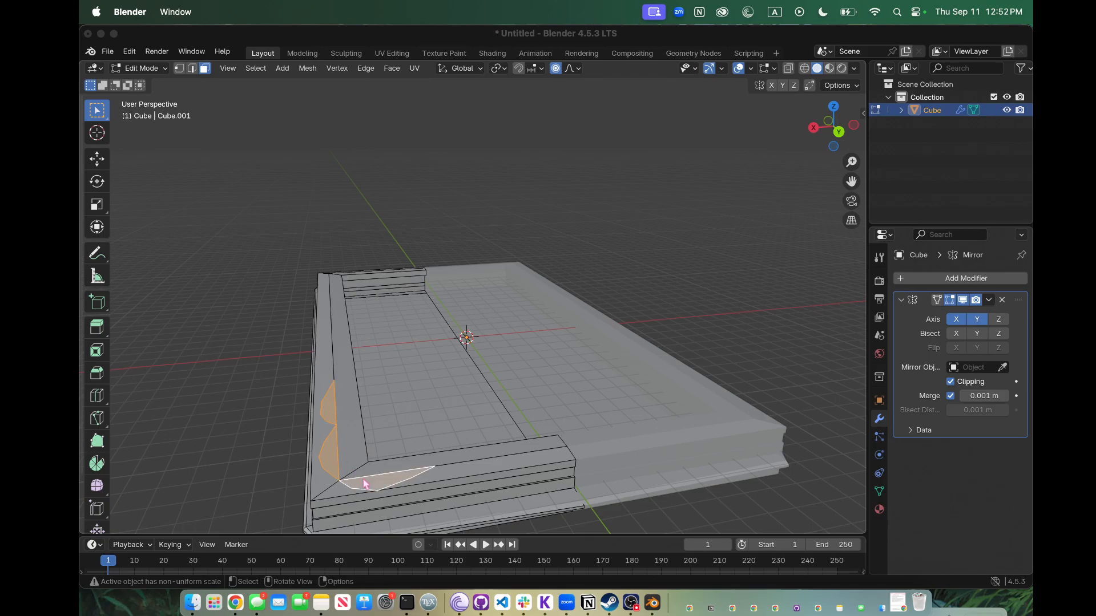
key(g)
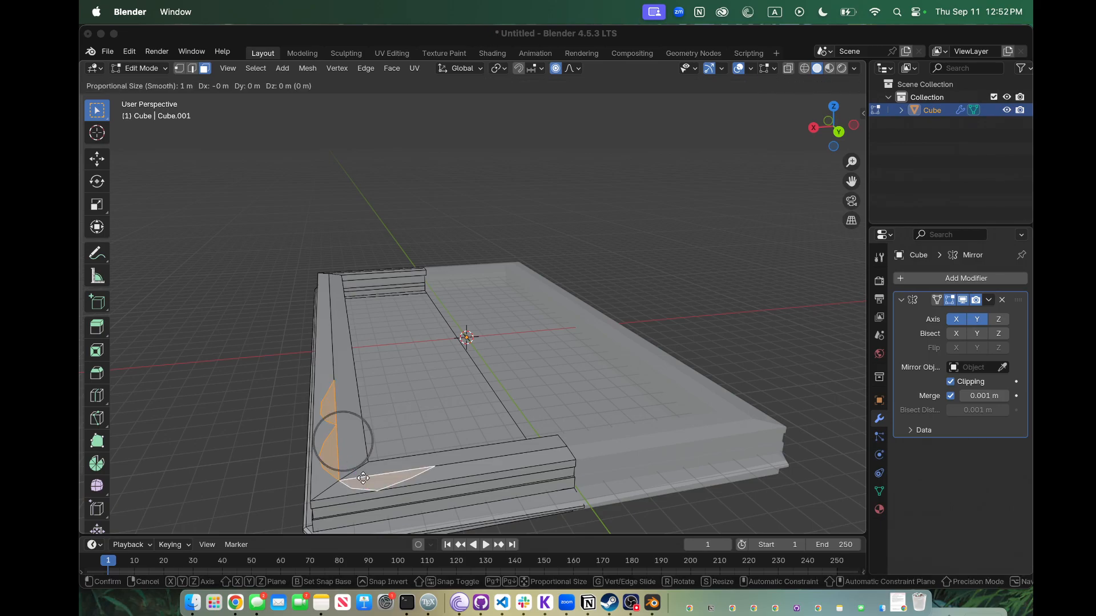
click(363, 475)
scroll(363, 475, down, 3)
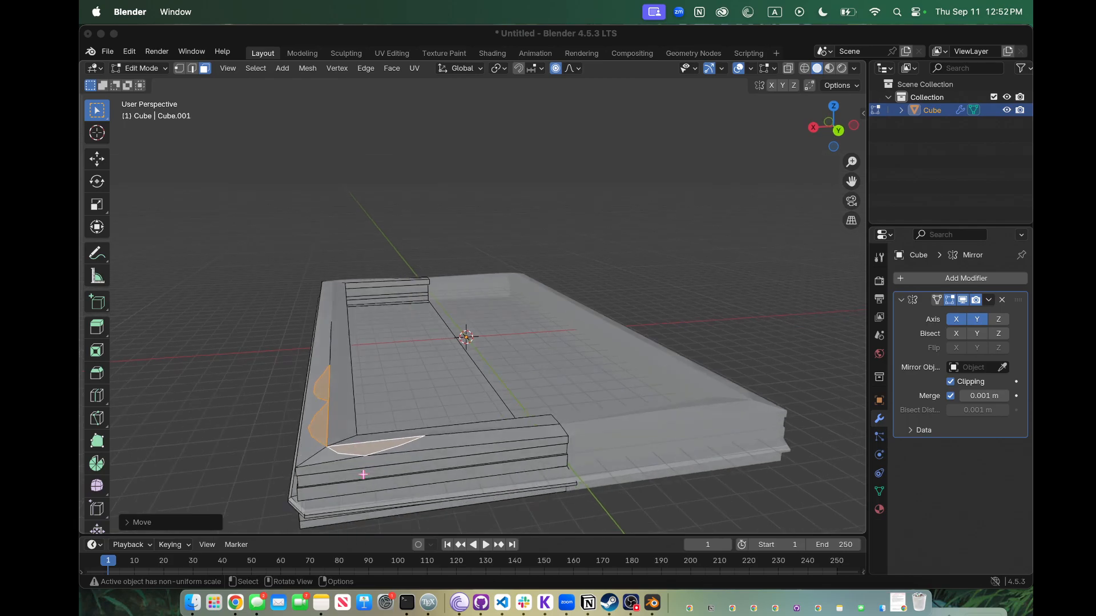
Step: Select the inner floor face and examine the reshaped rim corner from the side, the long edge and above
click(407, 412)
scroll(408, 411, down, 5)
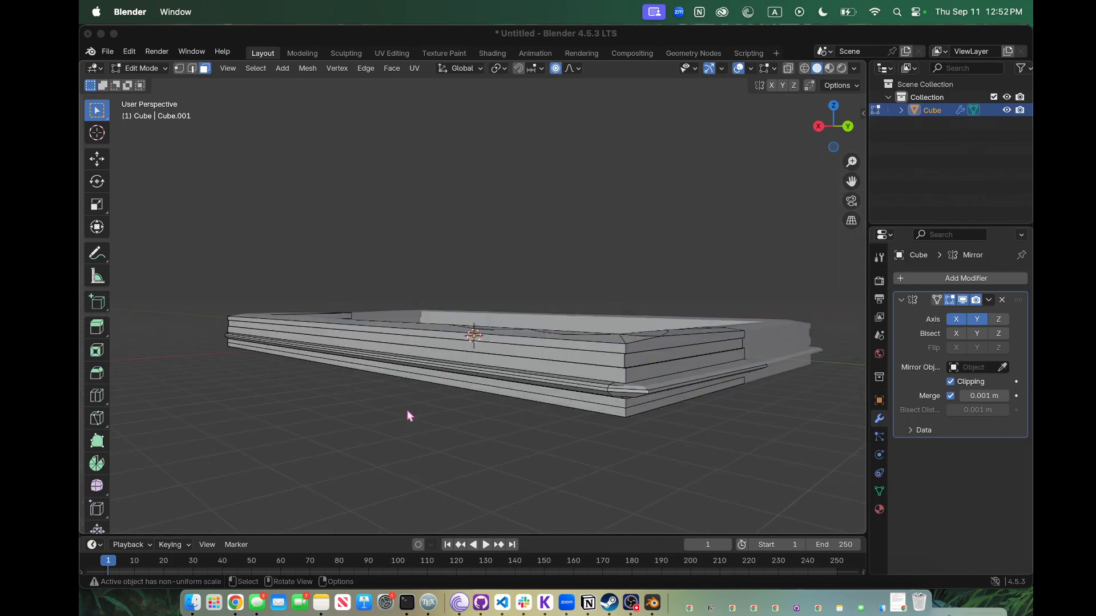
scroll(408, 416, up, 8)
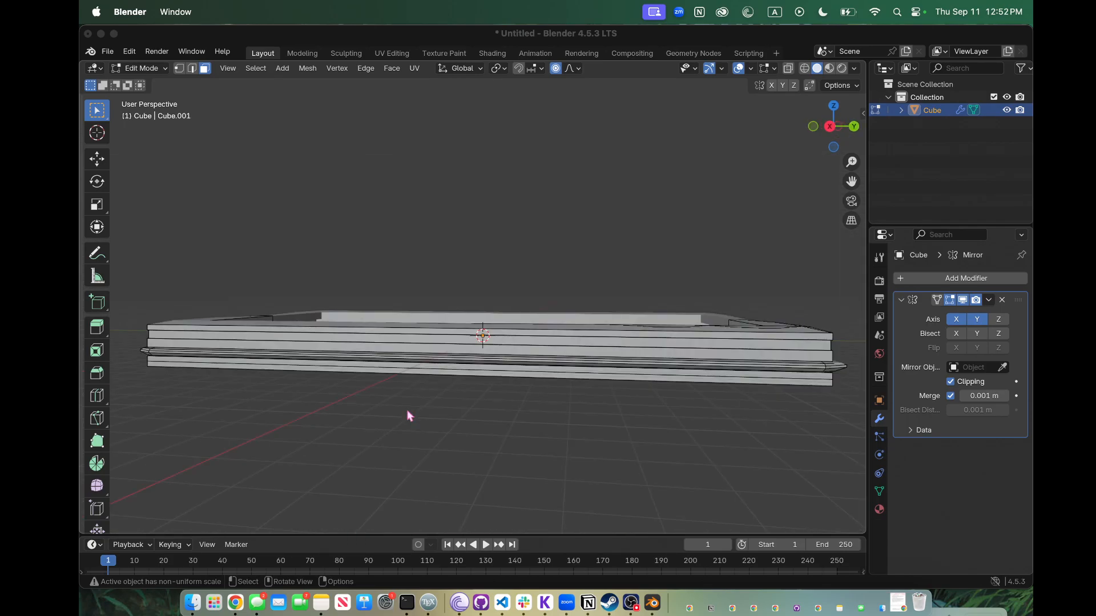
scroll(408, 416, up, 8)
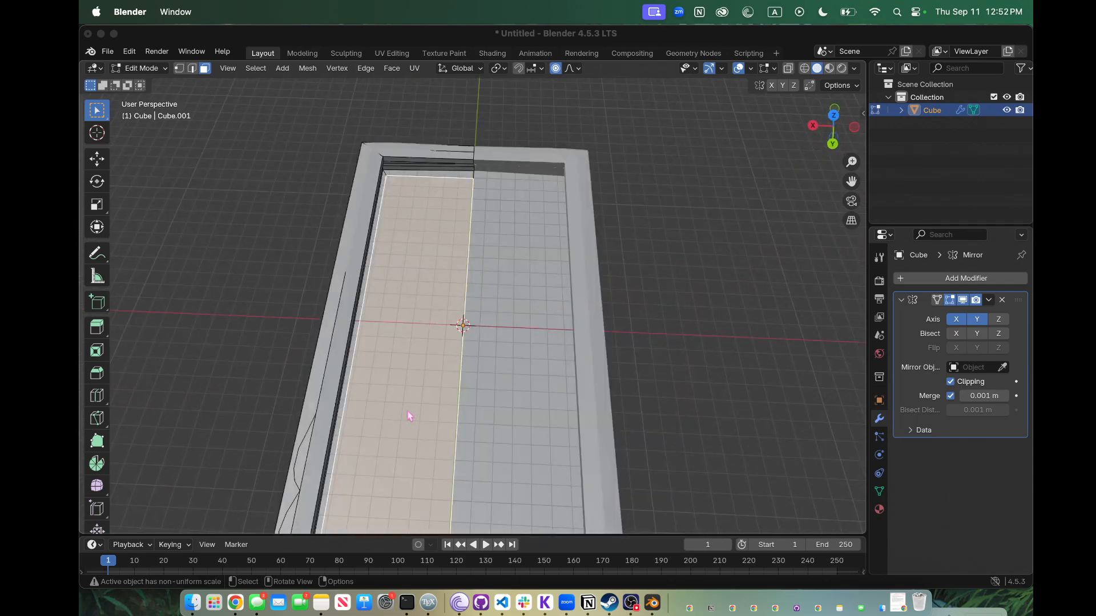
scroll(409, 415, right, 4)
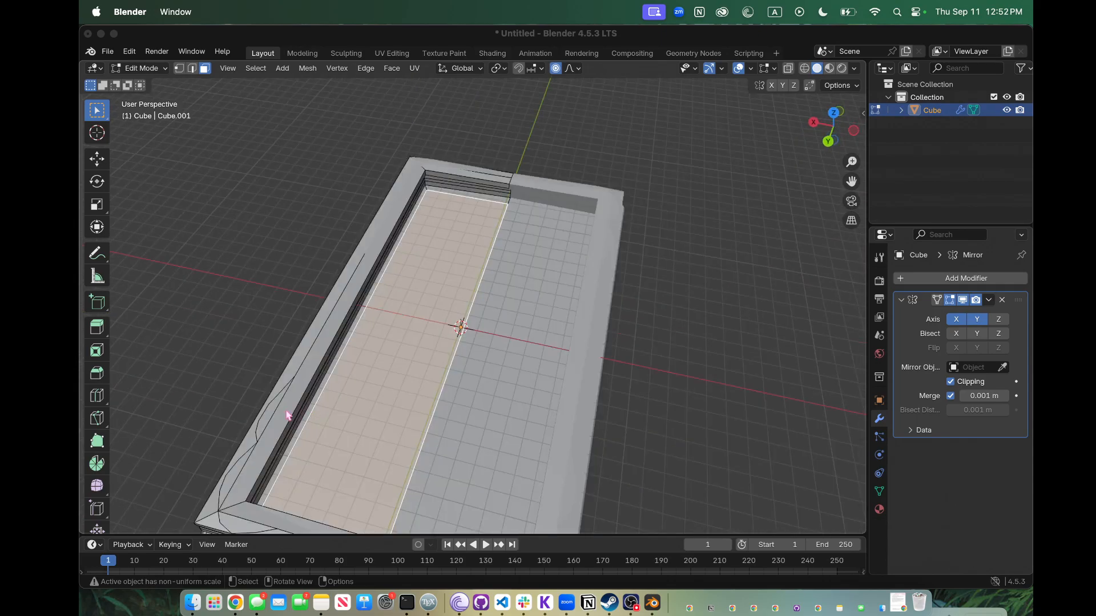
scroll(287, 415, down, 8)
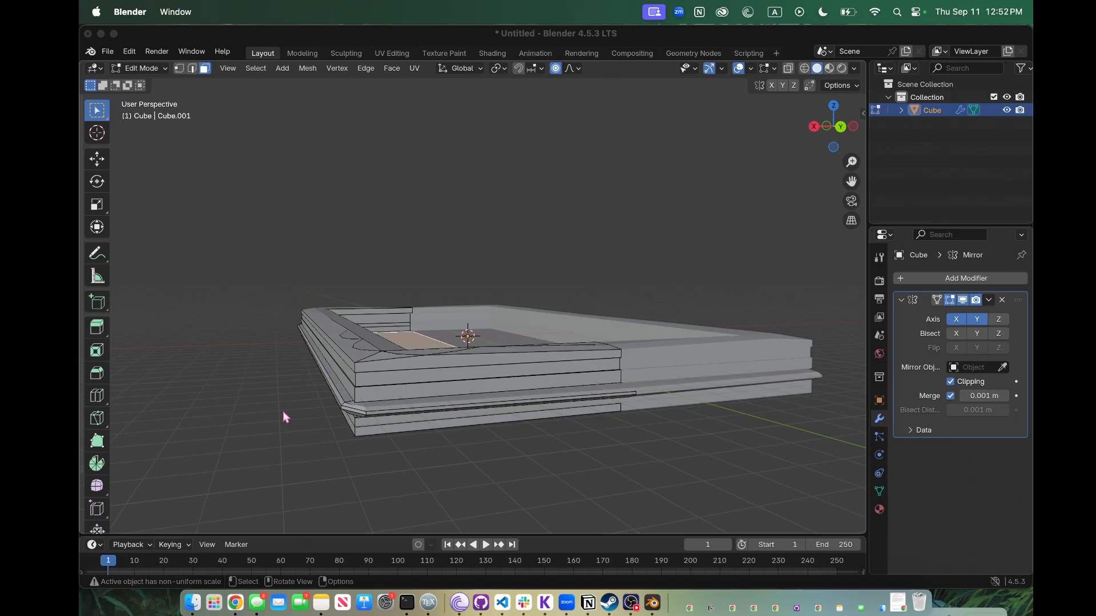
key(ctrl+Right)
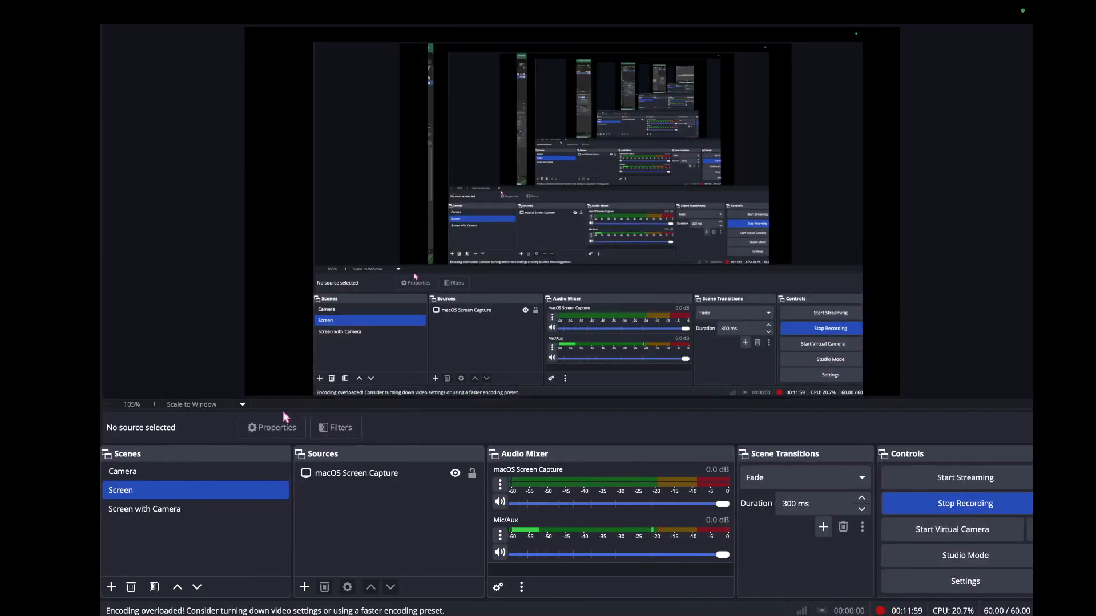
key(ctrl+Left)
scroll(296, 409, up, 5)
scroll(309, 413, right, 8)
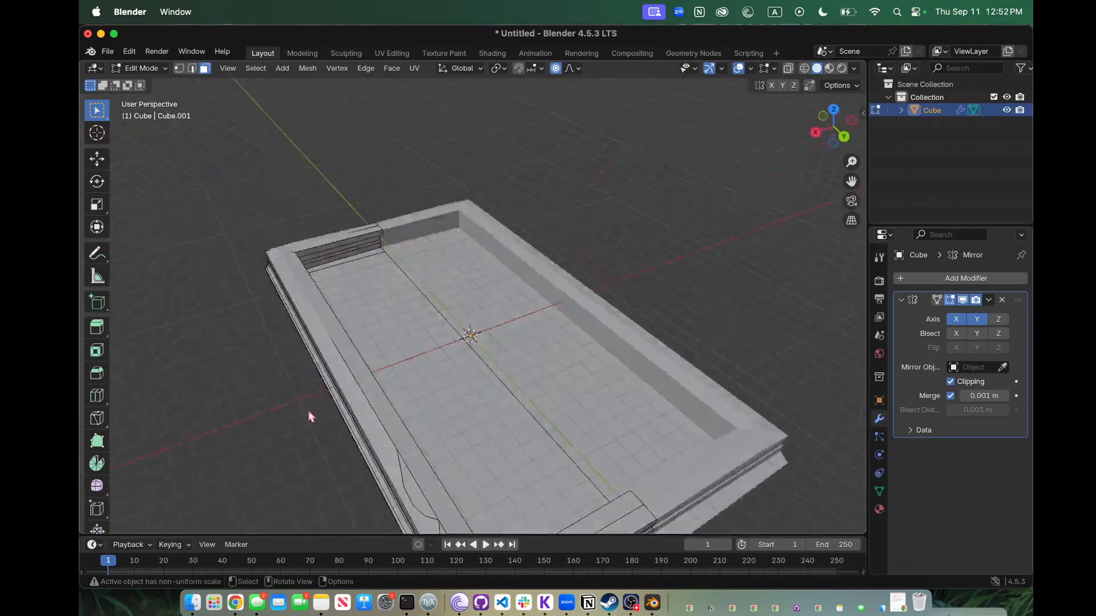
Step: Inset the bottom face on the tray's underside by about 0.19 m
scroll(308, 412, down, 12)
scroll(309, 415, down, 3)
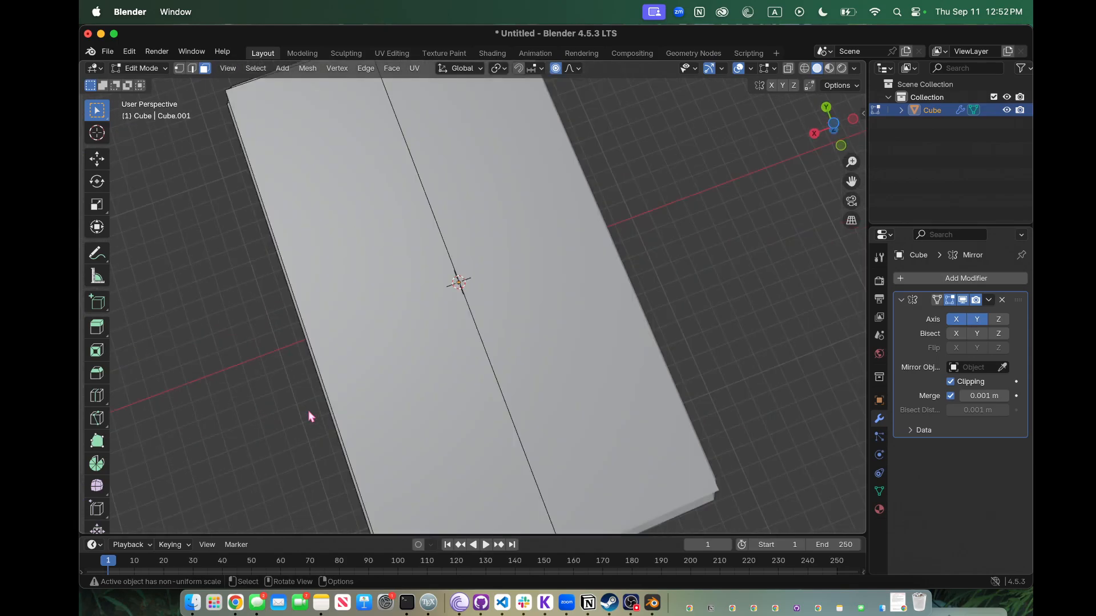
scroll(309, 416, right, 6)
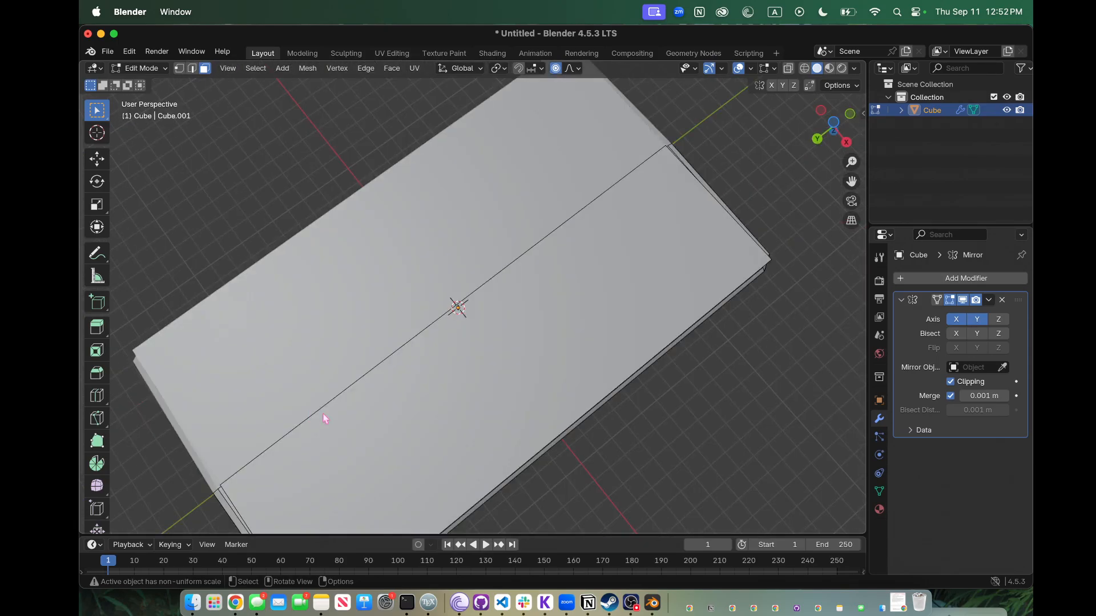
click(324, 415)
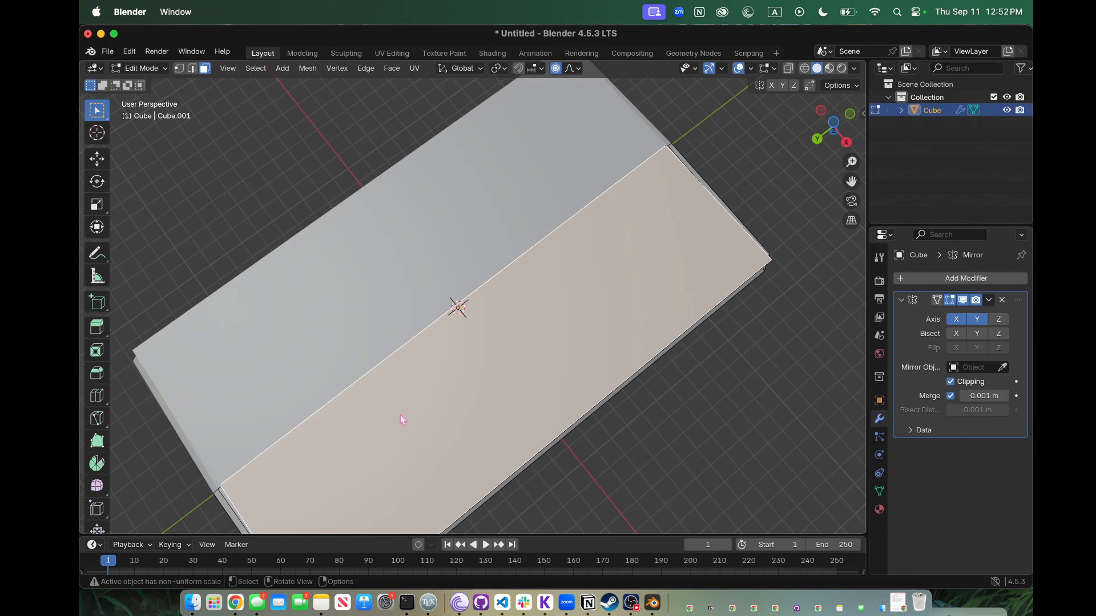
key(i)
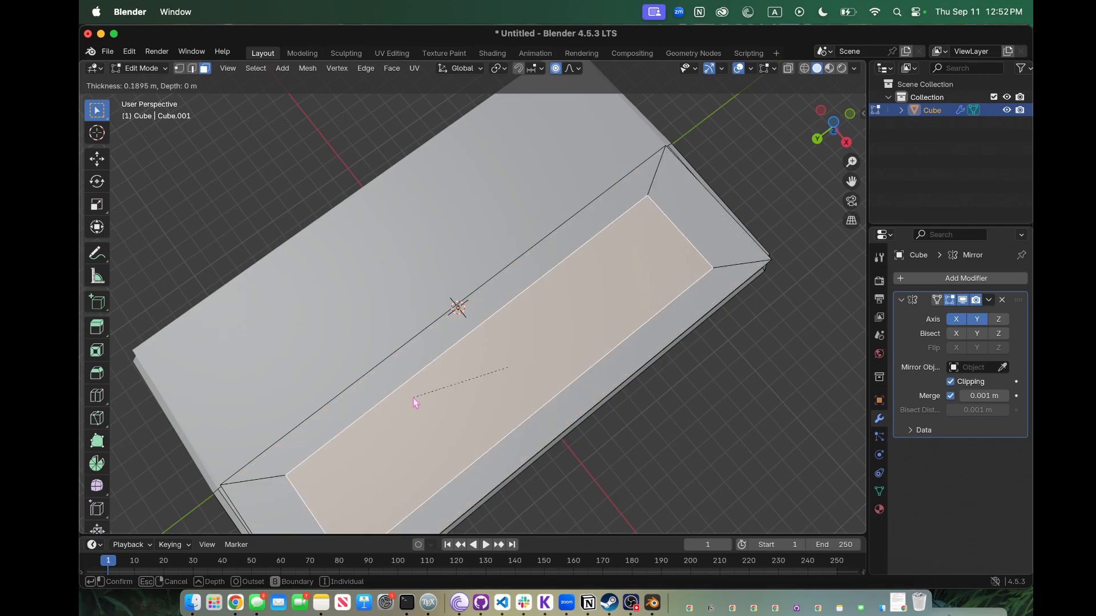
click(415, 402)
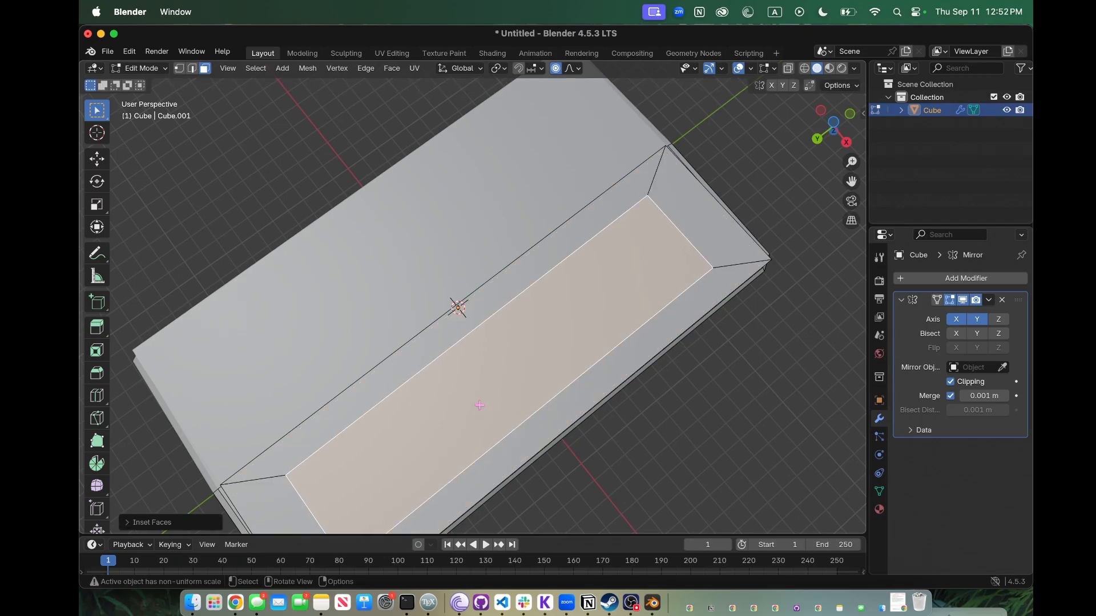
Step: Move the inset underside face along X until its long edge meets the mirror centre line, and clear the selection
key(g)
key(x)
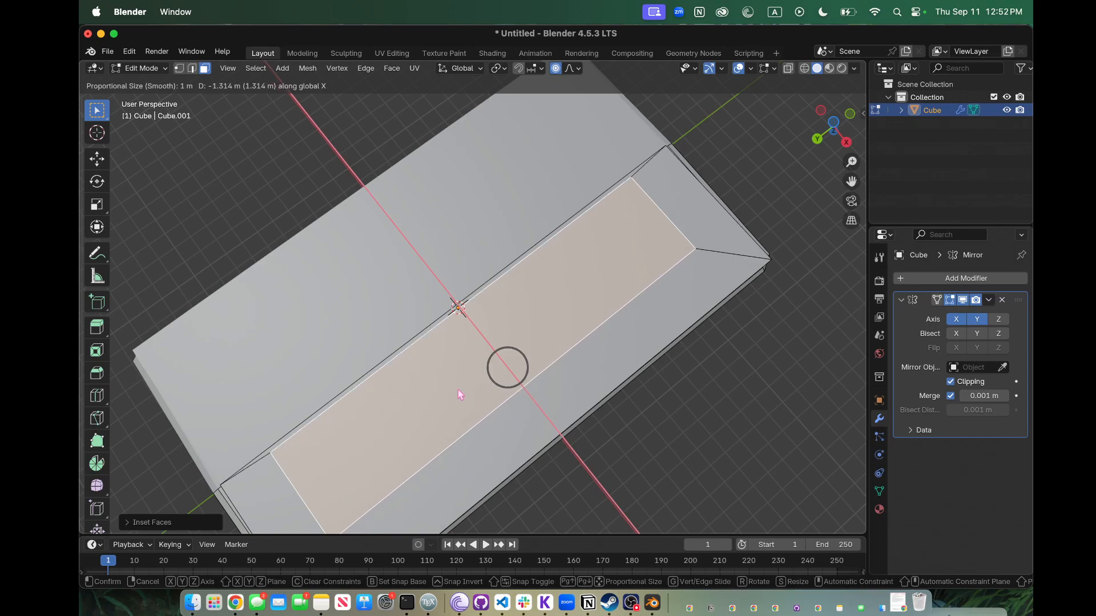
click(456, 390)
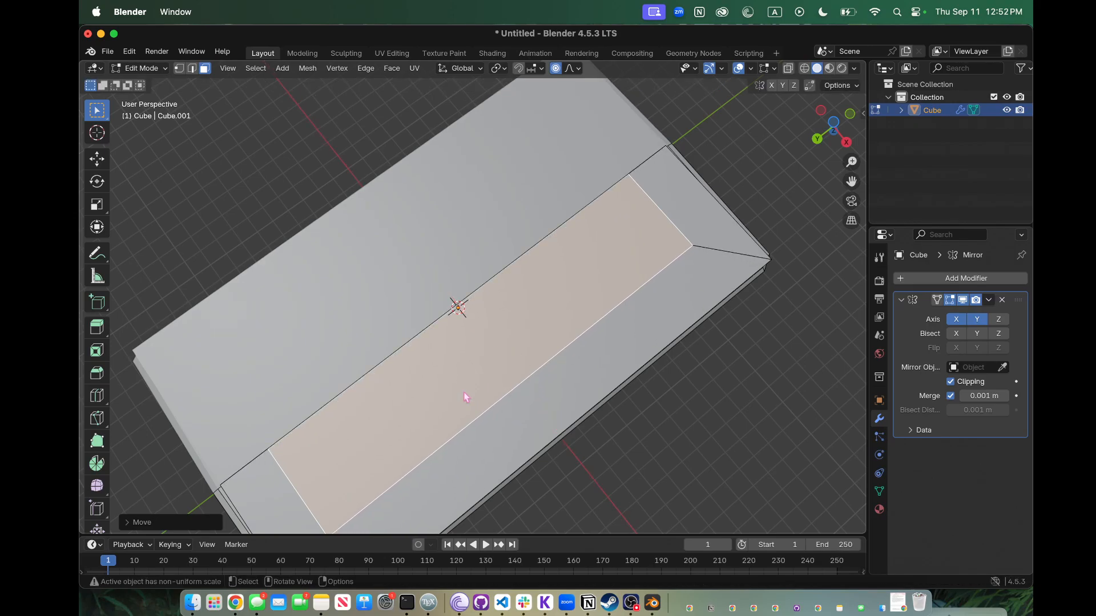
key(g)
key(x)
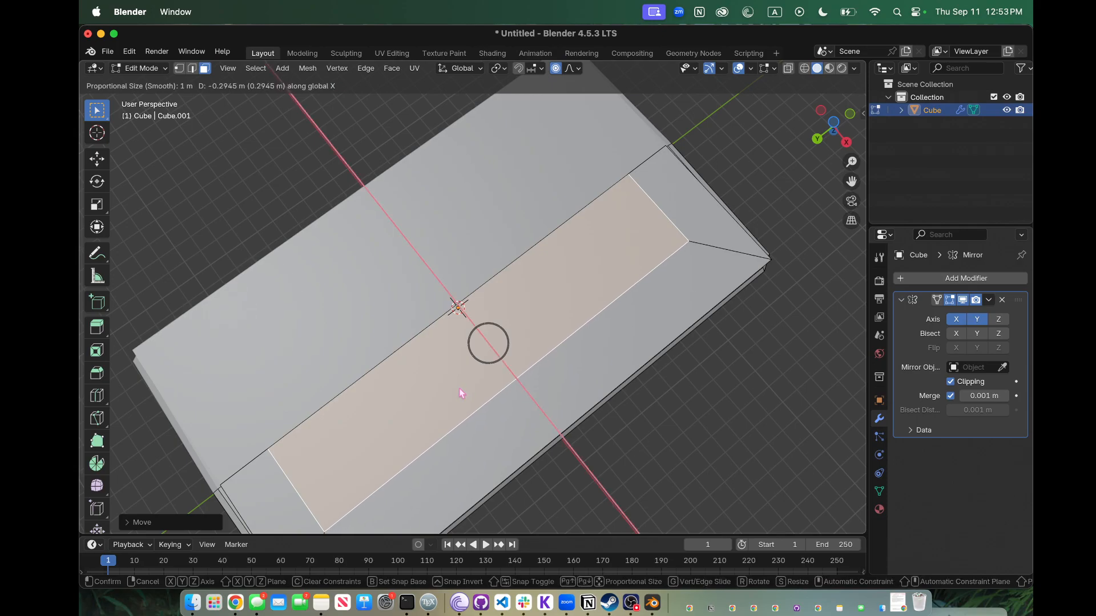
click(462, 394)
click(711, 465)
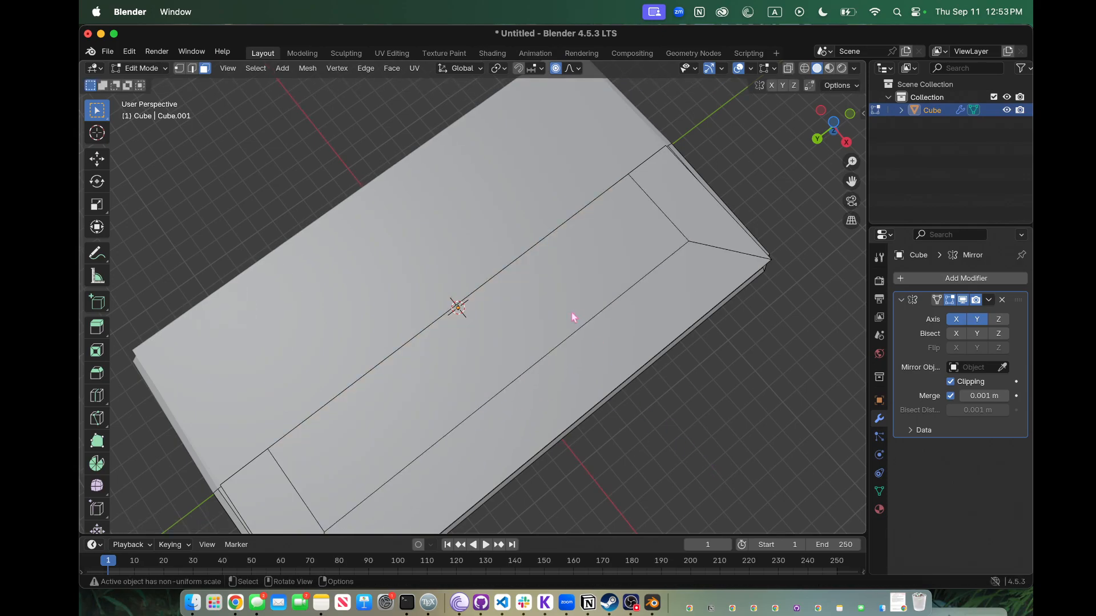
Step: Move the inset's outer long edge along X towards the tray's long side
click(578, 327)
key(2)
click(579, 329)
key(g)
key(x)
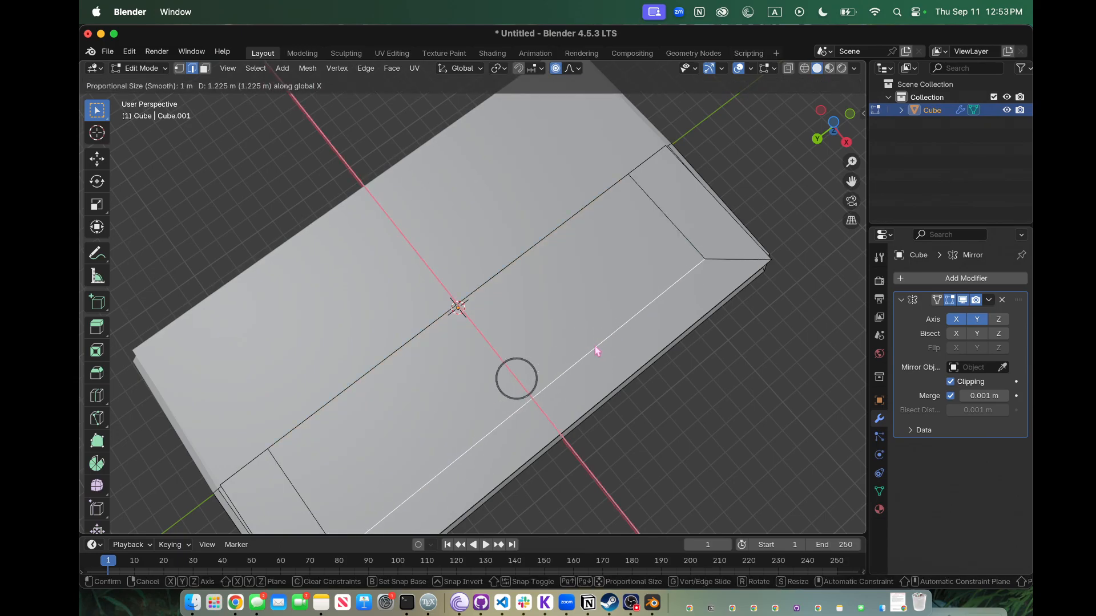
click(597, 351)
Step: Move the inset's two short edges outward along Y, close to the tray's short ends
click(708, 256)
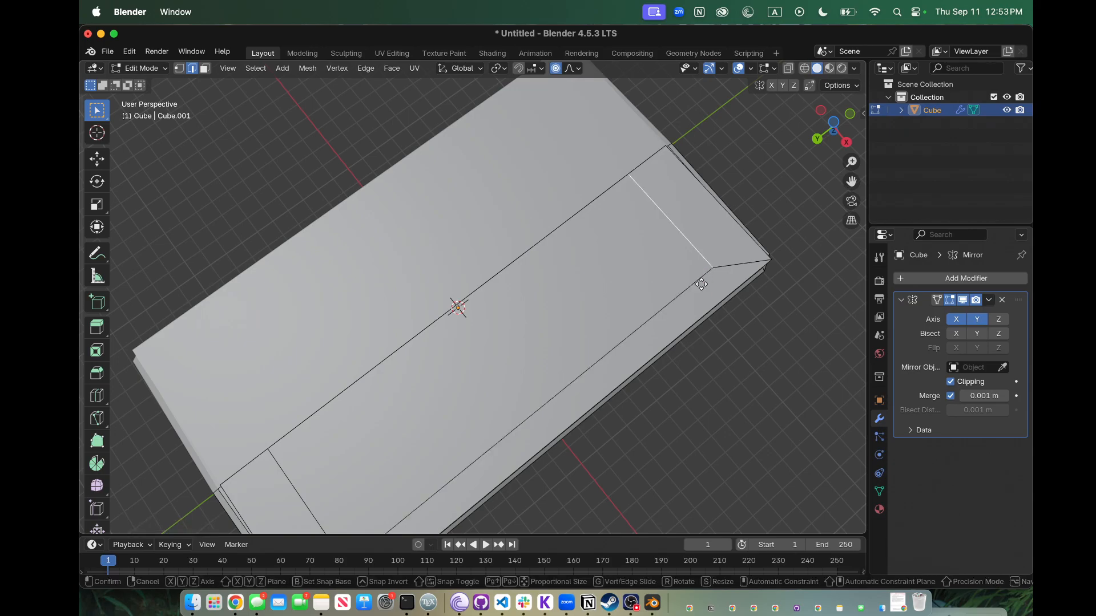
key(g)
key(y)
click(719, 268)
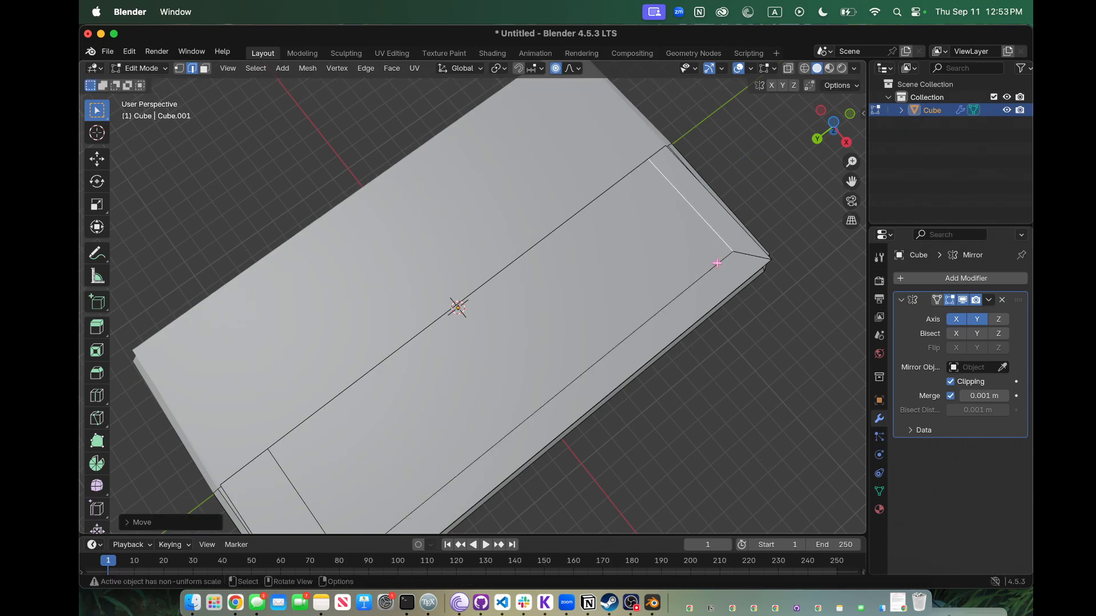
click(289, 473)
key(g)
key(y)
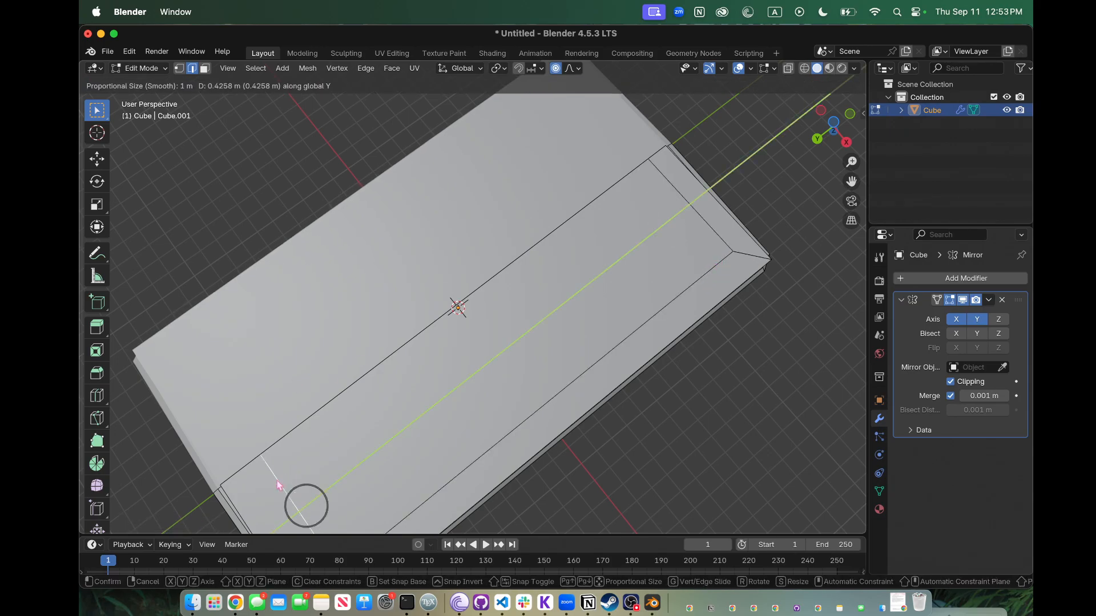
click(266, 489)
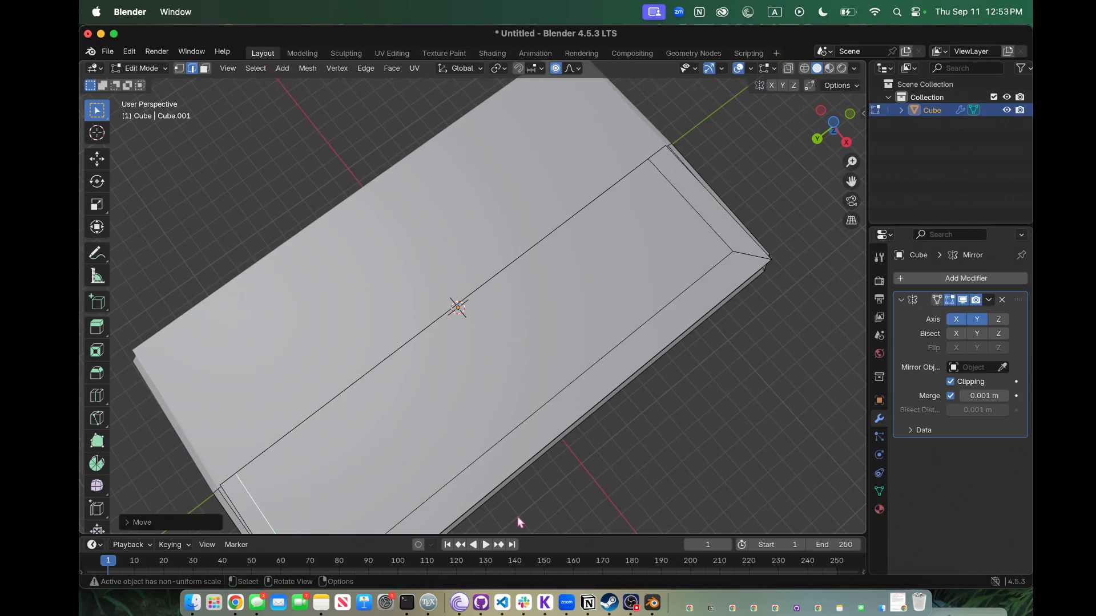
click(546, 520)
scroll(546, 520, down, 2)
scroll(546, 520, down, 10)
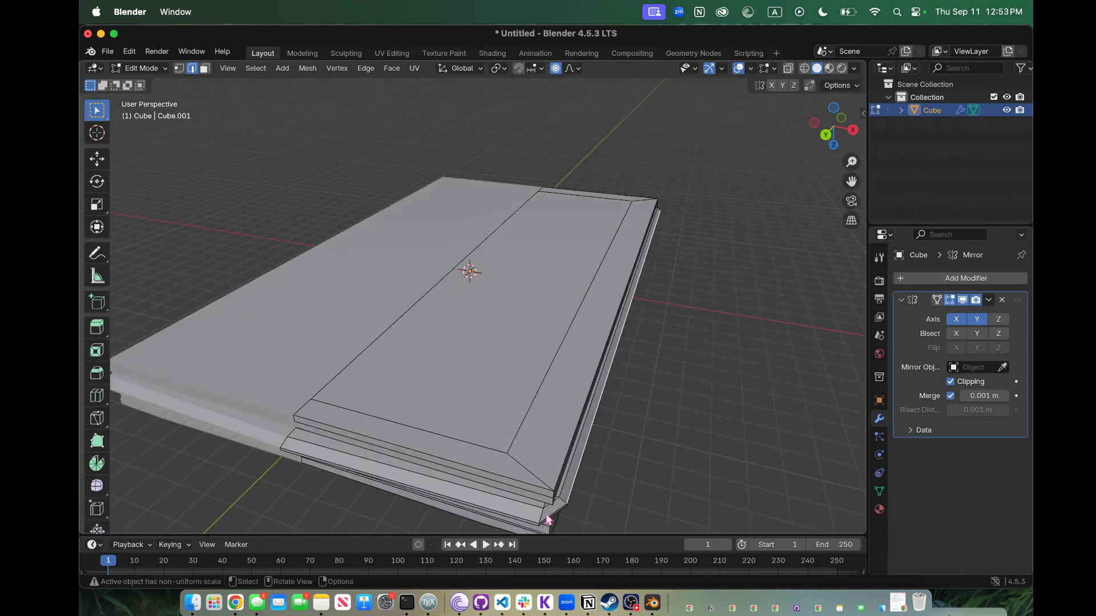
Step: Knife-cut a small octagonal outline around the inset's outer corner on the tray's underside
scroll(560, 430, up, 4)
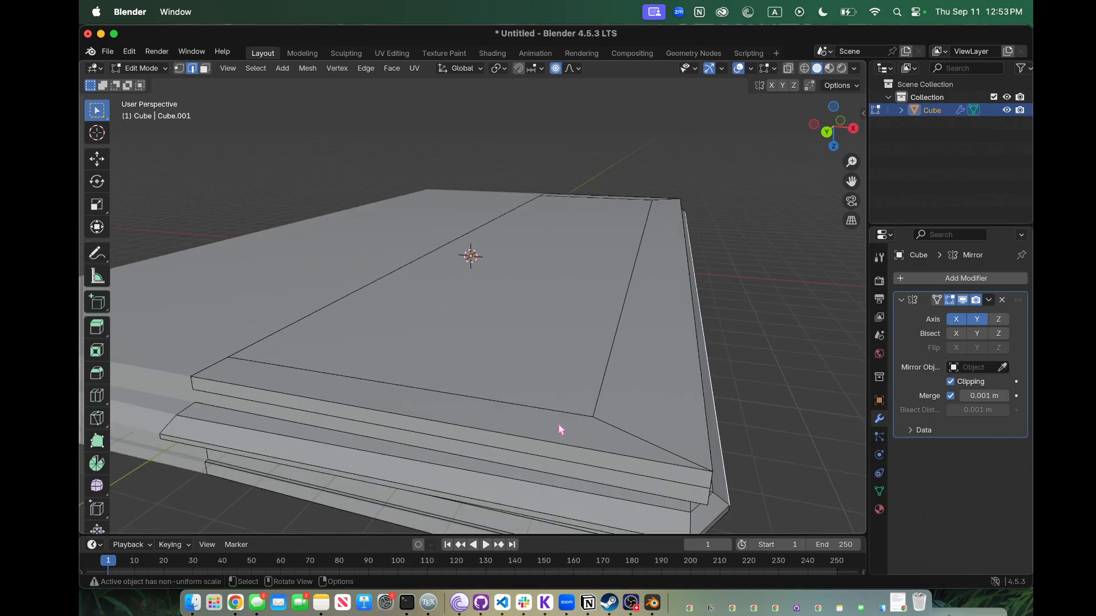
key(k)
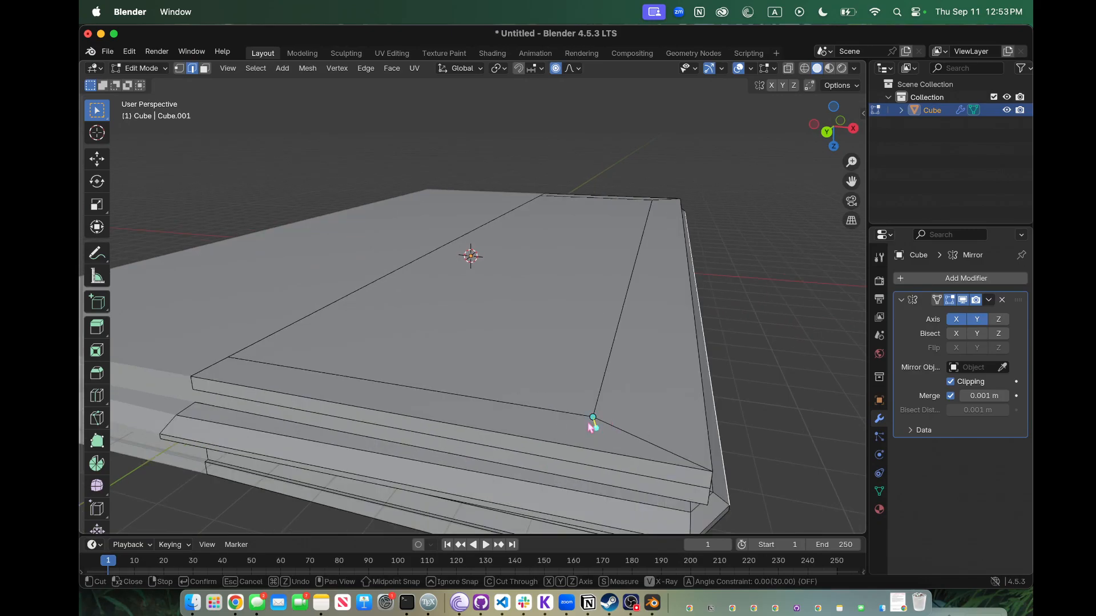
key(Escape)
key(k)
click(595, 436)
click(581, 415)
click(582, 405)
click(595, 406)
click(614, 419)
click(617, 428)
click(612, 434)
click(599, 434)
key(Return)
Step: Extrude the octagonal faces outward from the underside by about 0.03 m and extrude them again in place
key(3)
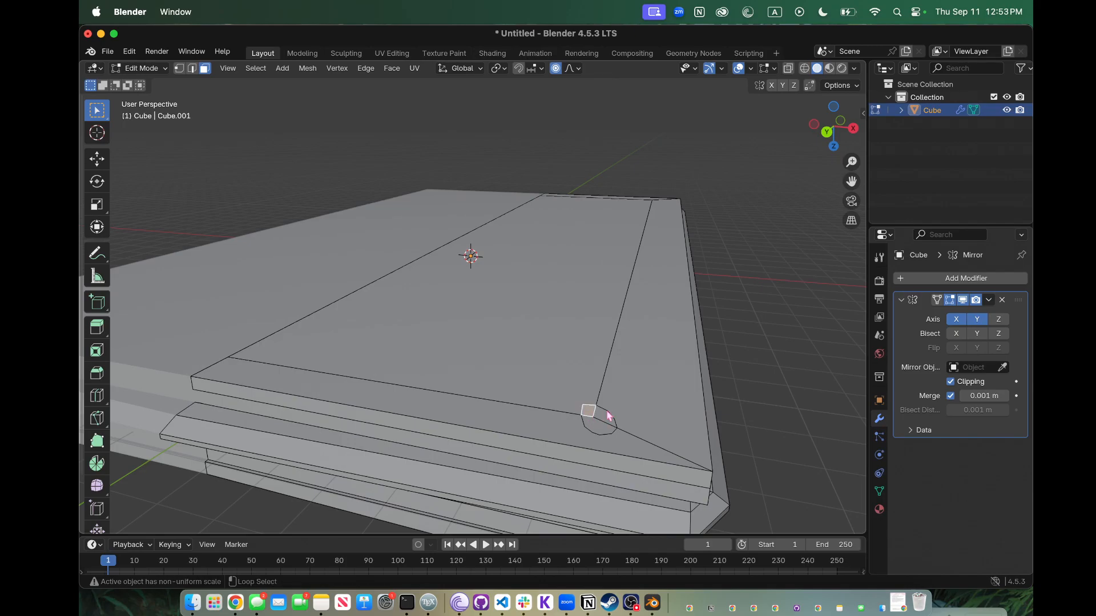
click(602, 425)
key(e)
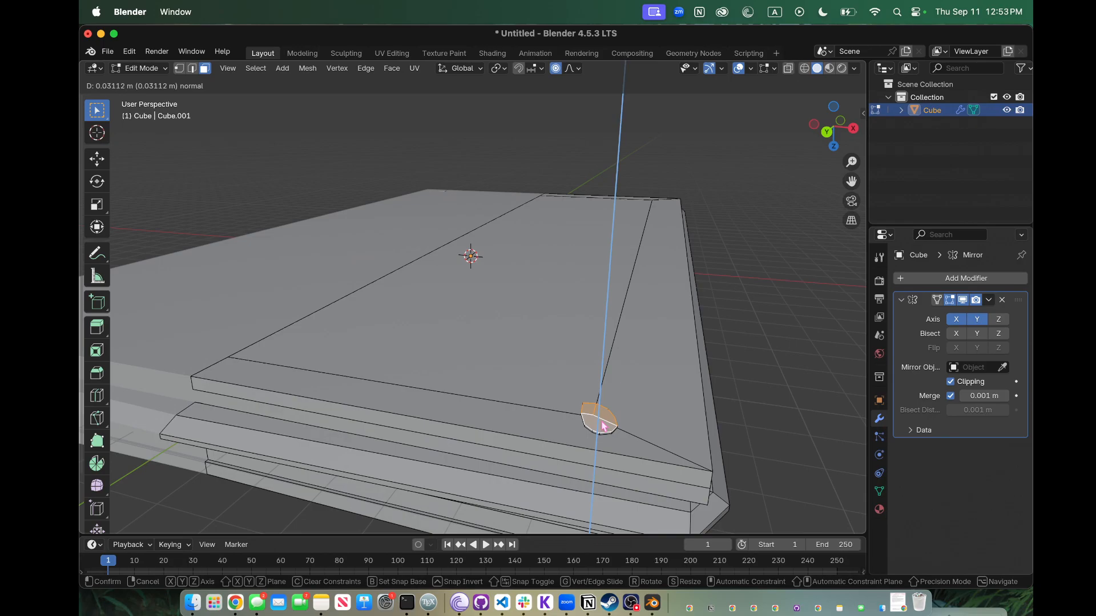
click(603, 425)
key(e)
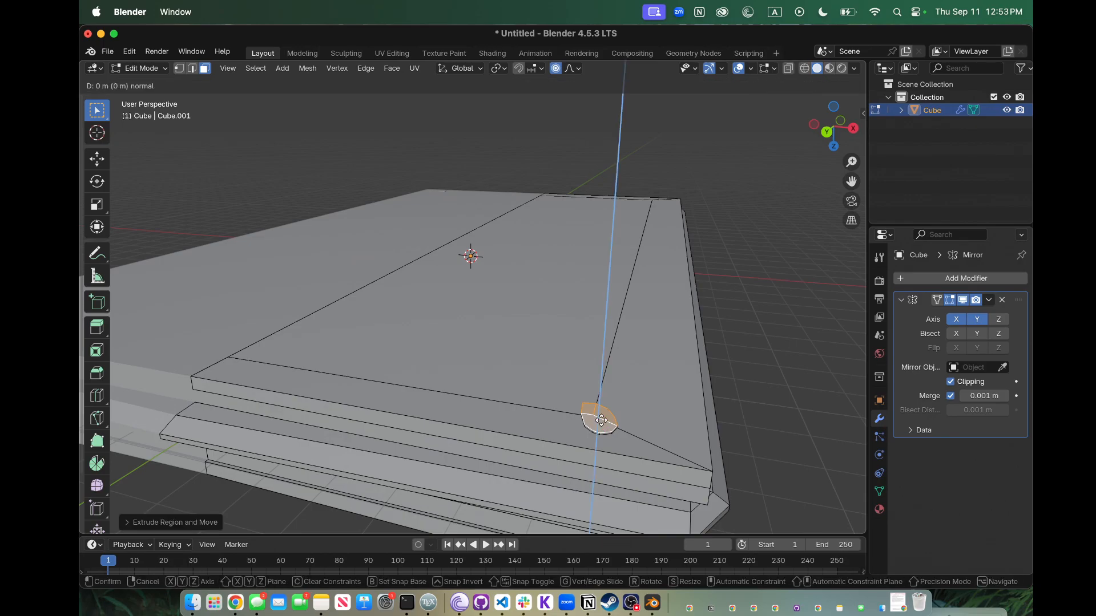
click(601, 419)
middle_drag(601, 419, 603, 278)
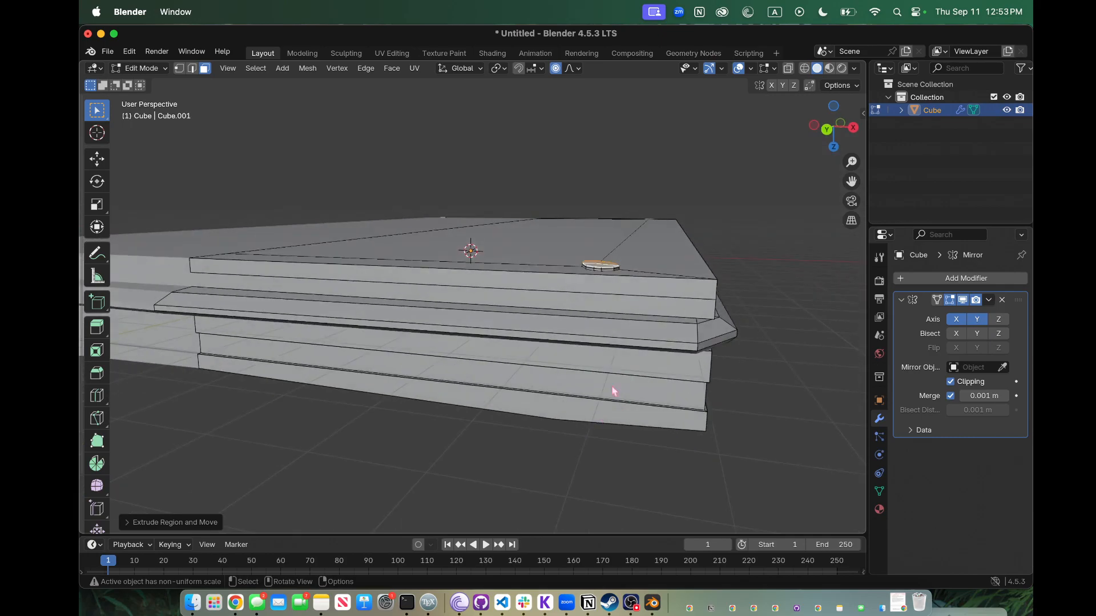
Step: Select the ring of side faces around the octagonal foot and extrude it inward along normals by about 0.037 m
alt+click(601, 271)
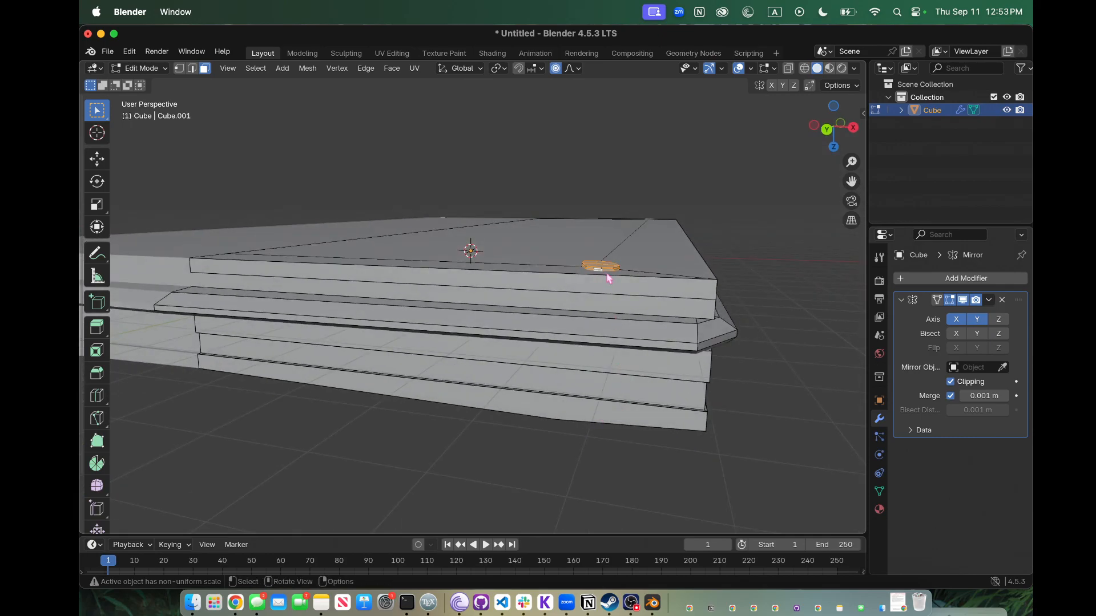
click(604, 272)
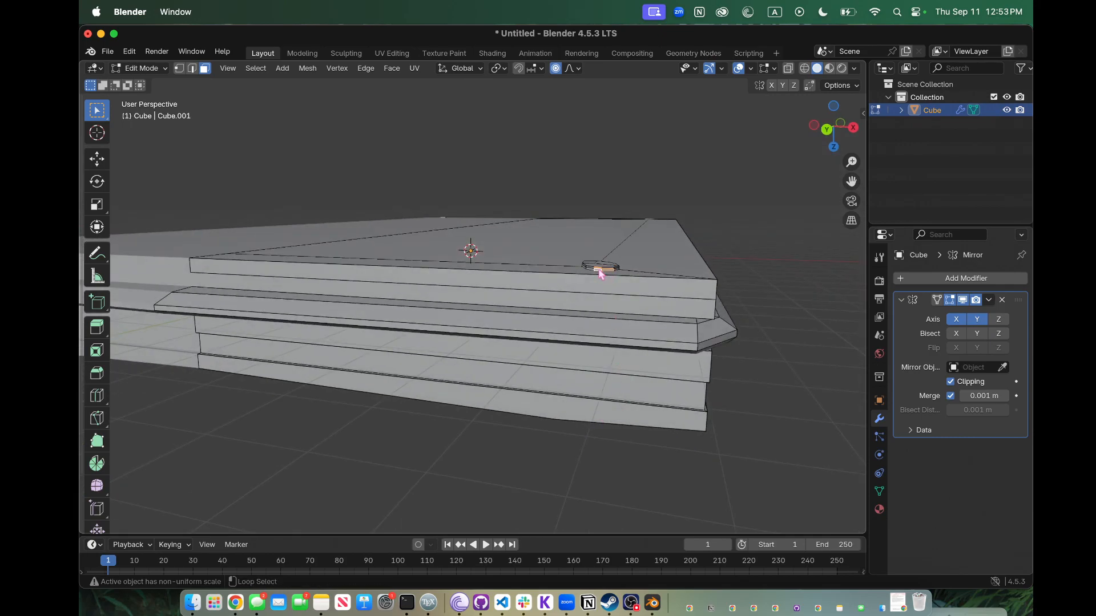
click(641, 289)
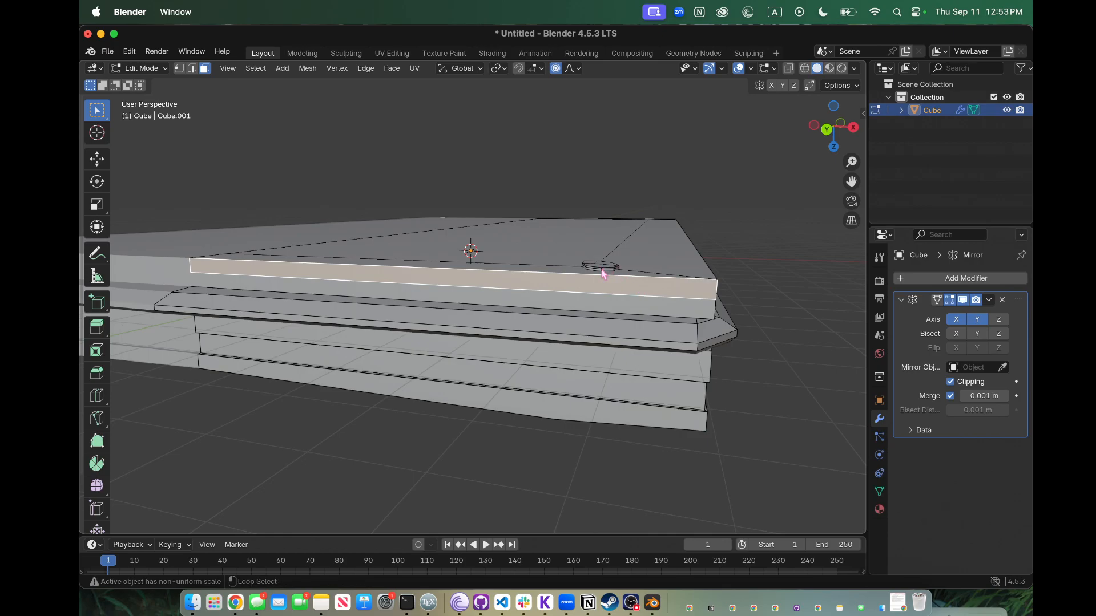
click(532, 260)
click(750, 194)
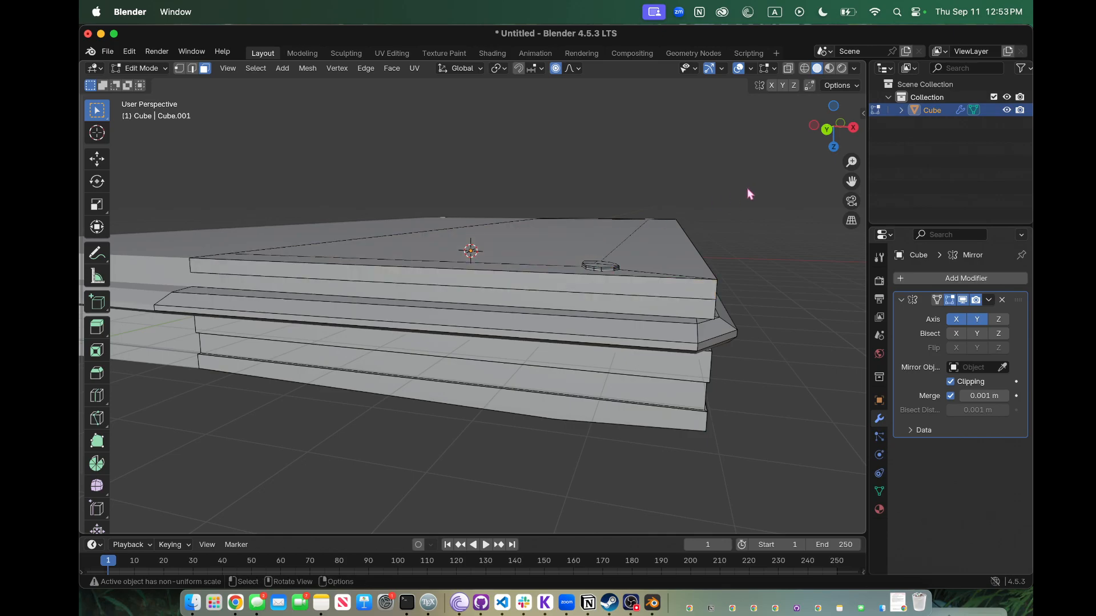
alt+click(602, 272)
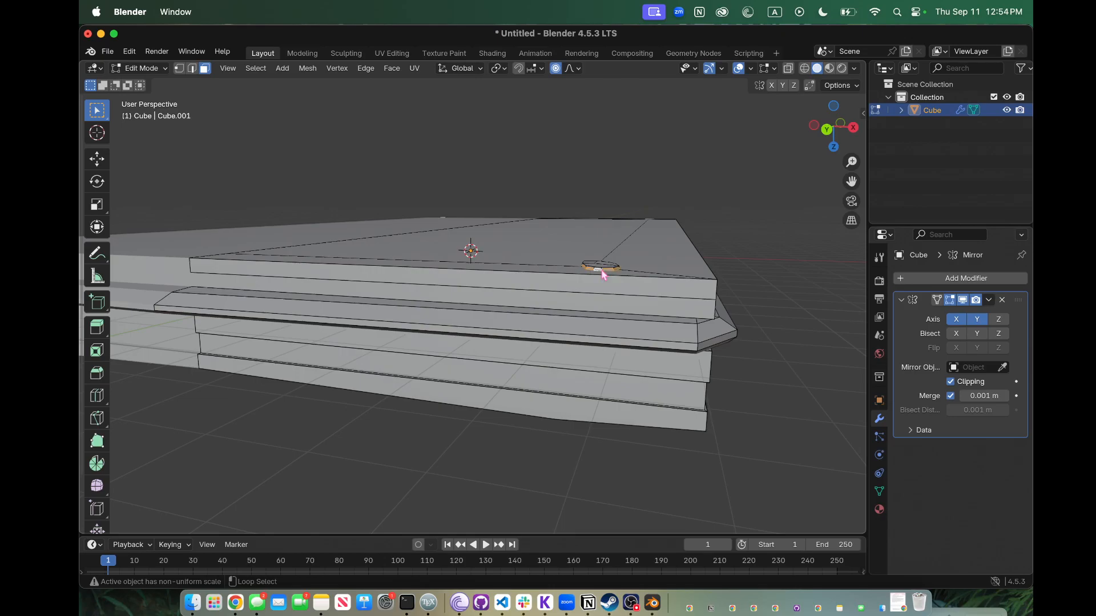
right_click(602, 271)
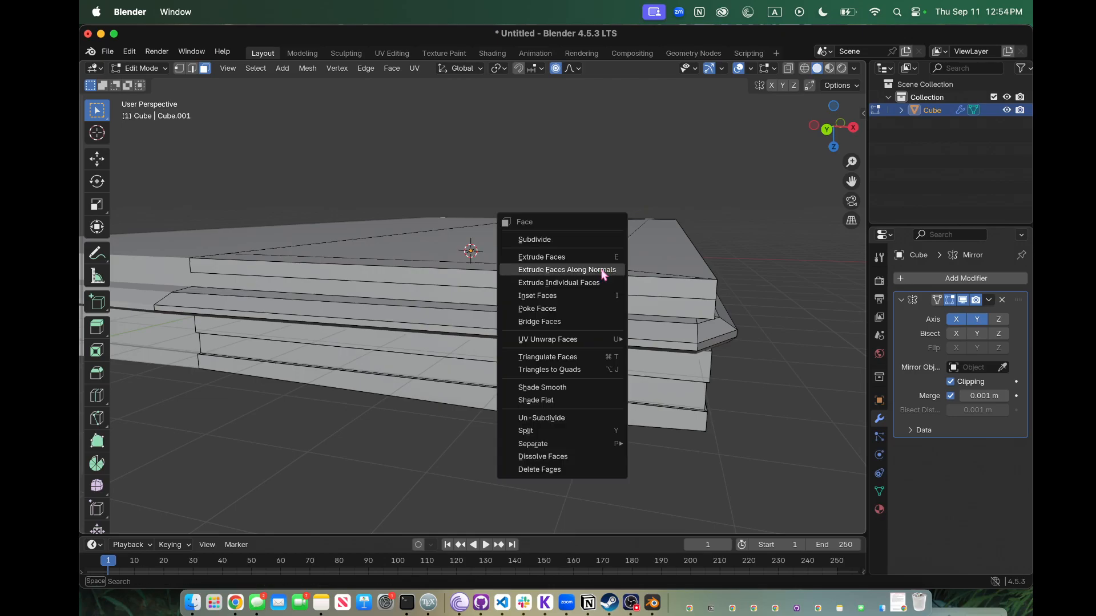
click(607, 268)
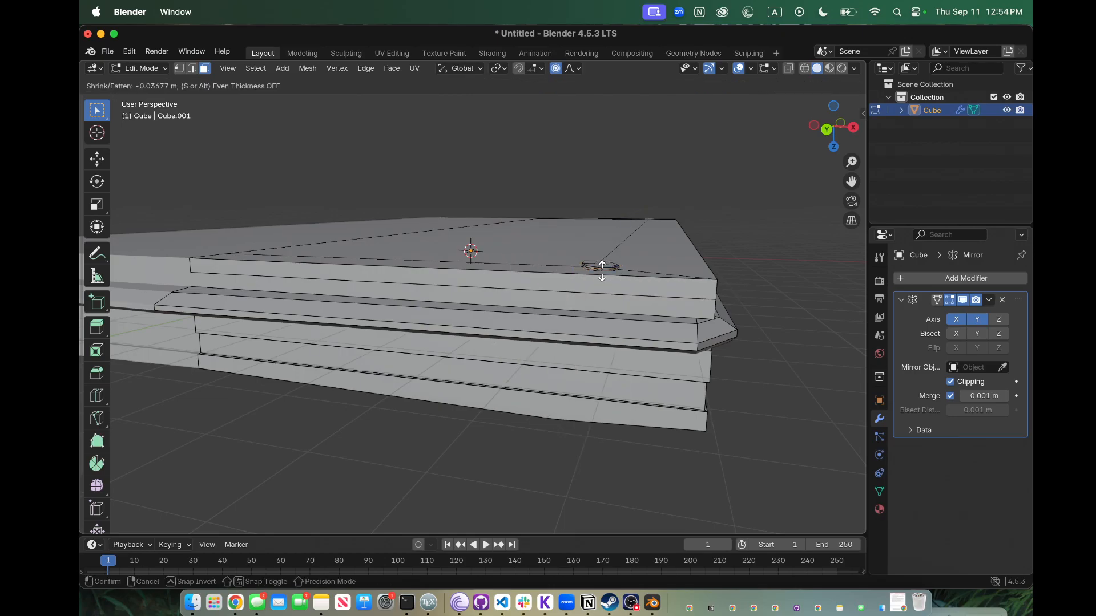
click(603, 271)
click(543, 421)
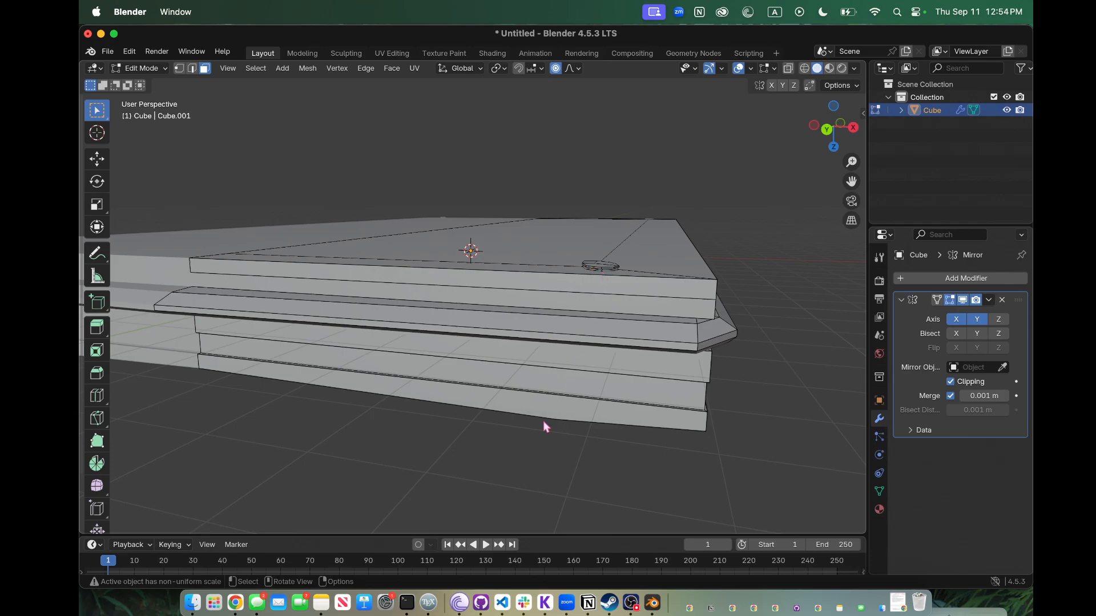
Step: Examine the tray's underside, feet, side profile and rim from several angles
scroll(543, 421, right, 5)
scroll(544, 422, right, 10)
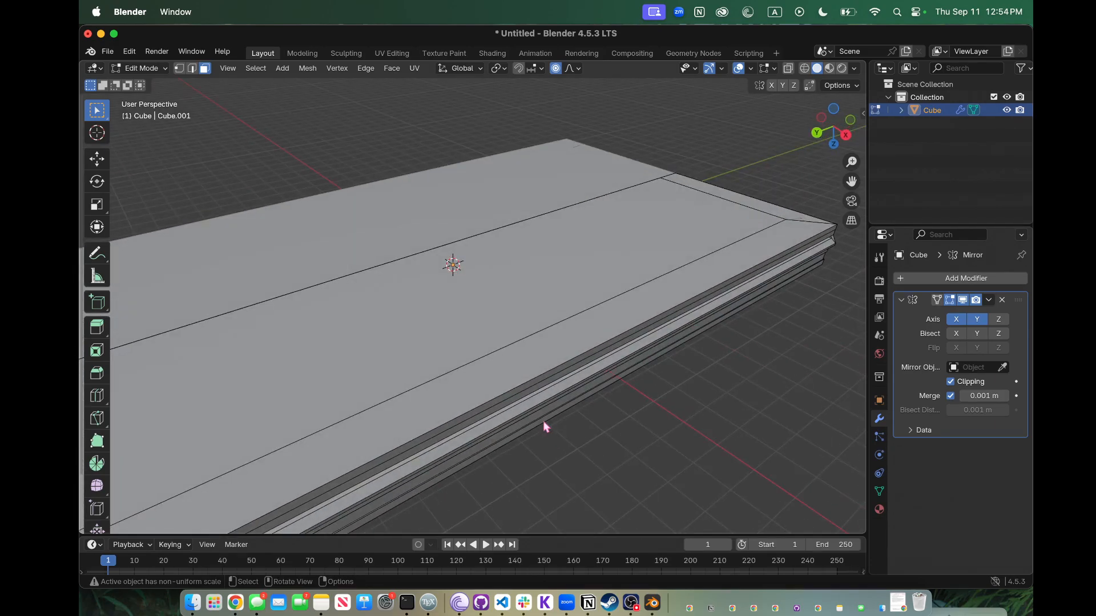
scroll(545, 427, right, 5)
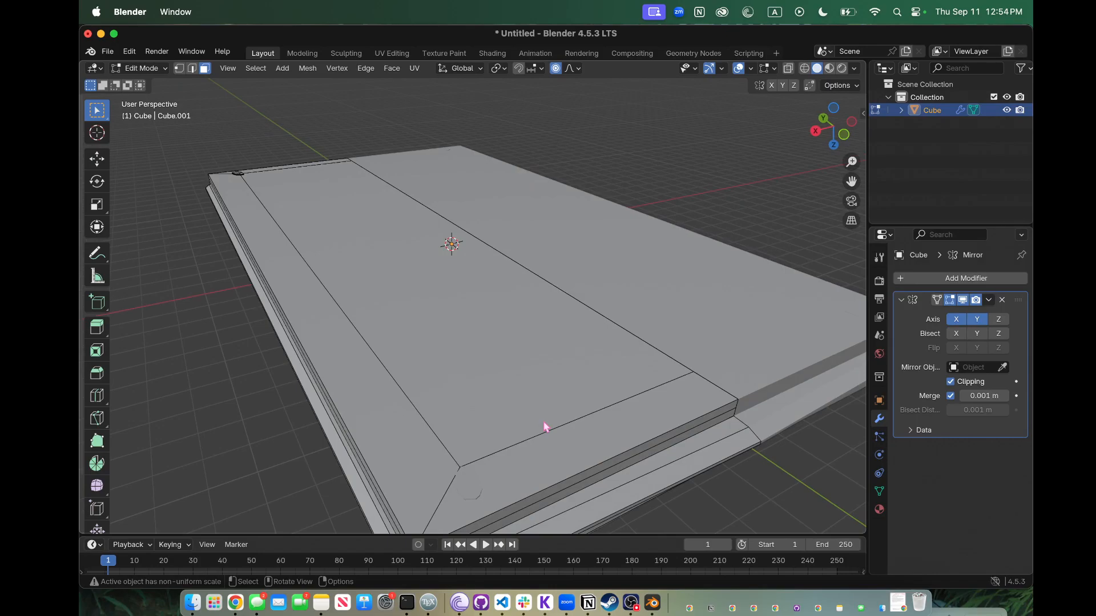
scroll(545, 426, right, 3)
click(428, 445)
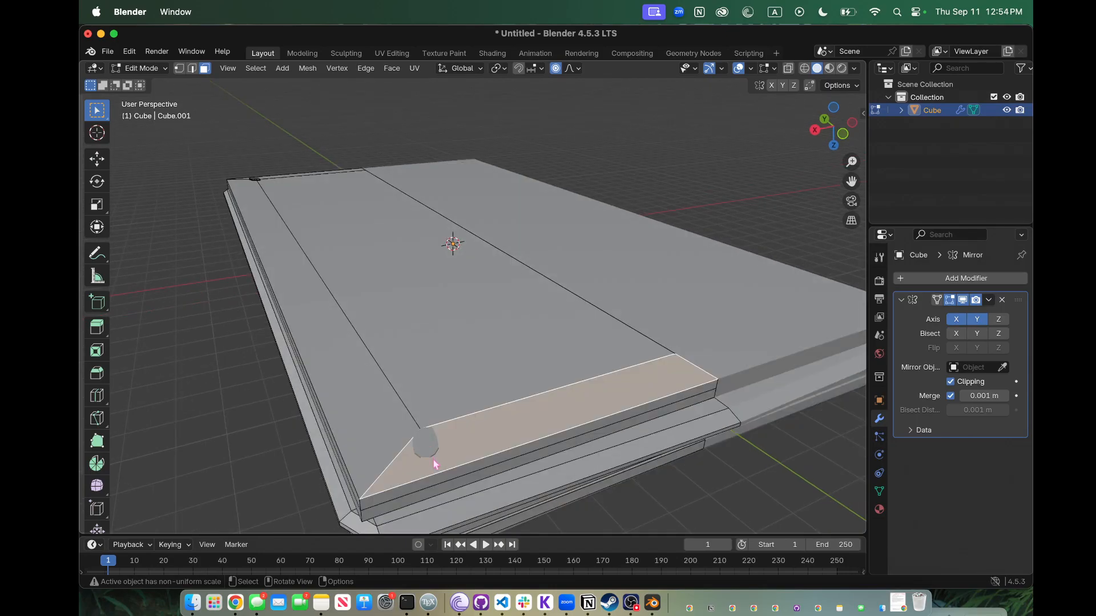
scroll(436, 460, right, 5)
scroll(435, 464, down, 5)
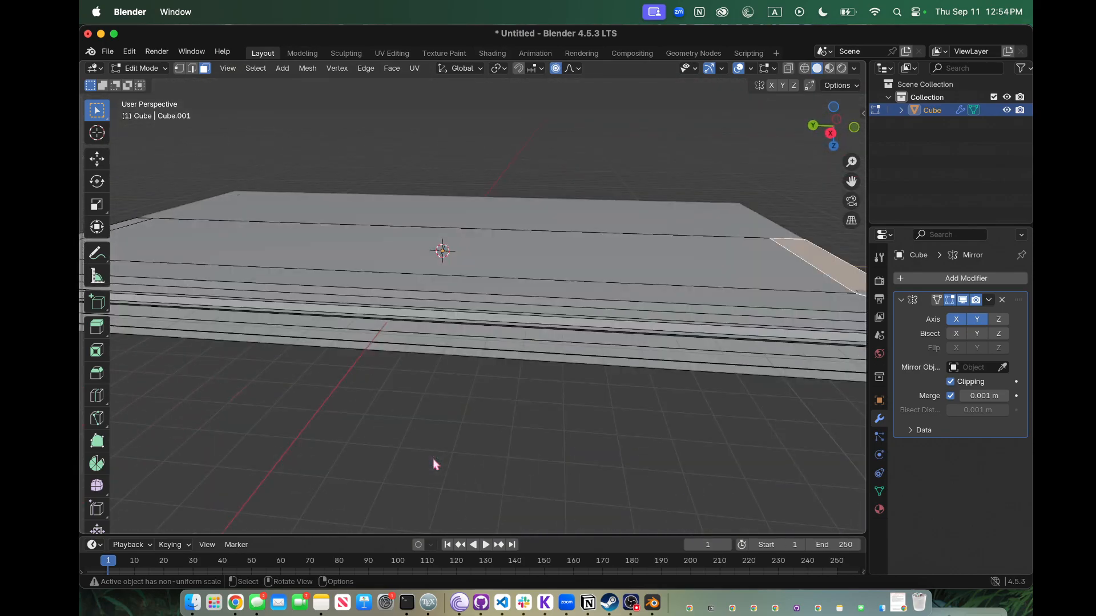
scroll(433, 460, down, 5)
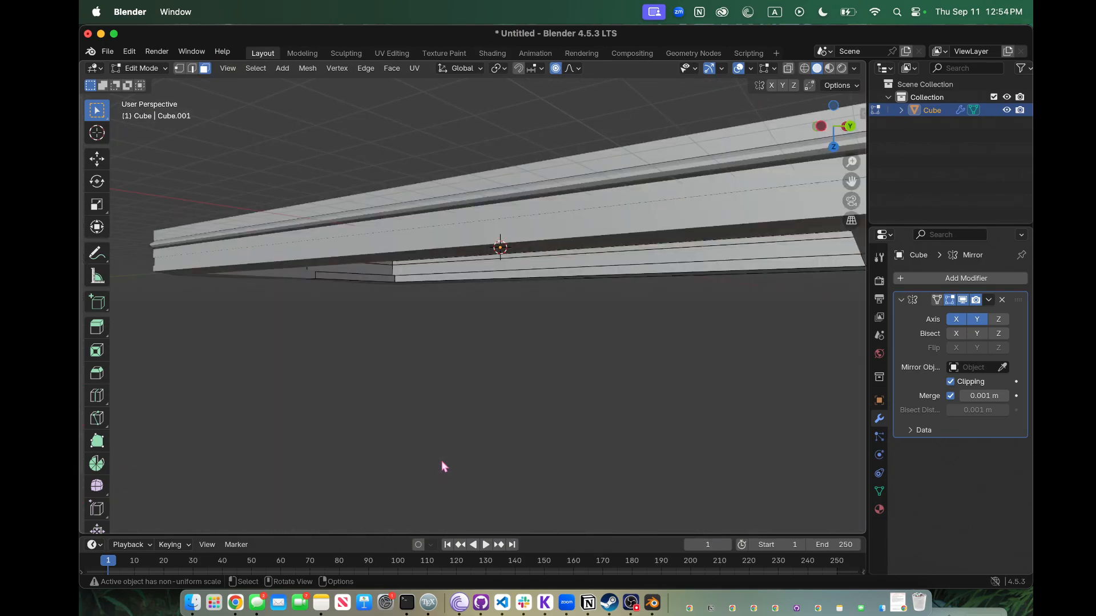
scroll(441, 462, left, 1)
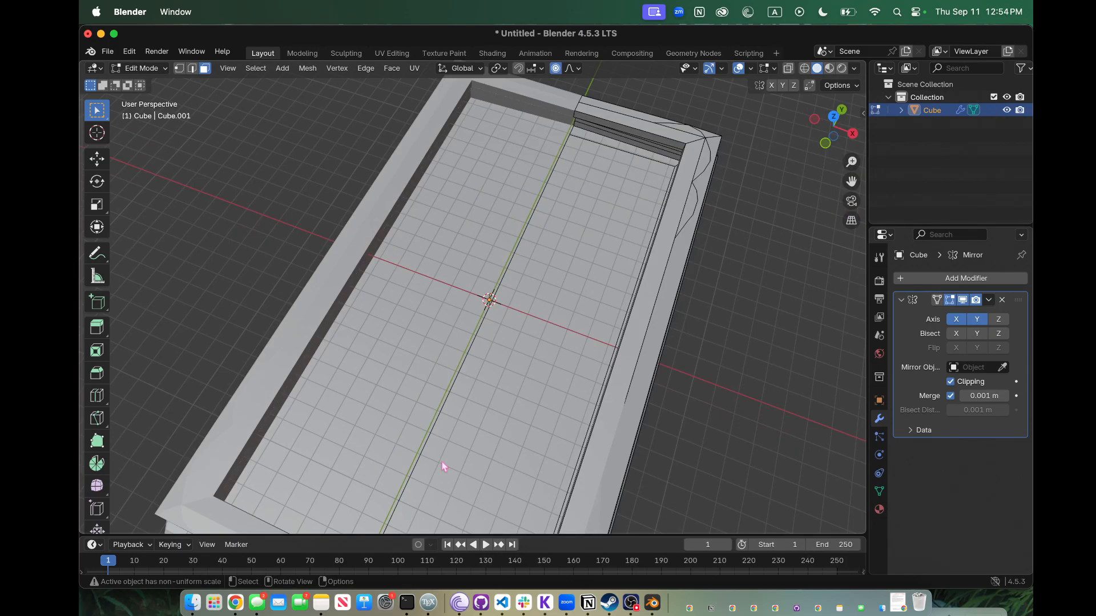
key(3)
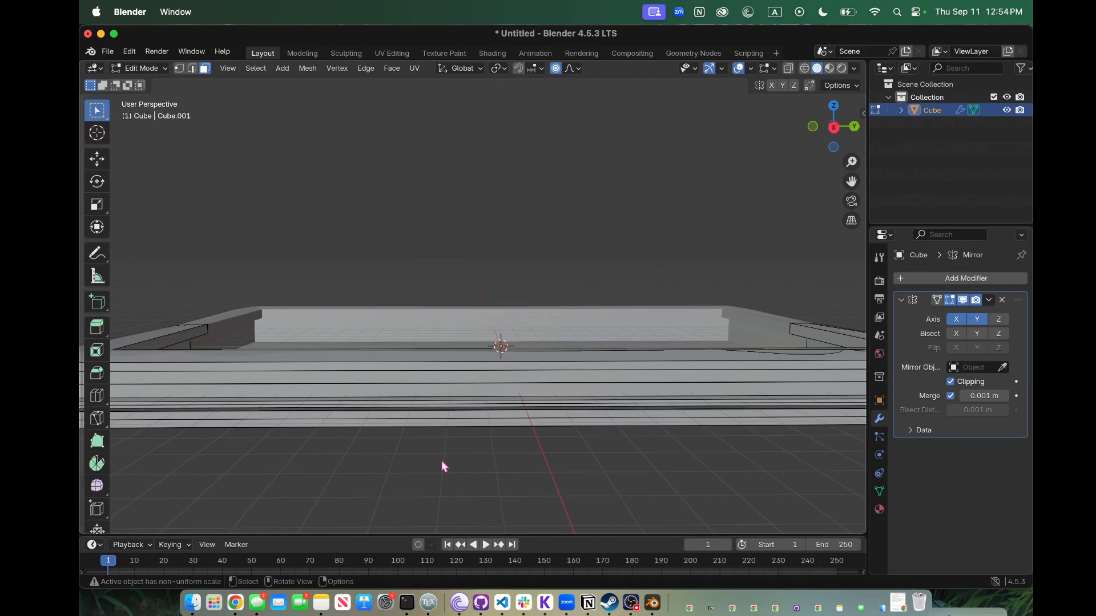
scroll(442, 461, right, 1)
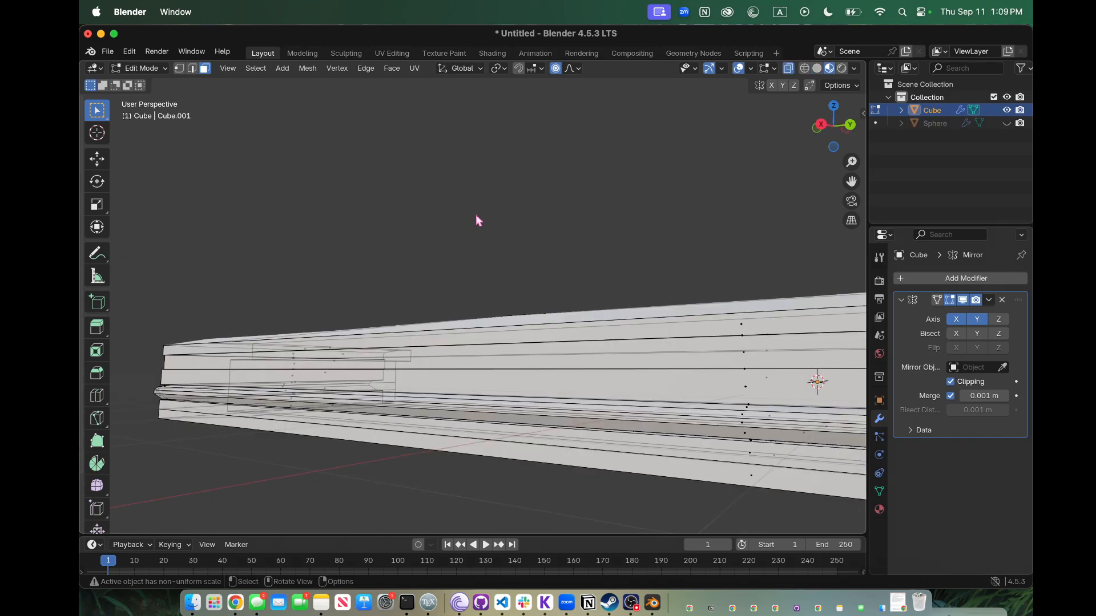
scroll(474, 214, up, 5)
scroll(476, 215, up, 3)
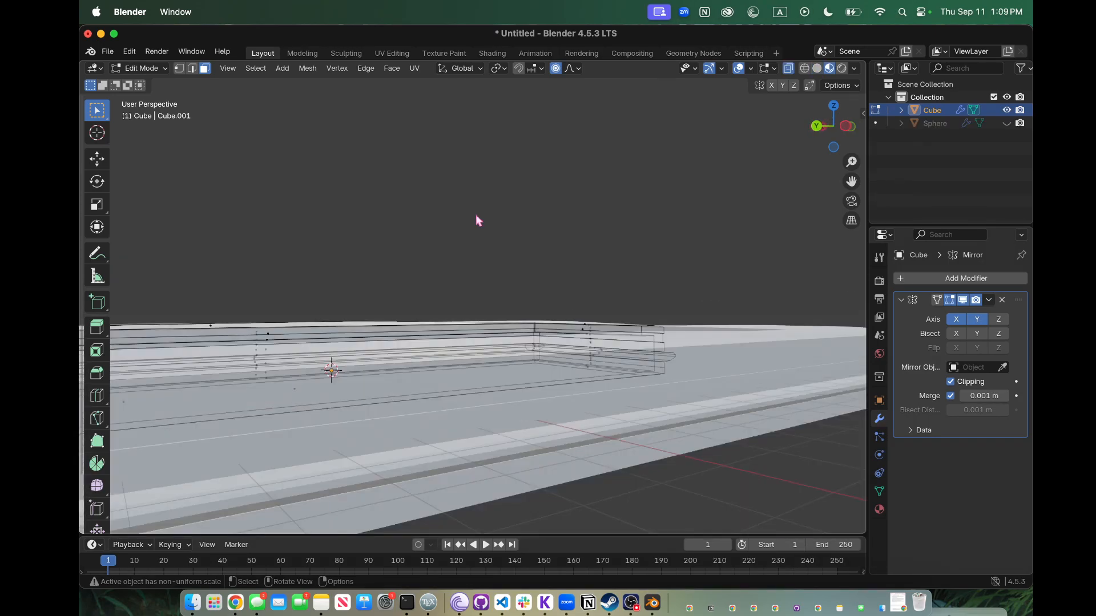
Step: Return the tray to Object Mode and assign a new material to it
key(Tab)
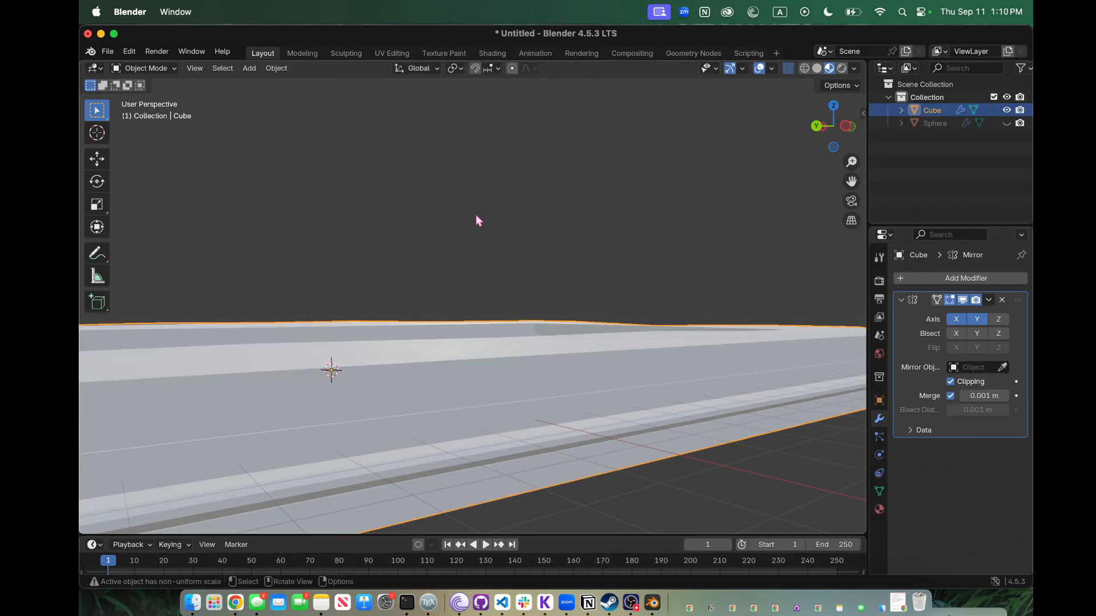
scroll(474, 214, down, 10)
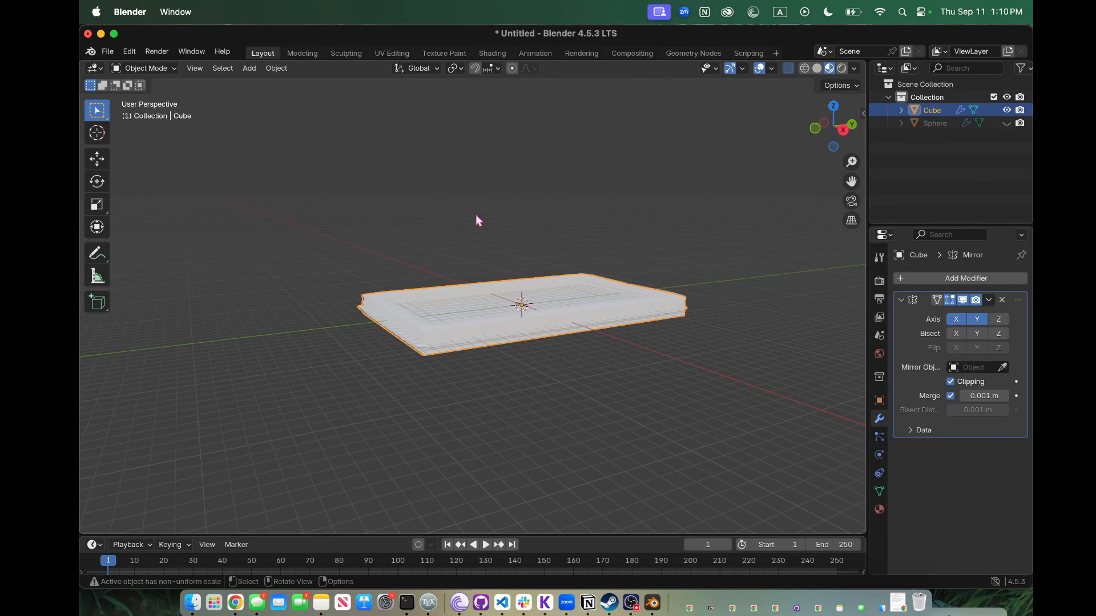
scroll(476, 215, left, 5)
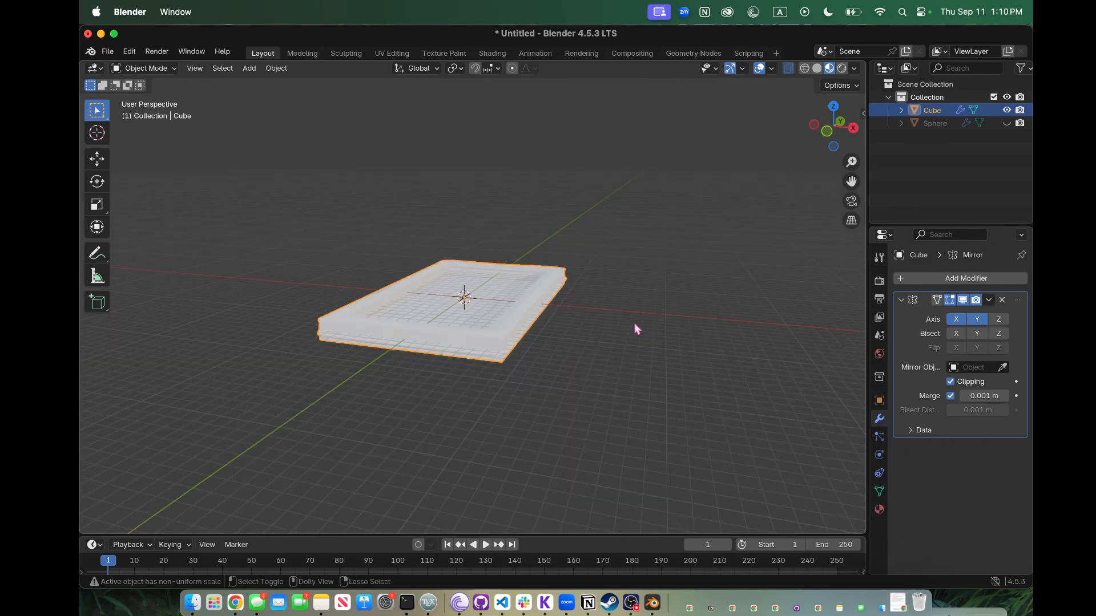
key(ctrl+o)
key(Escape)
click(881, 509)
click(907, 333)
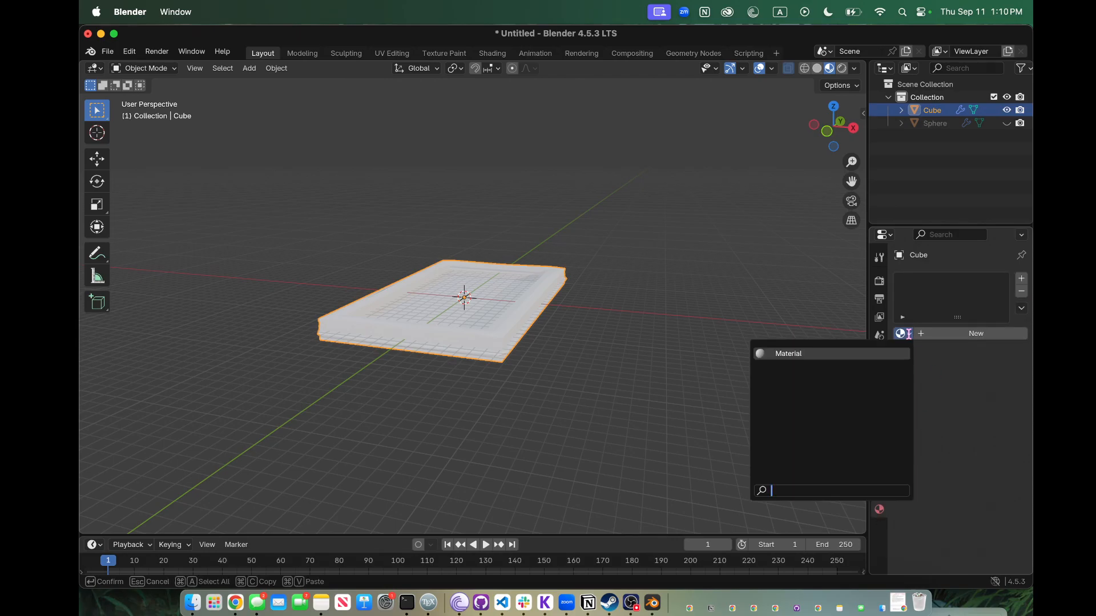
click(921, 335)
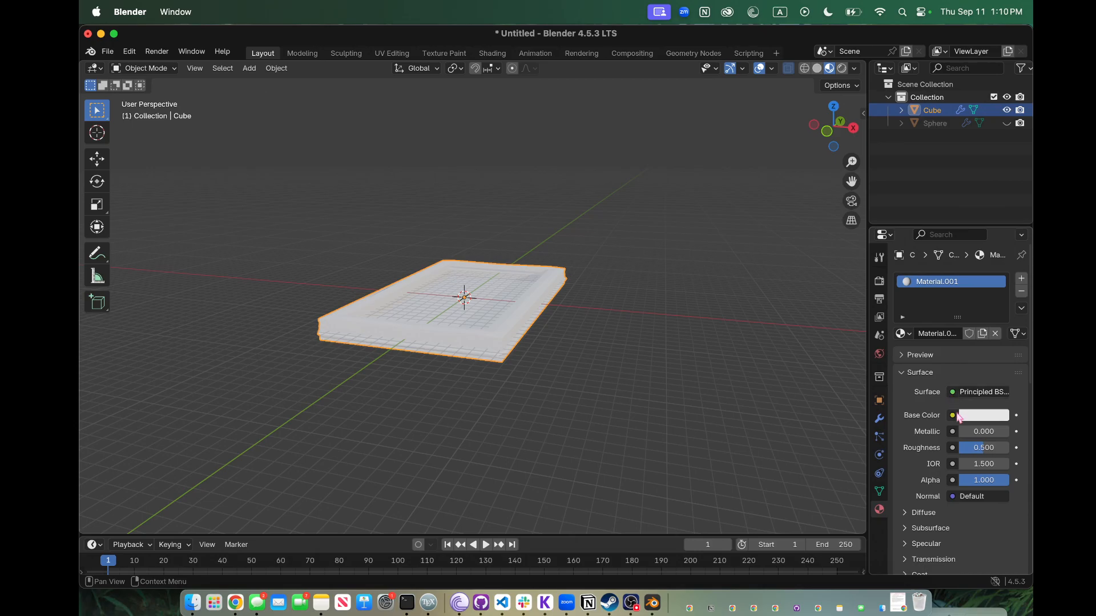
Step: Use a Sky Texture as the base color of the tray's material
click(954, 415)
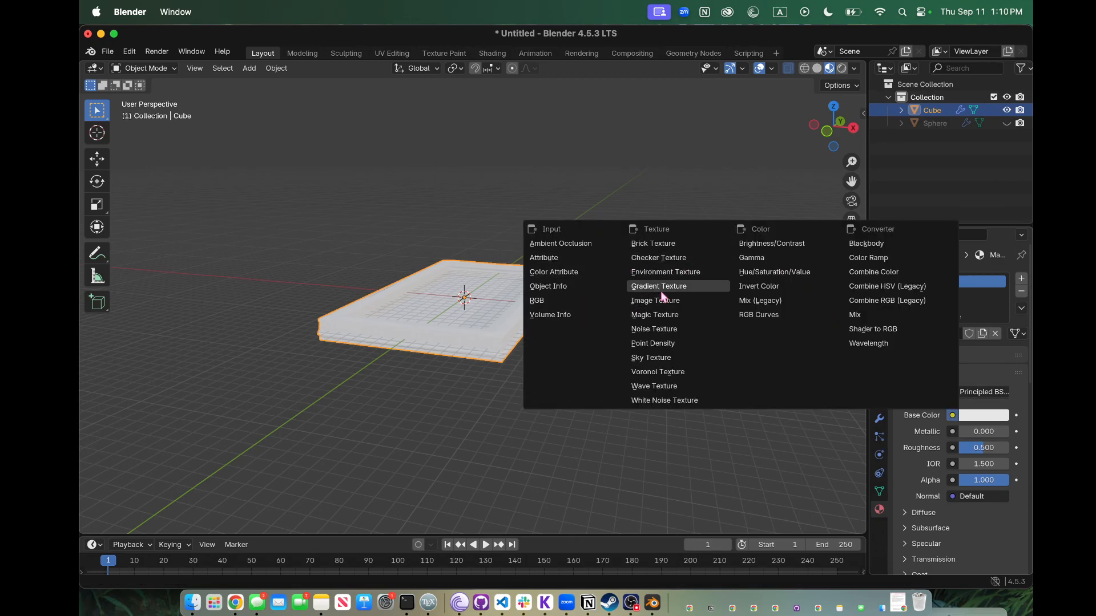
click(686, 363)
scroll(579, 352, right, 5)
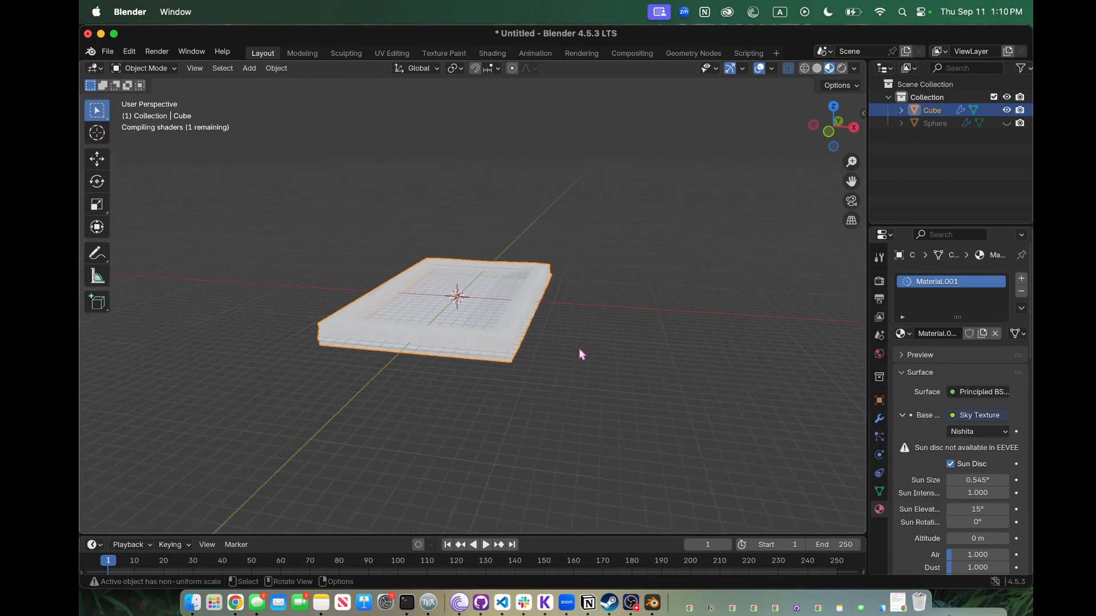
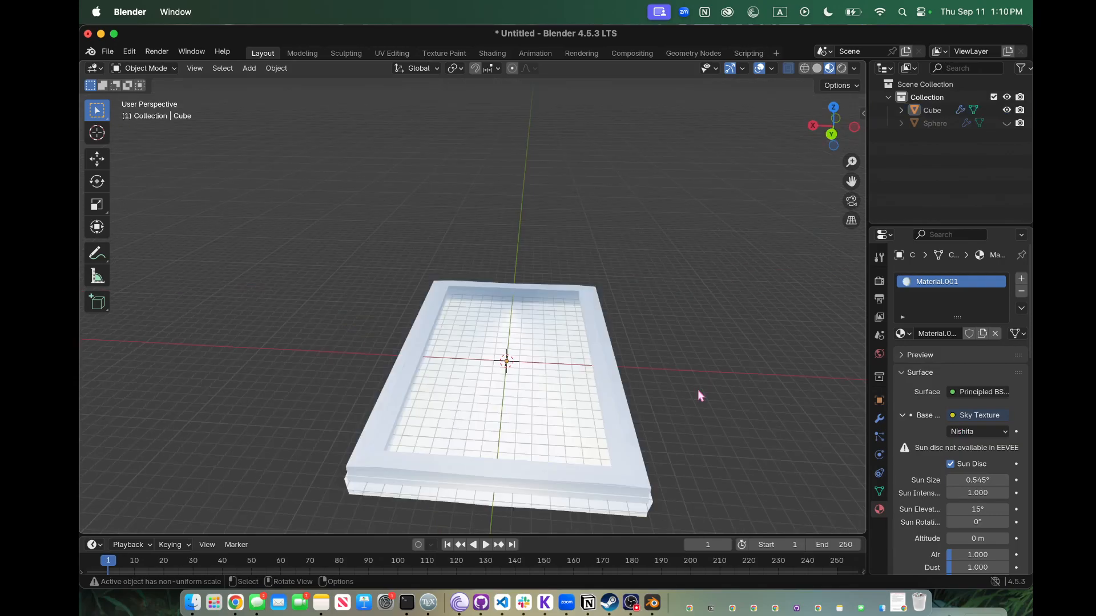
Step: Try to render an image of the tray, and add a camera at the 3D cursor in its centre
key(Tab)
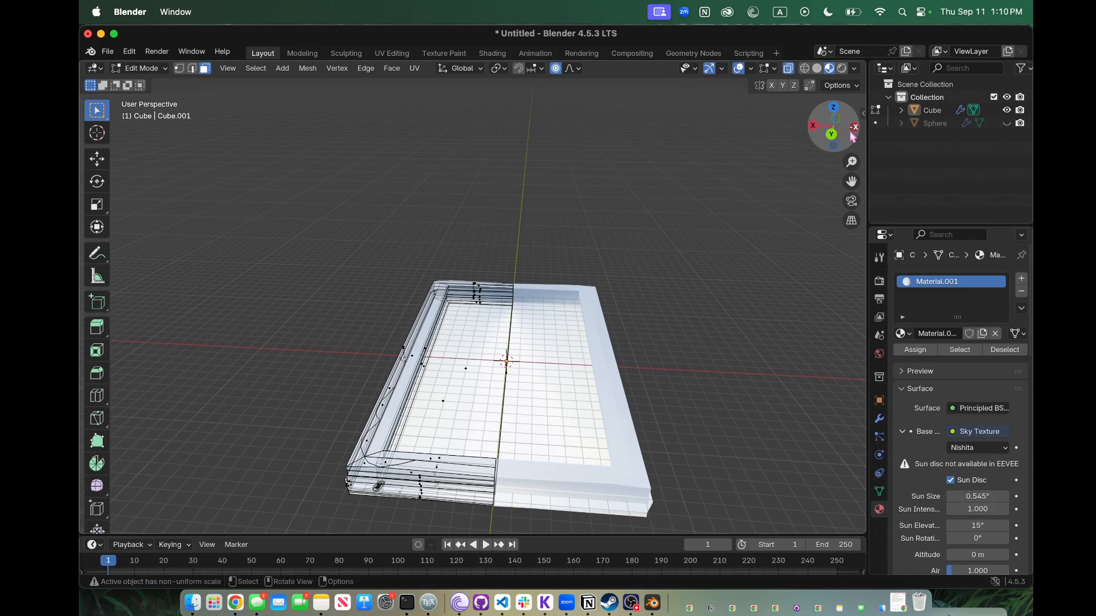
click(157, 52)
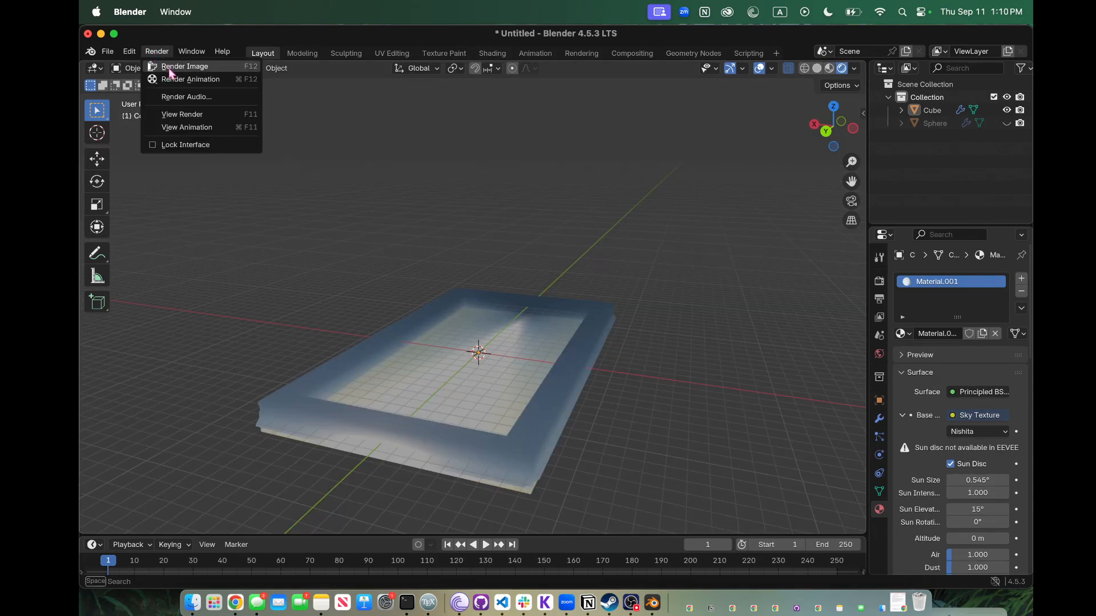
click(169, 66)
key(shift+a)
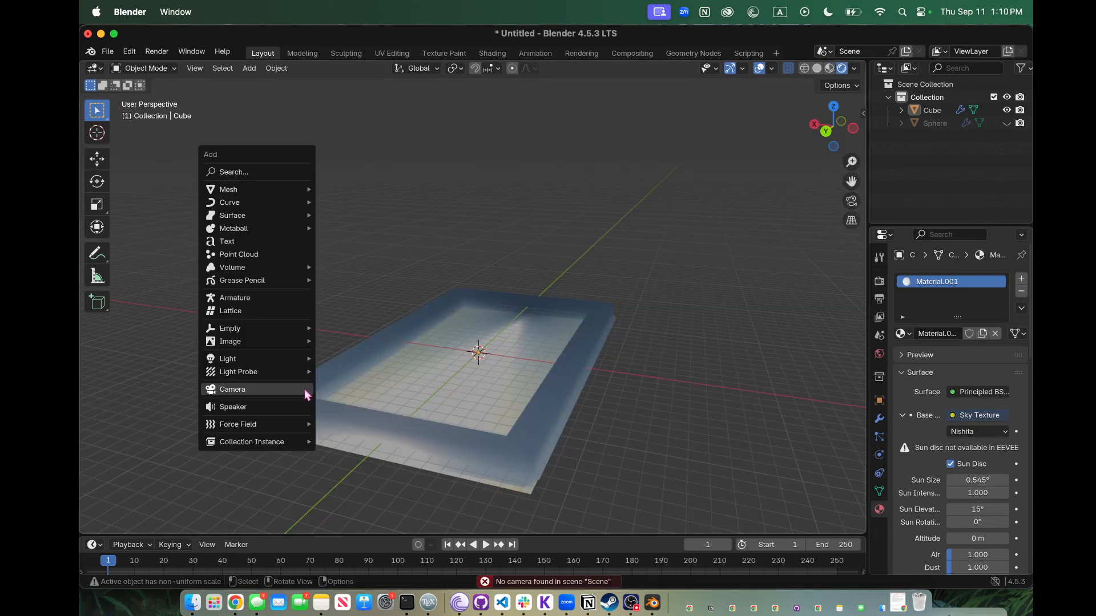
click(257, 389)
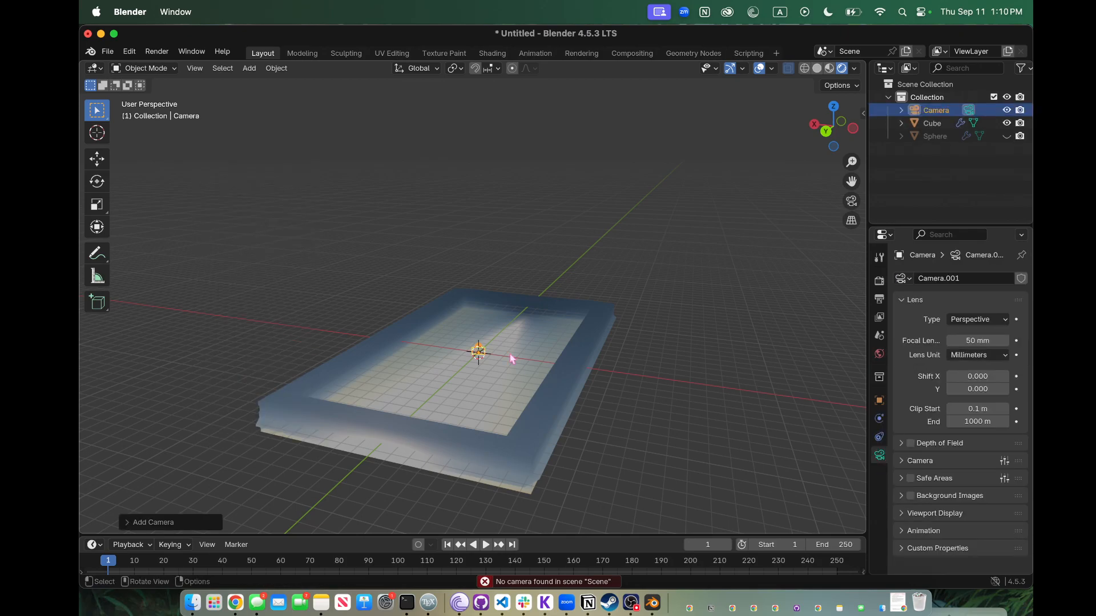
Step: Move the camera about 22 m along the global Y axis, out beyond the near end of the tray
key(g)
click(330, 510)
key(super+z)
key(g)
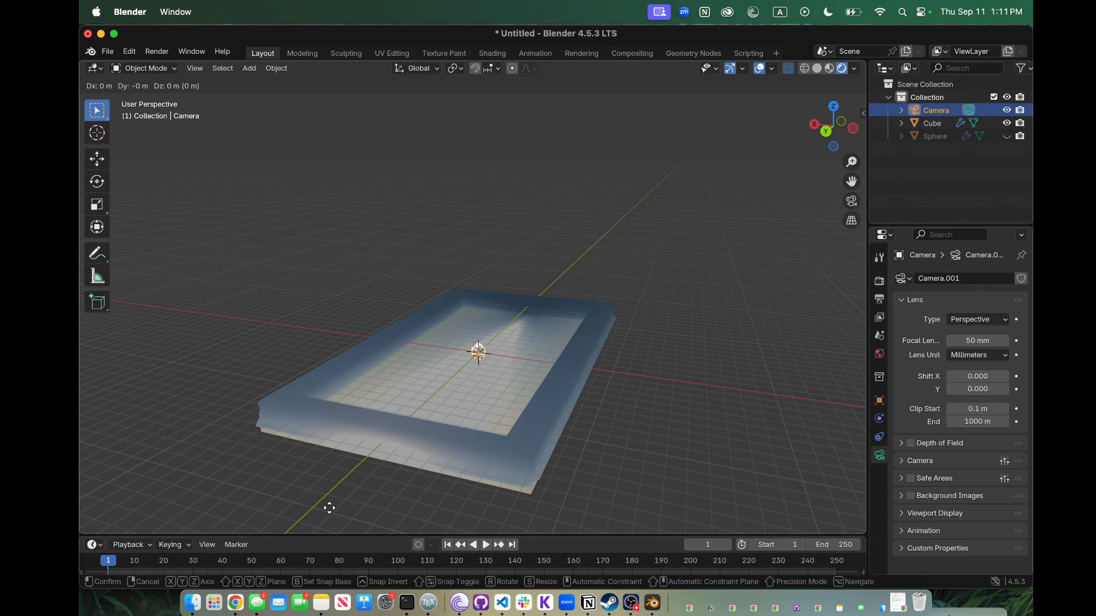
key(y)
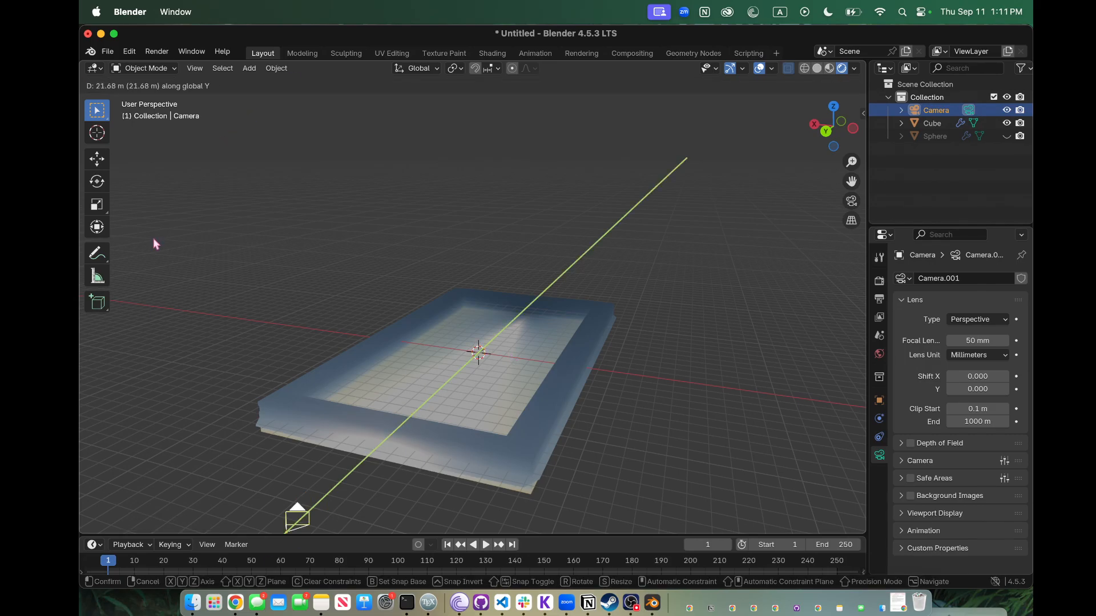
click(154, 239)
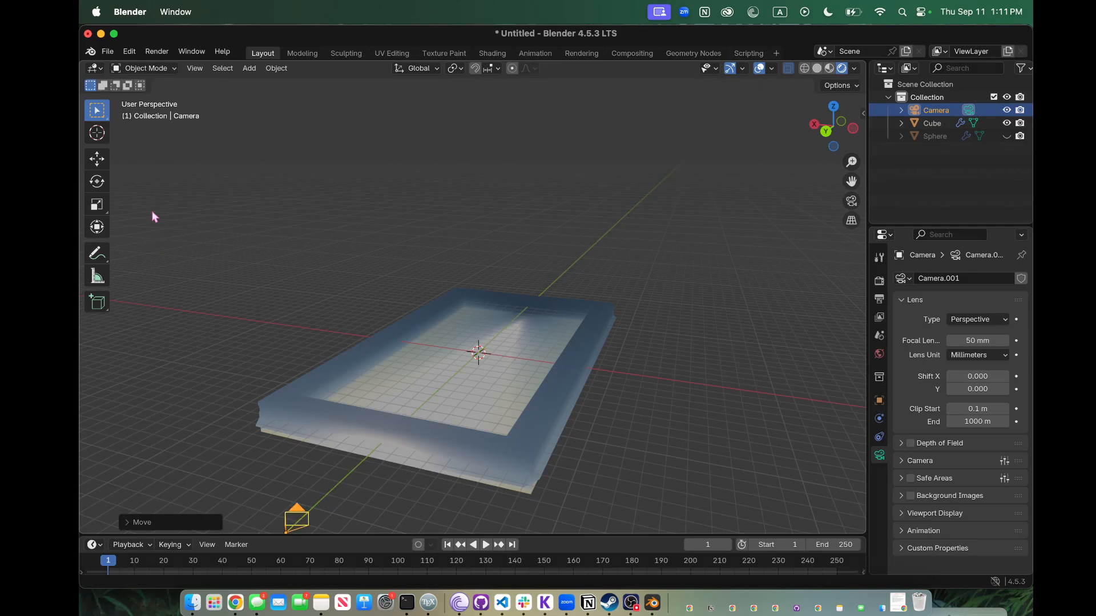
key(z)
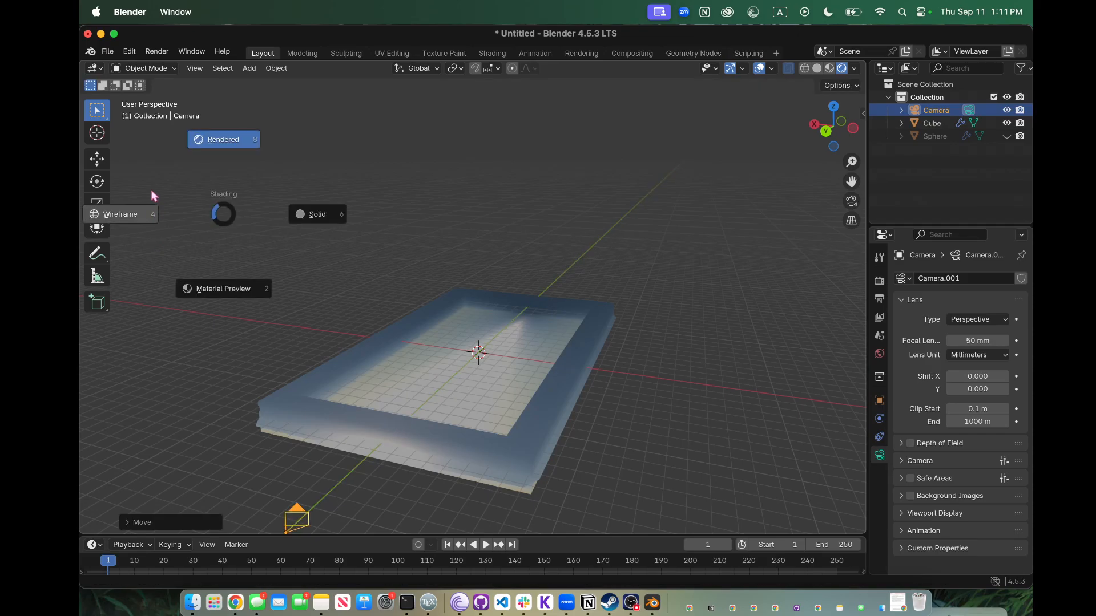
click(177, 224)
click(315, 190)
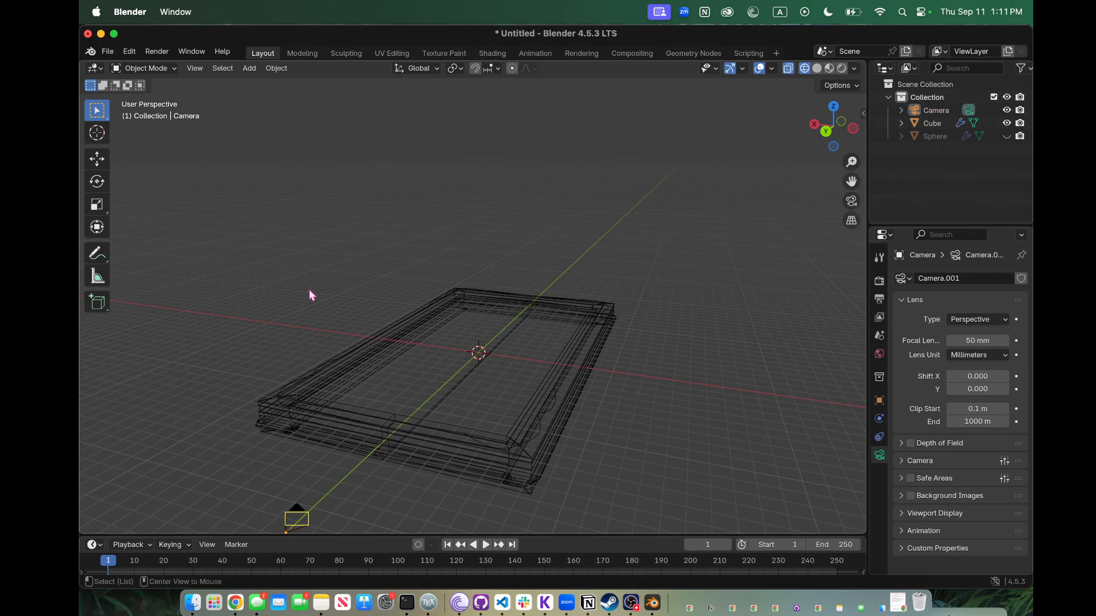
key(alt+z)
click(841, 69)
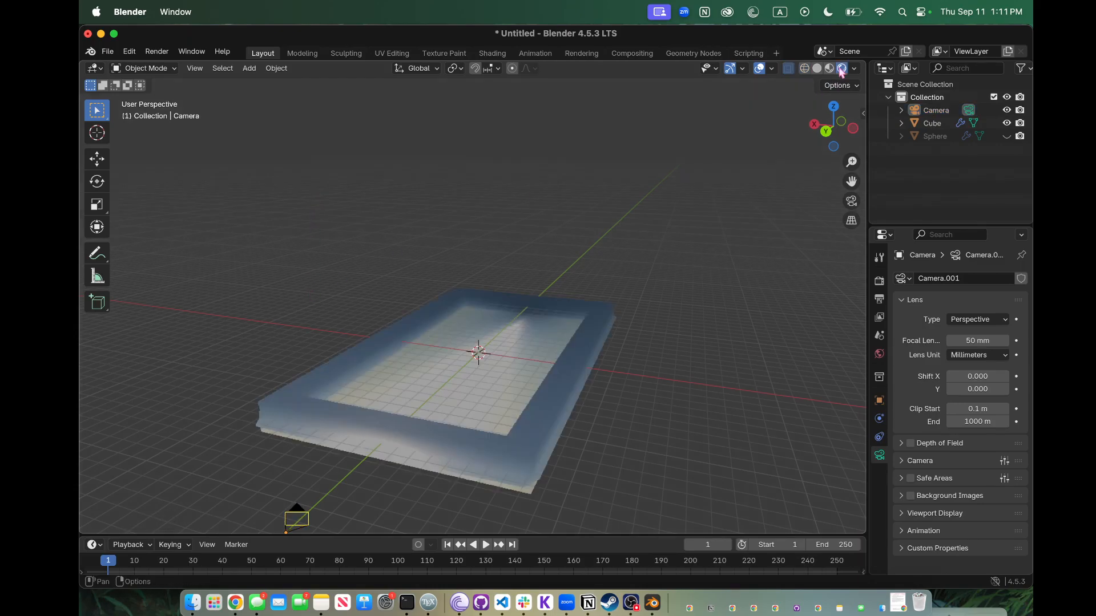
Step: Raise the camera along the global Z axis so it sits above the height of the tray's rim
key(z)
click(295, 517)
key(g)
key(z)
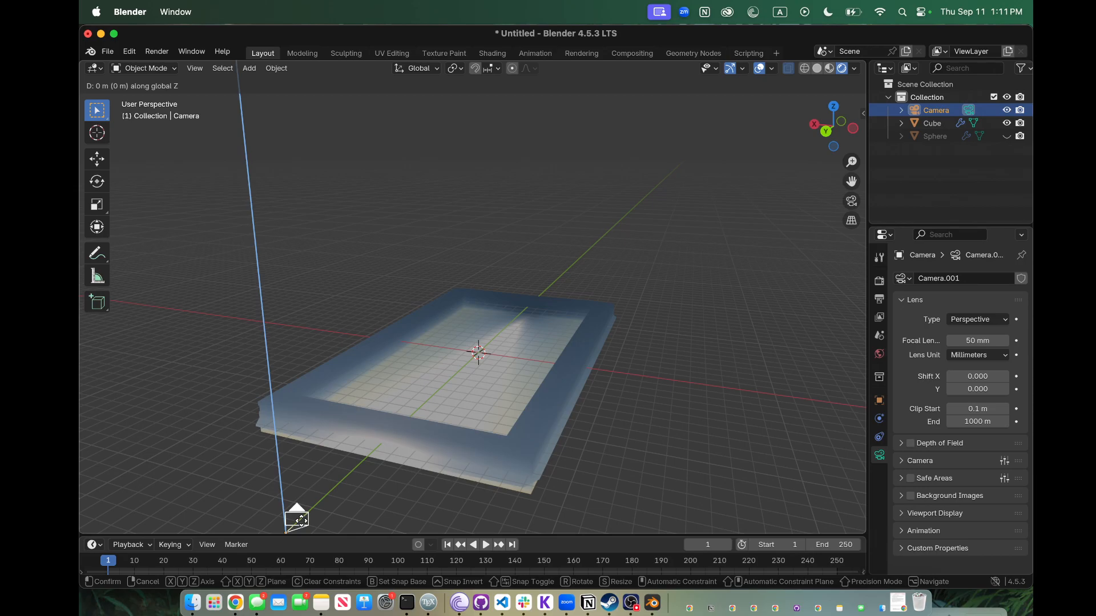
click(280, 331)
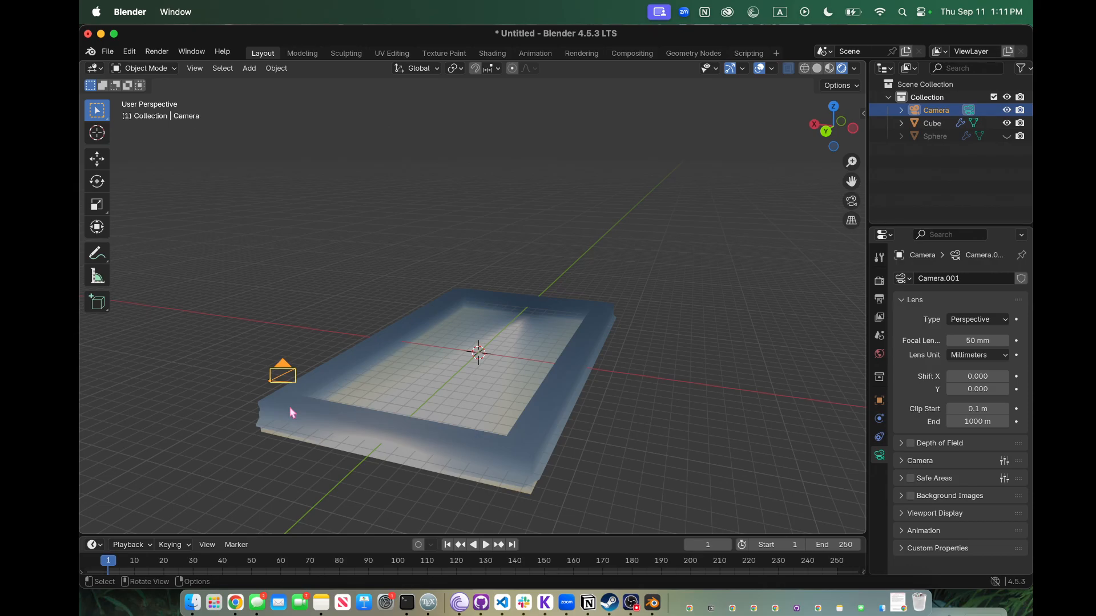
Step: Render an image of the tray from the raised camera and close the result
middle_drag(291, 412, 290, 53)
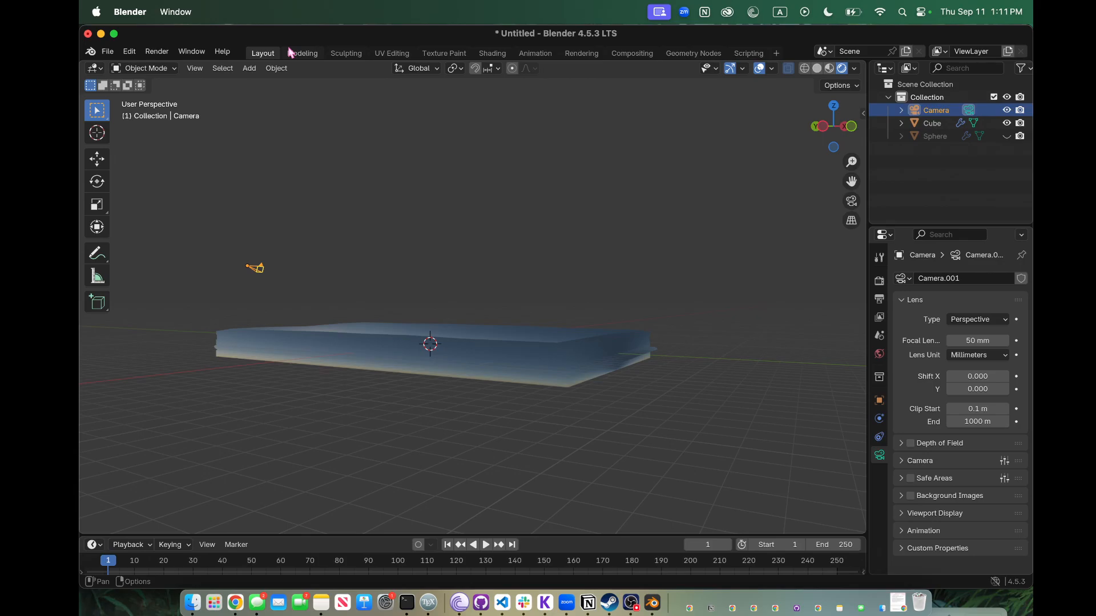
click(157, 52)
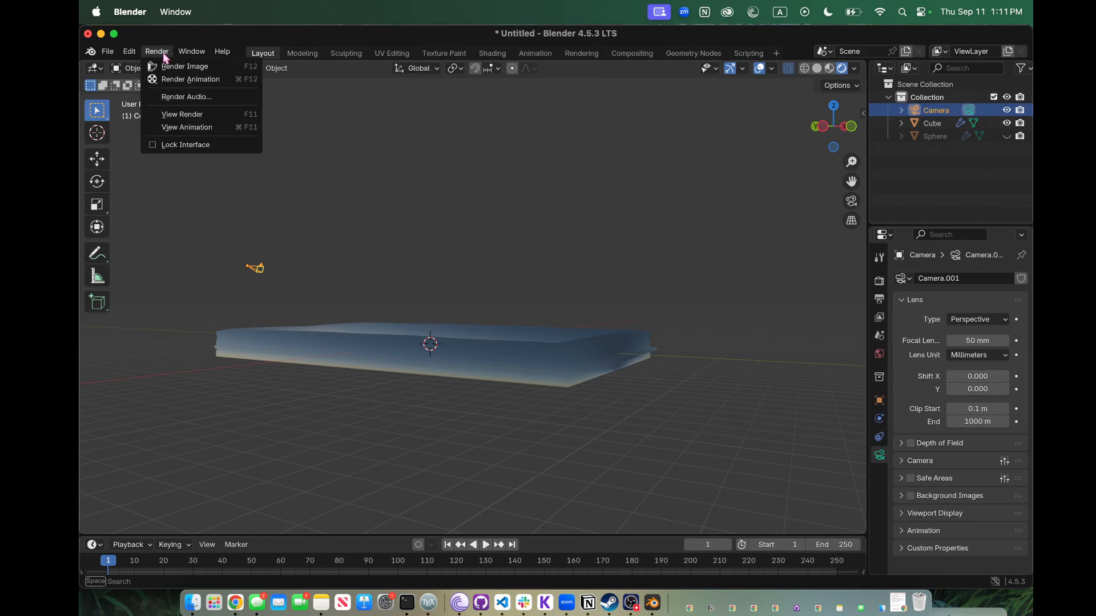
click(174, 67)
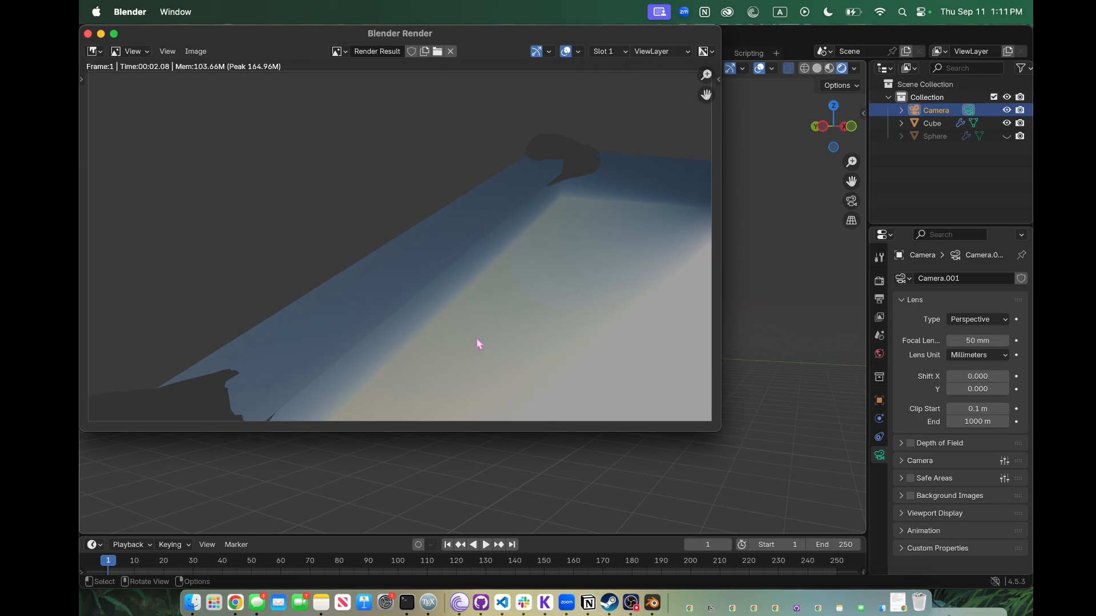
key(Escape)
Step: Delete the hidden Sphere from the scene
click(936, 136)
key(x)
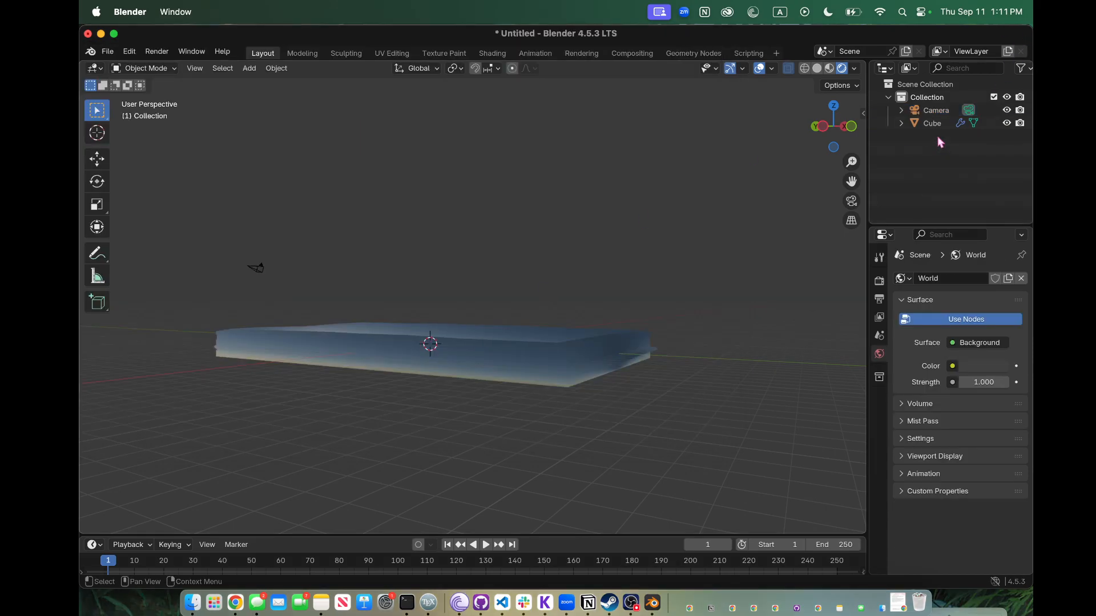
Step: Move the camera farther from the tray along the global Y axis, by about 5 m and then another 18 m
click(257, 268)
scroll(276, 302, right, 5)
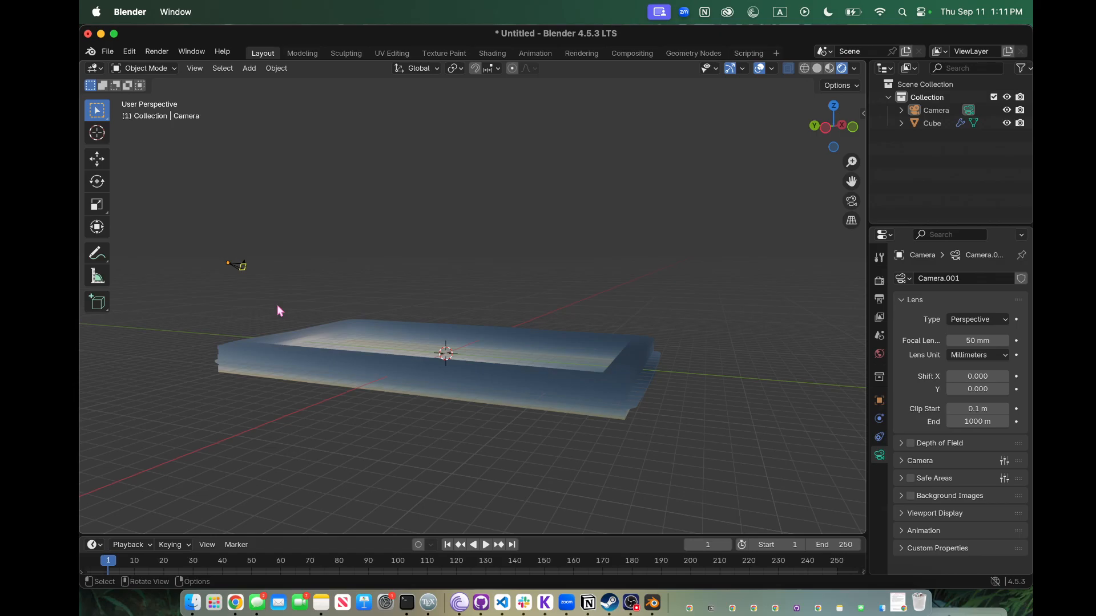
click(237, 266)
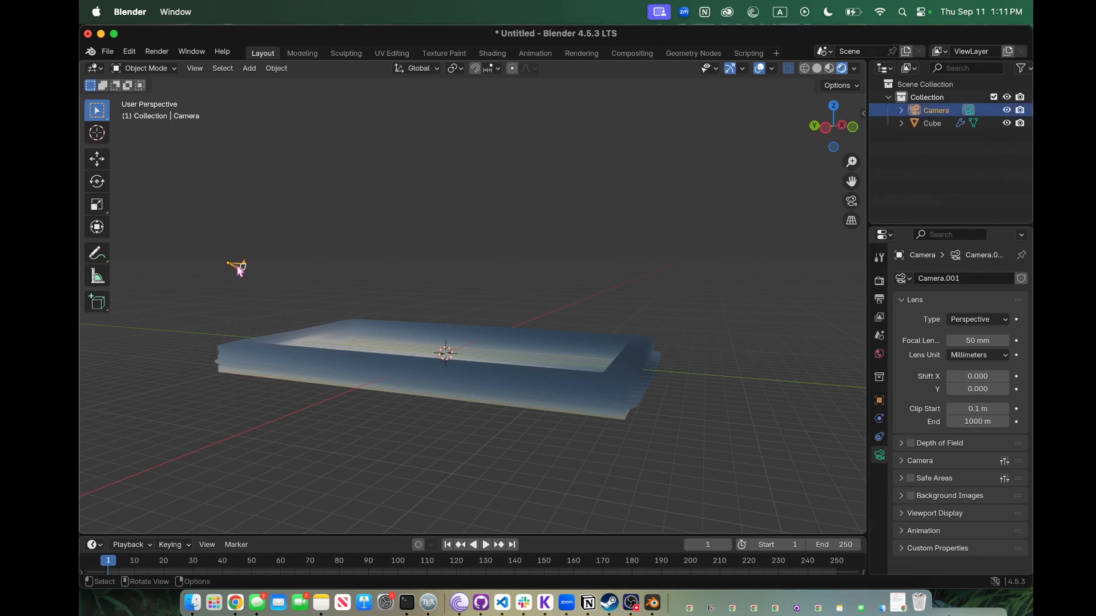
key(g)
key(y)
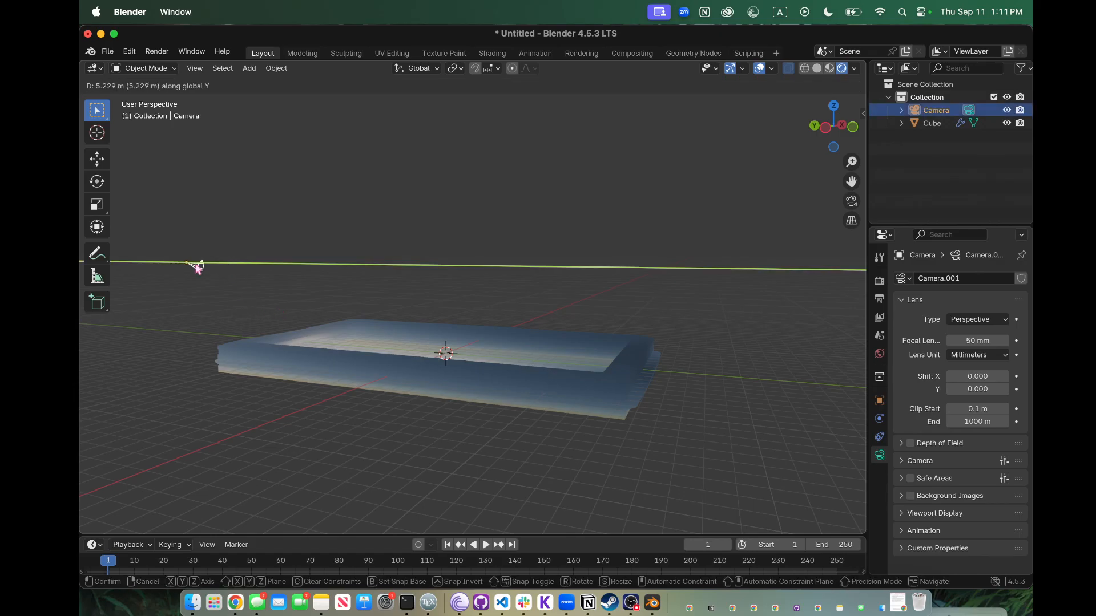
click(196, 270)
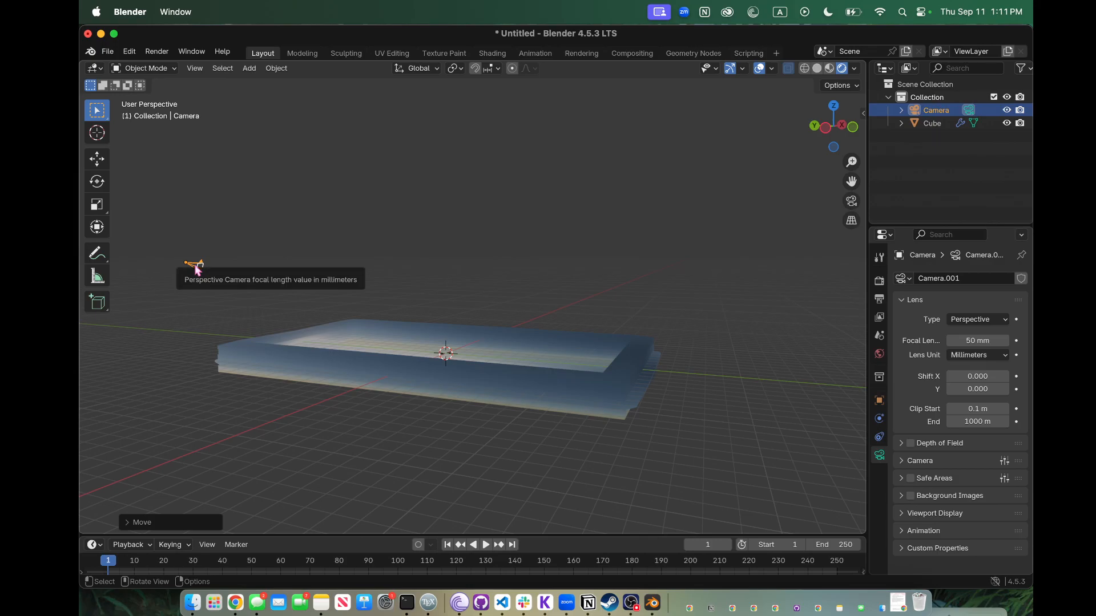
key(g)
key(y)
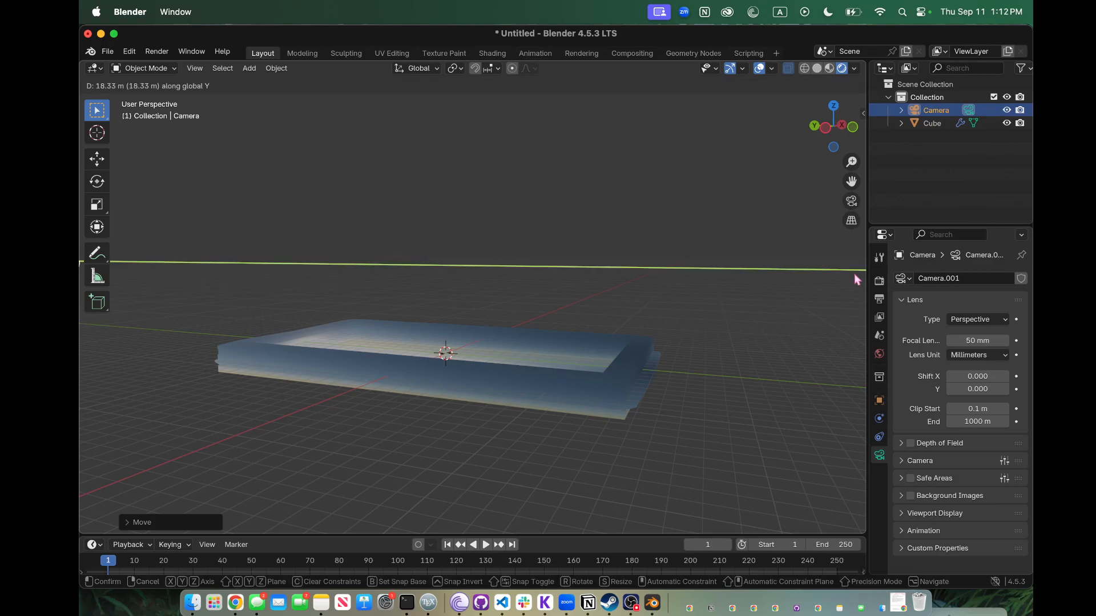
click(854, 274)
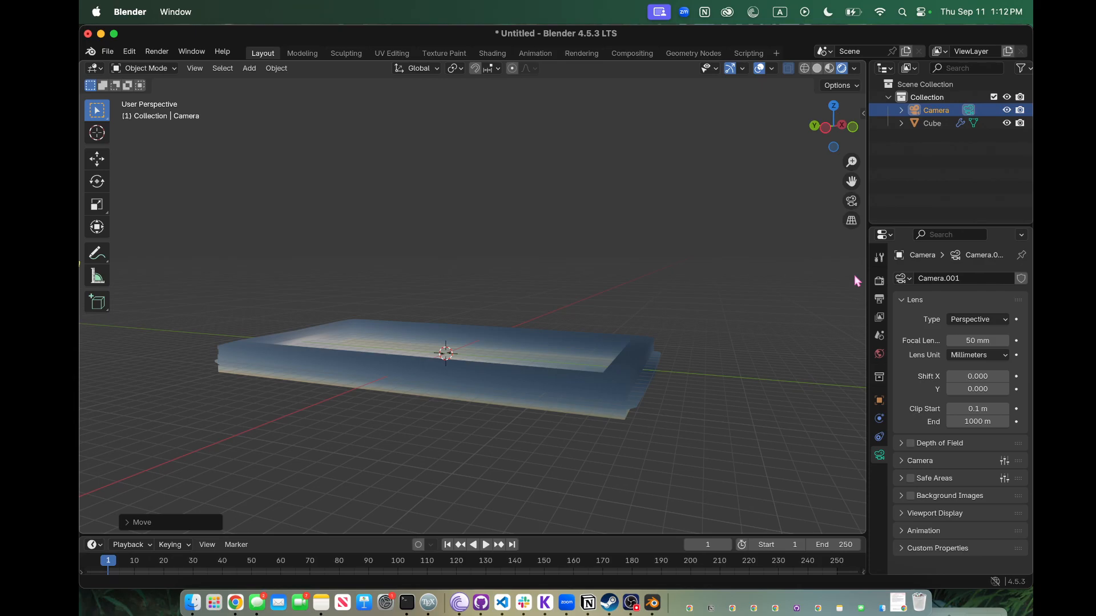
Step: Shift the distant camera slightly higher above the tray in a low side view
click(847, 231)
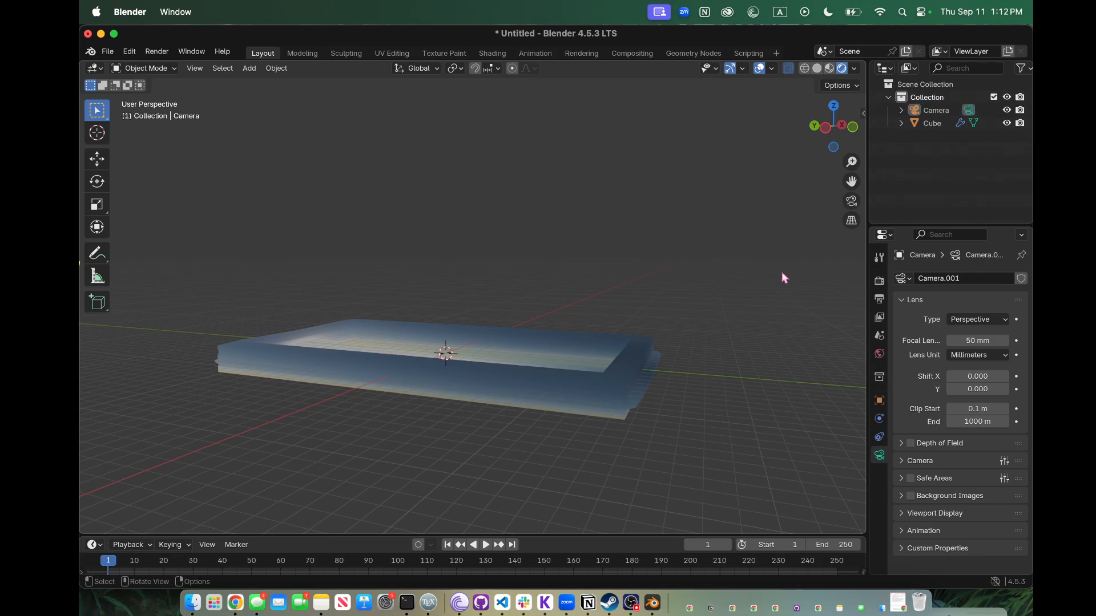
scroll(772, 275, right, 10)
scroll(772, 276, right, 2)
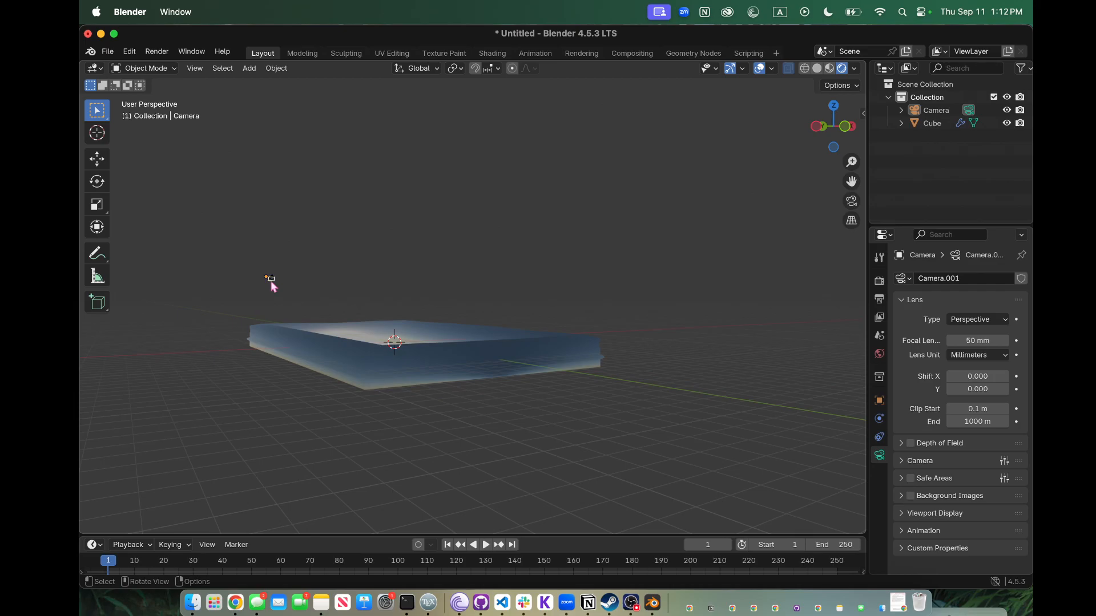
drag(271, 283, 268, 258)
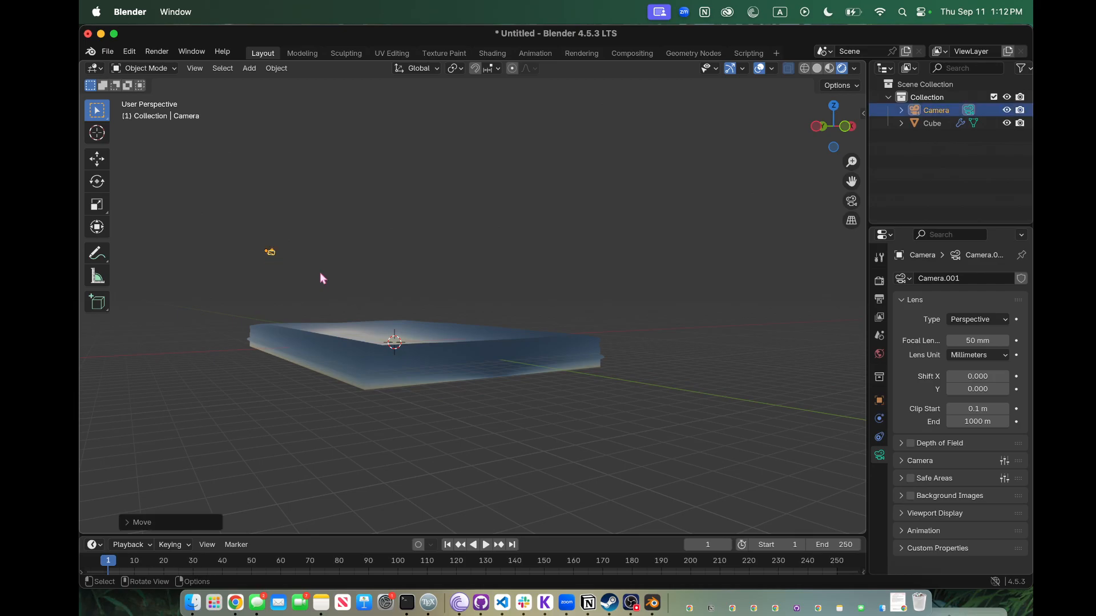
Step: Render the tray from the more distant camera to check its framing, and close the result
scroll(321, 277, down, 3)
click(157, 52)
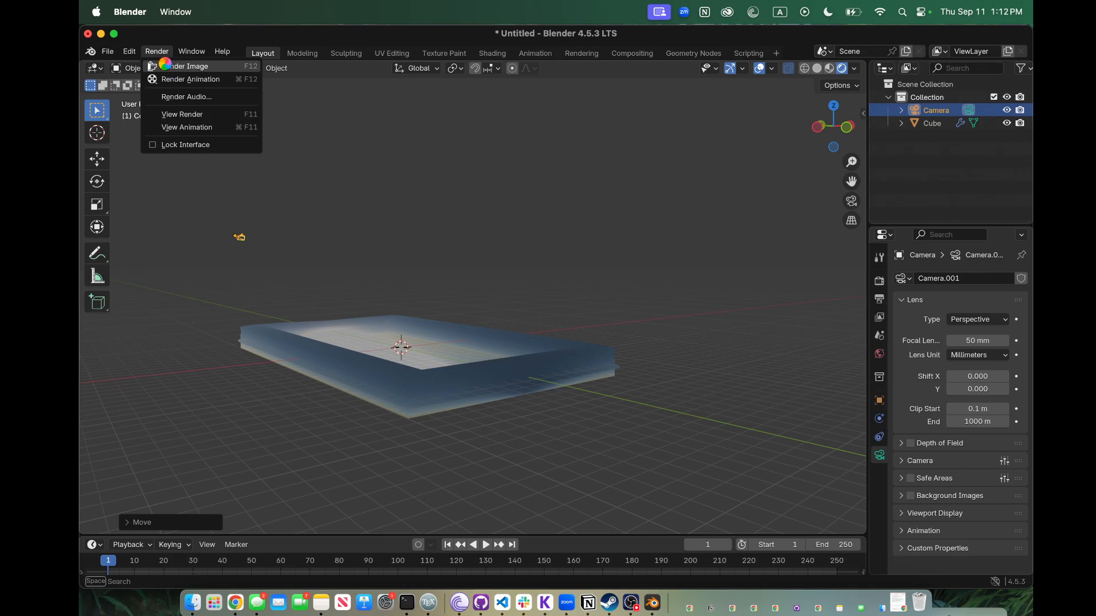
key(Escape)
click(168, 68)
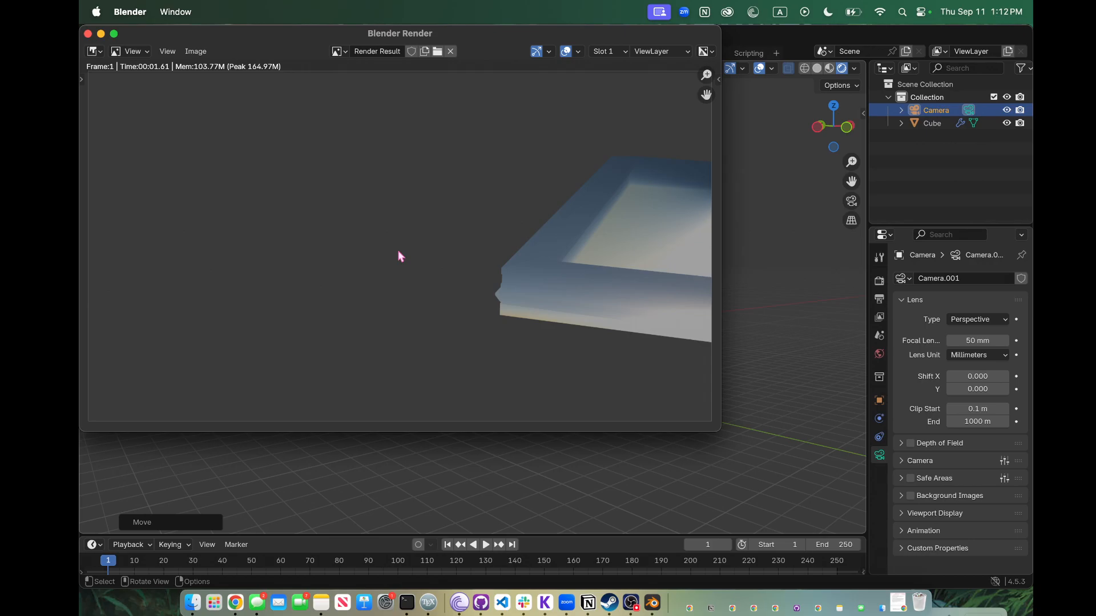
key(Escape)
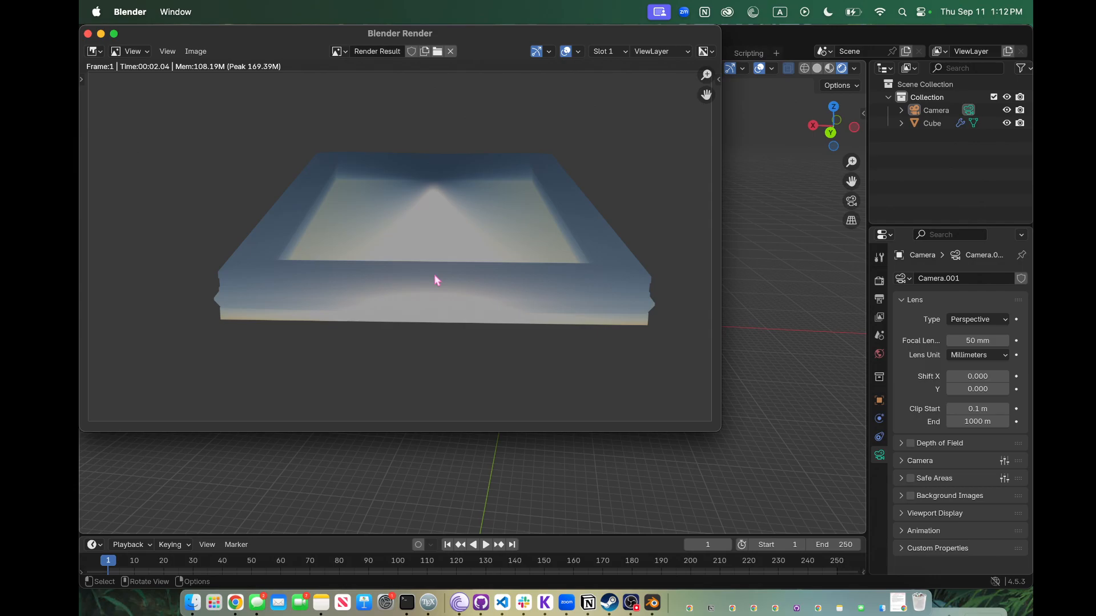
key(Escape)
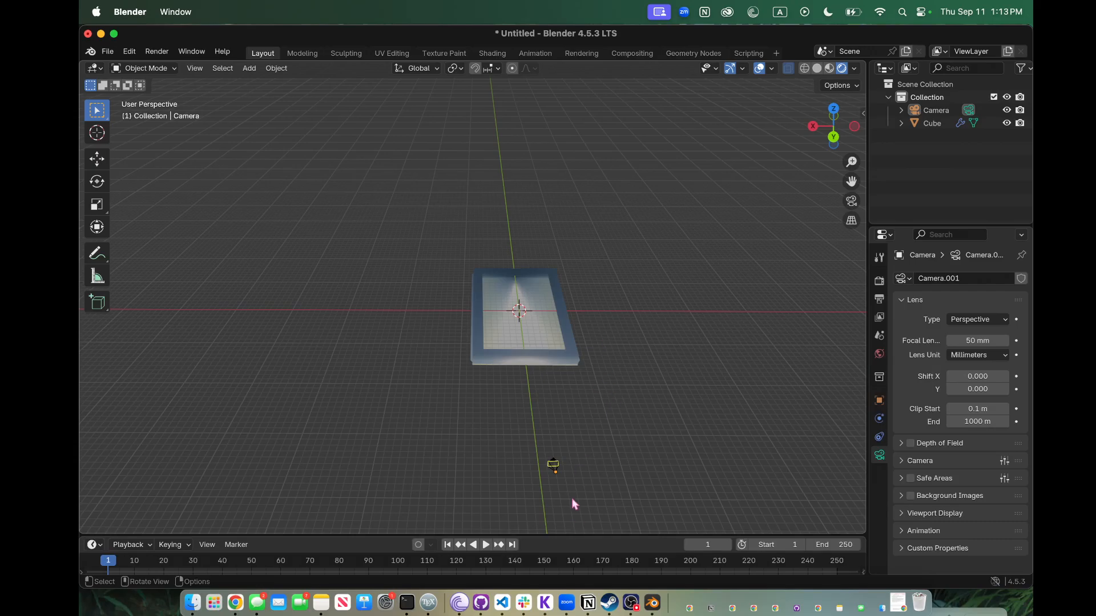
Step: Rotate the camera about -1° around the global Z axis in the top view
click(550, 466)
key(g)
key(y)
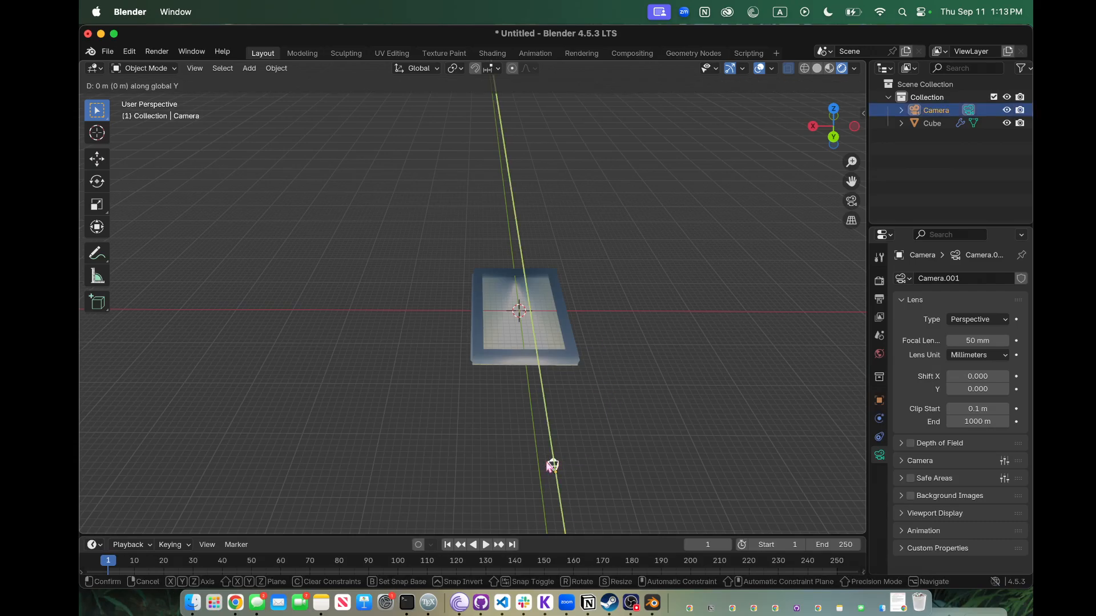
click(549, 466)
key(KP_7)
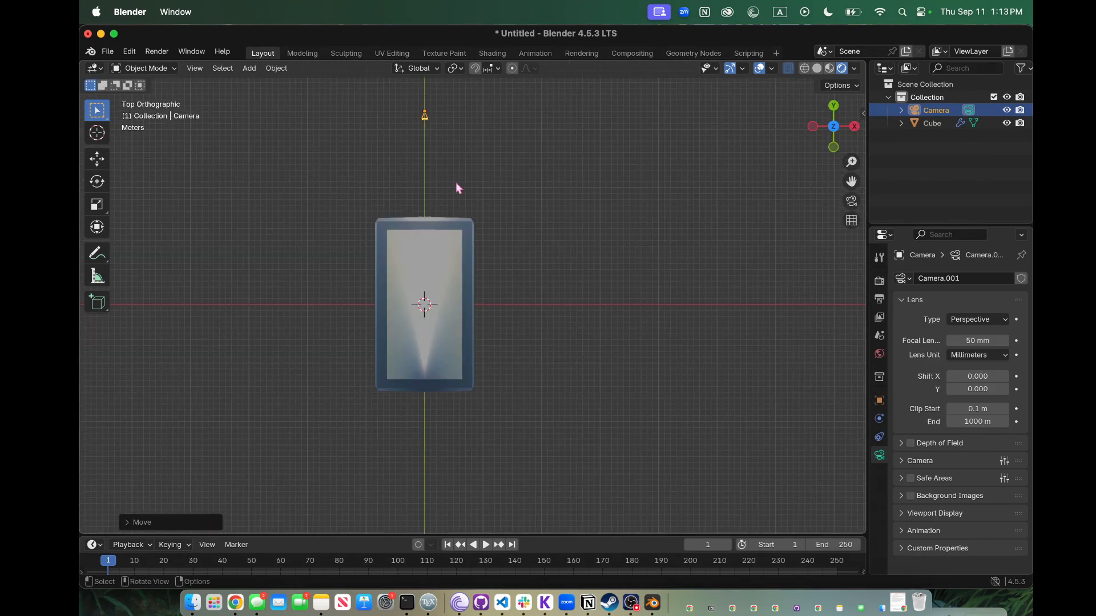
key(r)
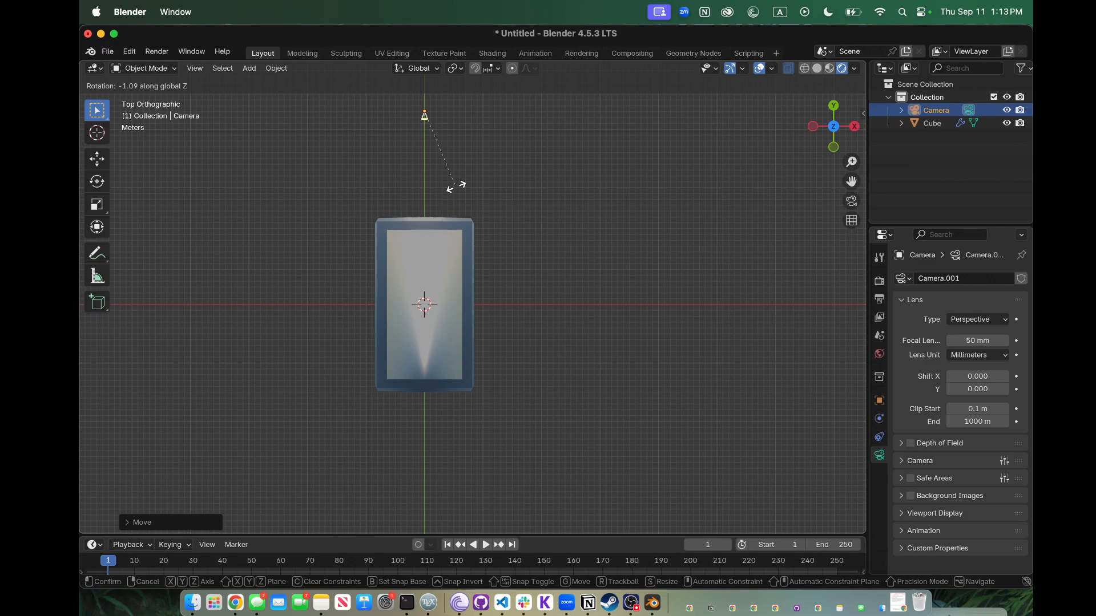
click(455, 187)
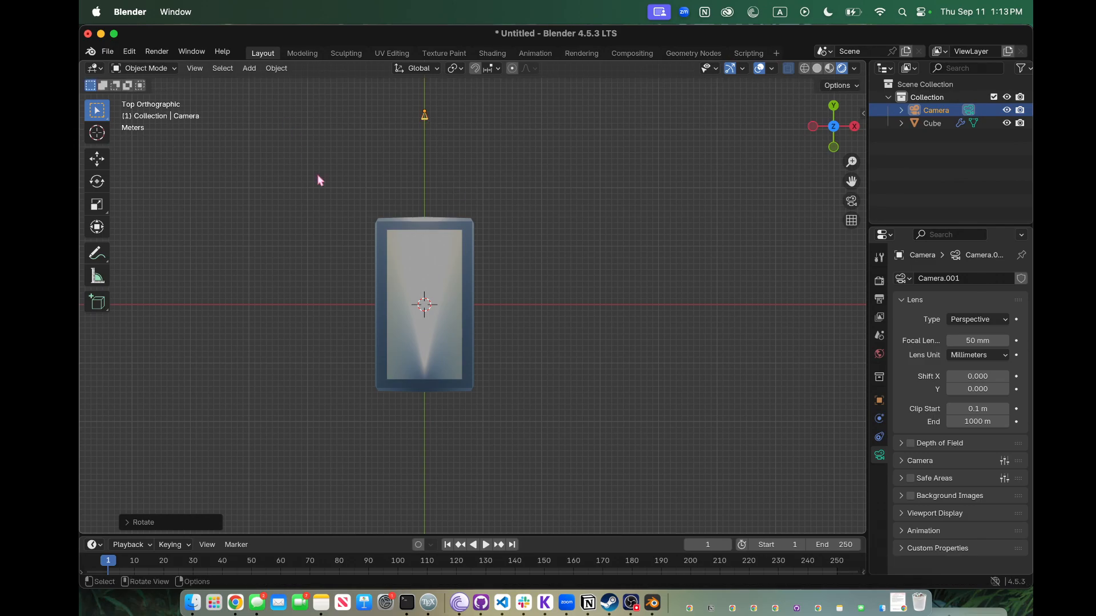
Step: Move the camera diagonally to beyond the tray's -X, +Y corner and rotate it about -18°
key(g)
click(252, 221)
key(r)
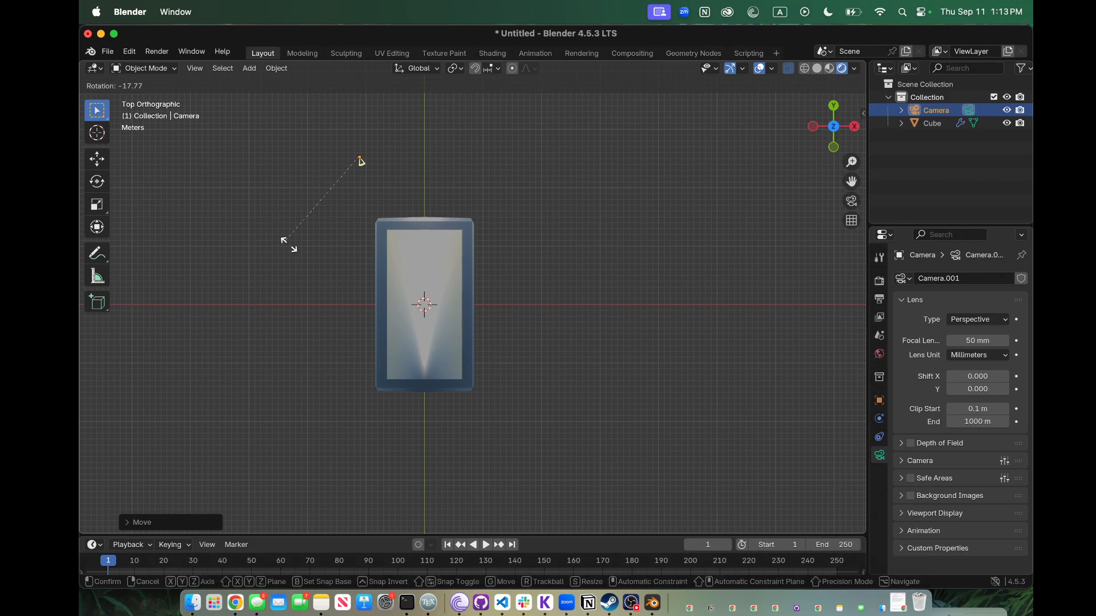
click(289, 244)
Step: Render an image of the tray from the camera's diagonal corner position
click(156, 51)
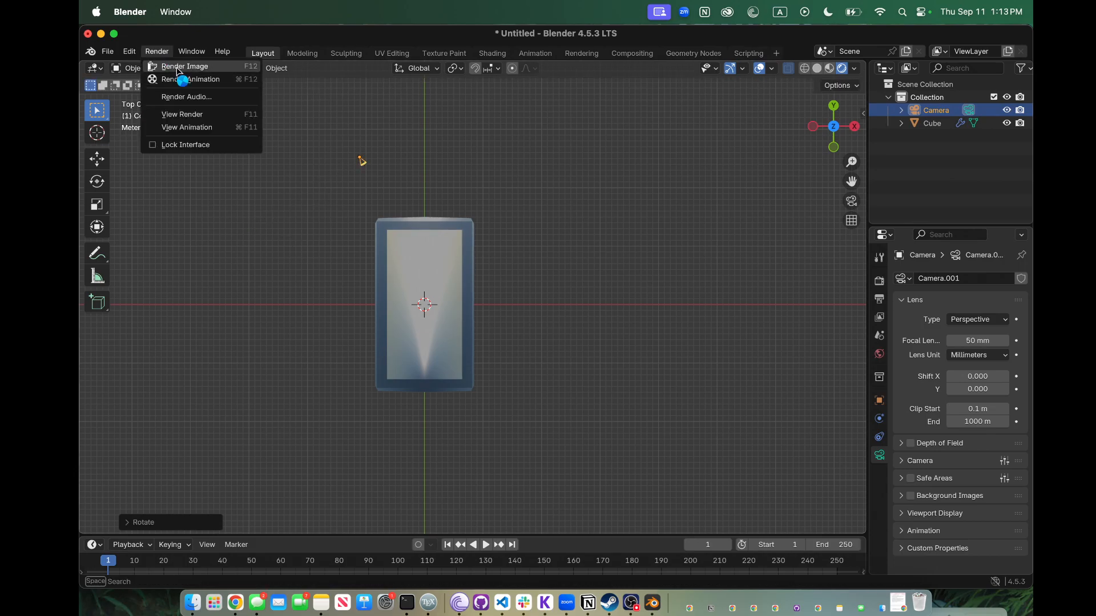
click(178, 67)
key(ctrl+Up)
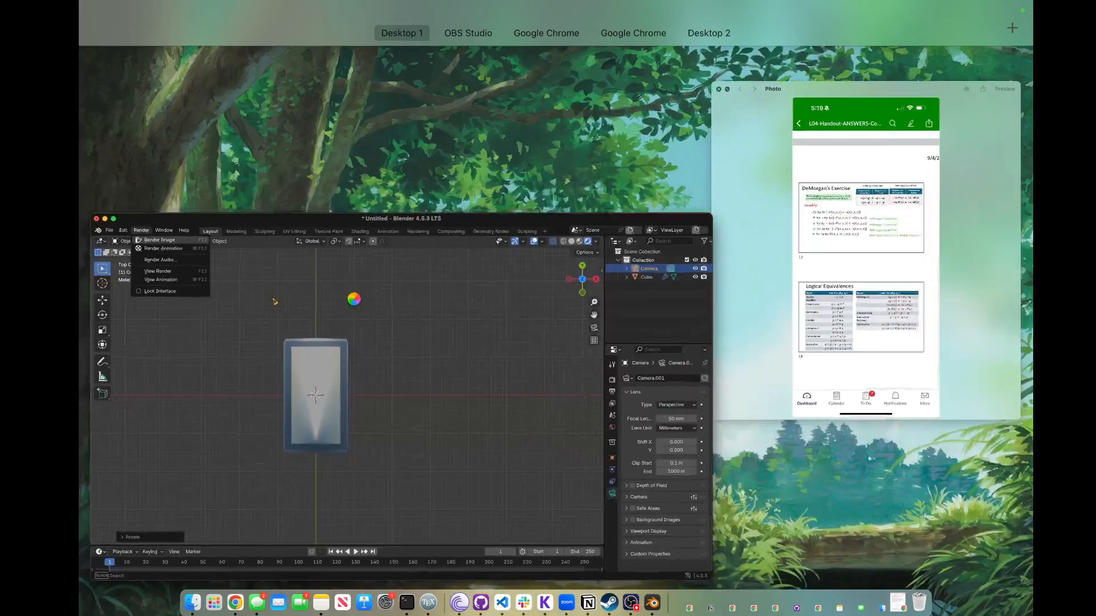
click(455, 312)
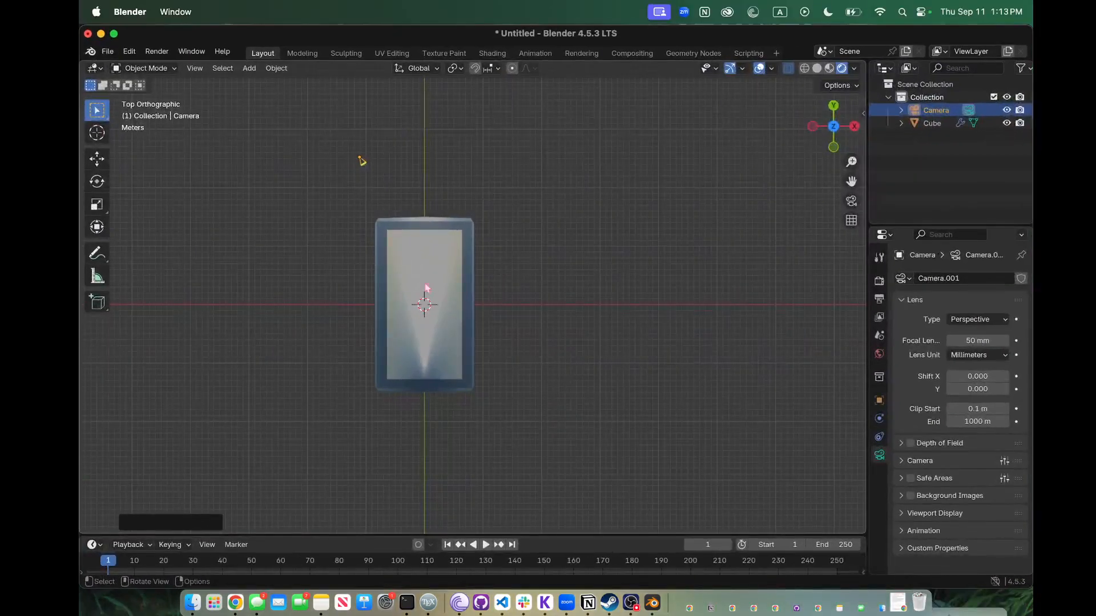
Step: Move the camera farther out toward -X and +Y from the tray's corner and render the image again
key(g)
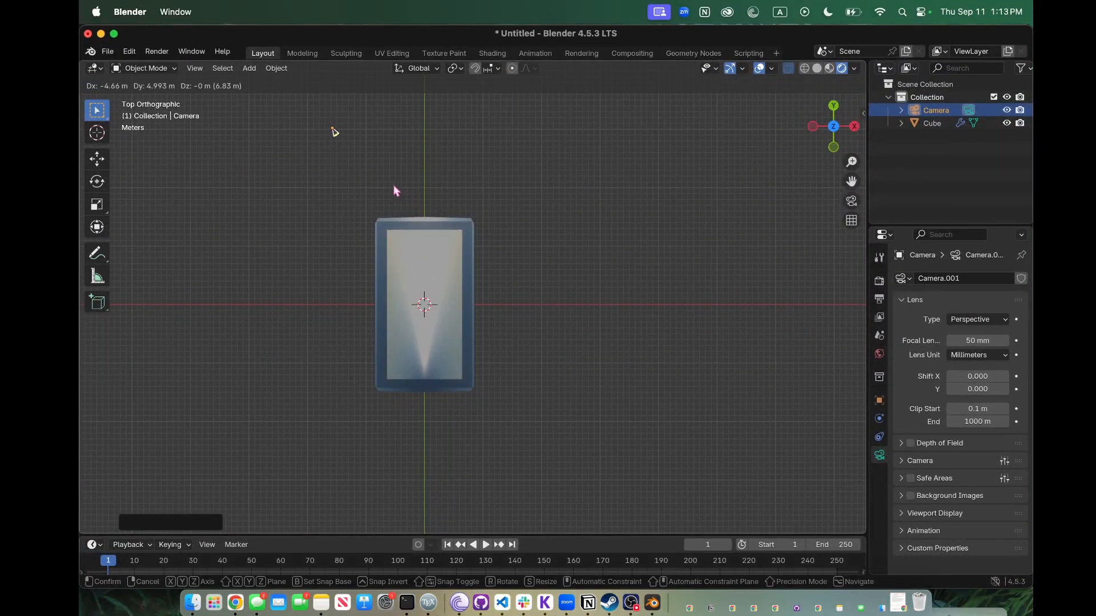
click(382, 176)
click(156, 51)
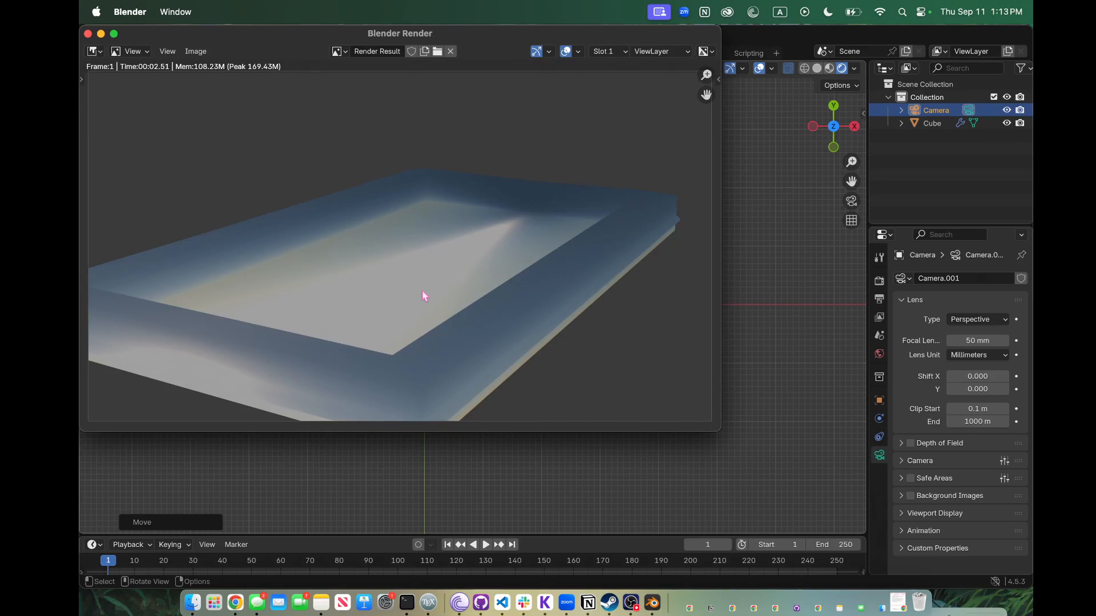
Step: Back the camera farther away diagonally from the tray, render the image and check the result in the render window
key(Escape)
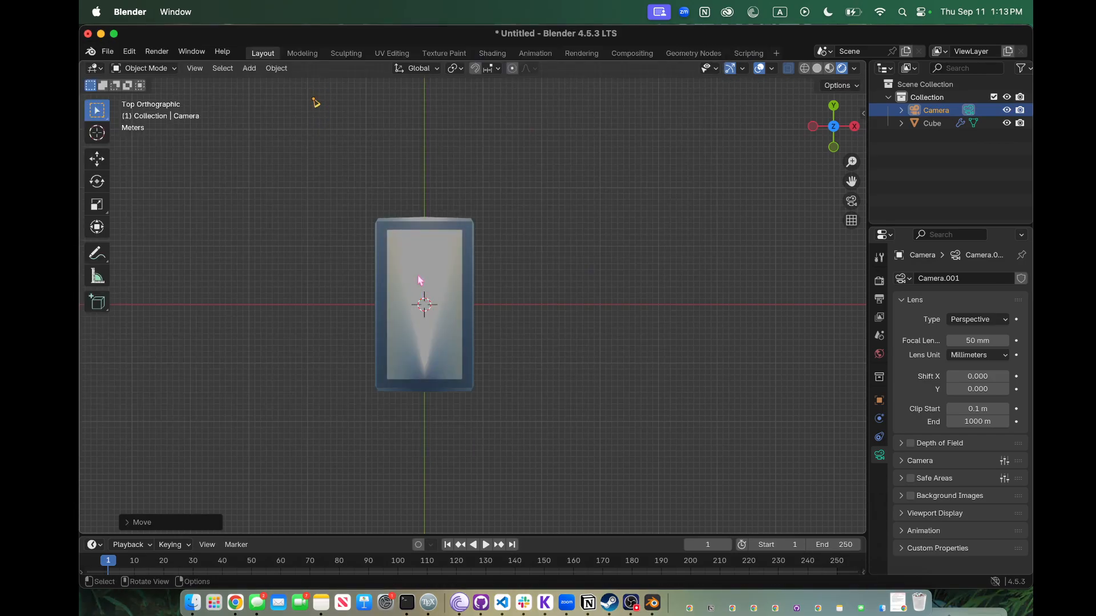
click(156, 51)
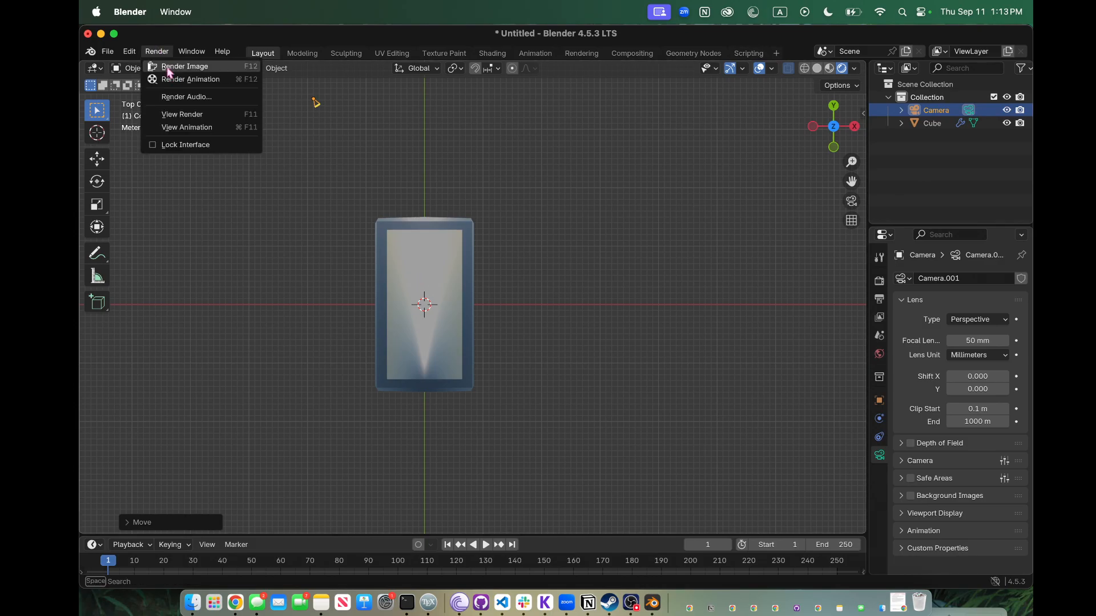
click(156, 52)
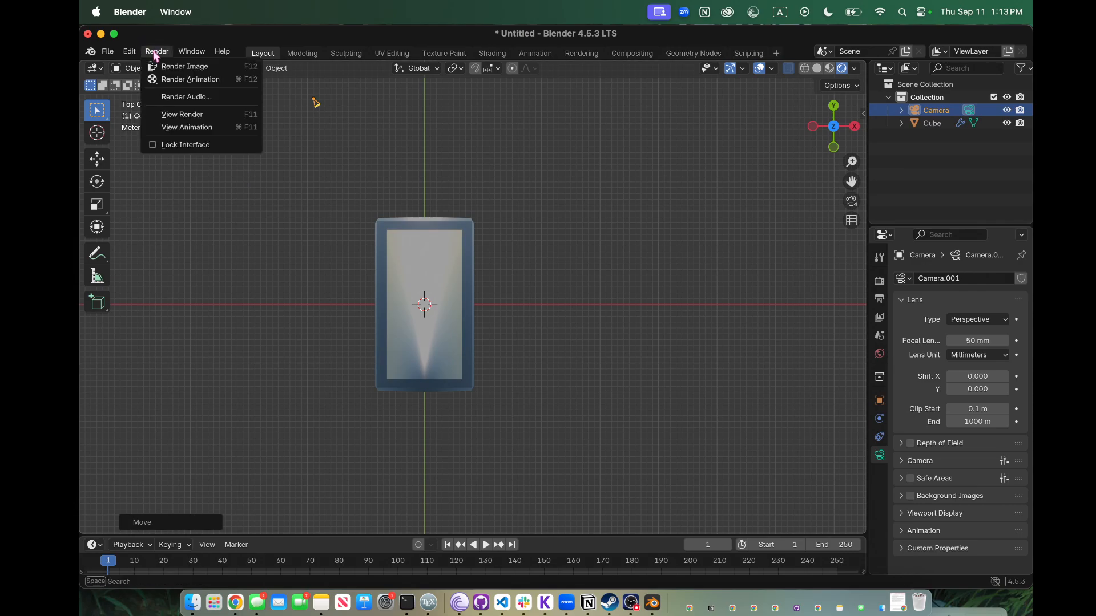
key(ctrl+Up)
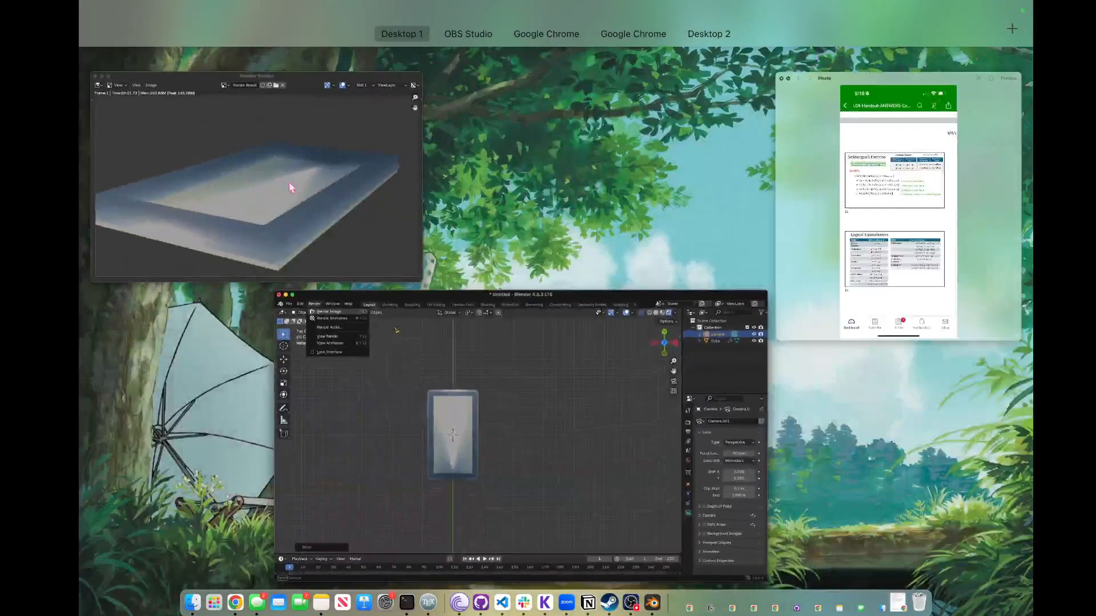
click(291, 187)
key(Escape)
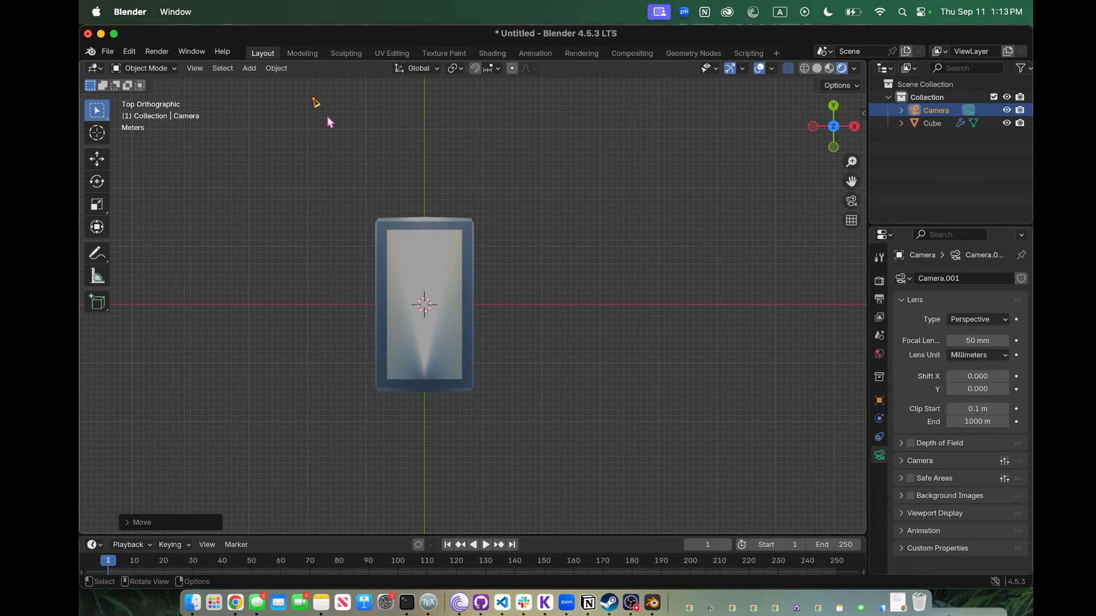
Step: Move the camera even farther toward -X and +Y so the whole tray fits in the frame, and render the image
click(157, 52)
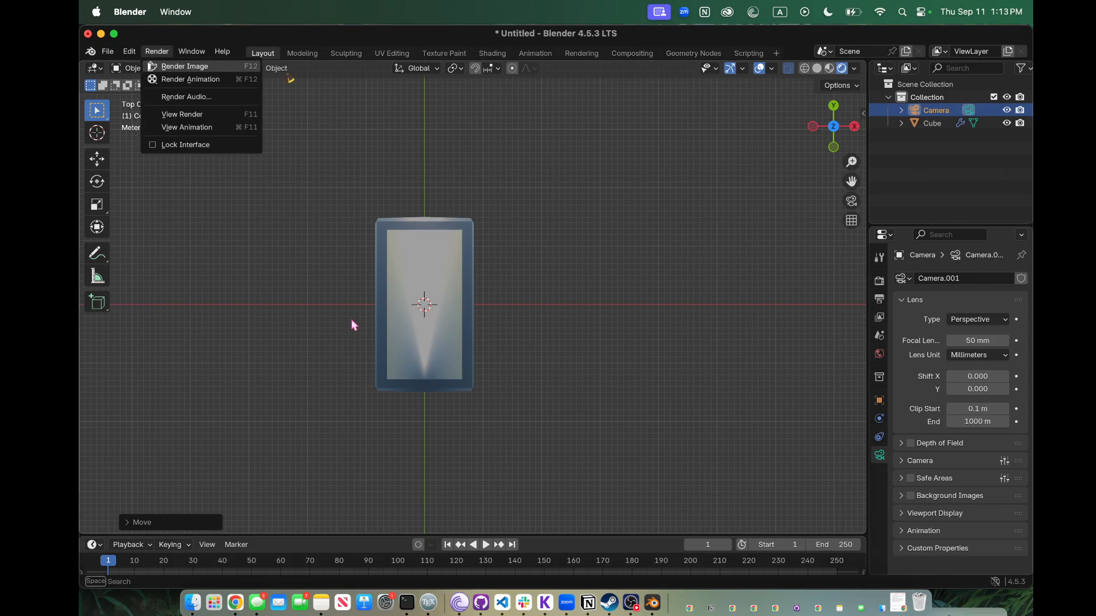
key(Escape)
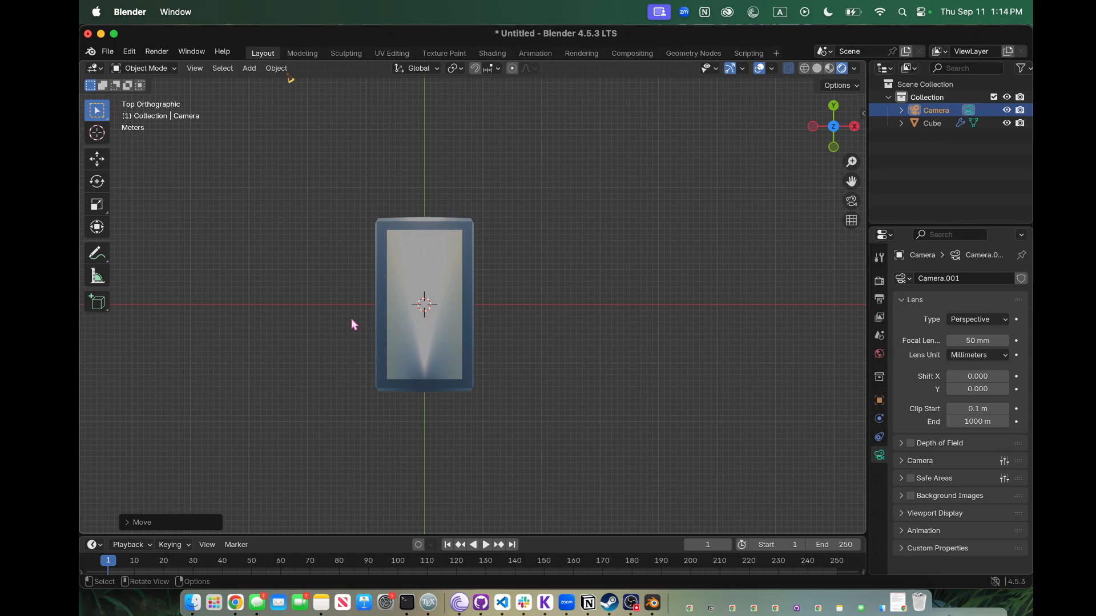
click(157, 51)
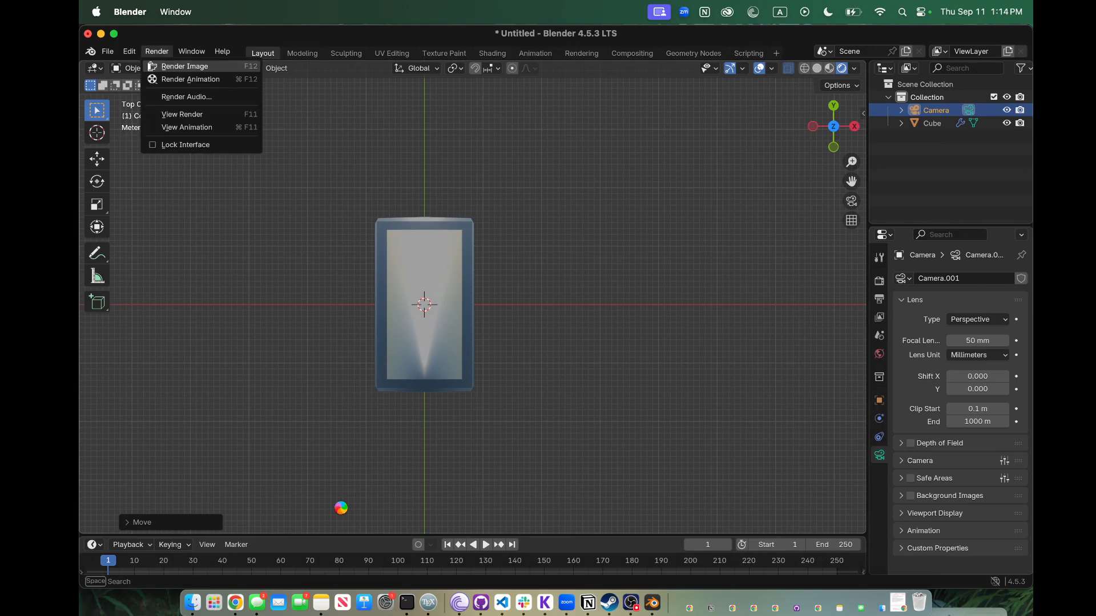
click(184, 66)
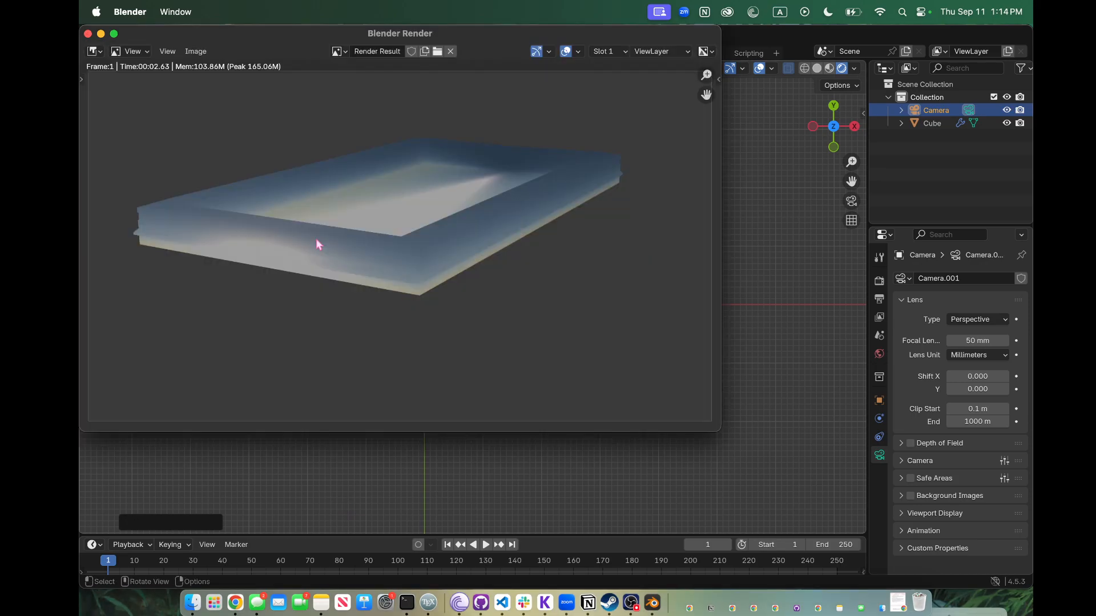
Step: Bring up the file browser for opening an image from the render result
click(437, 51)
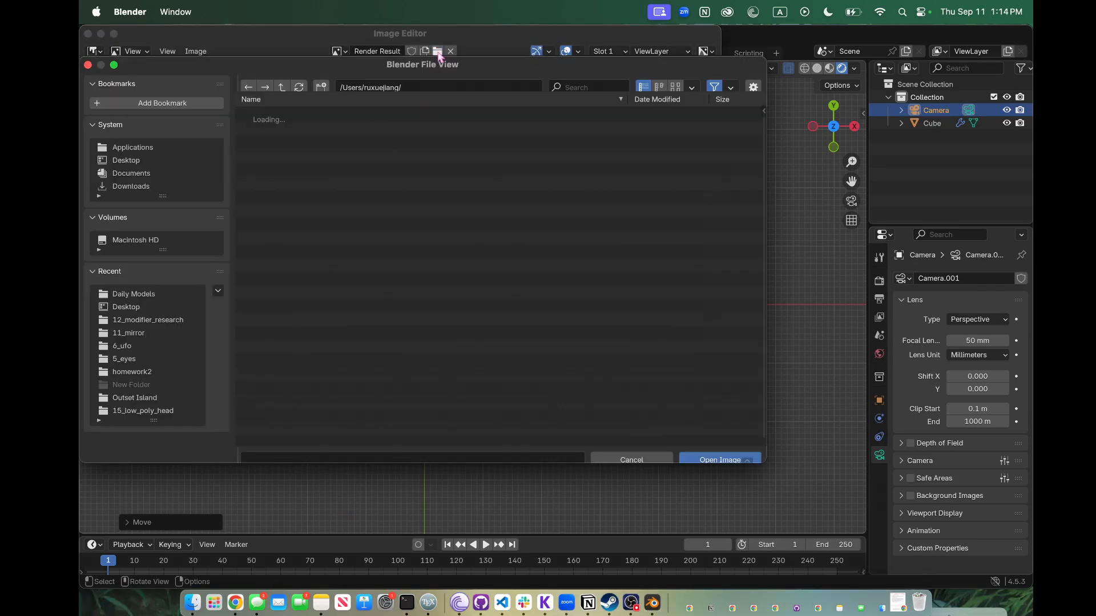